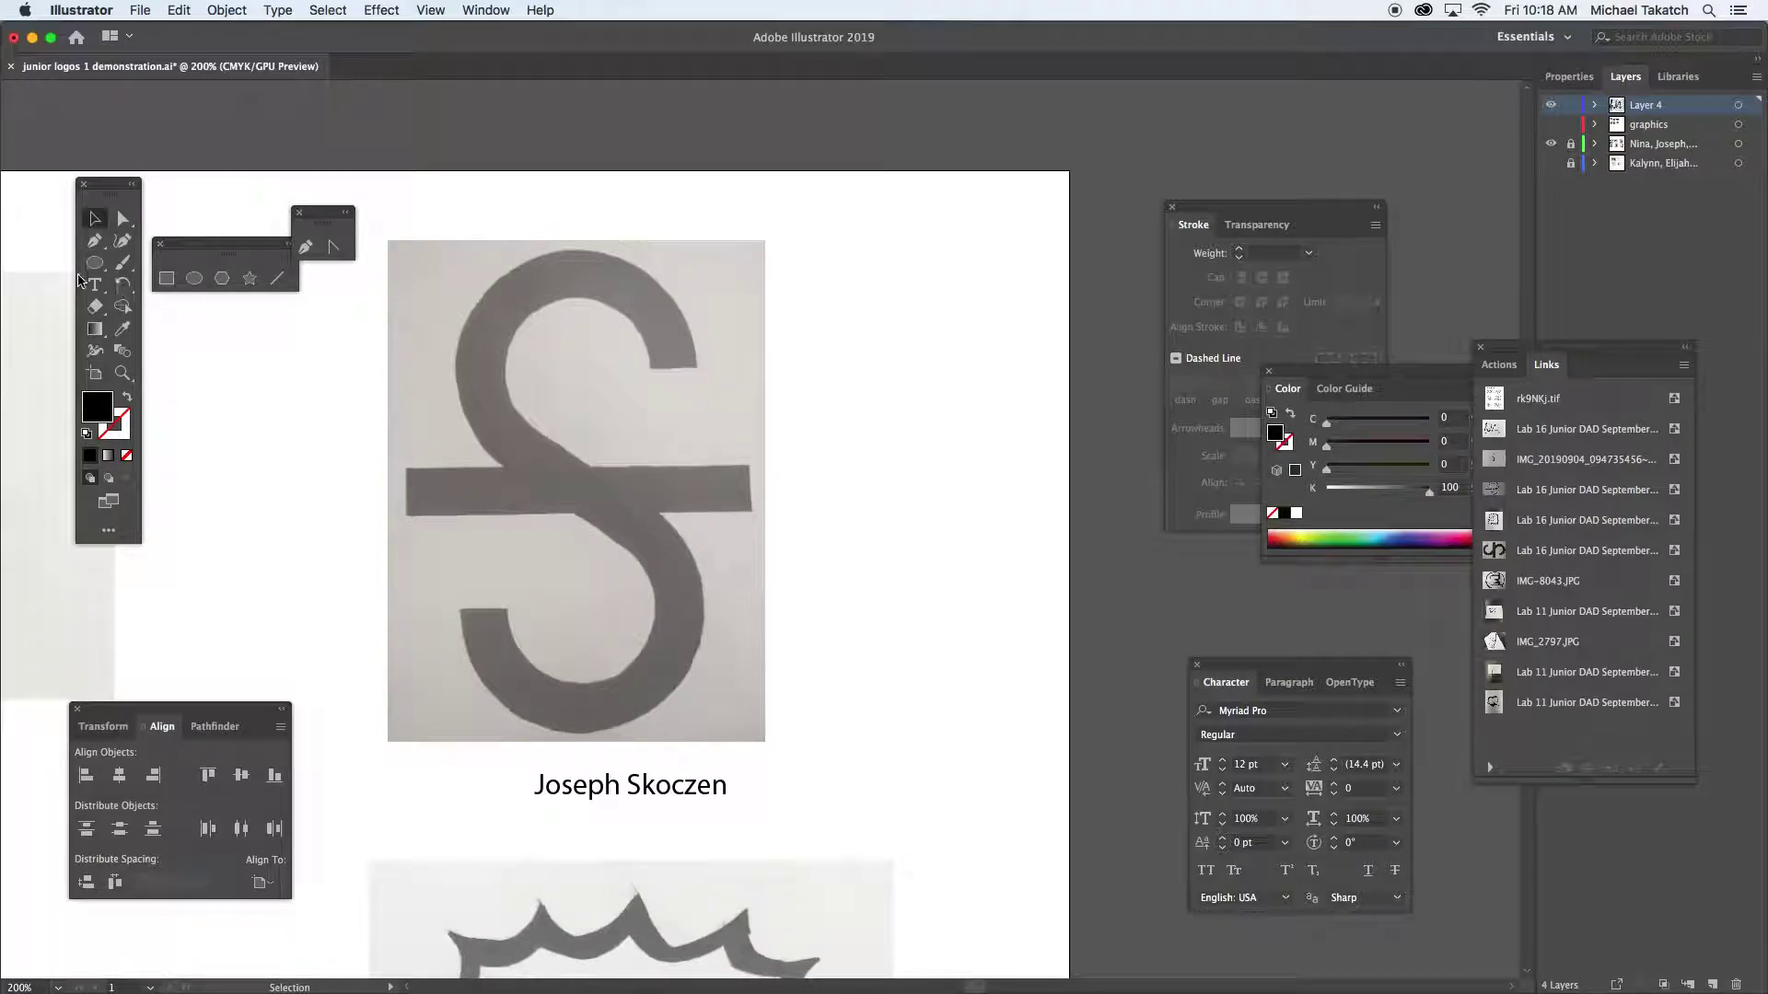
Type a letter S as a new text object beside the scanned S sketch
{"action": "left_click", "coordinate": [94, 285]}
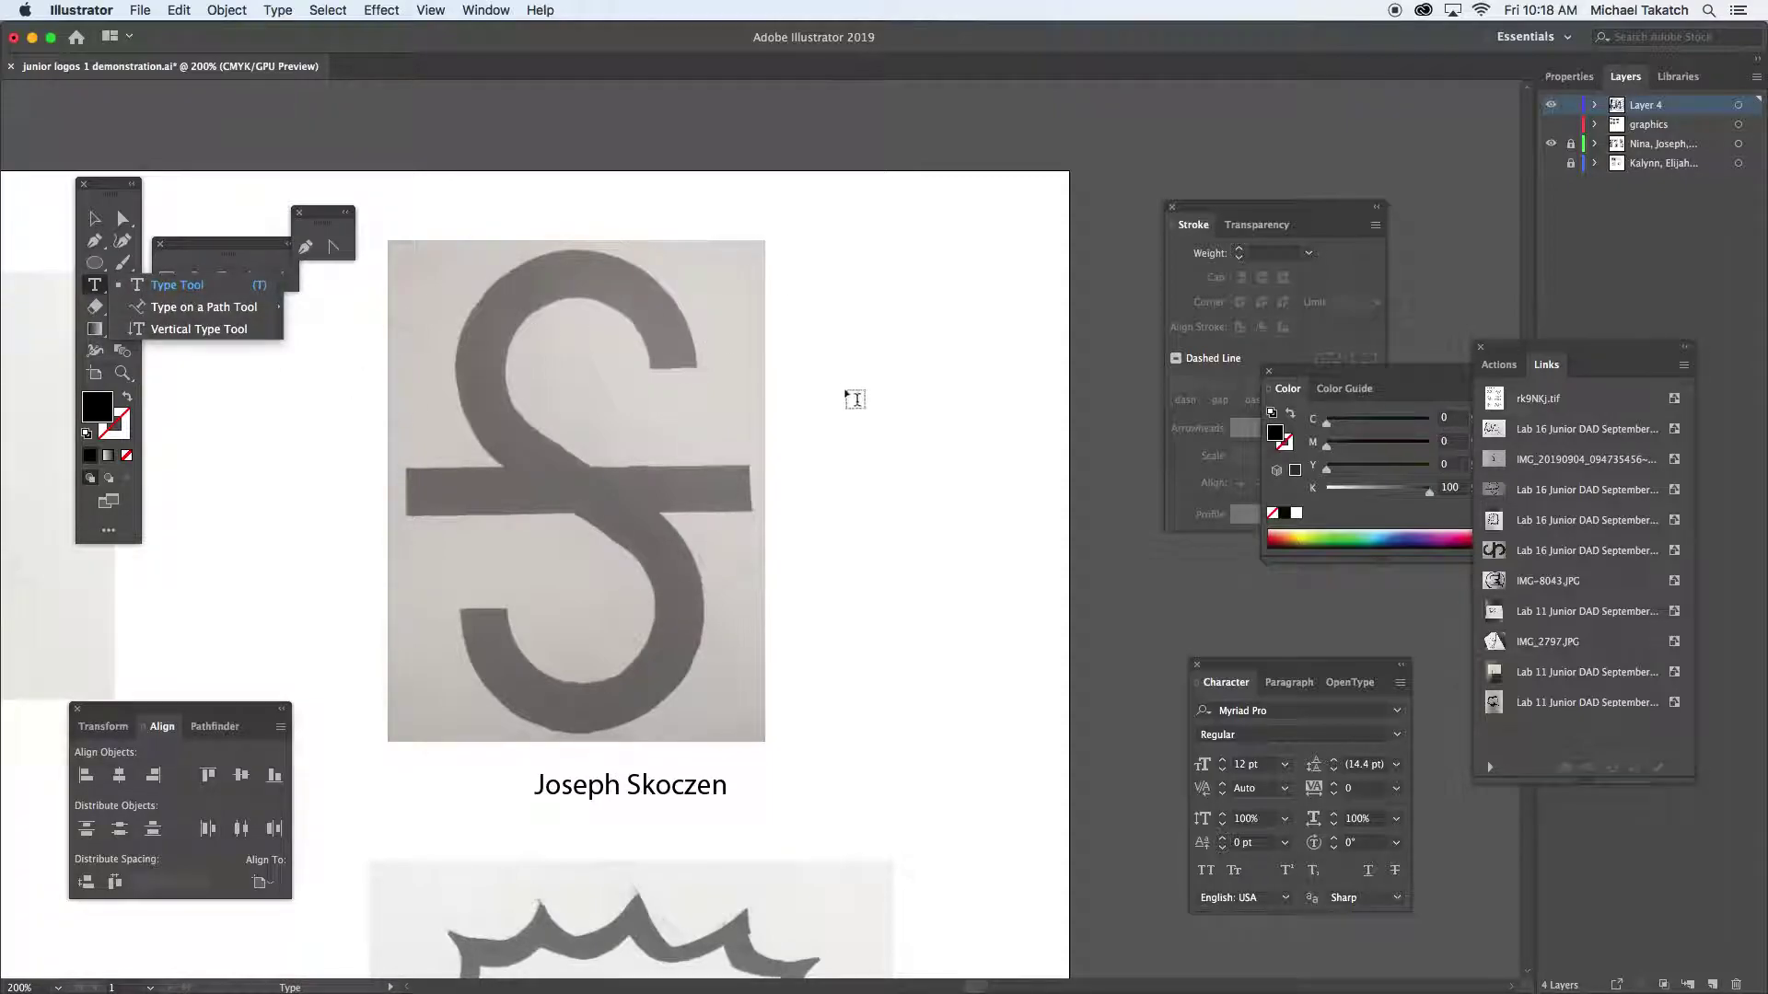
{"action": "left_click", "coordinate": [803, 321]}
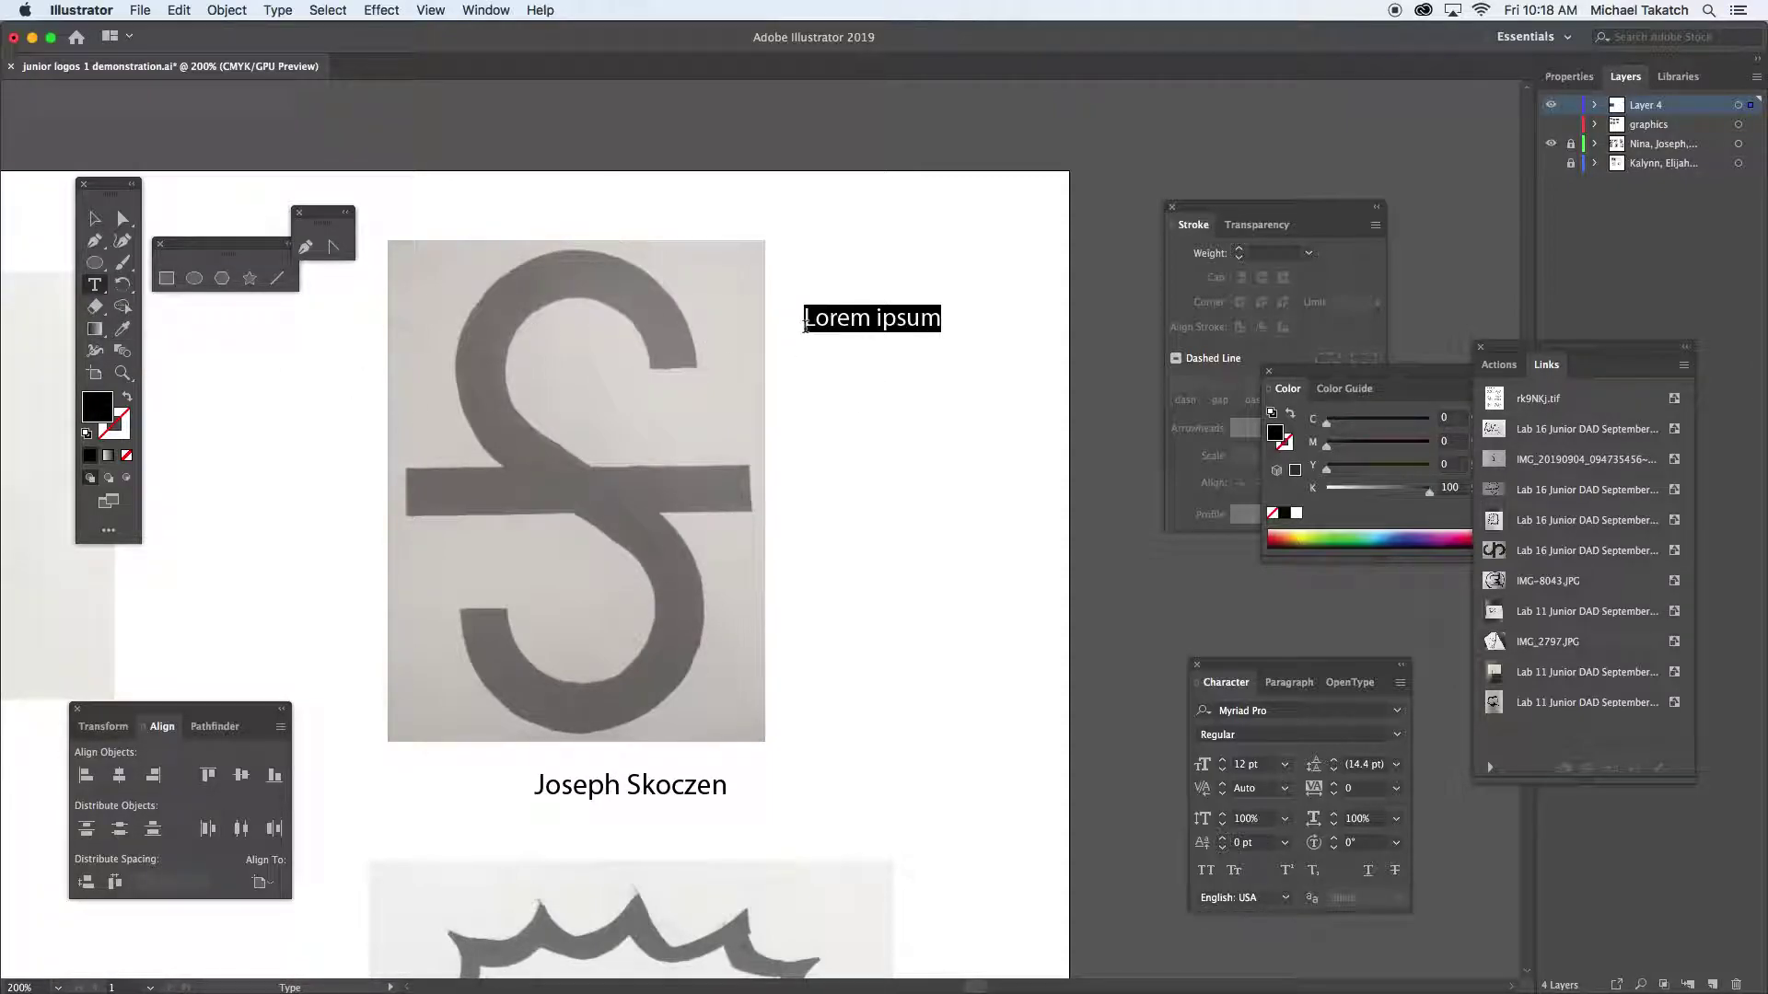
{"action": "type", "text": "S"}
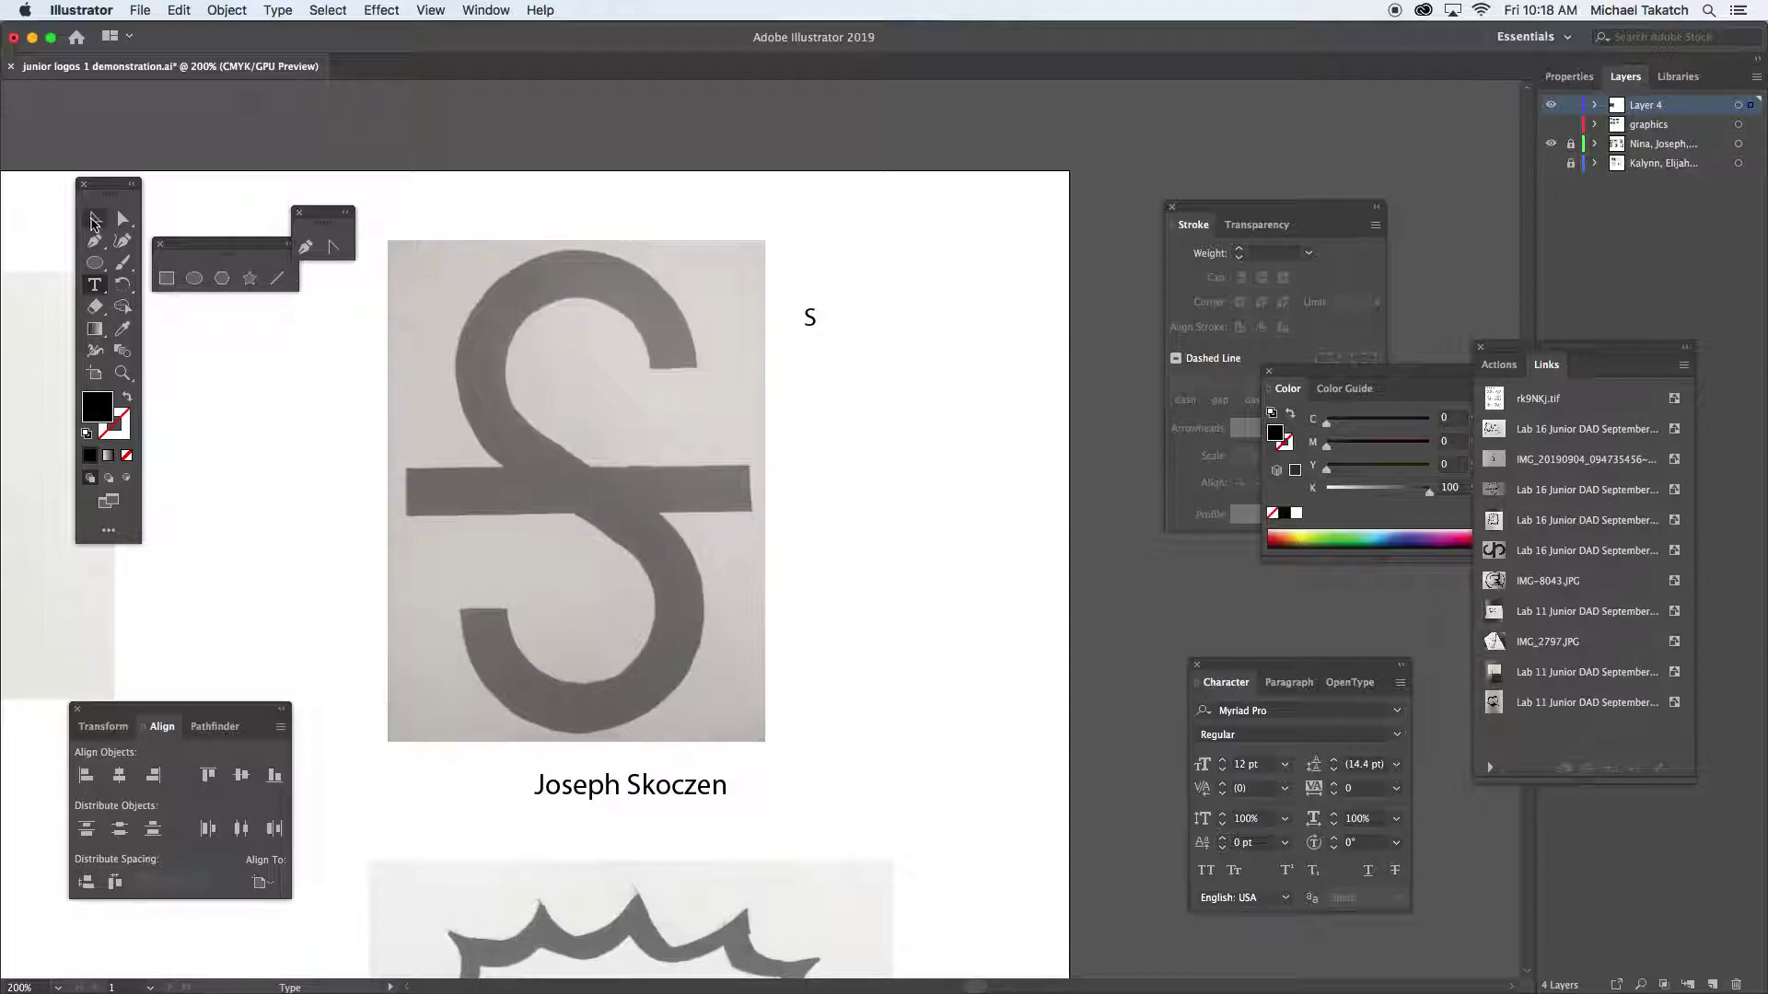
{"action": "left_click", "coordinate": [94, 223]}
Scale the S to about 312 pt over the scanned sketch, with the Character panel beside it
{"action": "left_click_drag", "start_coordinate": [822, 337], "coordinate": [1060, 824]}
{"action": "left_click_drag", "start_coordinate": [1018, 677], "coordinate": [640, 548]}
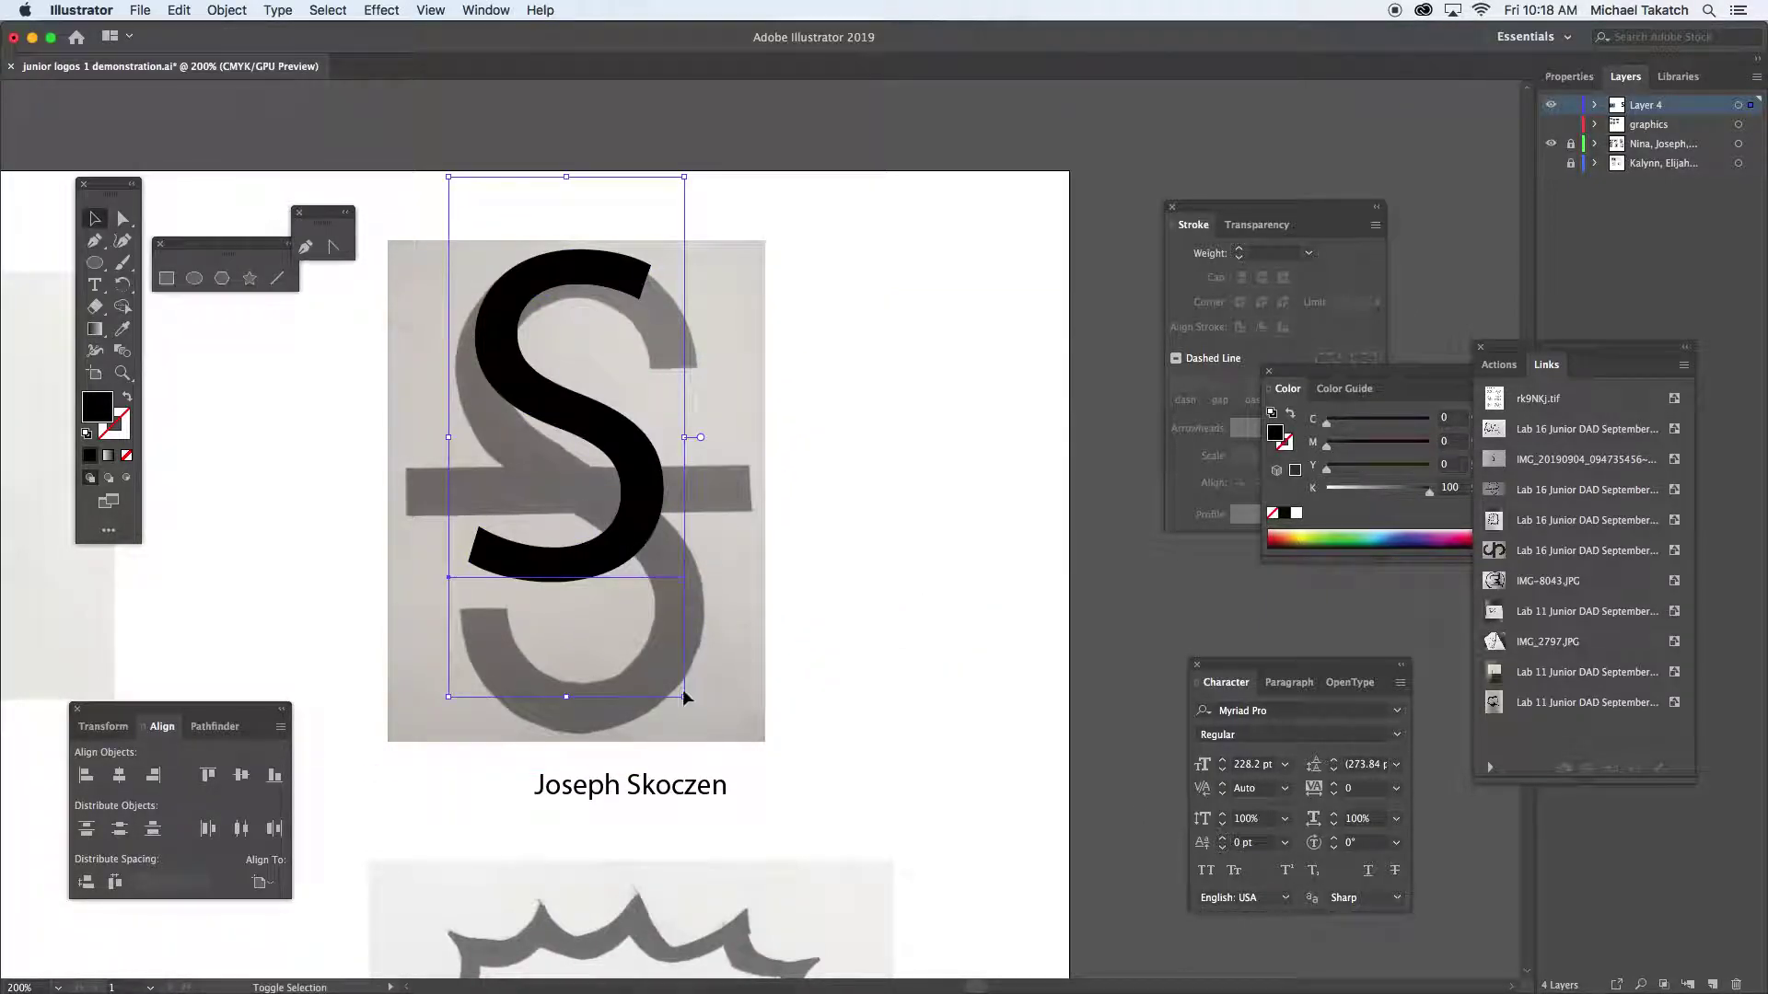
{"action": "left_click_drag", "start_coordinate": [684, 696], "coordinate": [771, 889]}
{"action": "left_click_drag", "start_coordinate": [700, 642], "coordinate": [664, 623]}
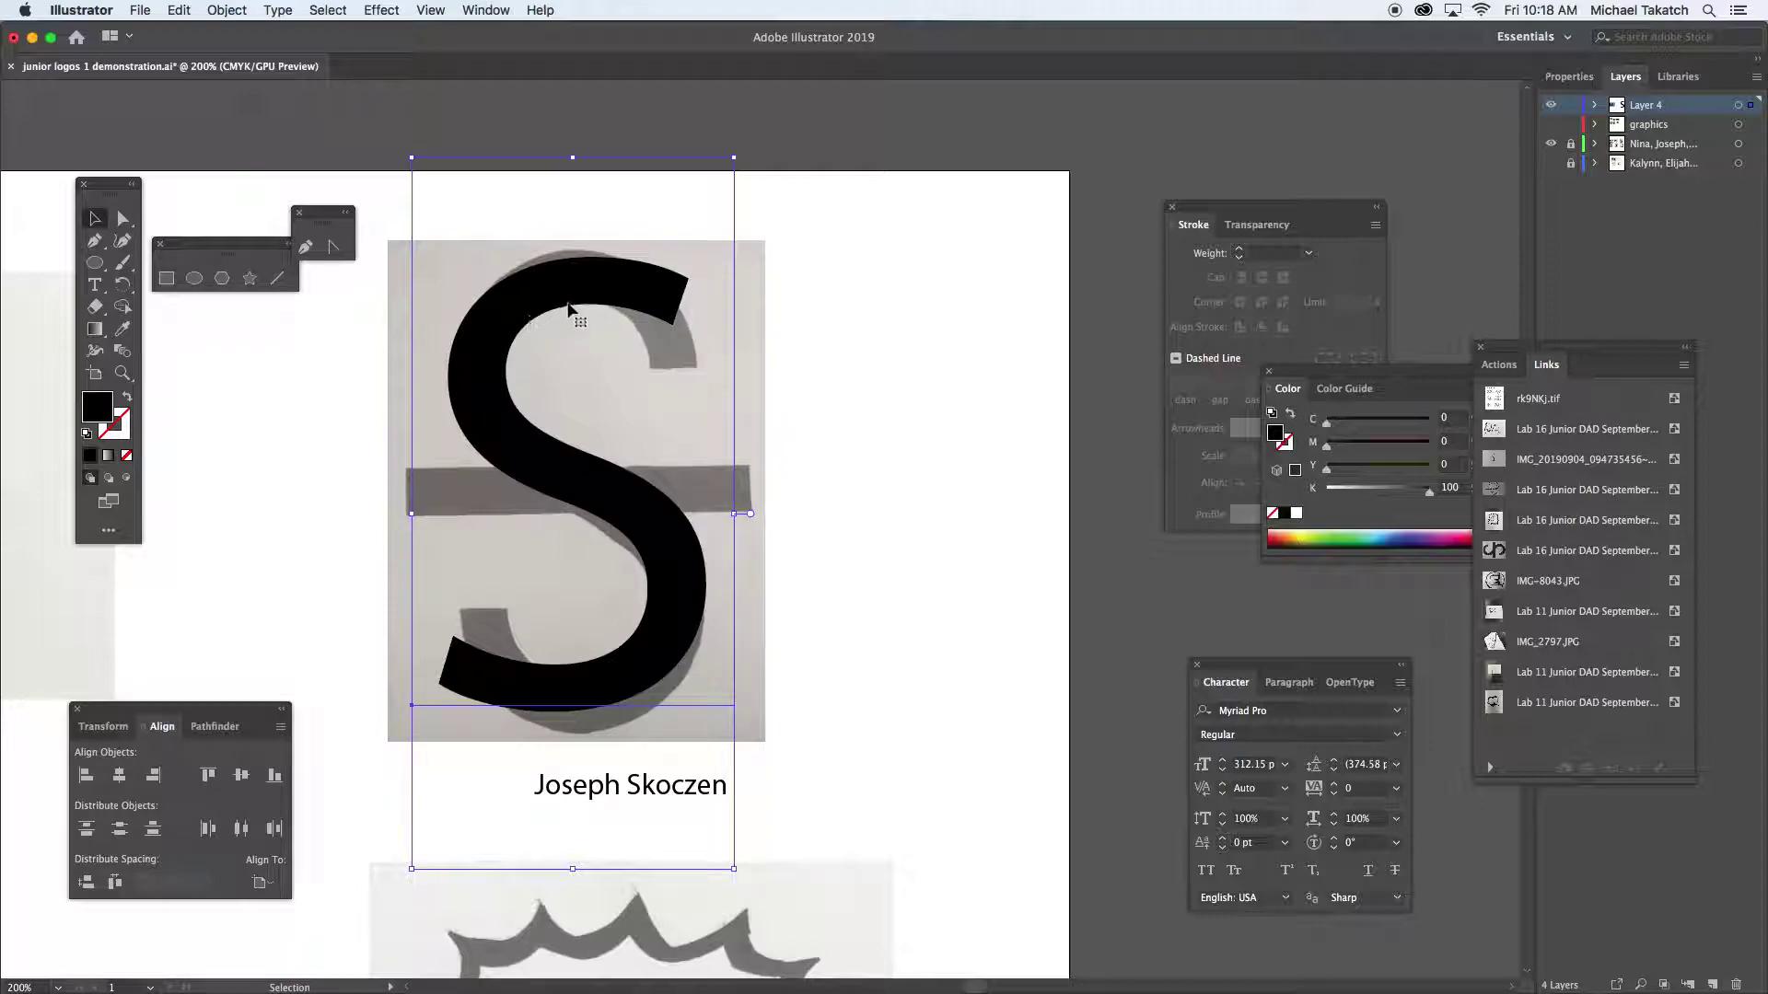
{"action": "left_click_drag", "start_coordinate": [1261, 667], "coordinate": [889, 232]}
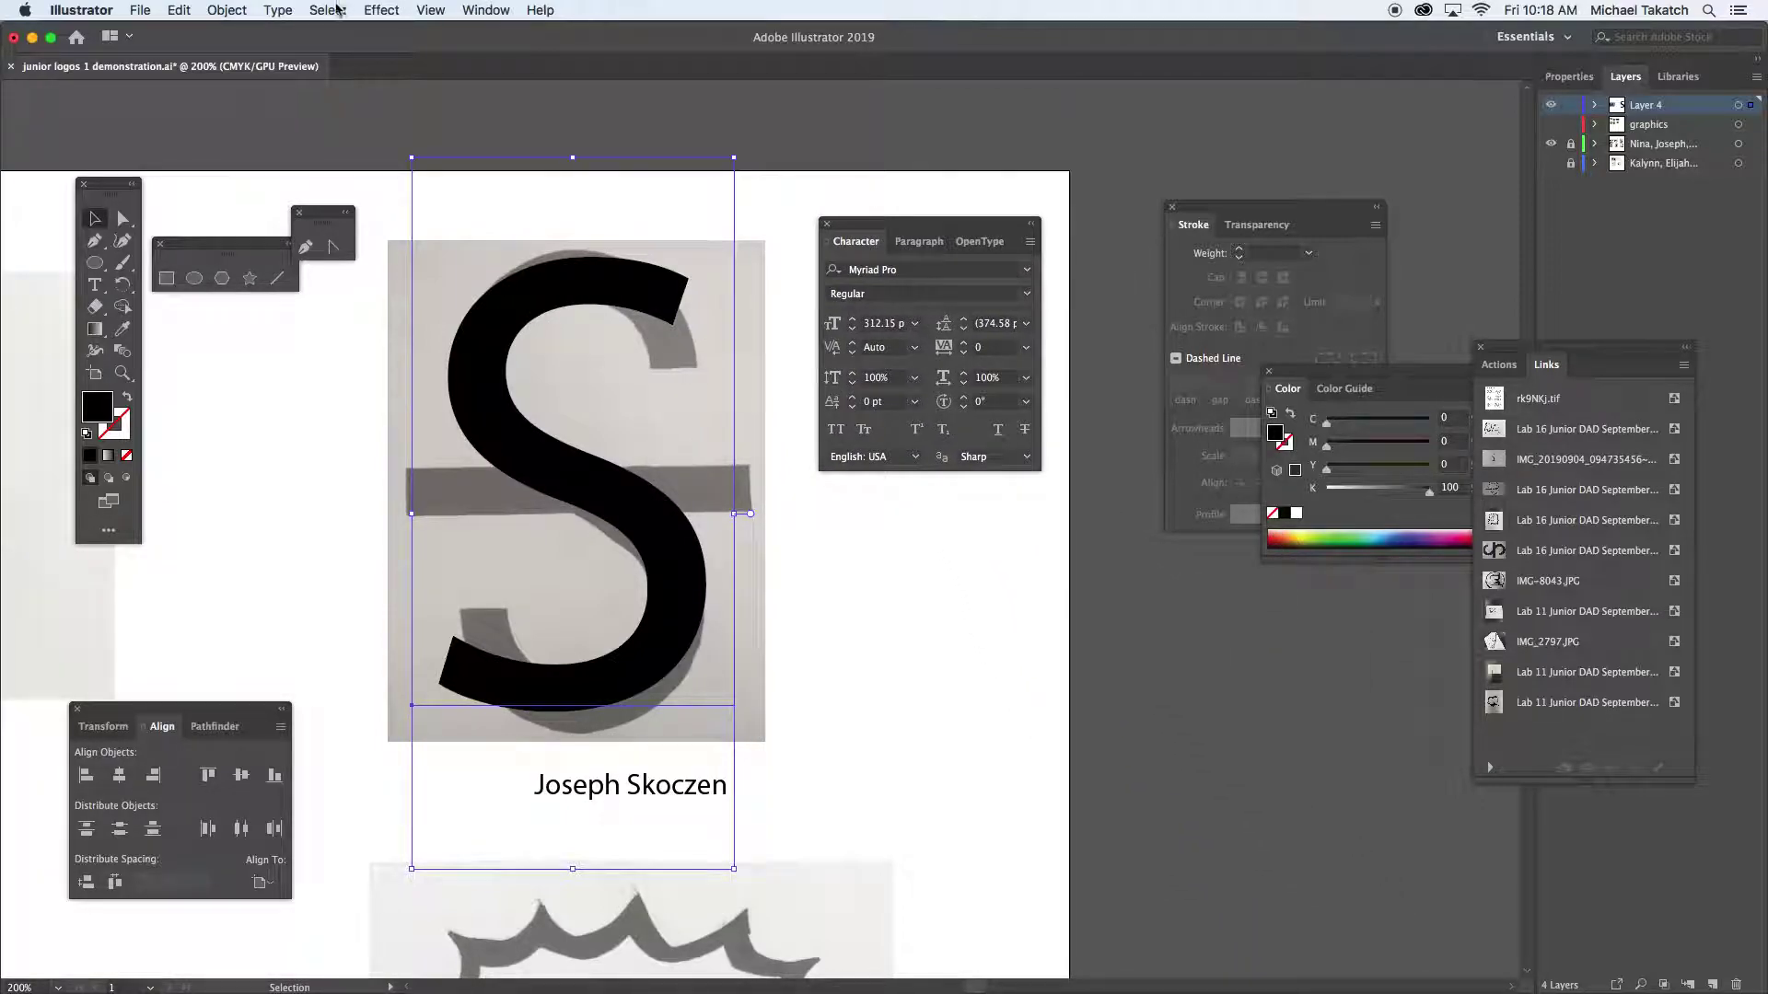
Open the Character panel and set the S in Helvetica
{"action": "left_click", "coordinate": [479, 13]}
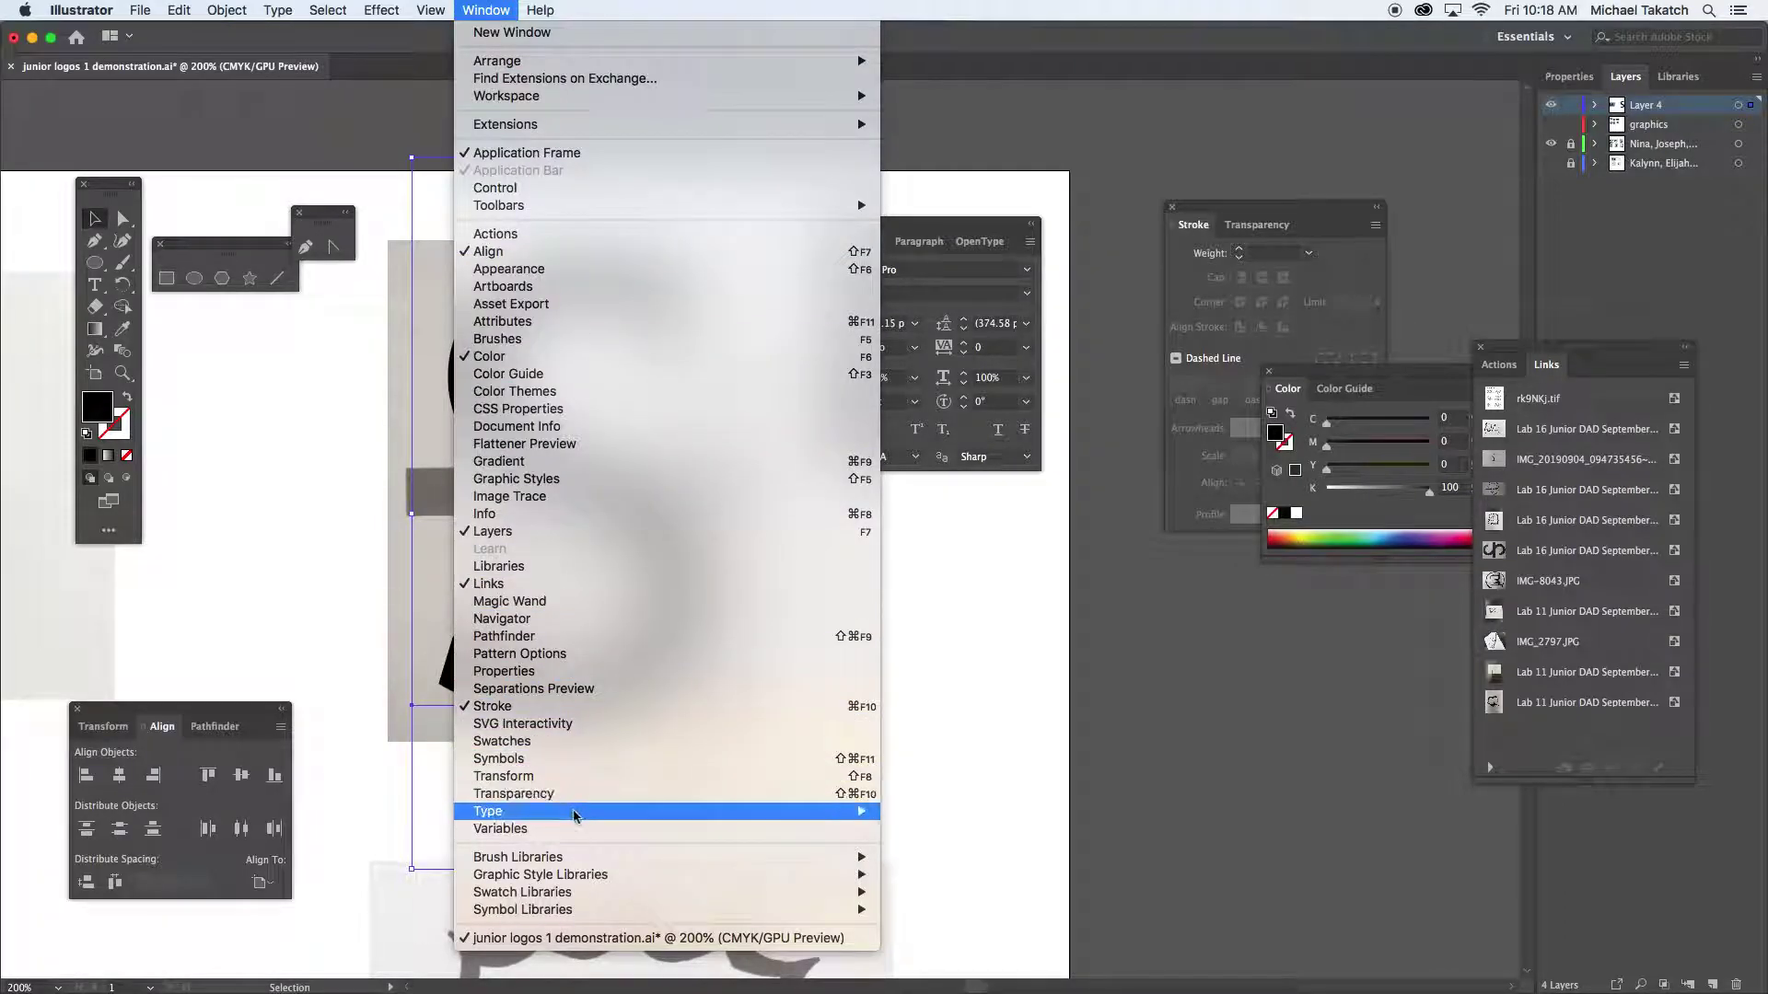
{"action": "mouse_move", "coordinate": [857, 811]}
{"action": "left_click", "coordinate": [928, 816]}
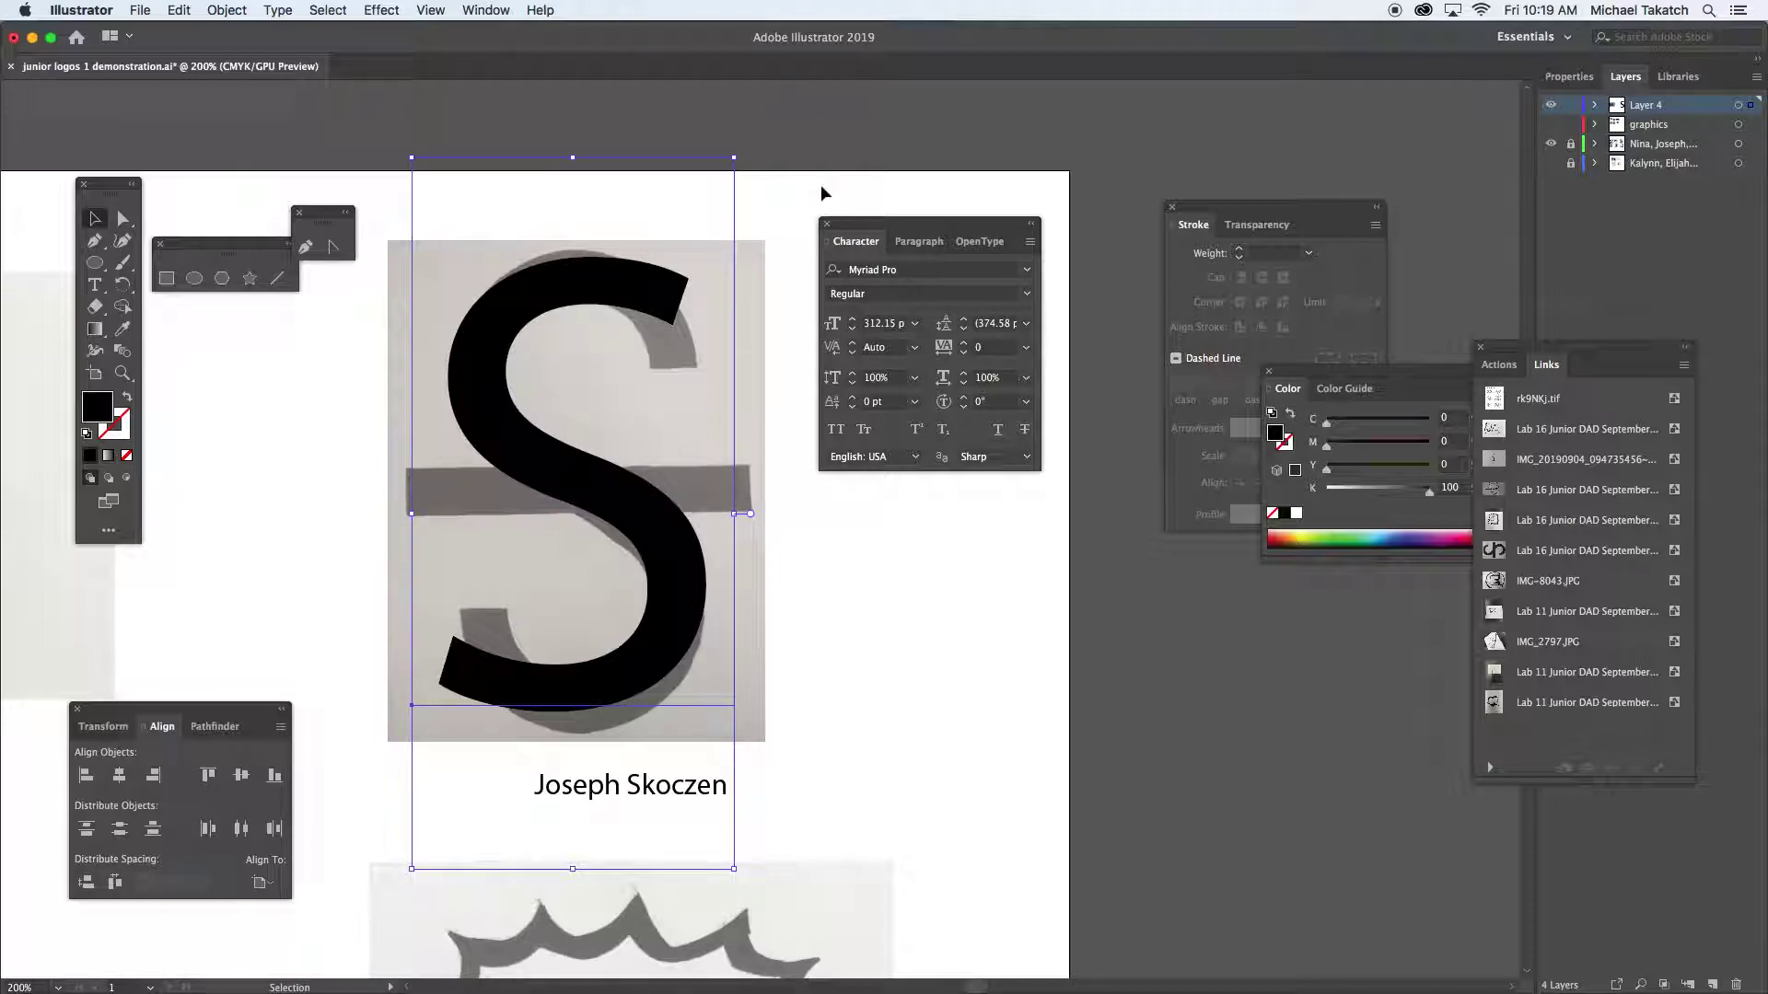
{"action": "left_click", "coordinate": [924, 270]}
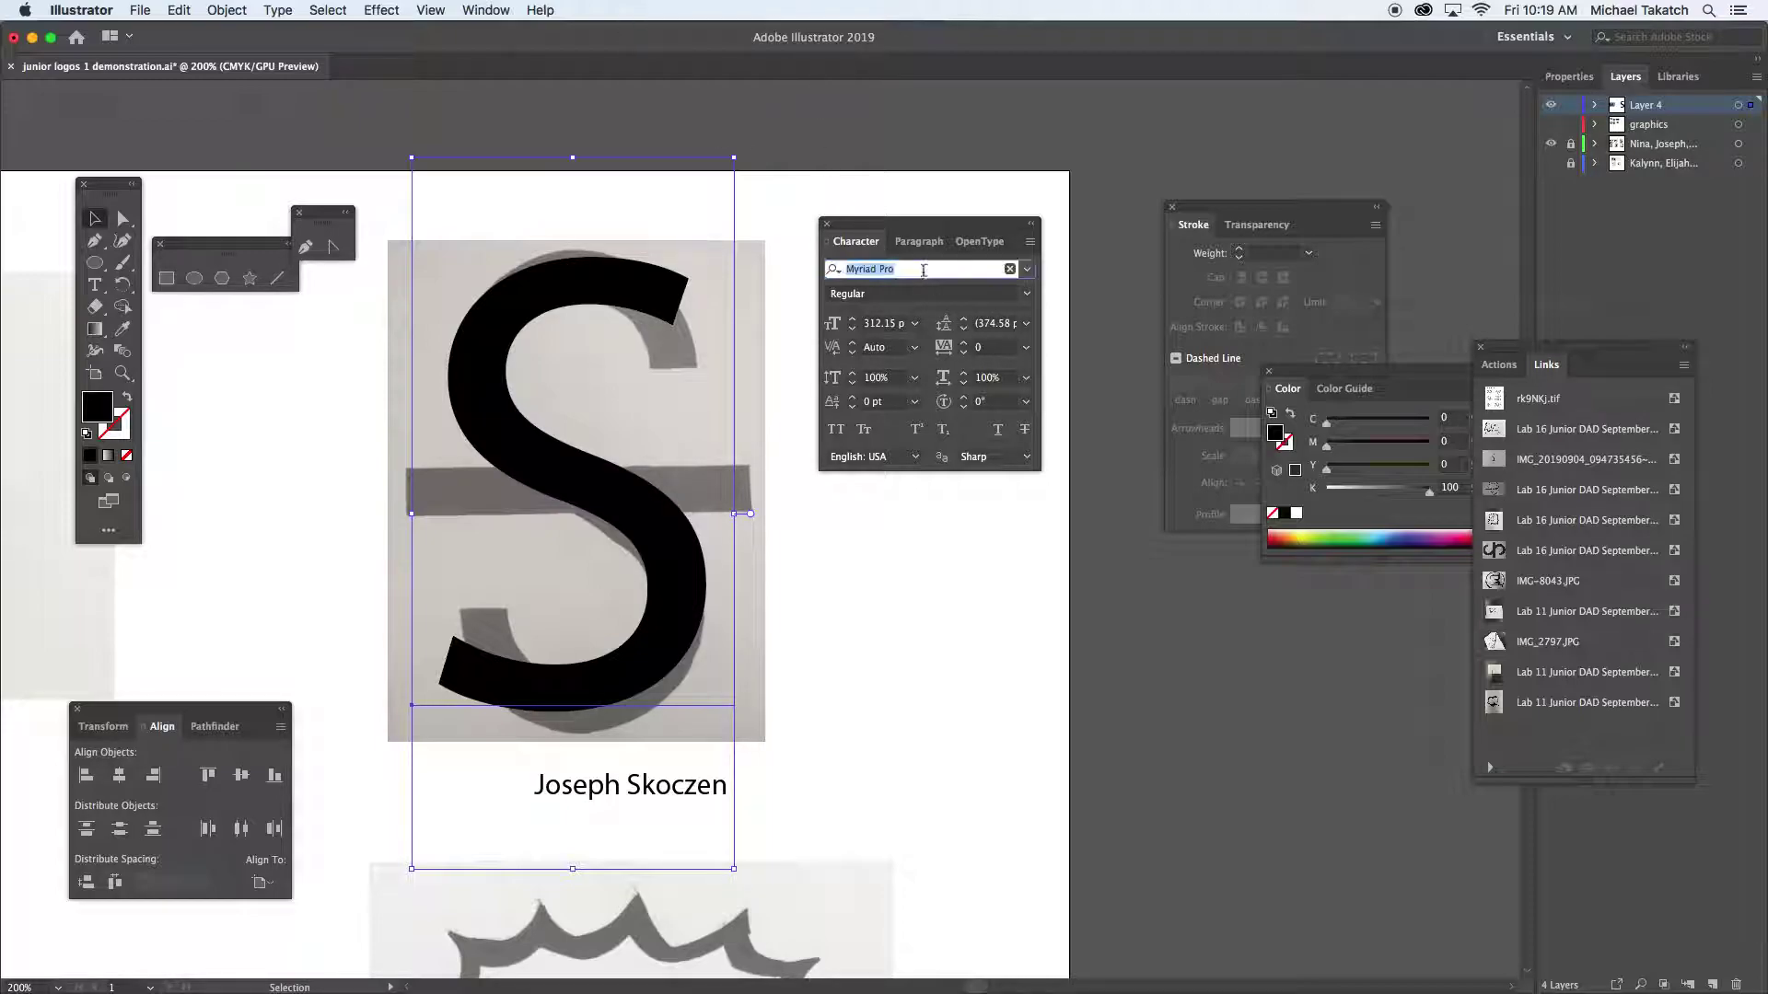
{"action": "left_click", "coordinate": [1028, 270]}
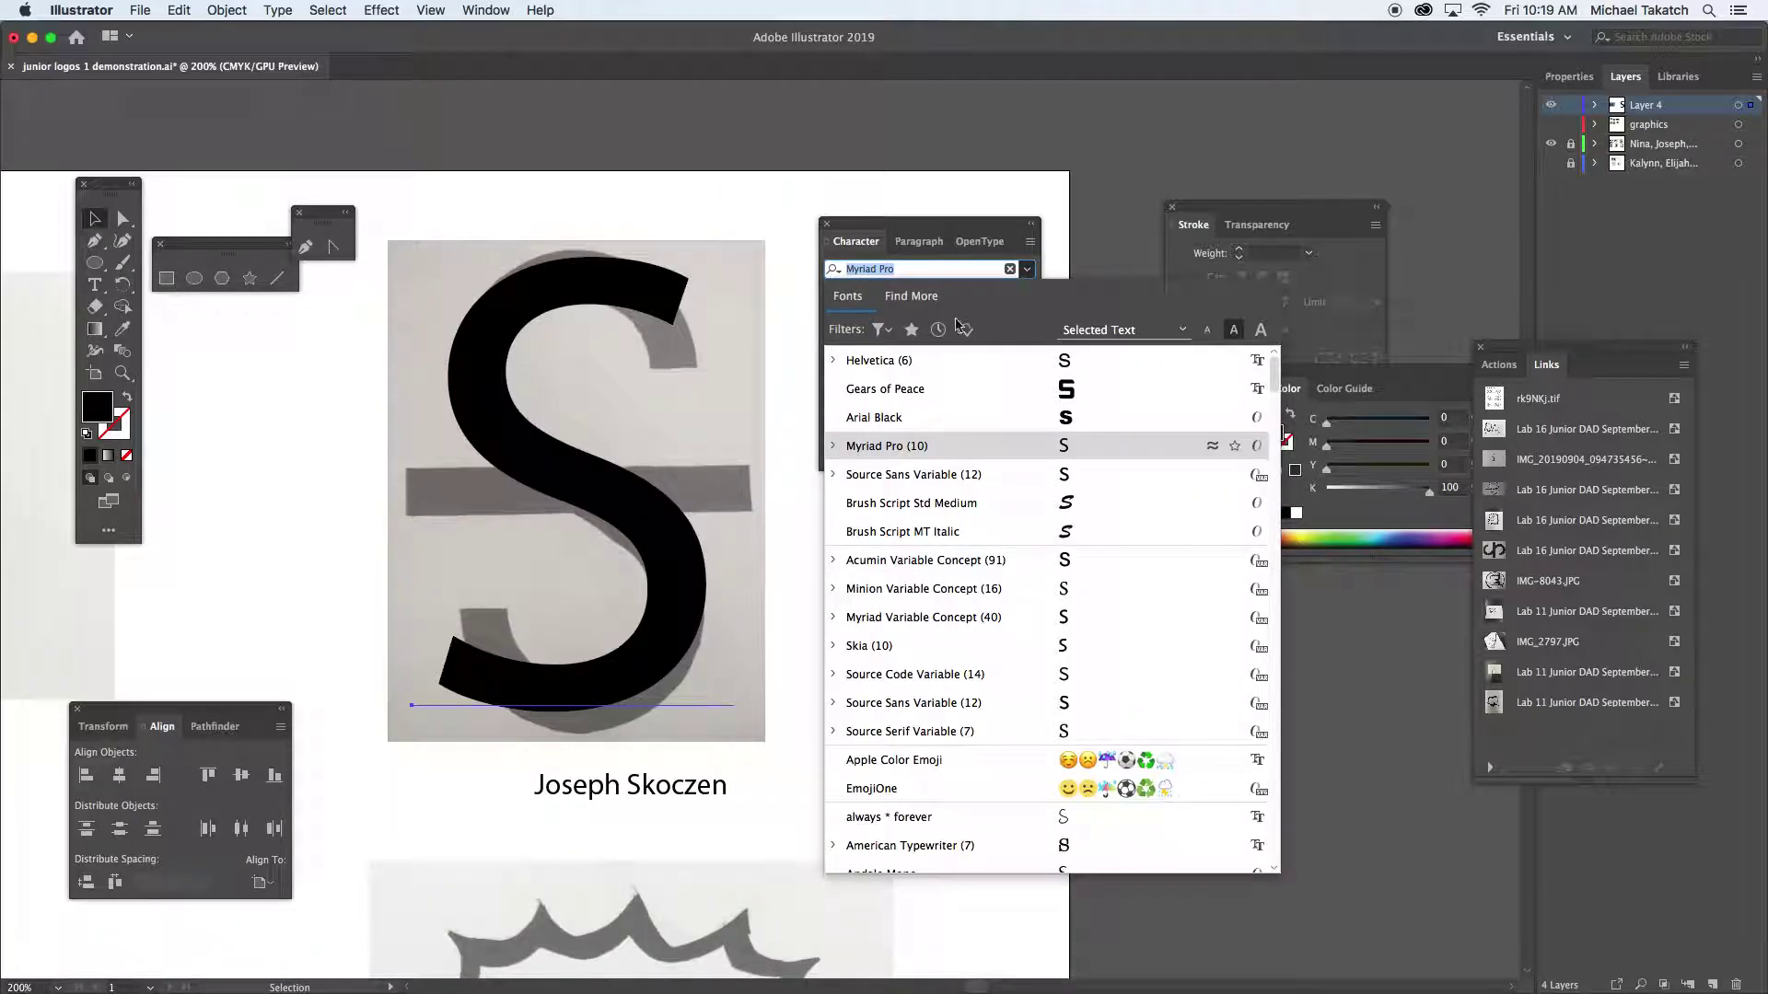
{"action": "left_click", "coordinate": [913, 363]}
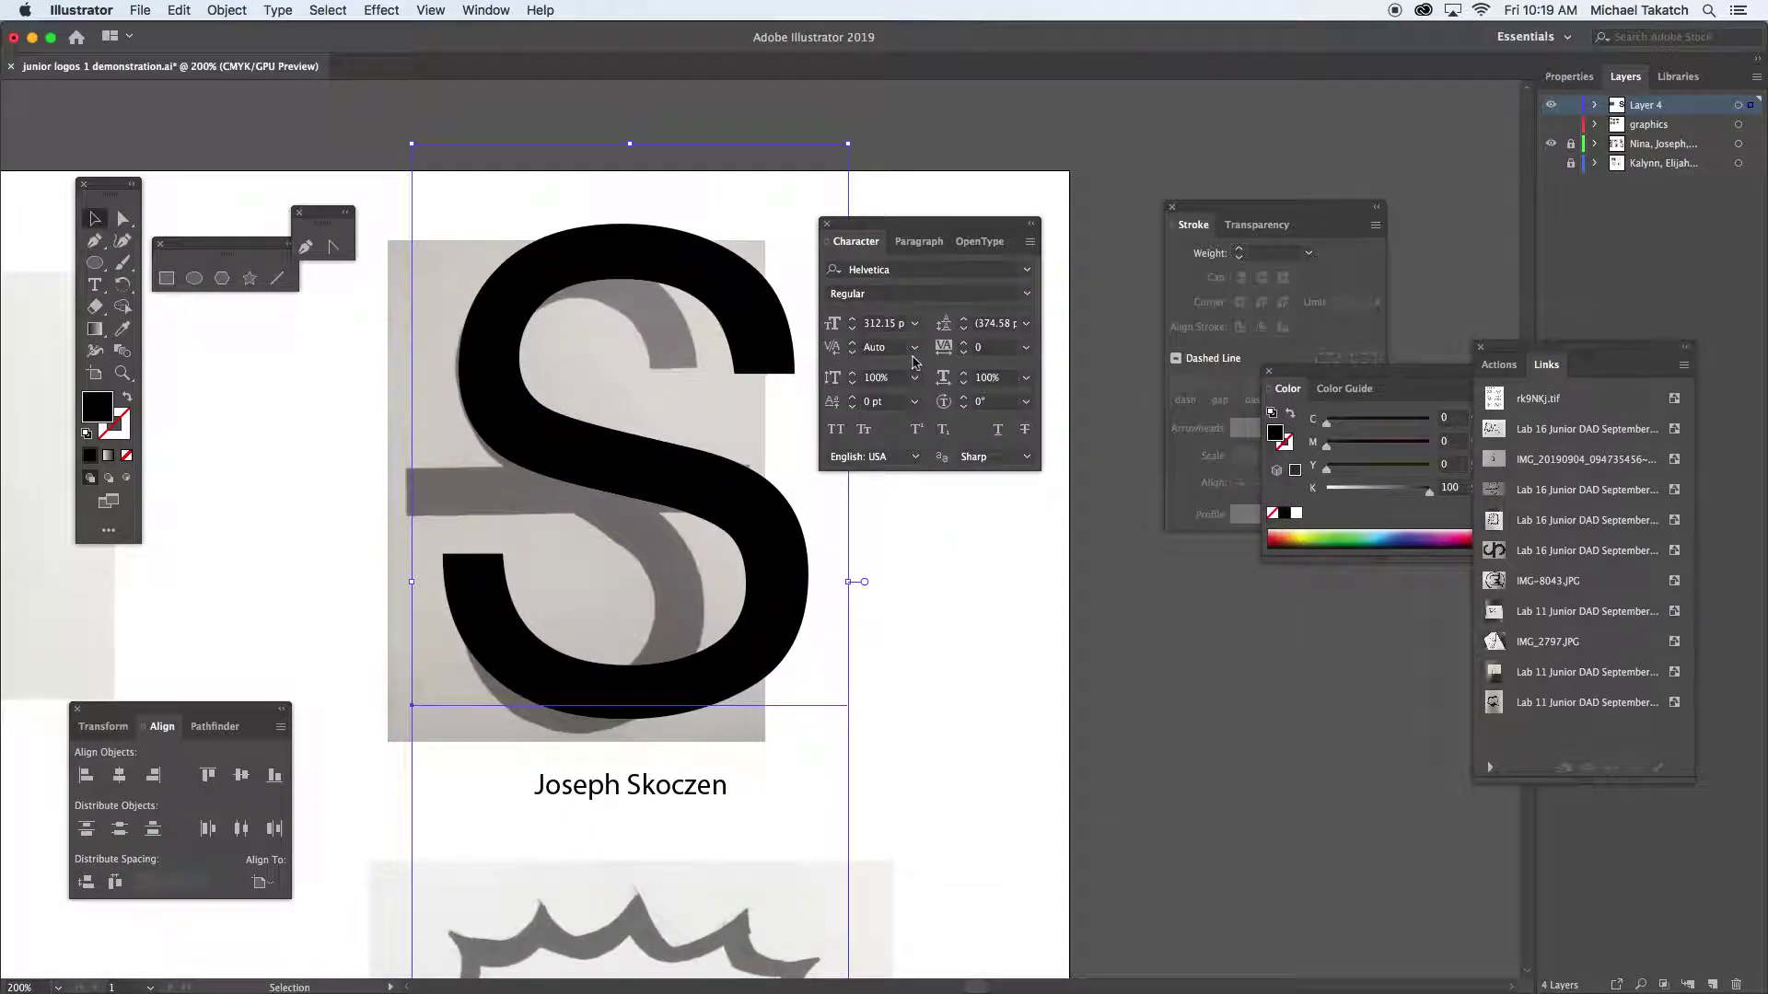
Try Helvetica Neue, Hoefler Text, Impact and Iowan Old Style, then choose Acumin Variable Concept
{"action": "left_click", "coordinate": [947, 270]}
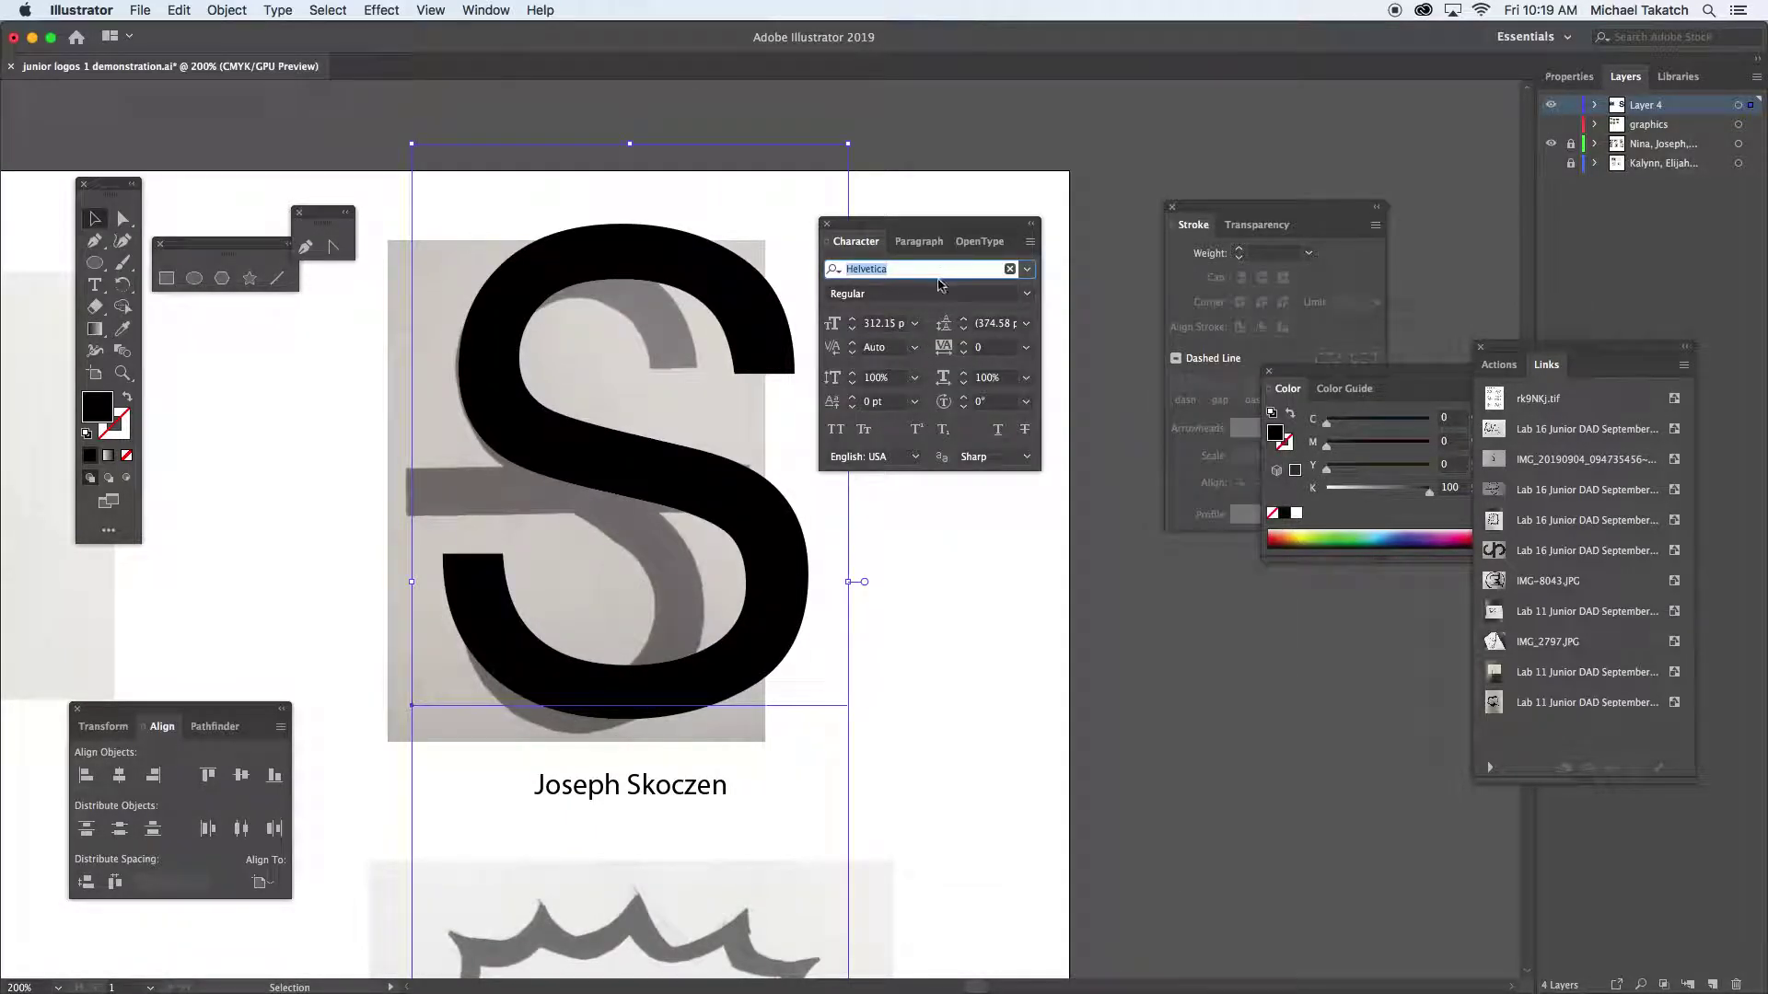
{"action": "key", "text": "Down"}
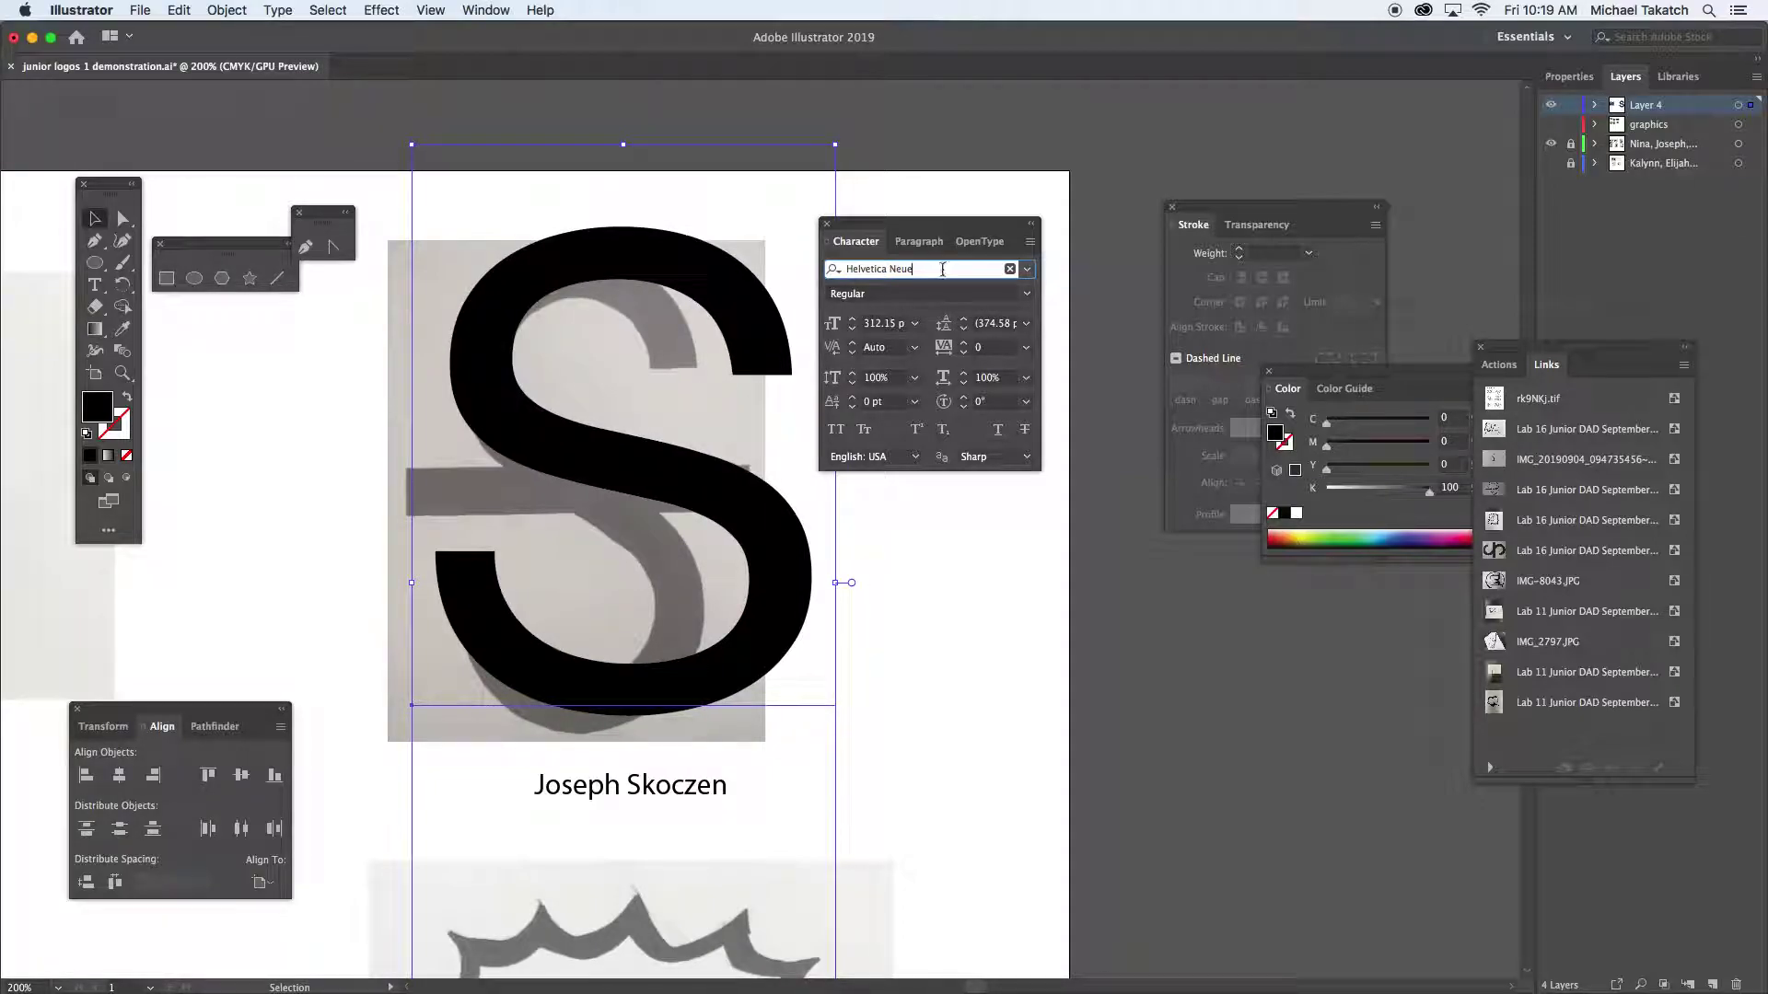
{"action": "key", "text": "Down"}
{"action": "key", "text": "Down"}
{"action": "key", "text": "Down"}
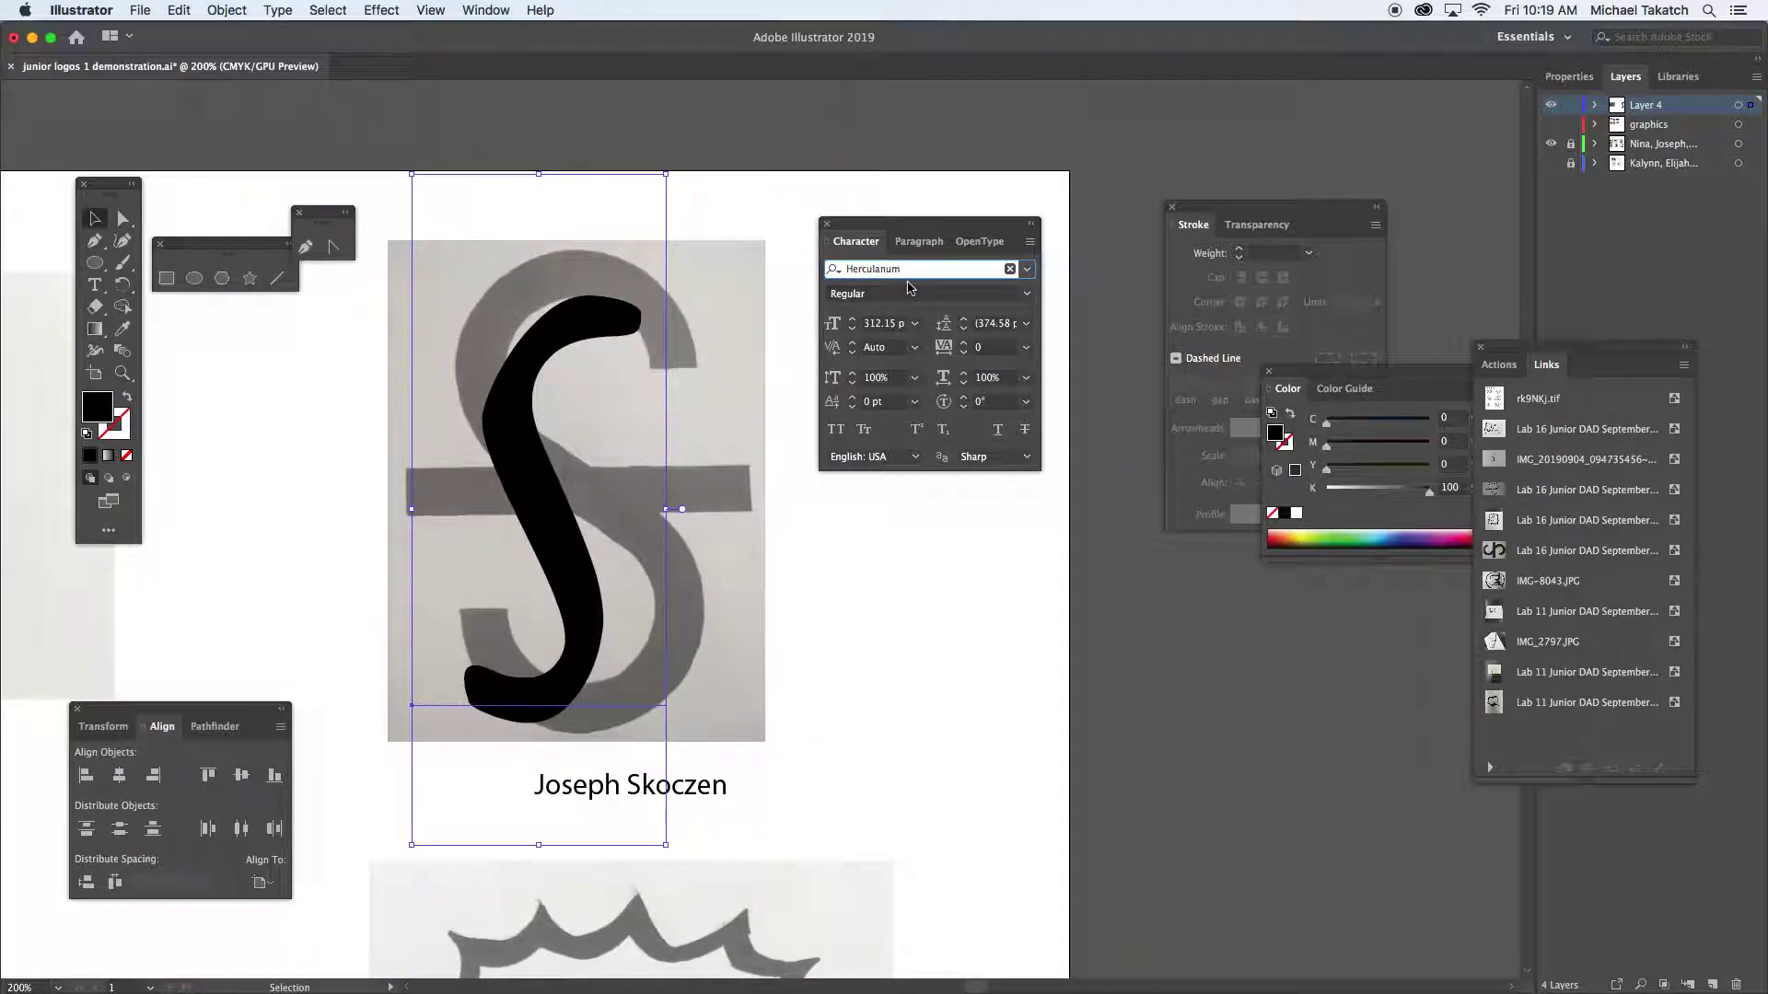
{"action": "key", "text": "Down"}
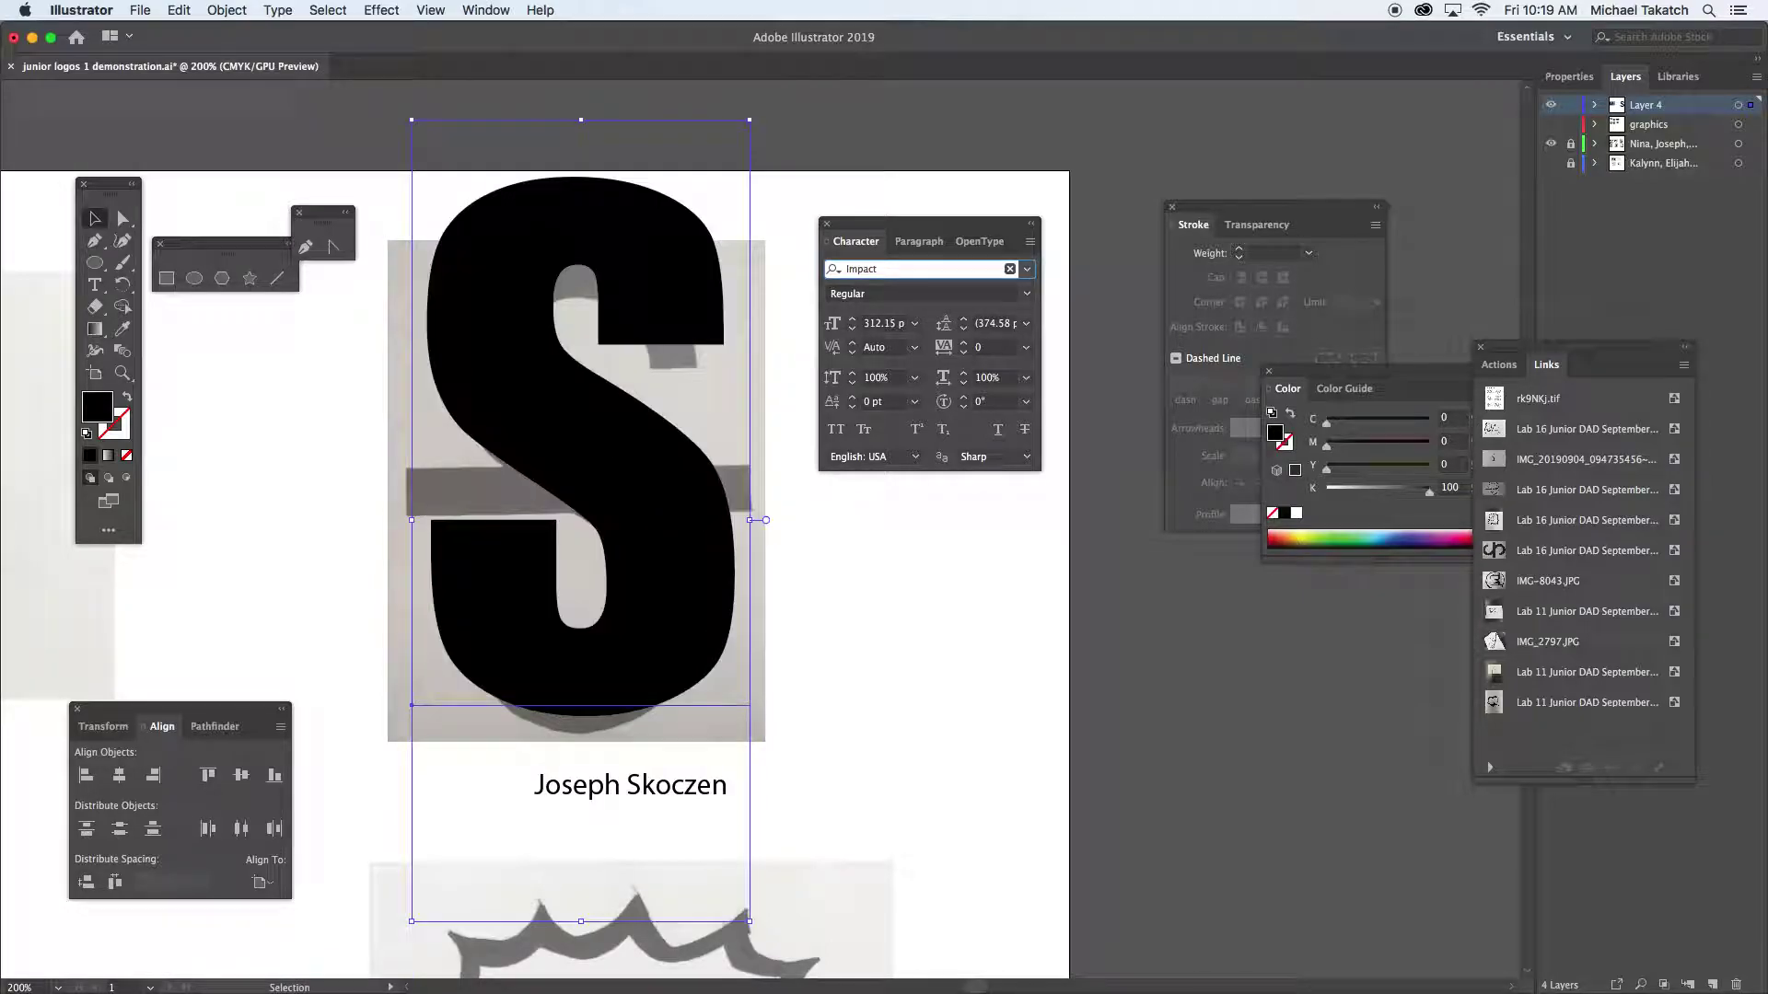
{"action": "key", "text": "Down"}
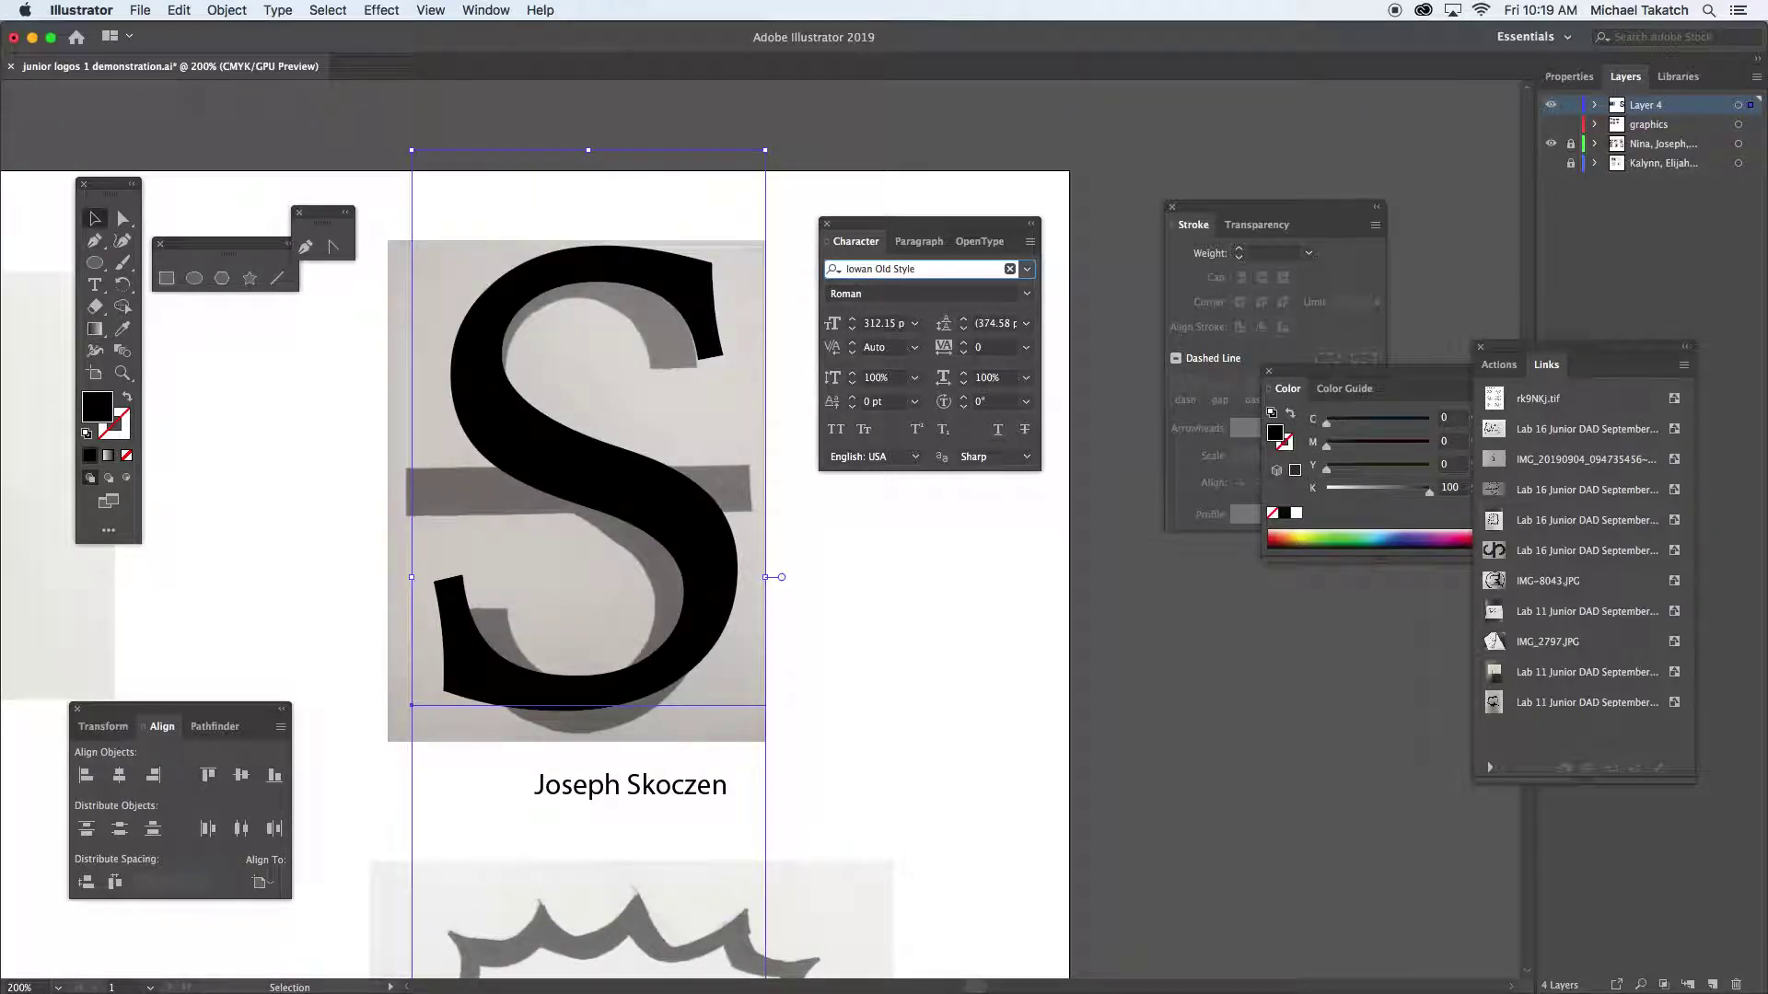
{"action": "left_click", "coordinate": [1027, 270]}
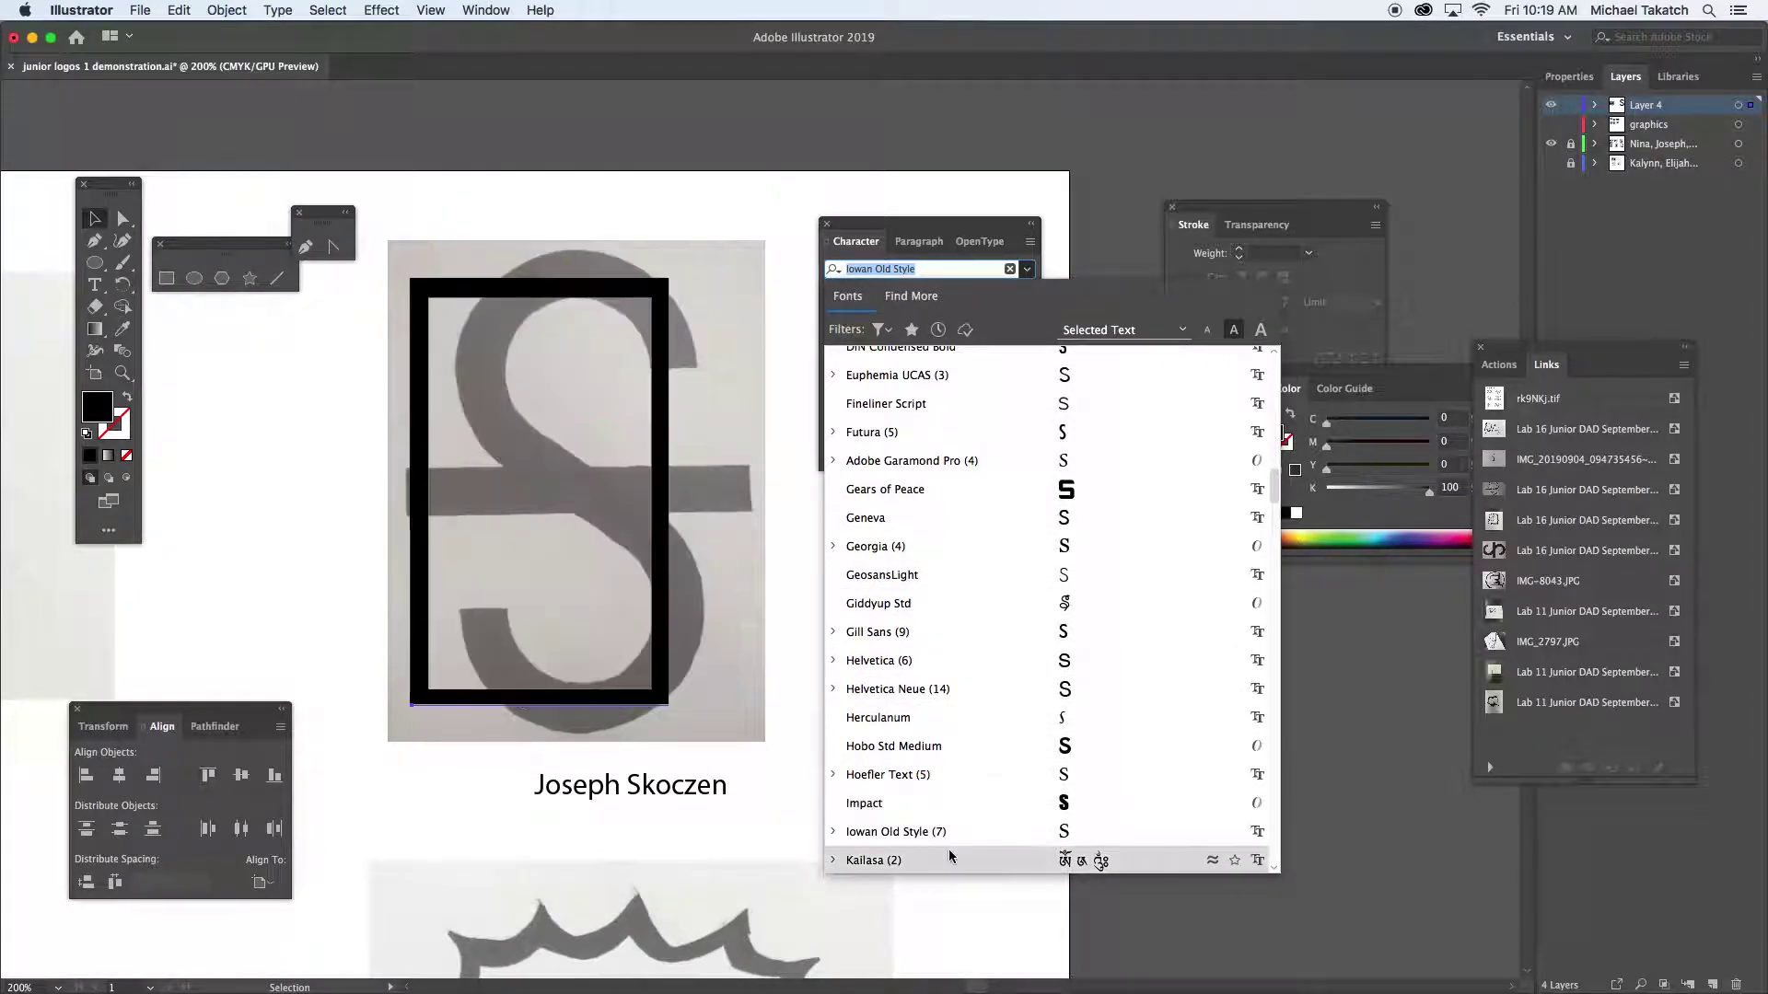
{"action": "left_click_drag", "start_coordinate": [1276, 485], "coordinate": [1282, 362]}
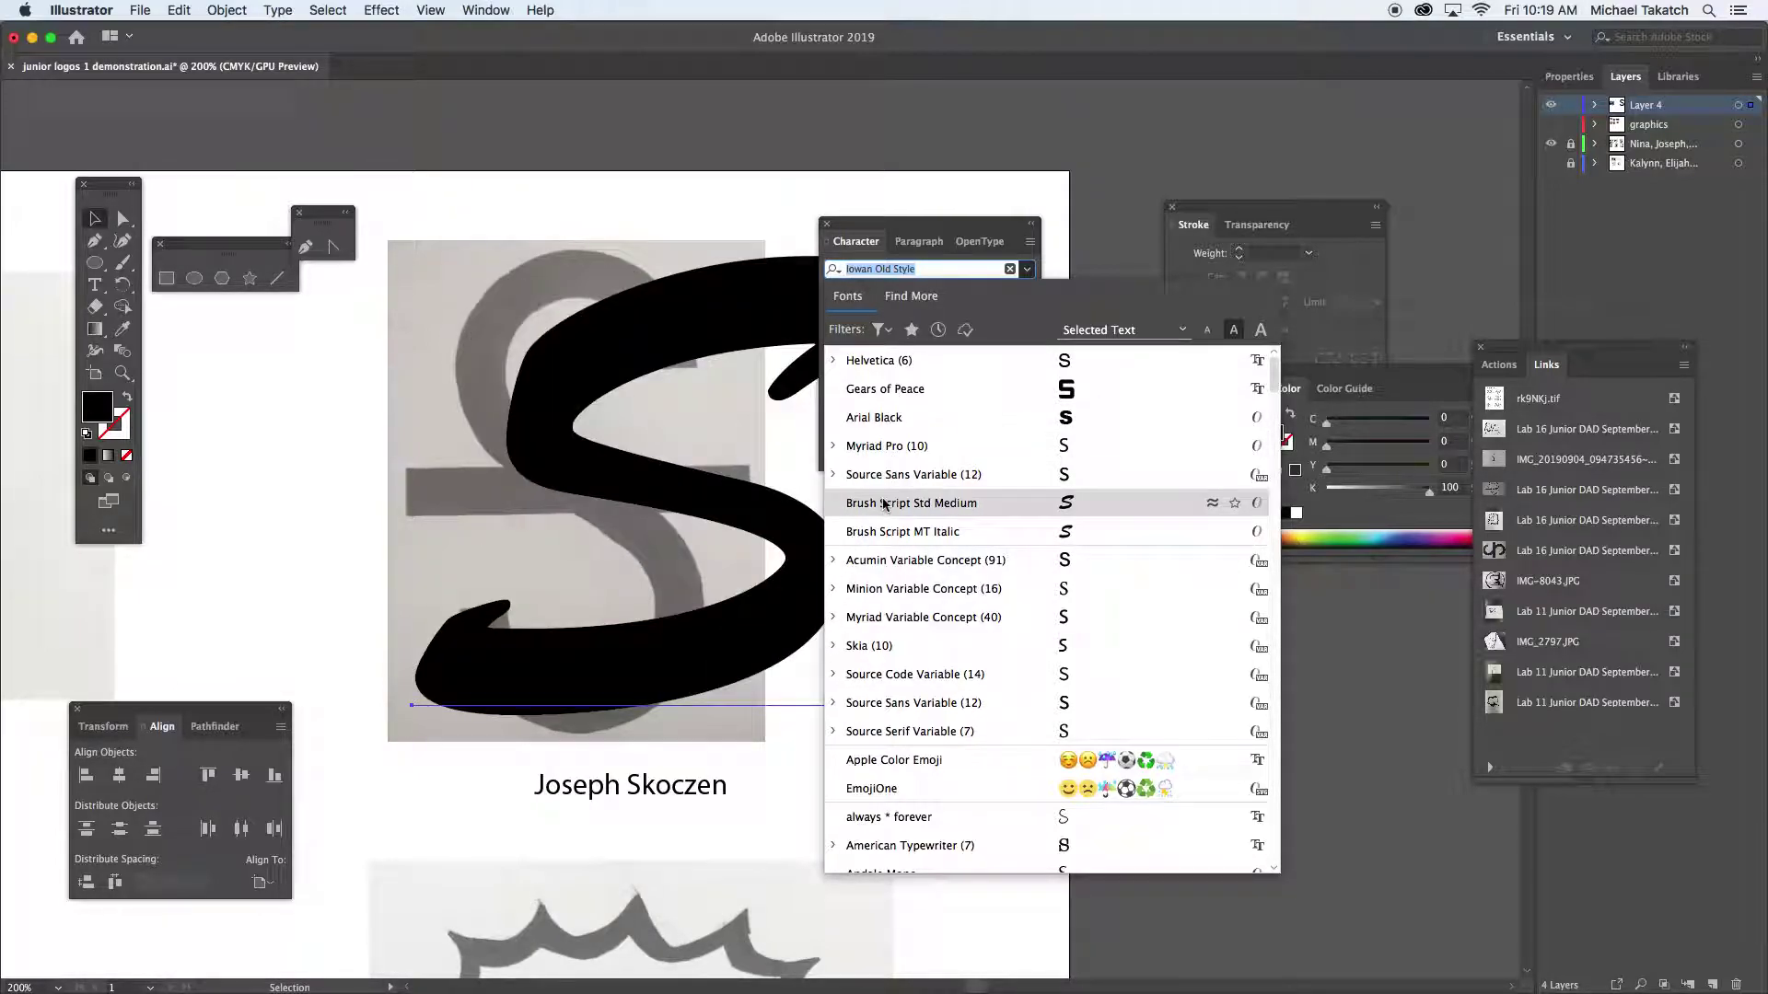
{"action": "left_click", "coordinate": [875, 561]}
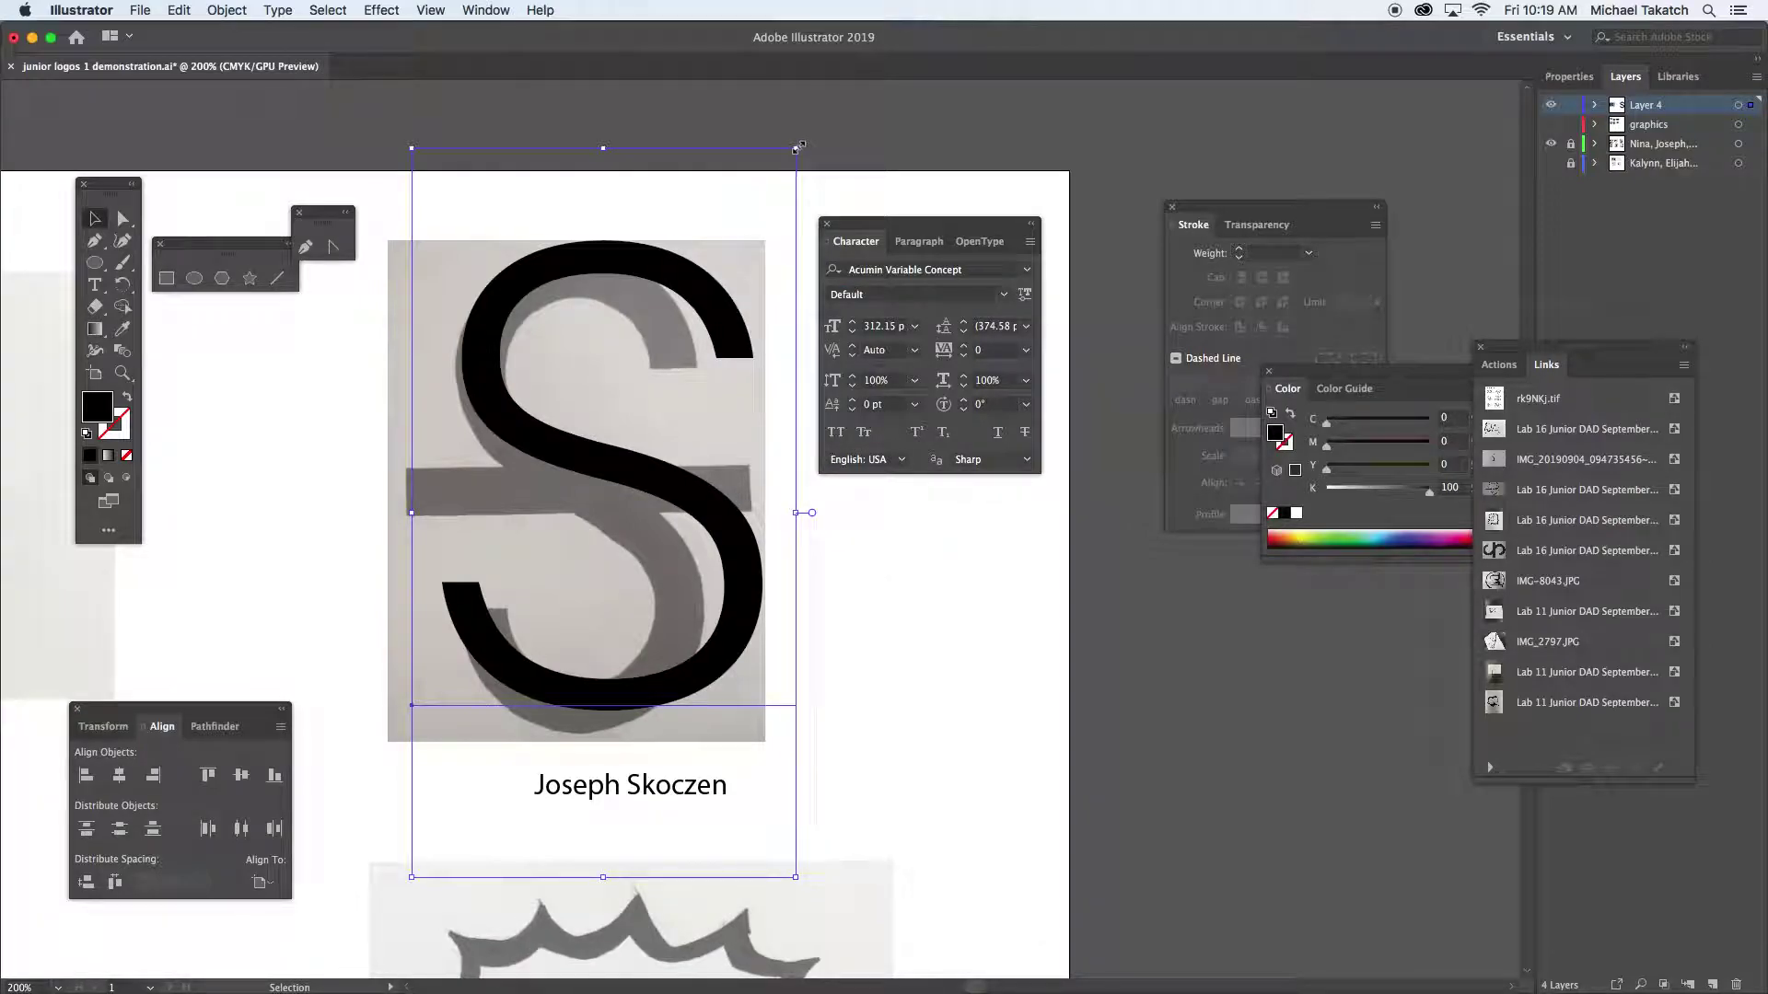
Fit the S's width and height to the sketch in Default style, and Option-drag a copy rightward
{"action": "left_click_drag", "start_coordinate": [798, 147], "coordinate": [733, 173]}
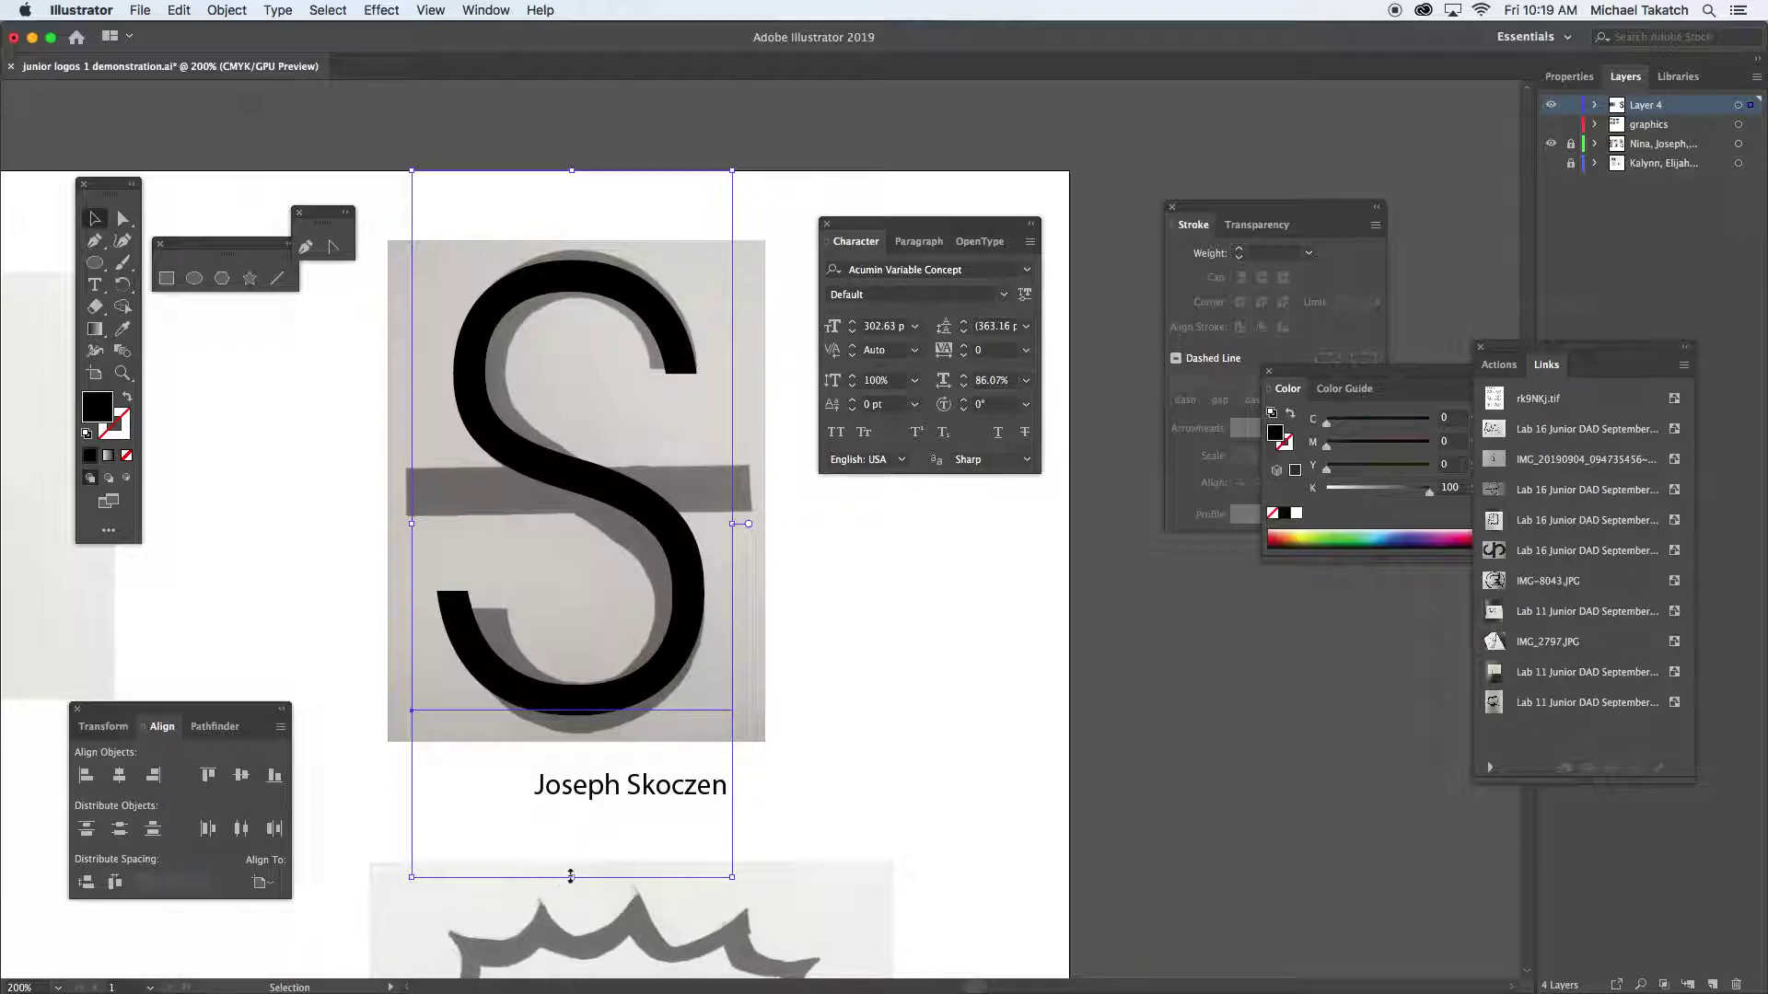
{"action": "left_click_drag", "start_coordinate": [572, 877], "coordinate": [573, 890]}
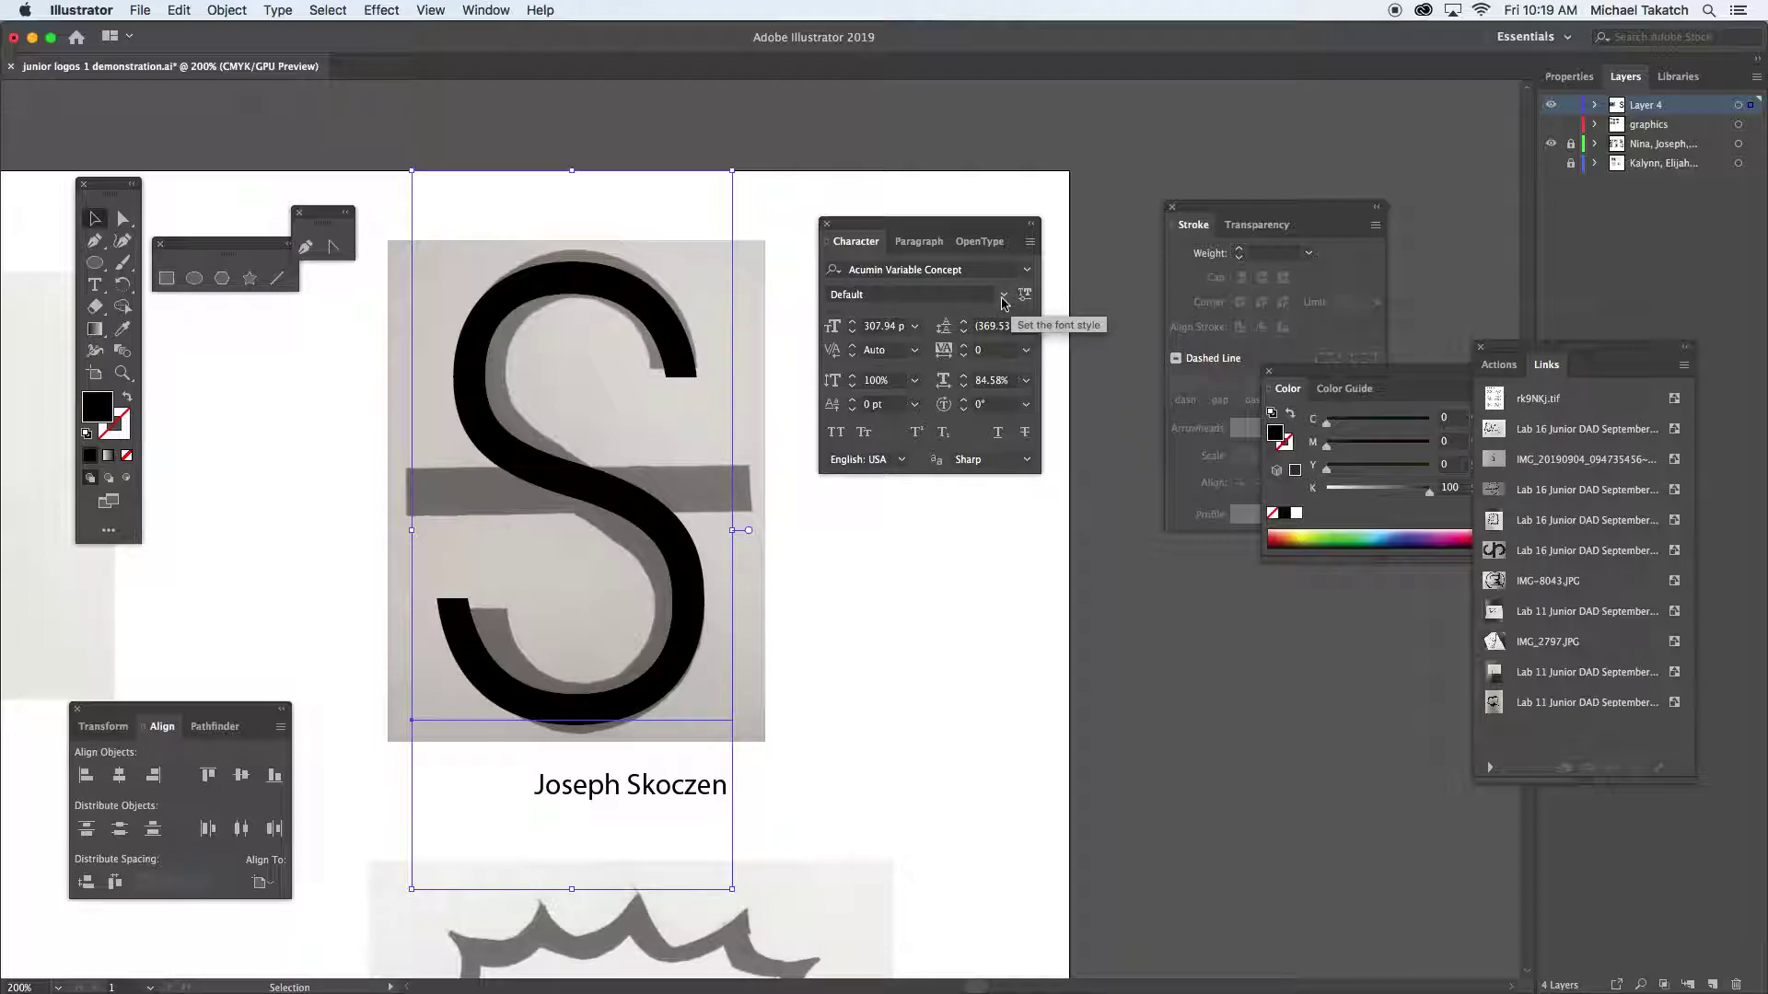
{"action": "left_click", "coordinate": [1003, 296]}
{"action": "left_click", "coordinate": [1093, 280]}
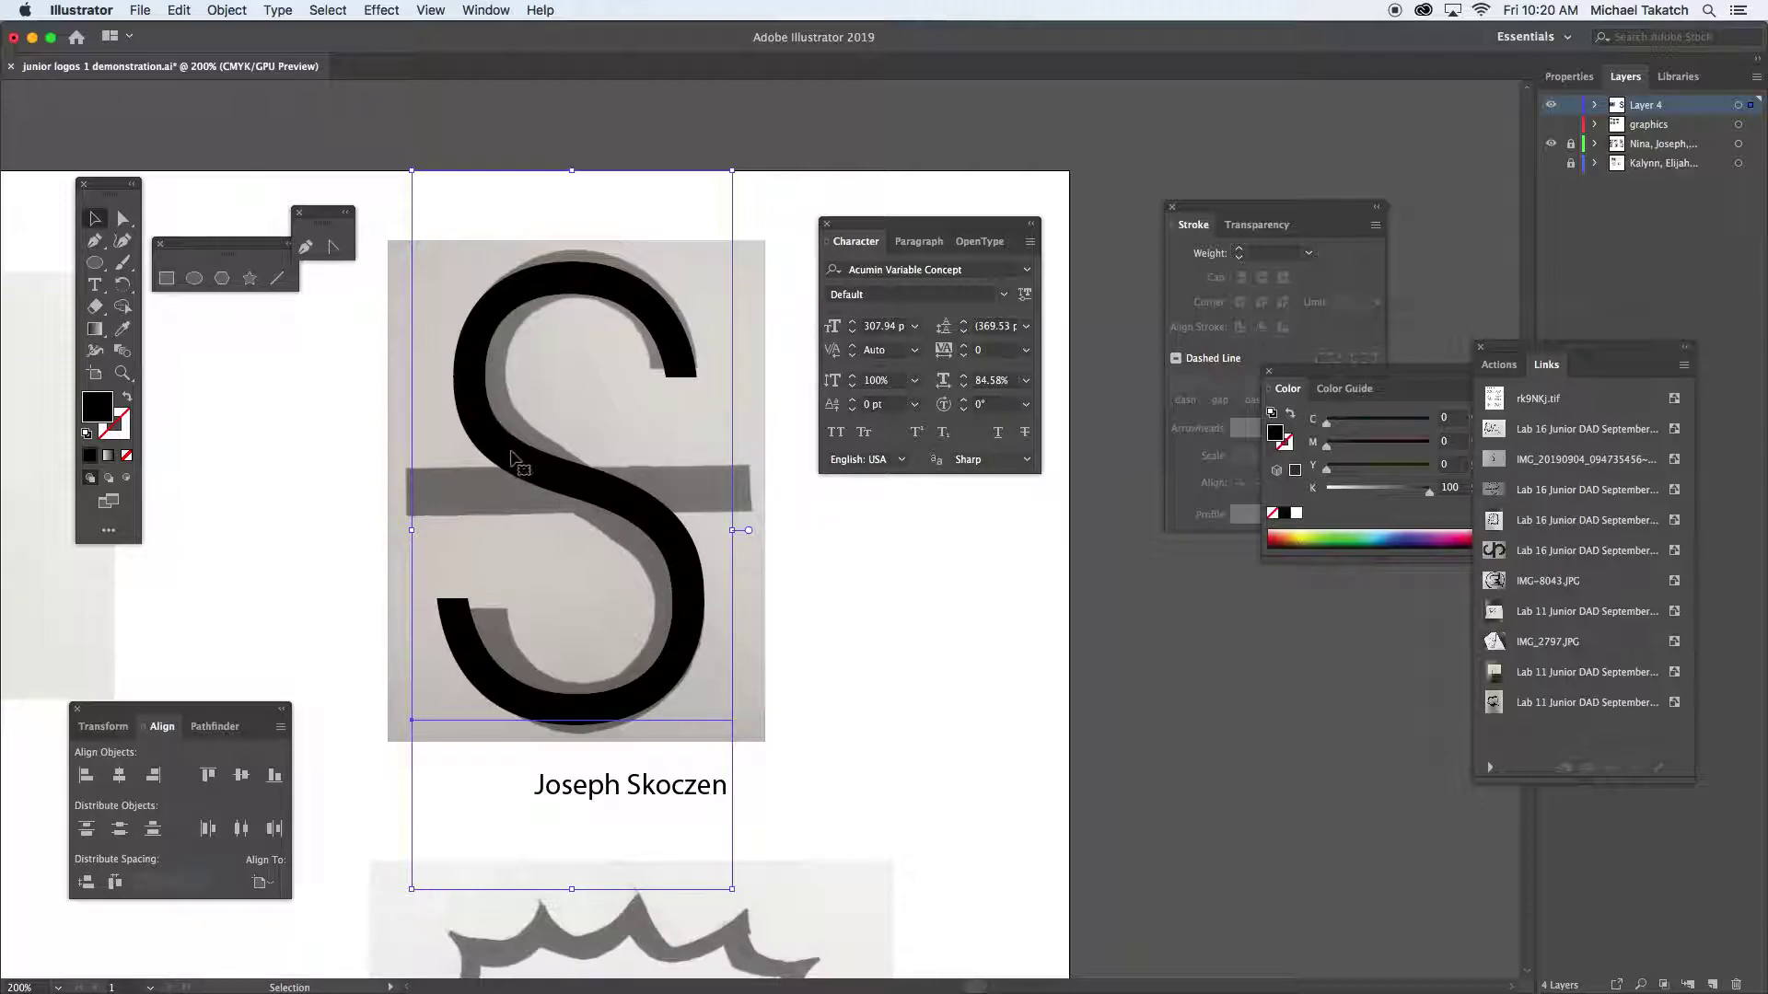
{"action": "left_click_drag", "start_coordinate": [497, 458], "coordinate": [1015, 573]}
Convert the original S over the sketch to outlines via Type > Create Outlines
{"action": "left_click", "coordinate": [613, 507]}
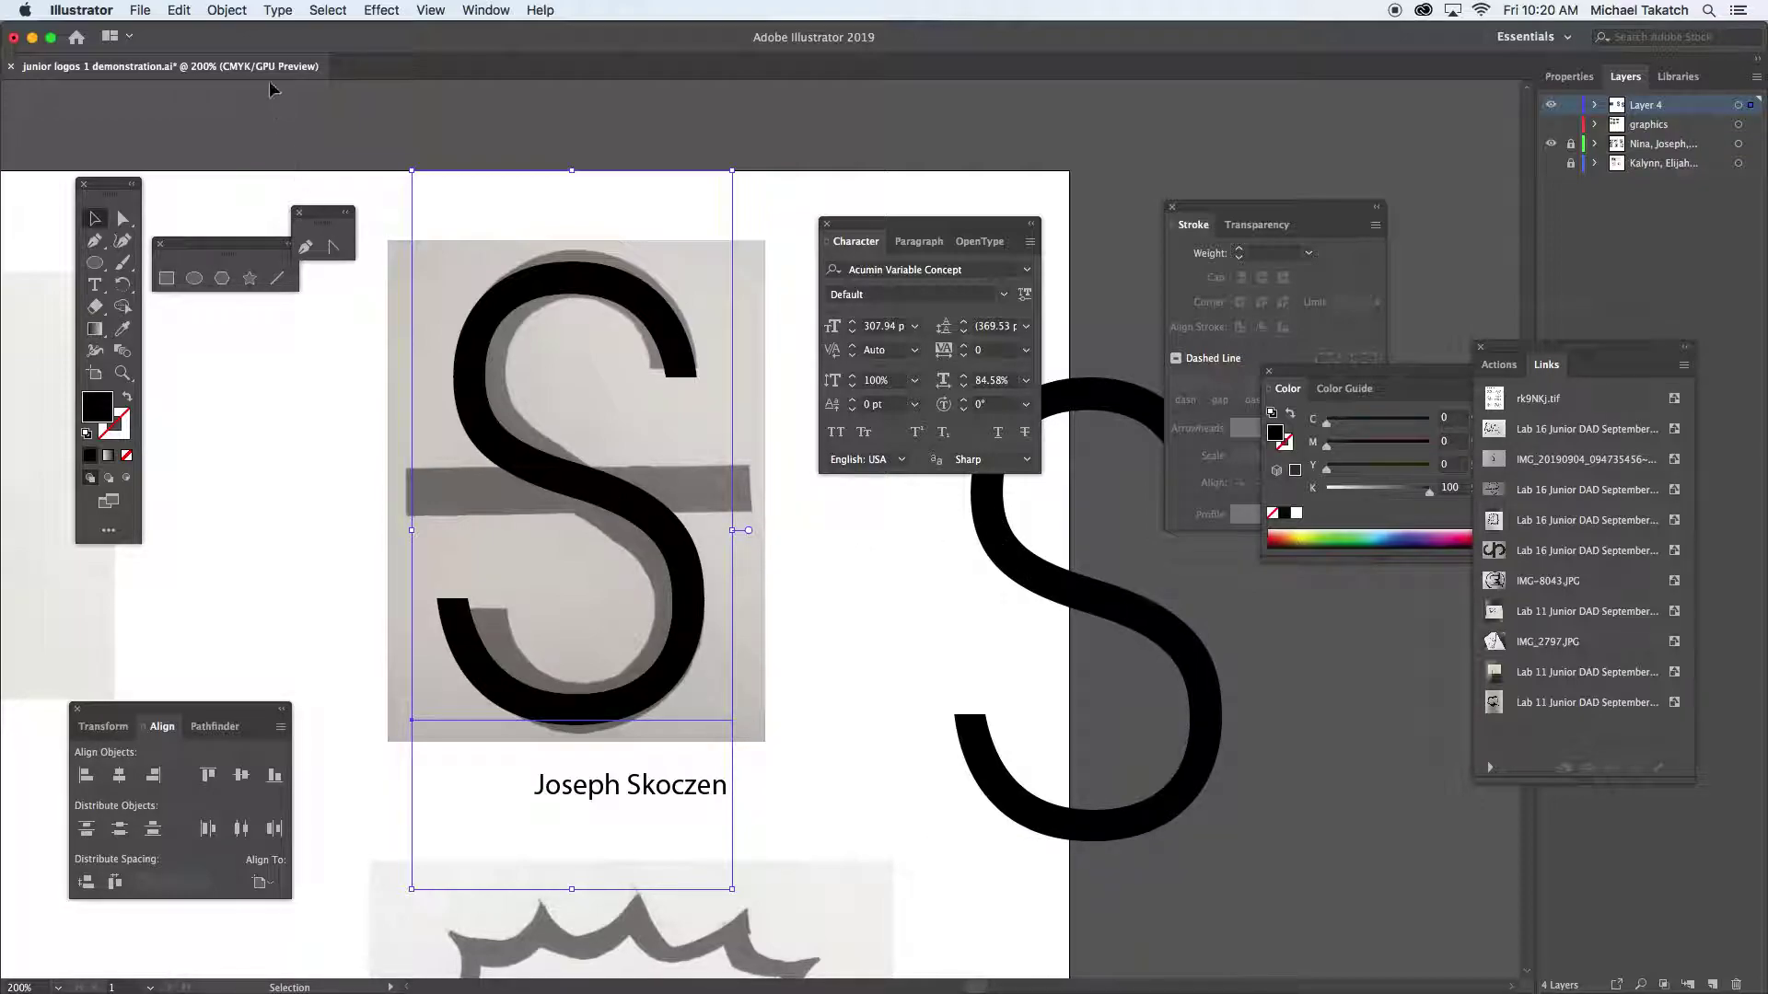
{"action": "left_click", "coordinate": [279, 12]}
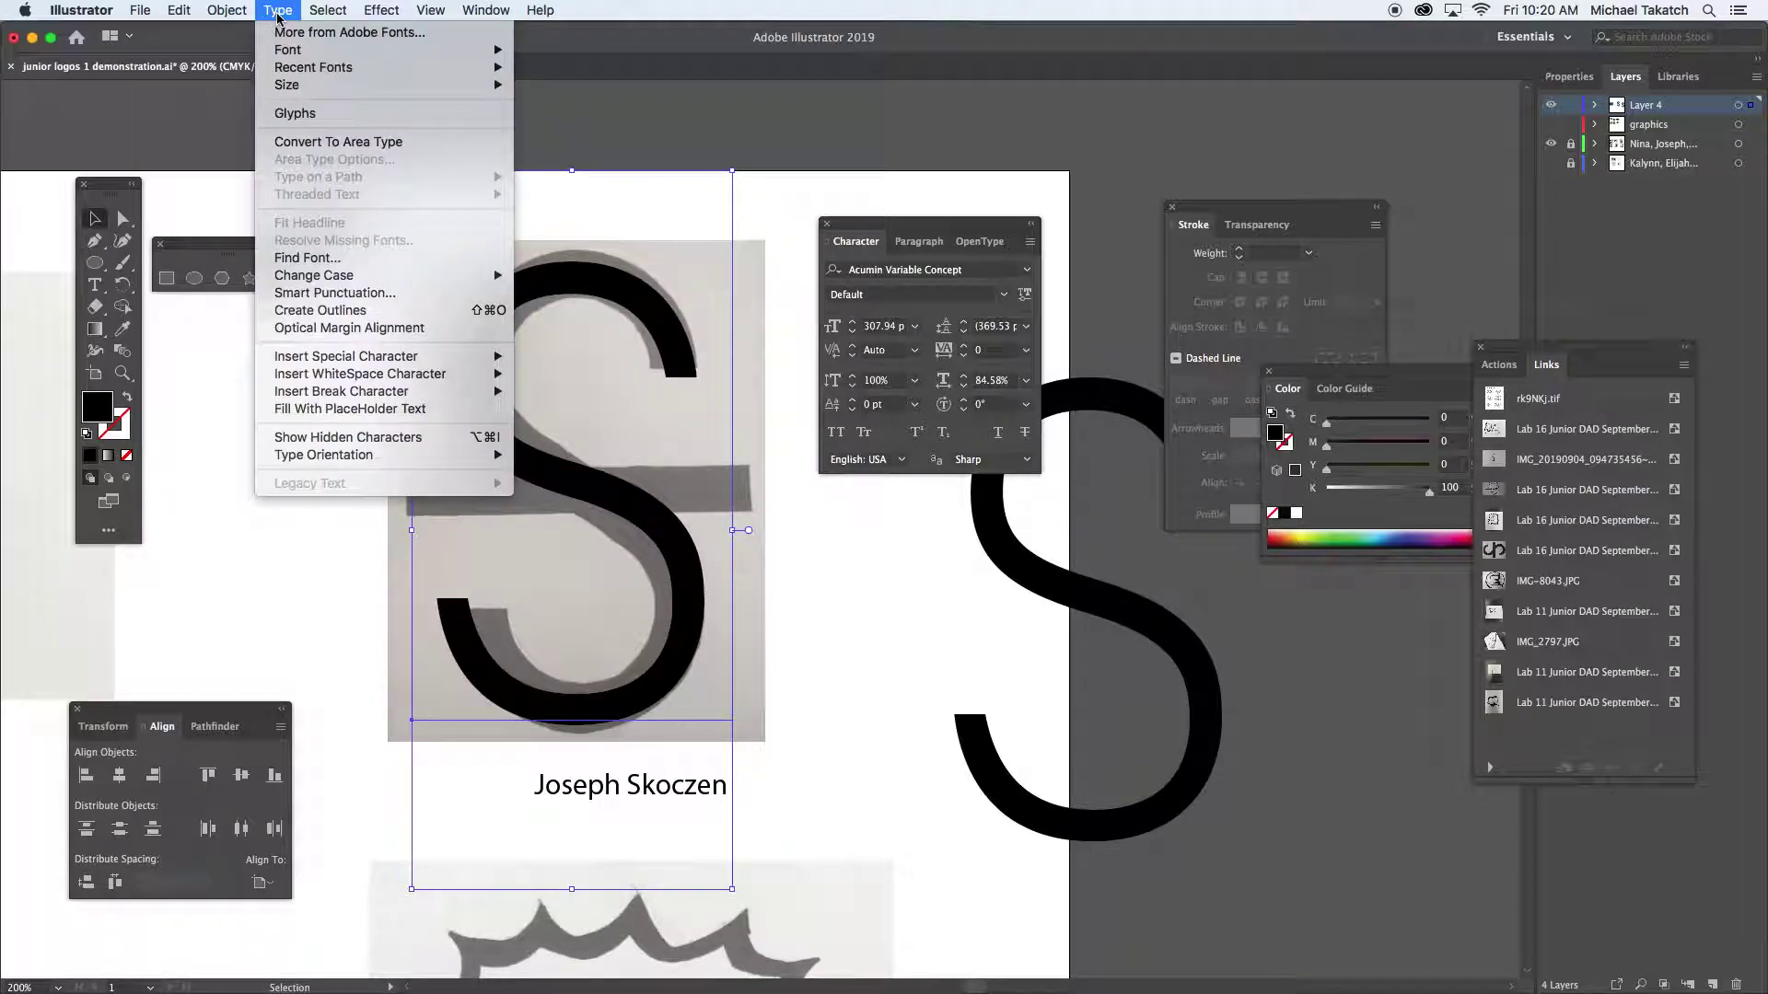
{"action": "left_click", "coordinate": [351, 312]}
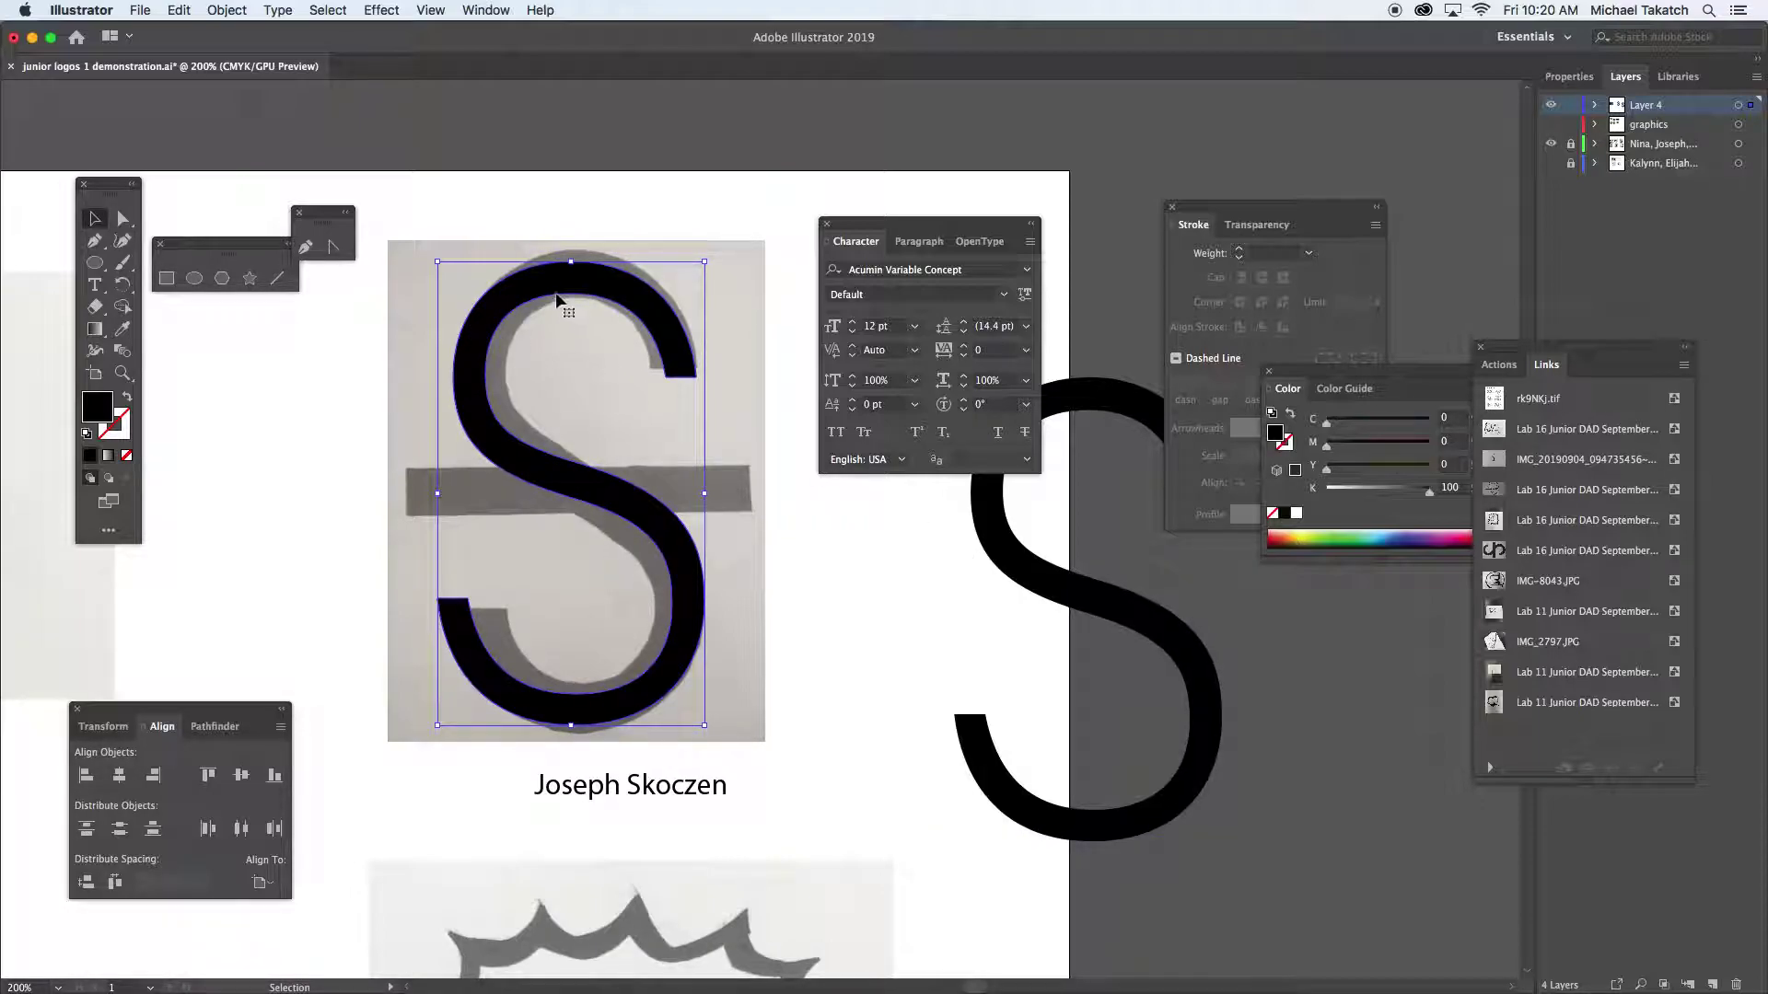
Fill the outlined S with light green from the Color spectrum and zoom in to 300%
{"action": "left_click", "coordinate": [128, 398]}
{"action": "left_click", "coordinate": [127, 398]}
{"action": "left_click", "coordinate": [1303, 528]}
{"action": "left_click", "coordinate": [1346, 532]}
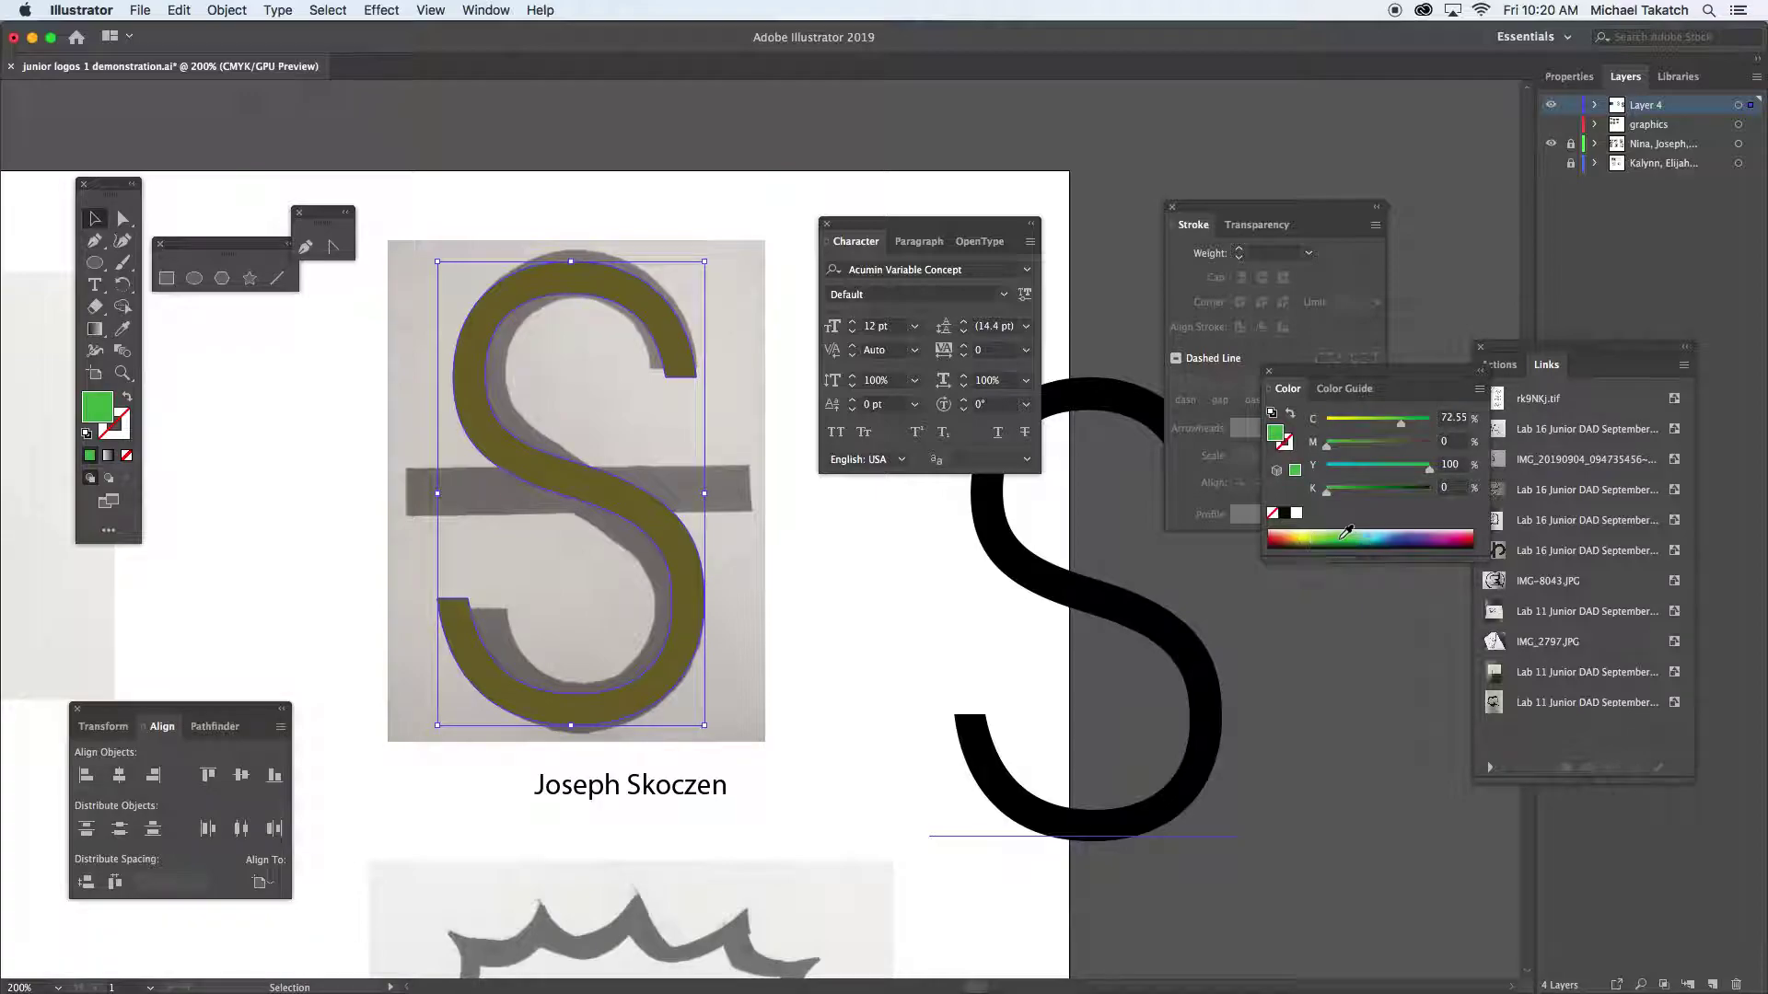
{"action": "left_click", "coordinate": [1363, 529]}
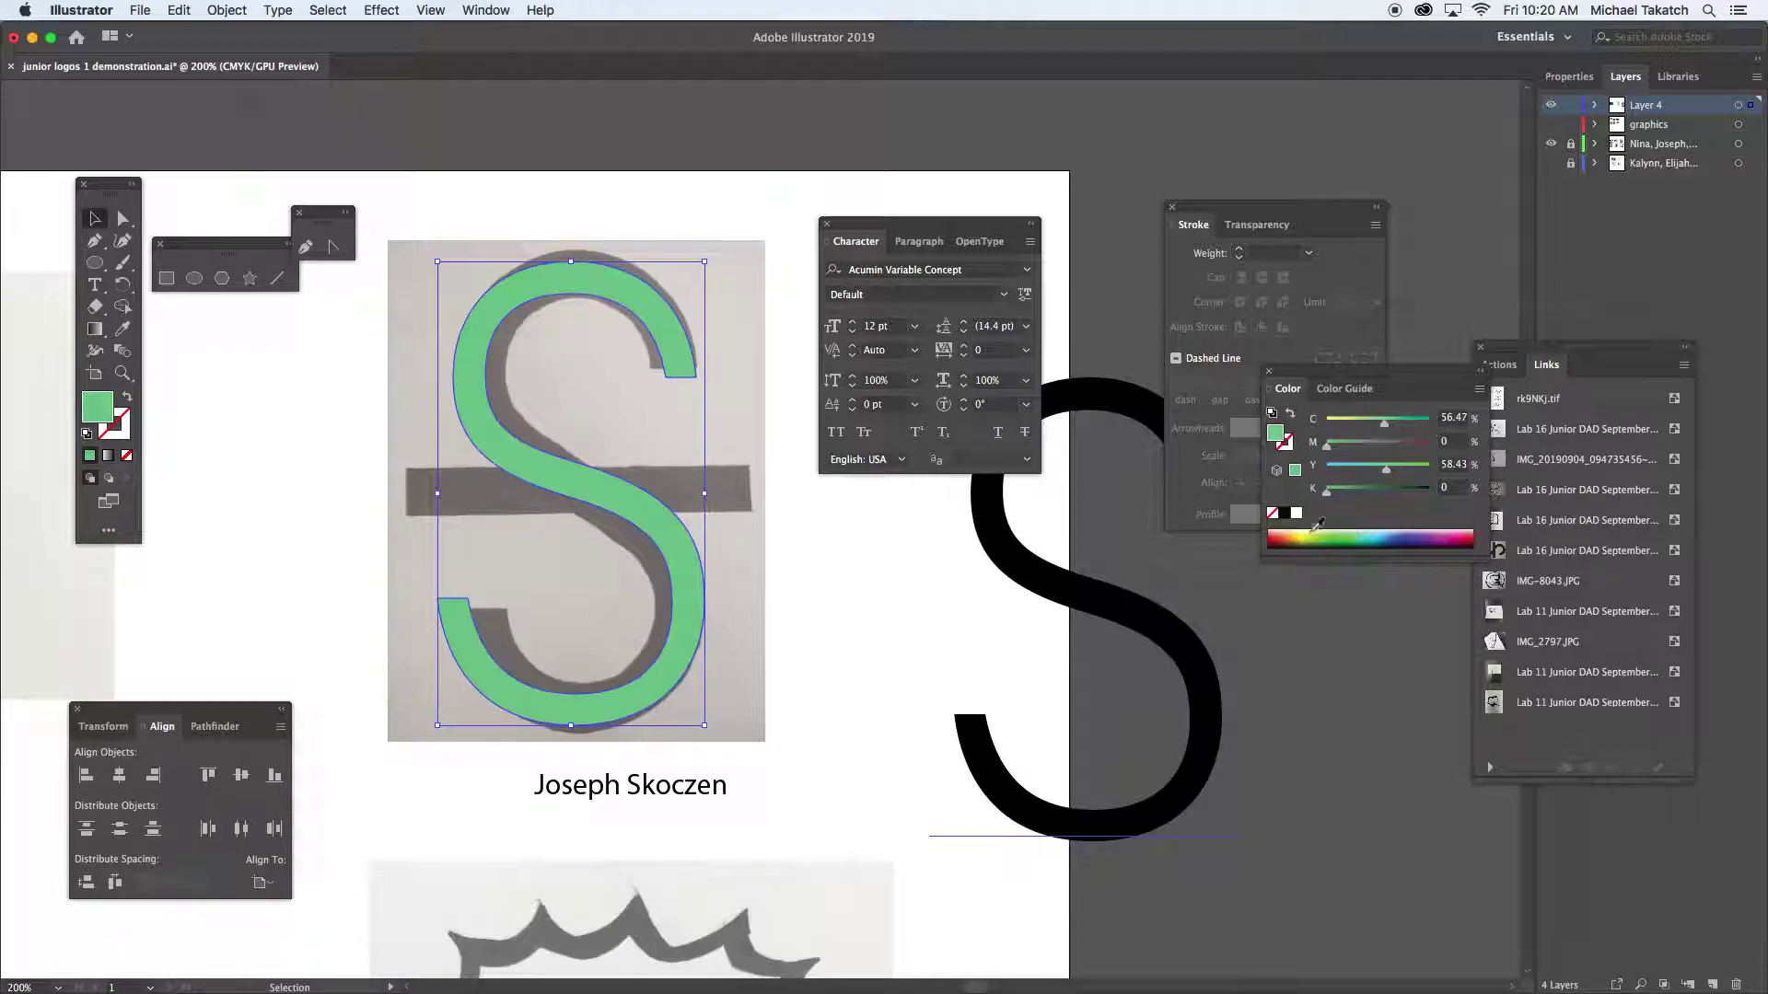
{"action": "key", "text": "super+equal"}
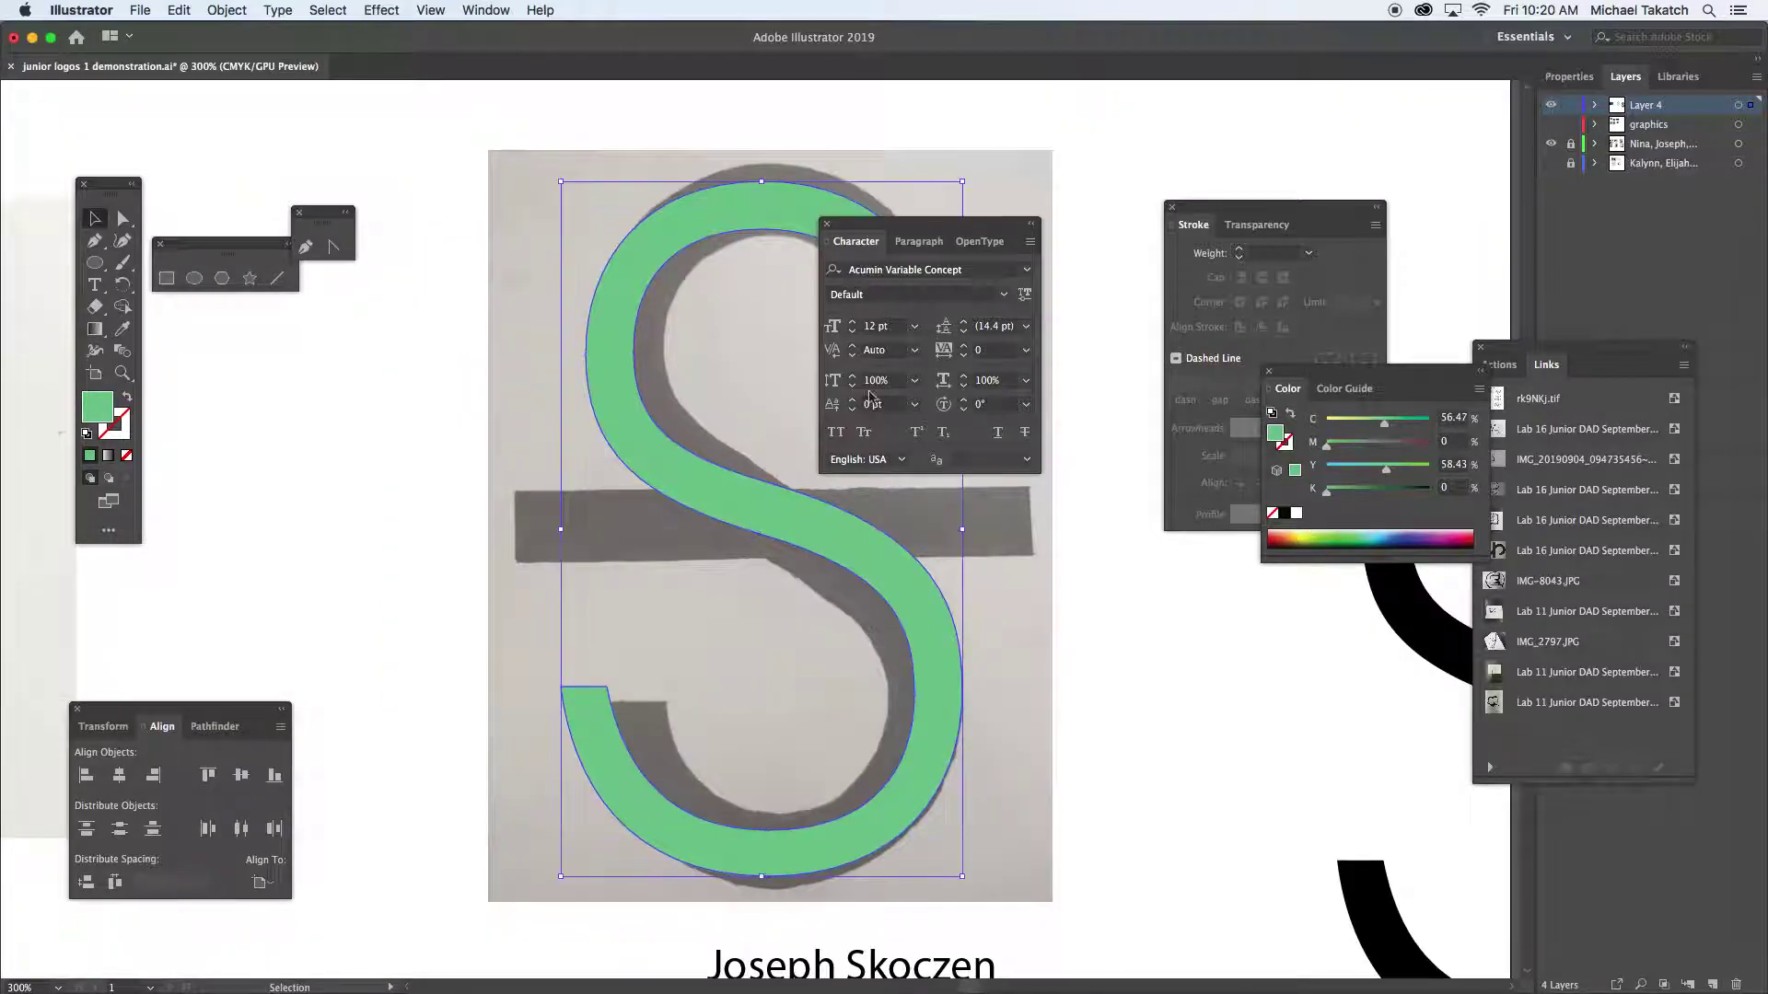
{"action": "left_click_drag", "start_coordinate": [926, 226], "coordinate": [1231, 116]}
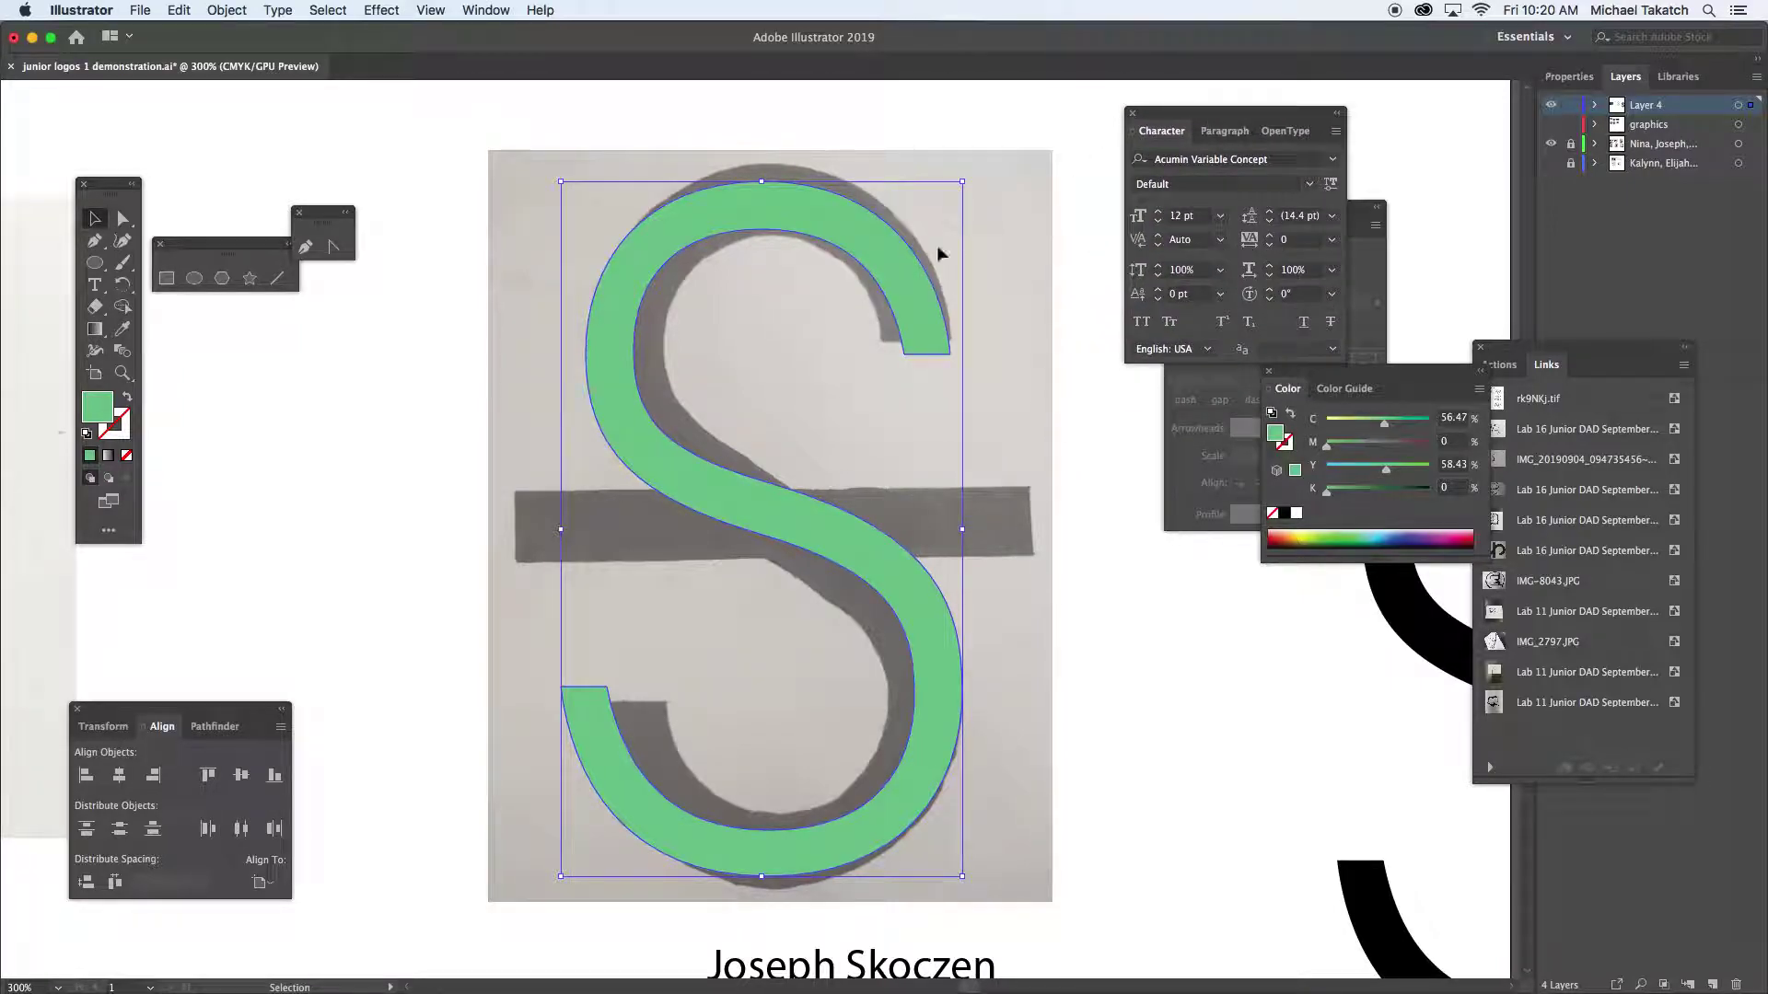
{"action": "left_click", "coordinate": [227, 13]}
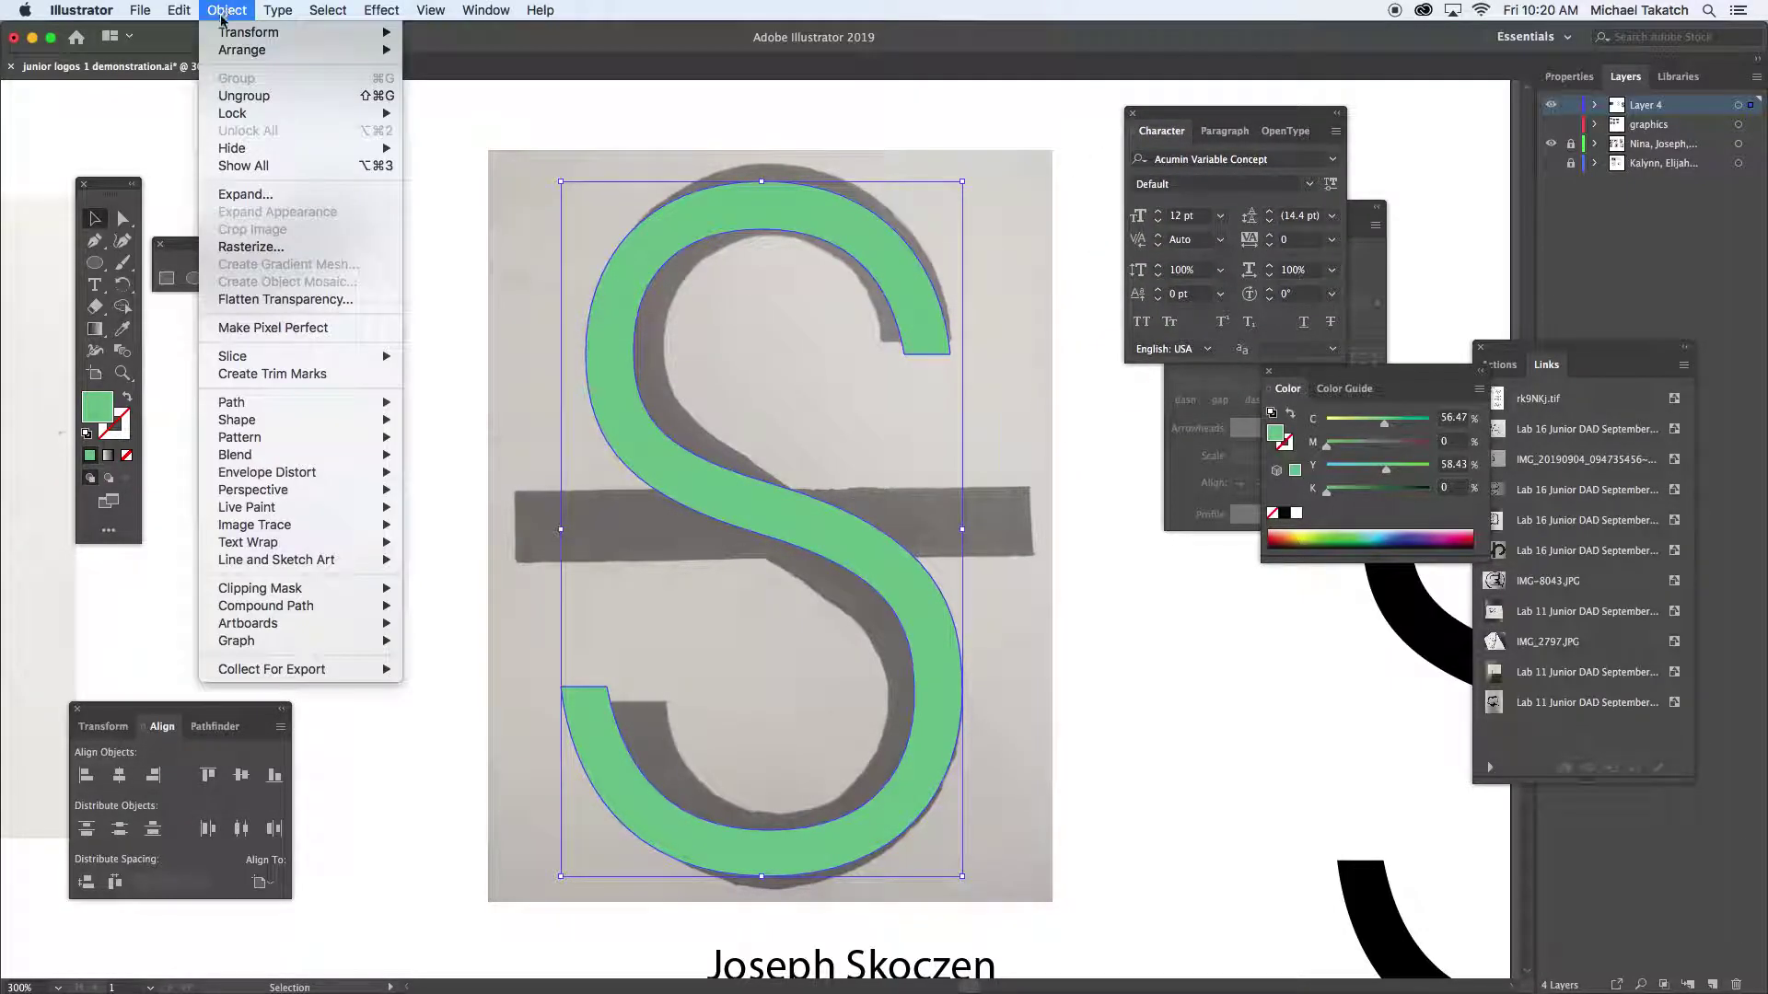
{"action": "mouse_move", "coordinate": [251, 403]}
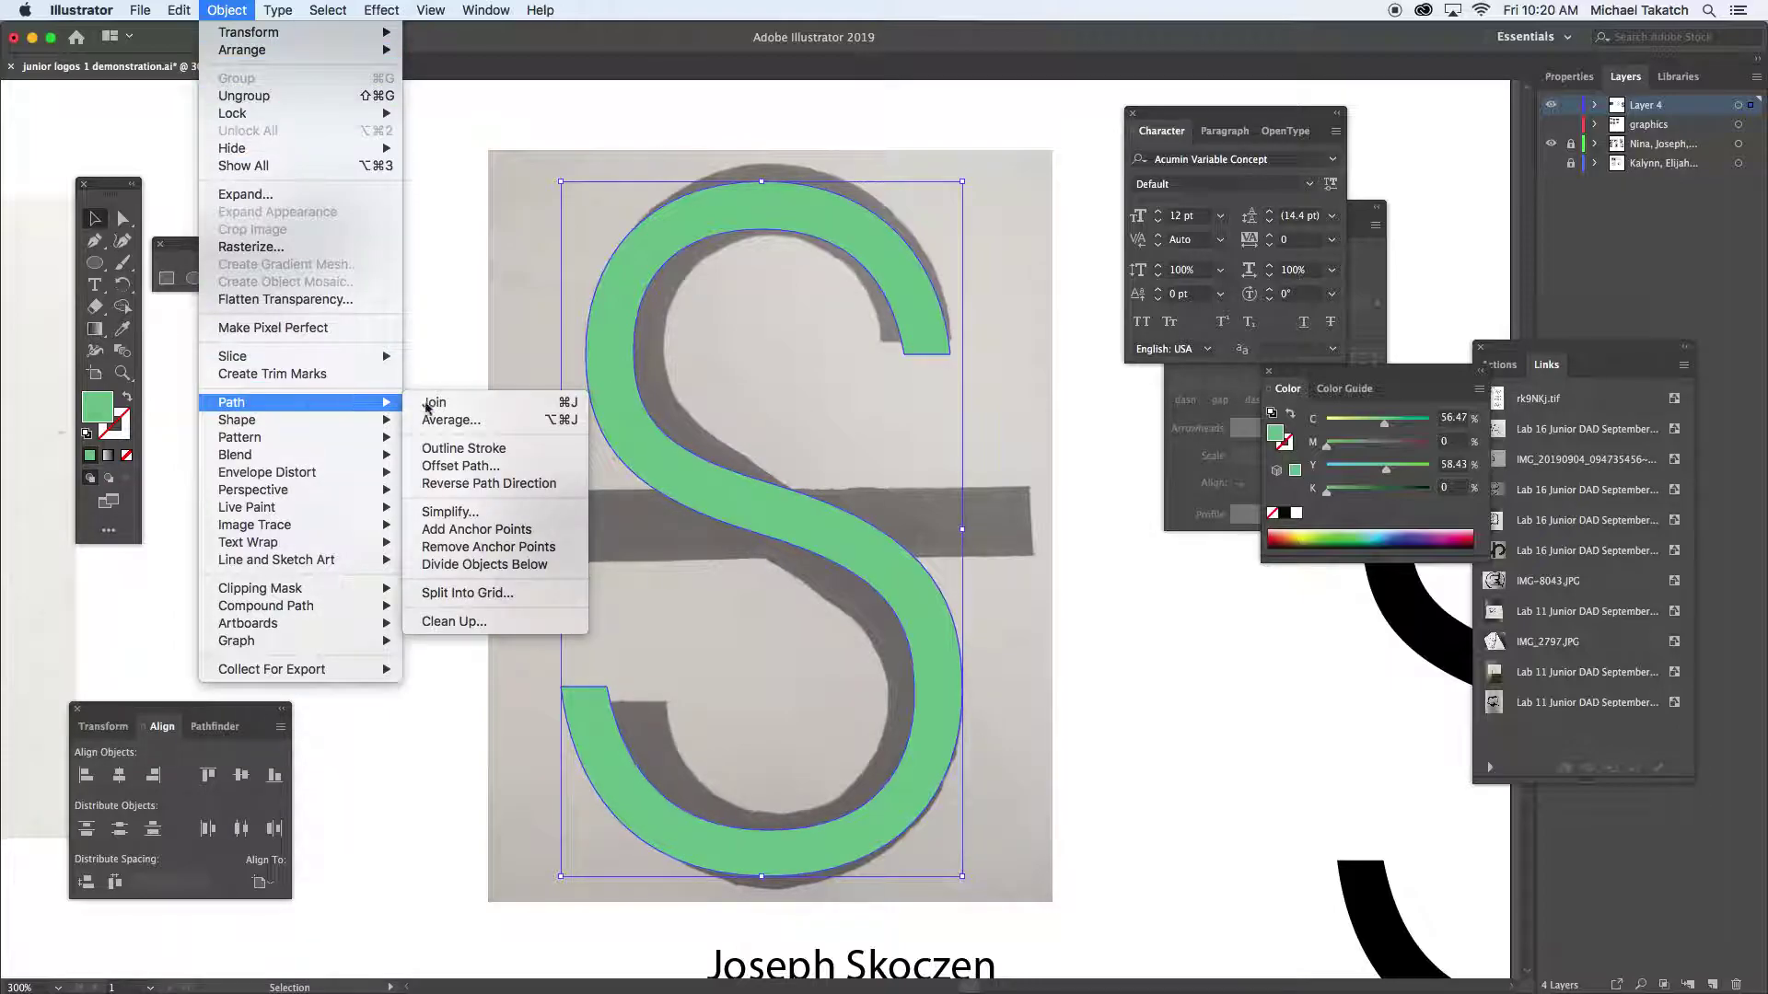
{"action": "left_click", "coordinate": [486, 467]}
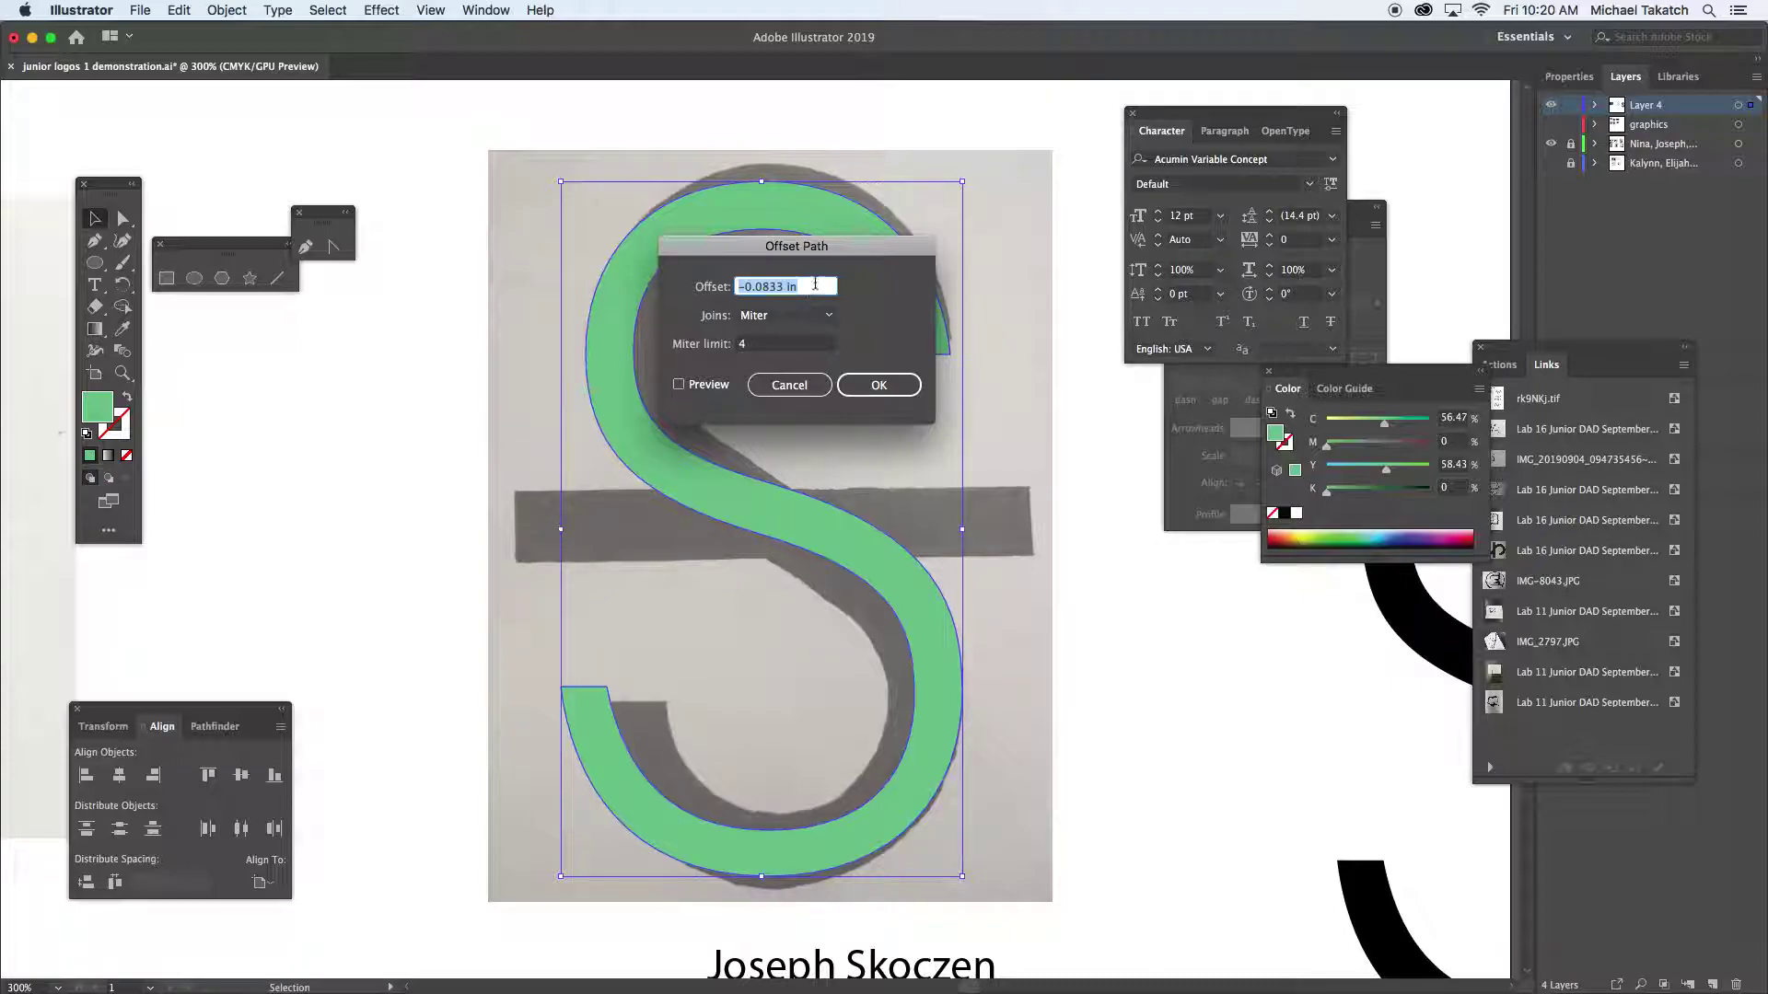
{"action": "left_click_drag", "start_coordinate": [838, 252], "coordinate": [908, 187]}
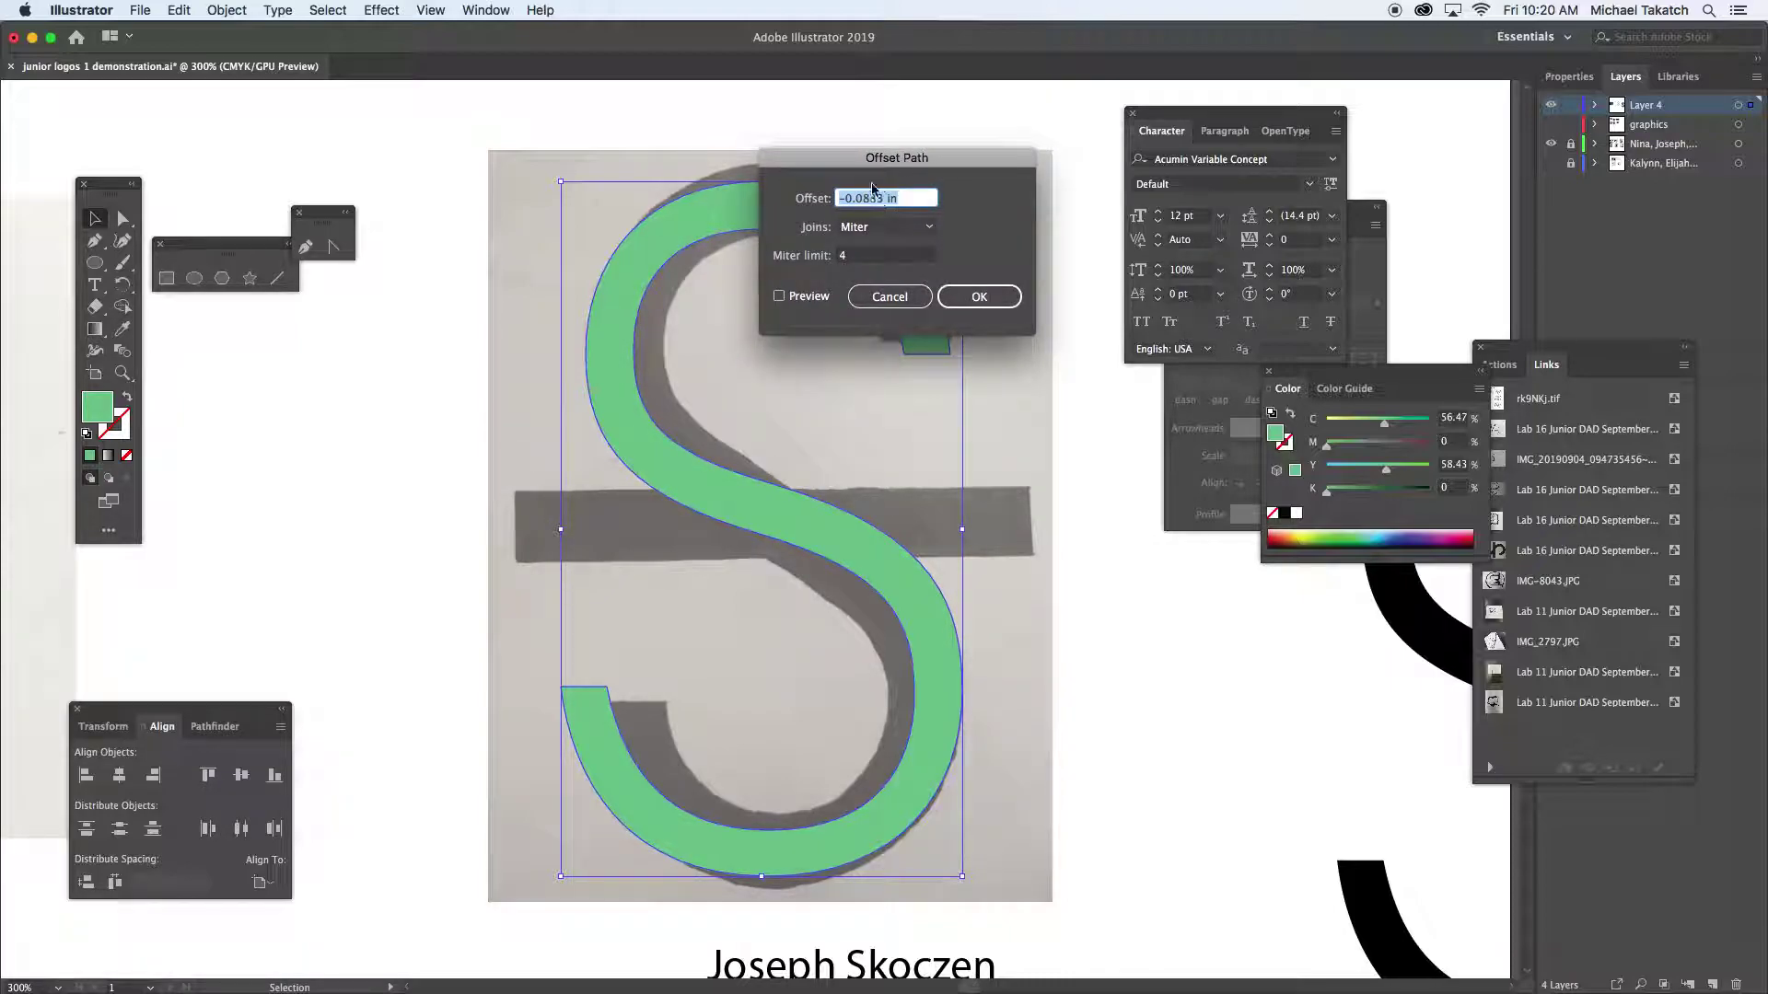
{"action": "left_click", "coordinate": [902, 294]}
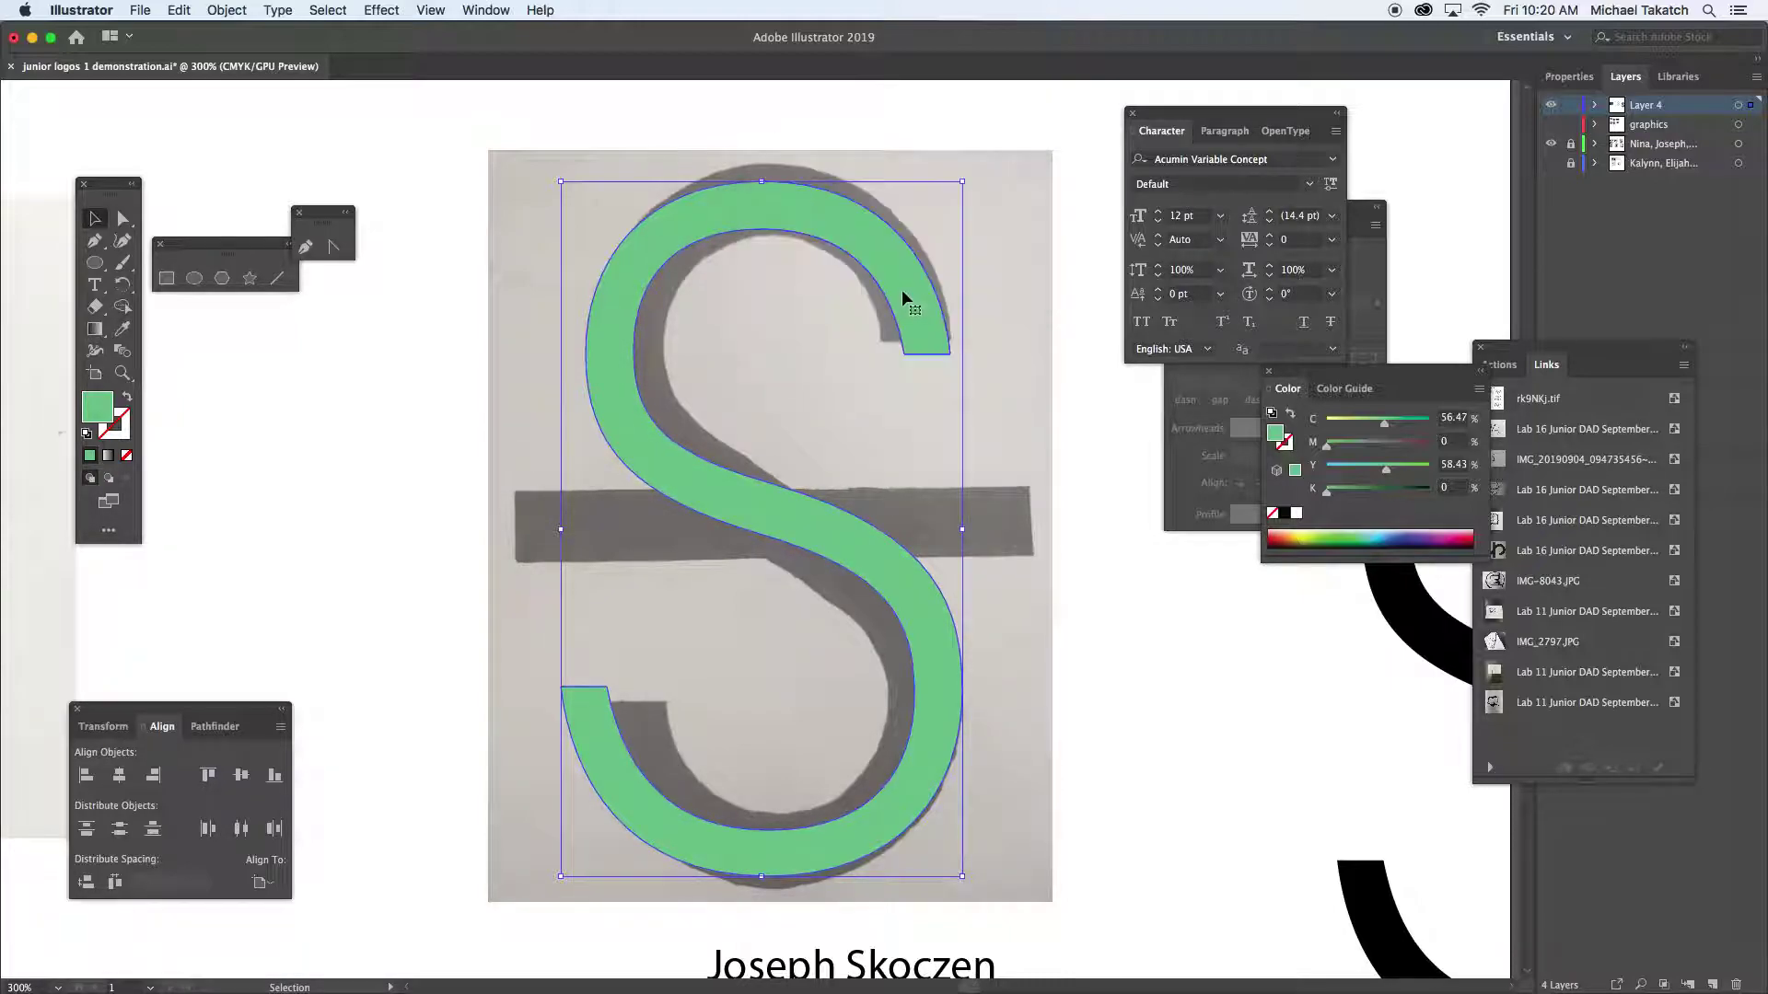
Show rulers around the canvas and set their units to Points
{"action": "left_click", "coordinate": [431, 11]}
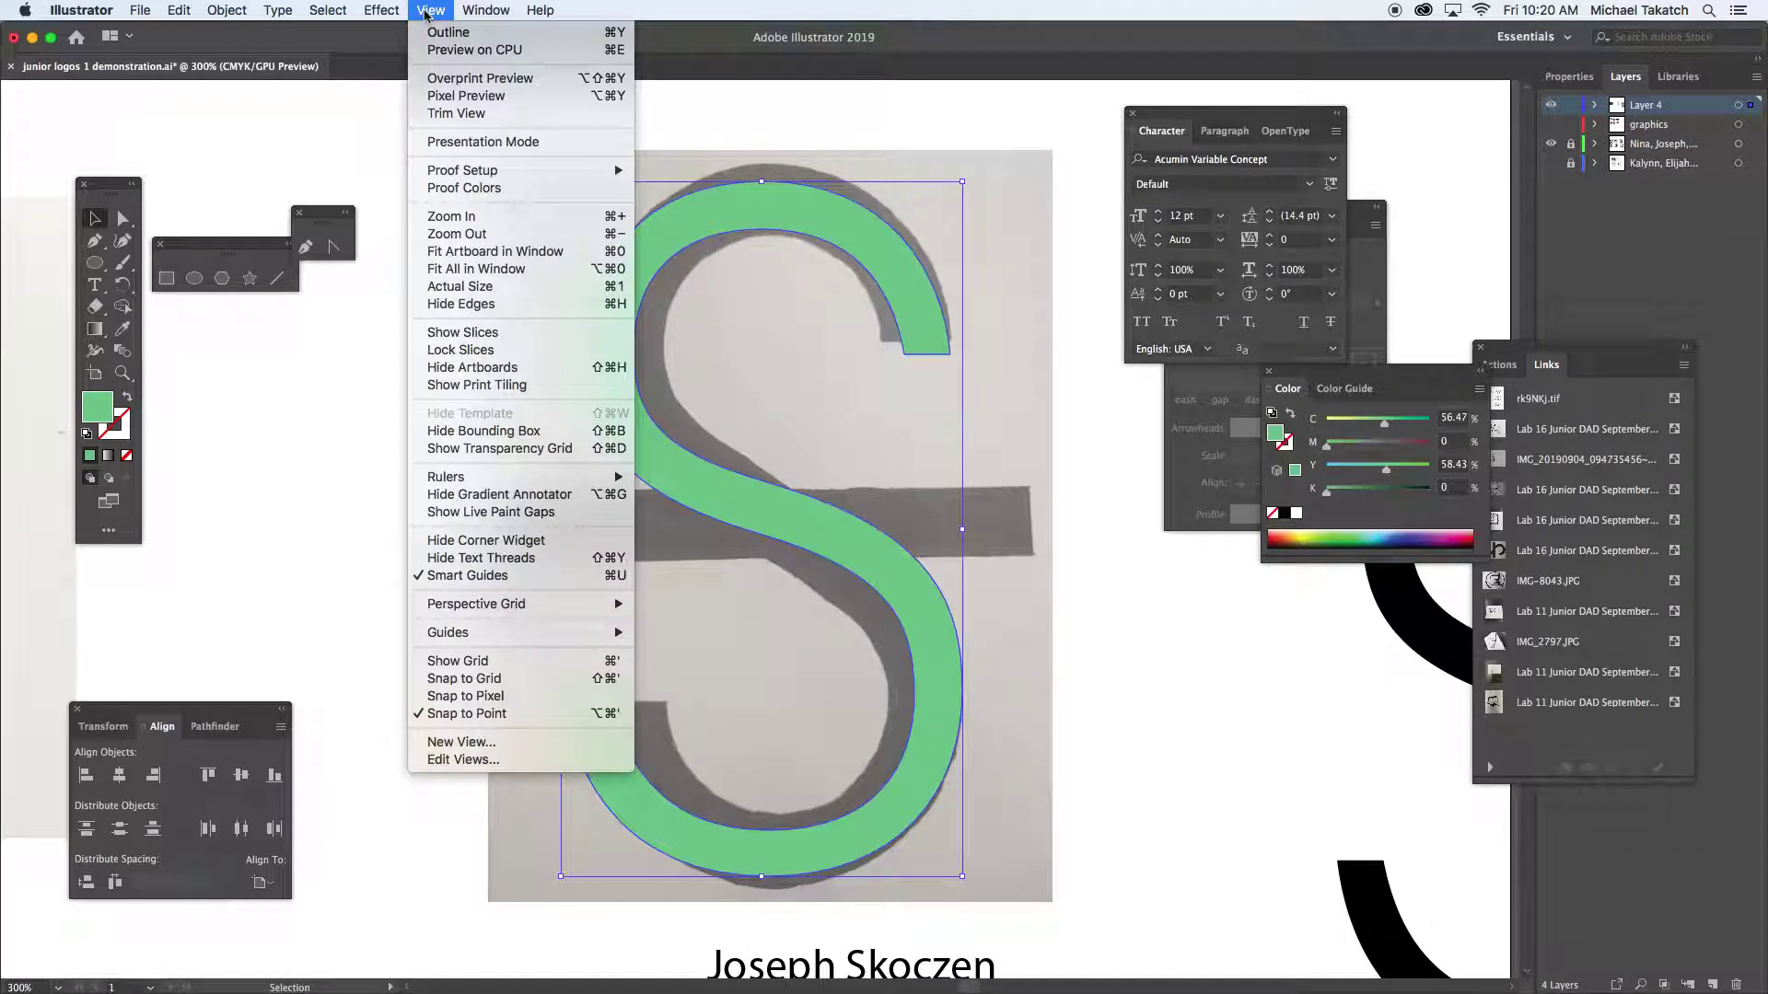
{"action": "mouse_move", "coordinate": [497, 476]}
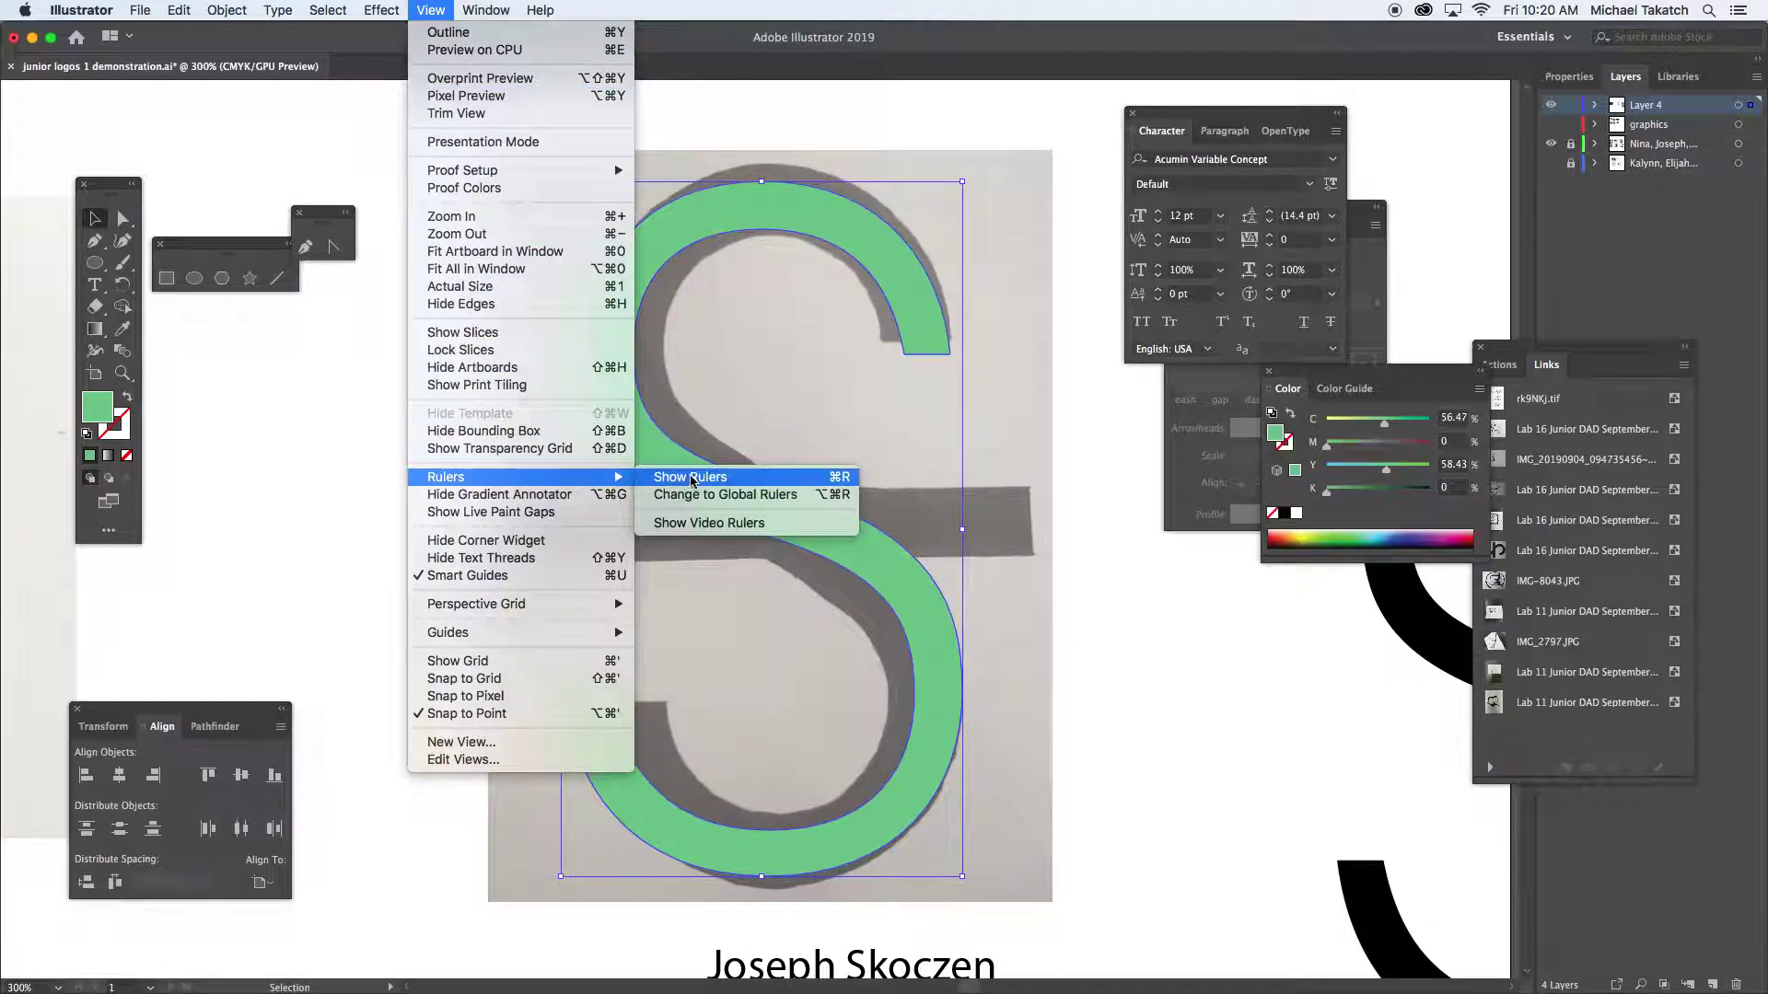
{"action": "left_click", "coordinate": [695, 468]}
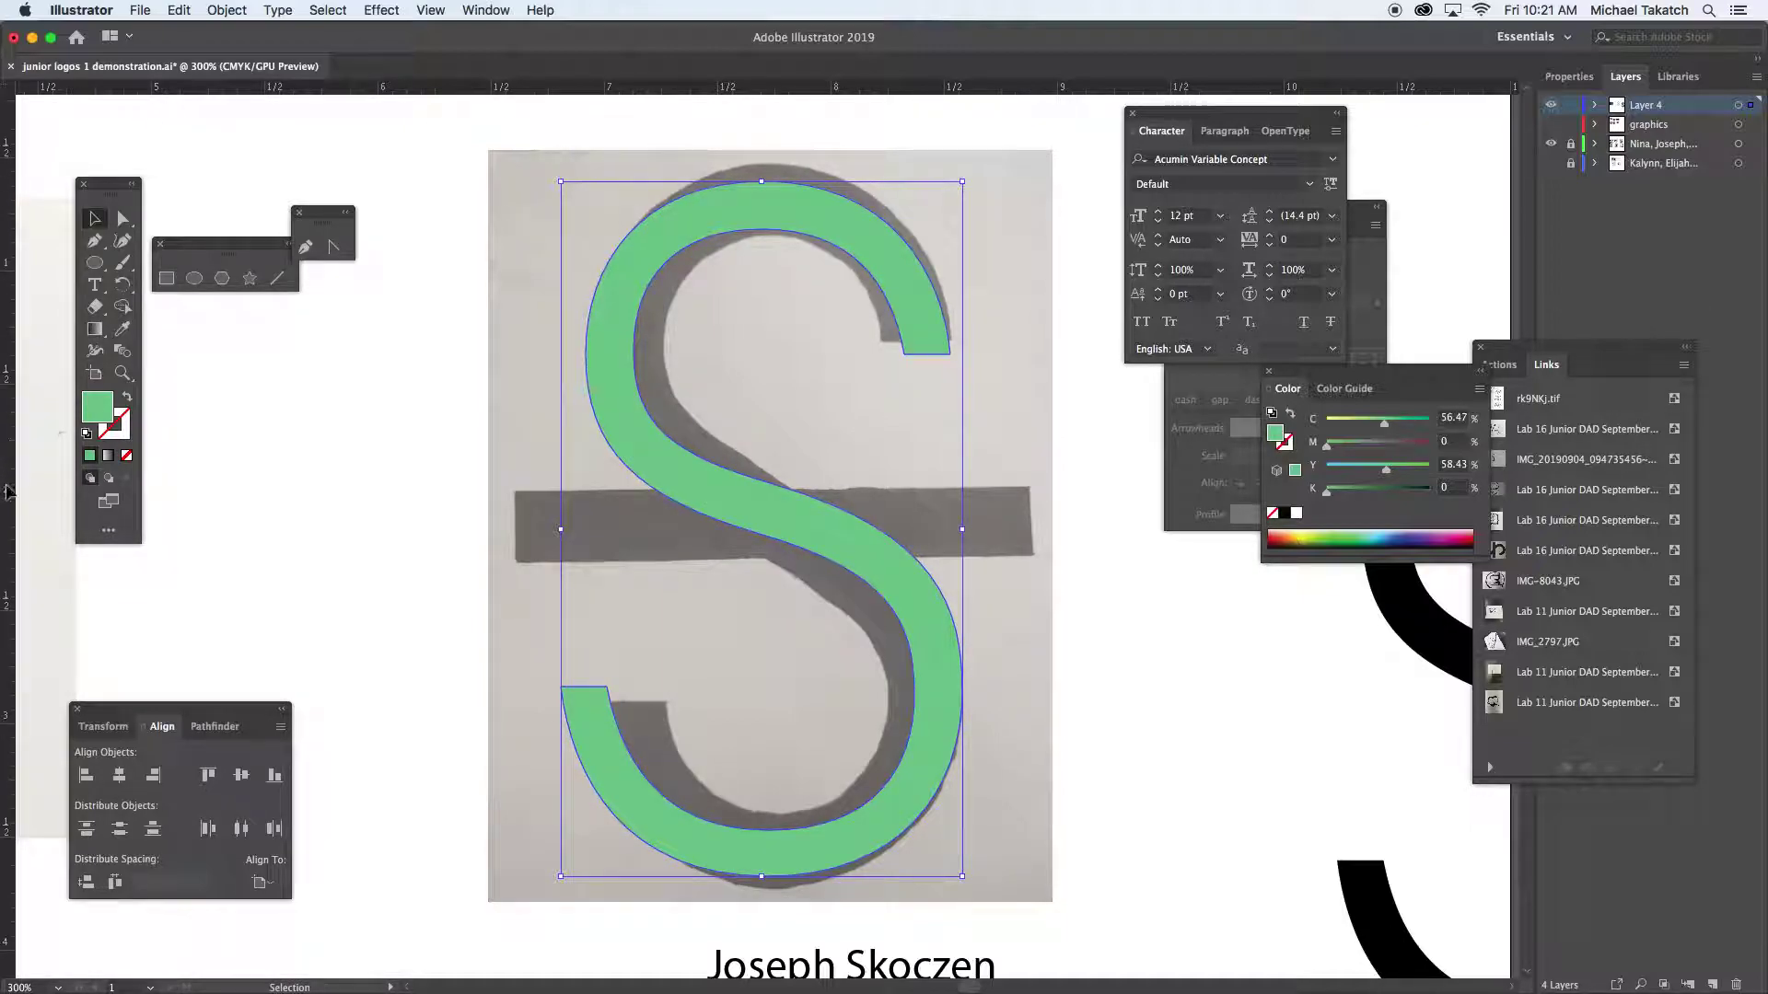
{"action": "right_click", "coordinate": [238, 93]}
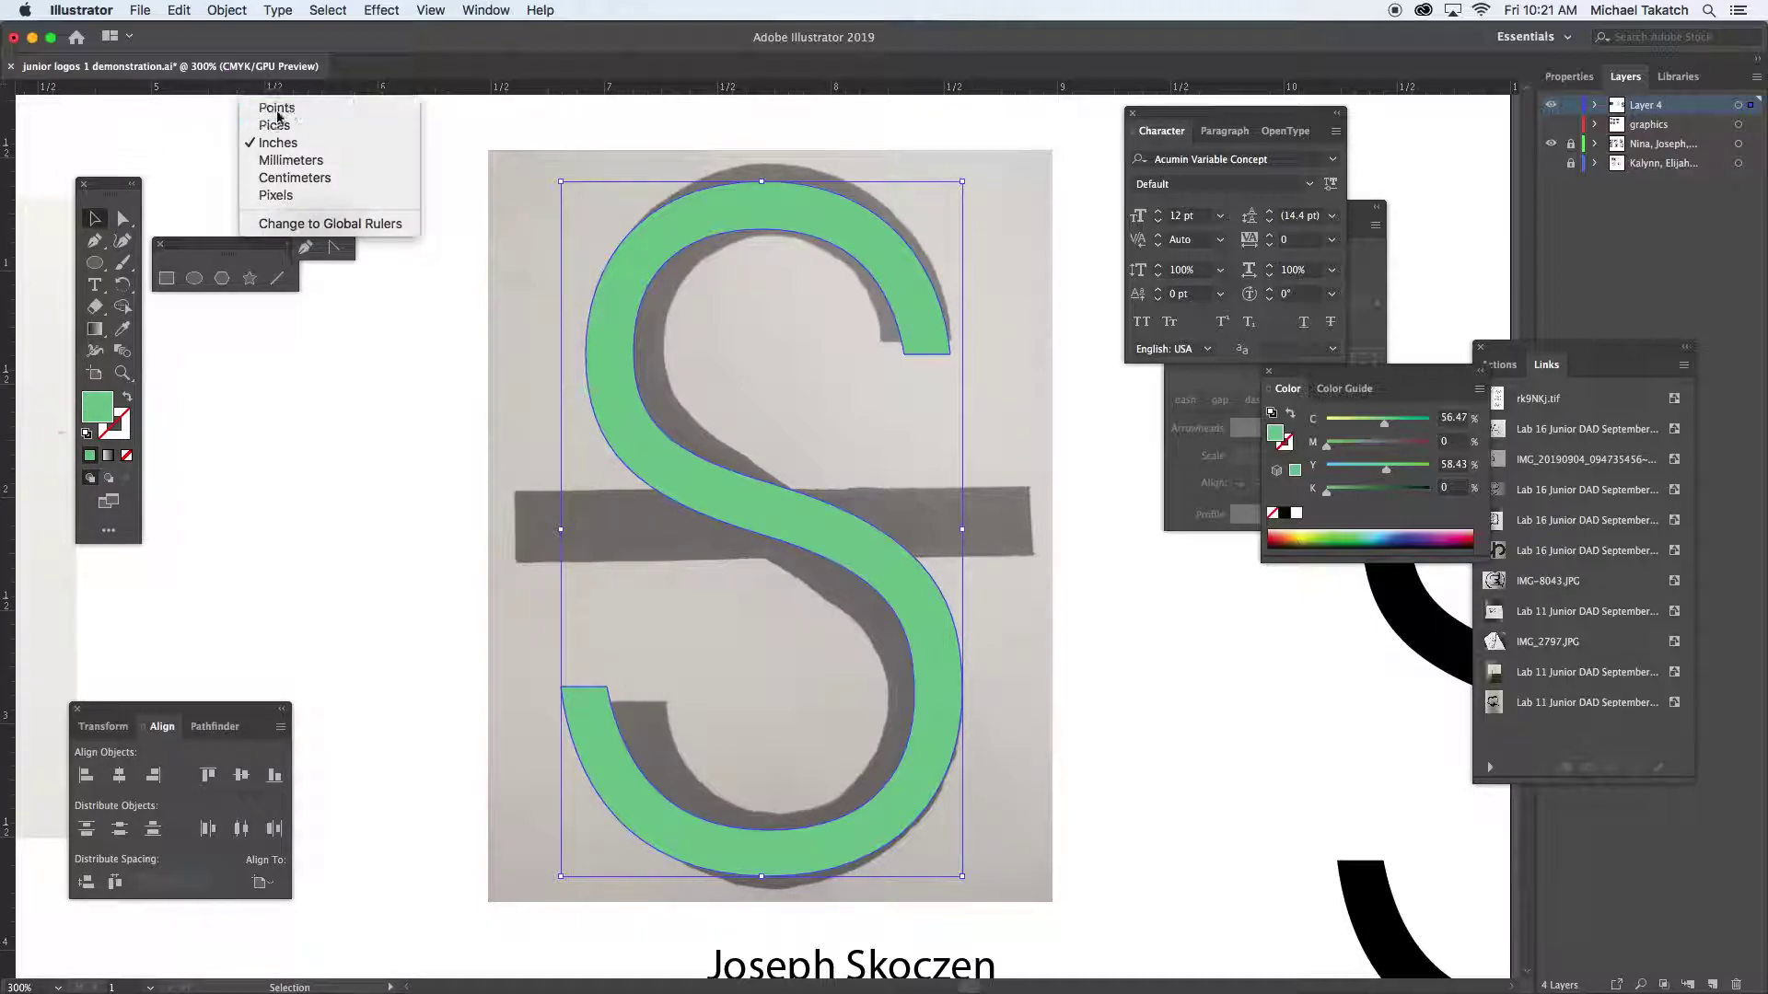
{"action": "left_click", "coordinate": [276, 108]}
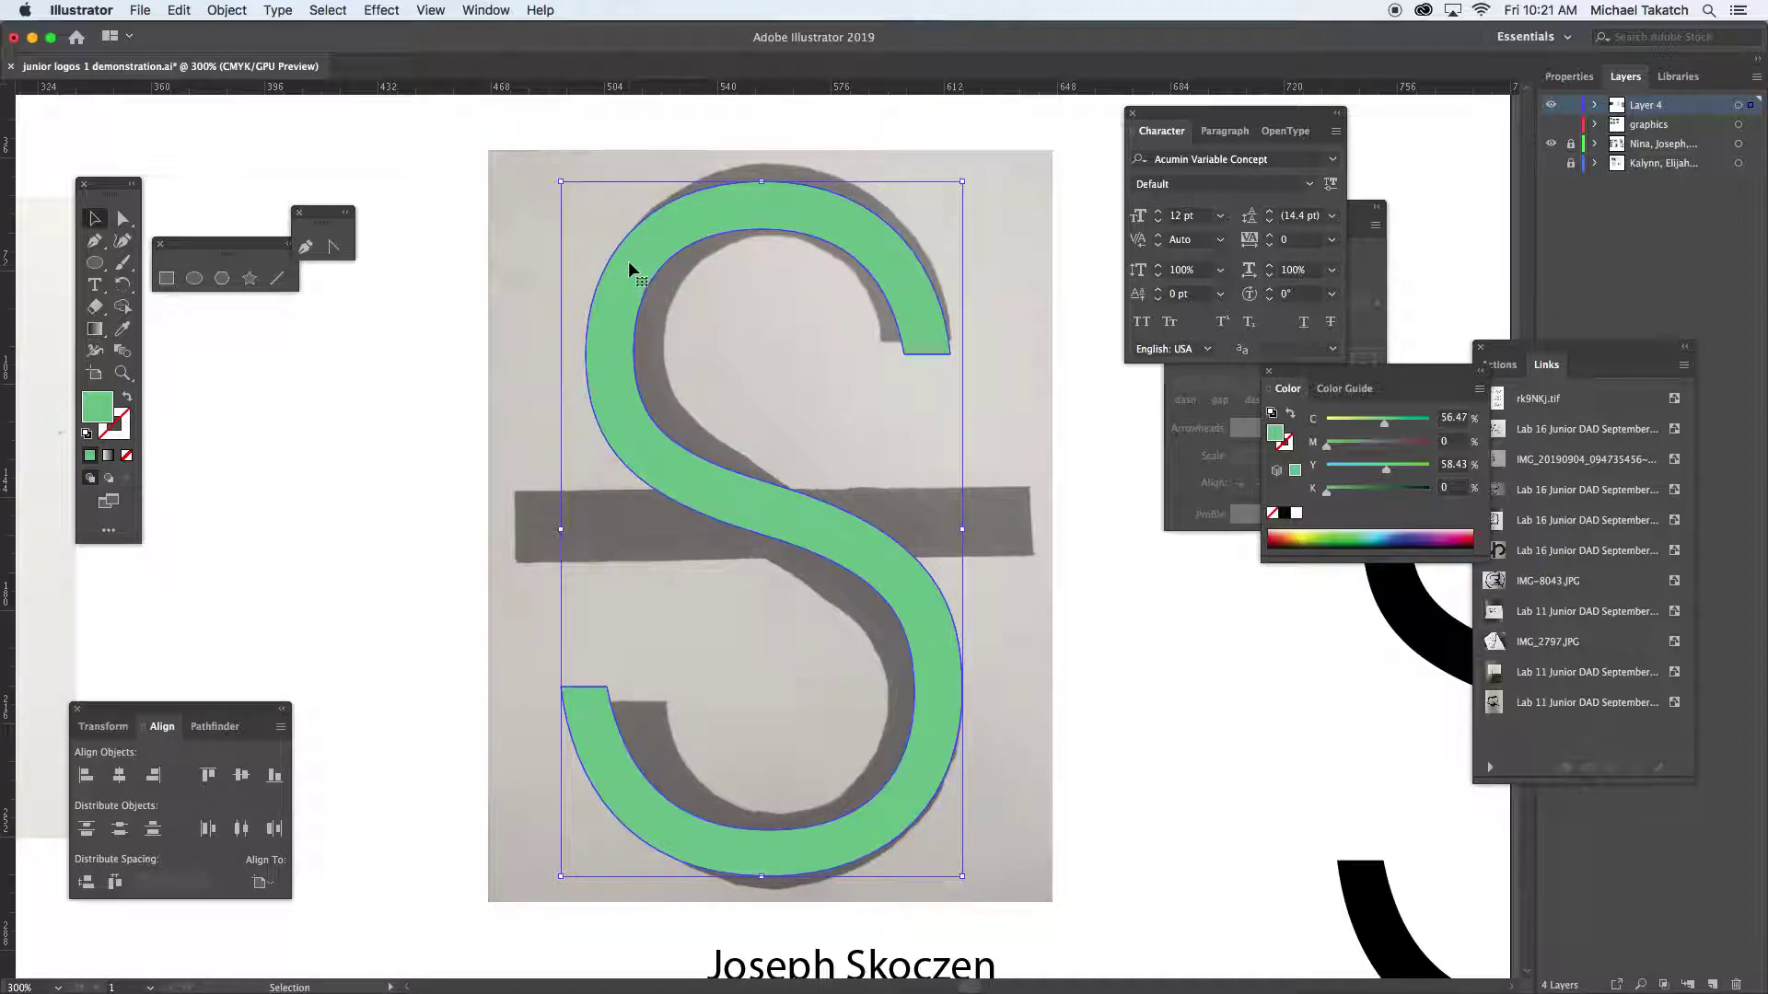
Apply a 7 pt outward Offset Path to the green S, checked with Preview
{"action": "left_click", "coordinate": [227, 10]}
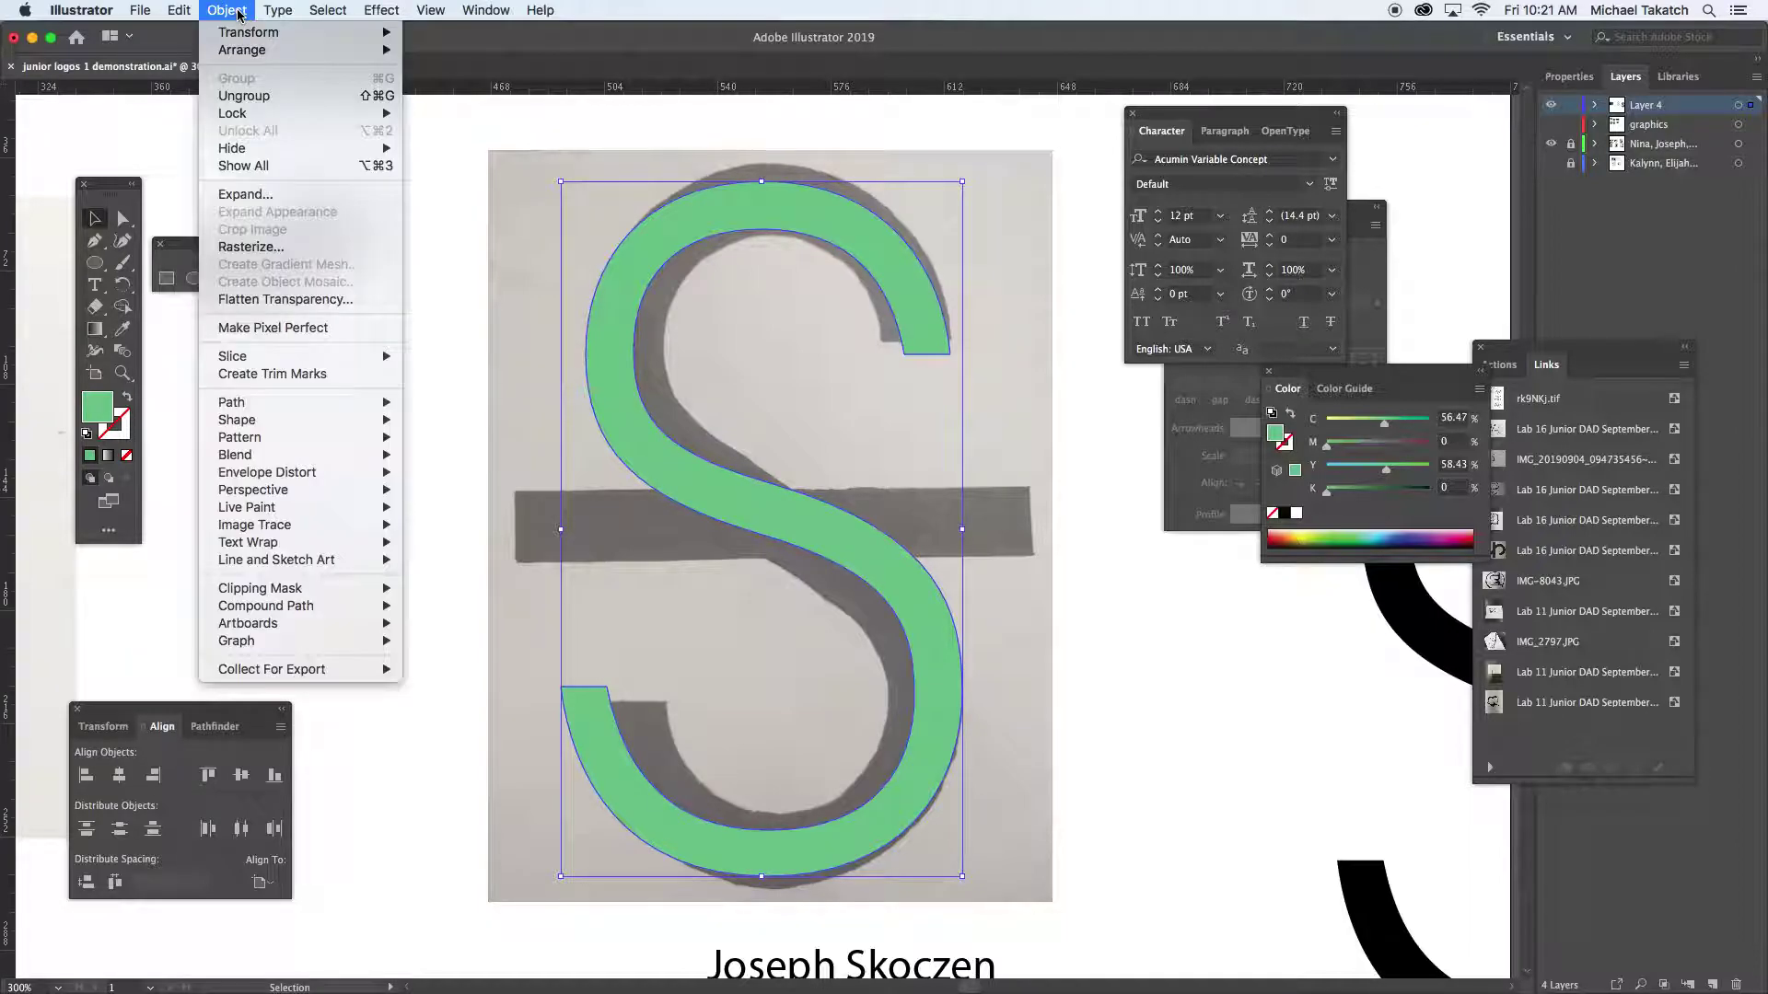
{"action": "mouse_move", "coordinate": [287, 405]}
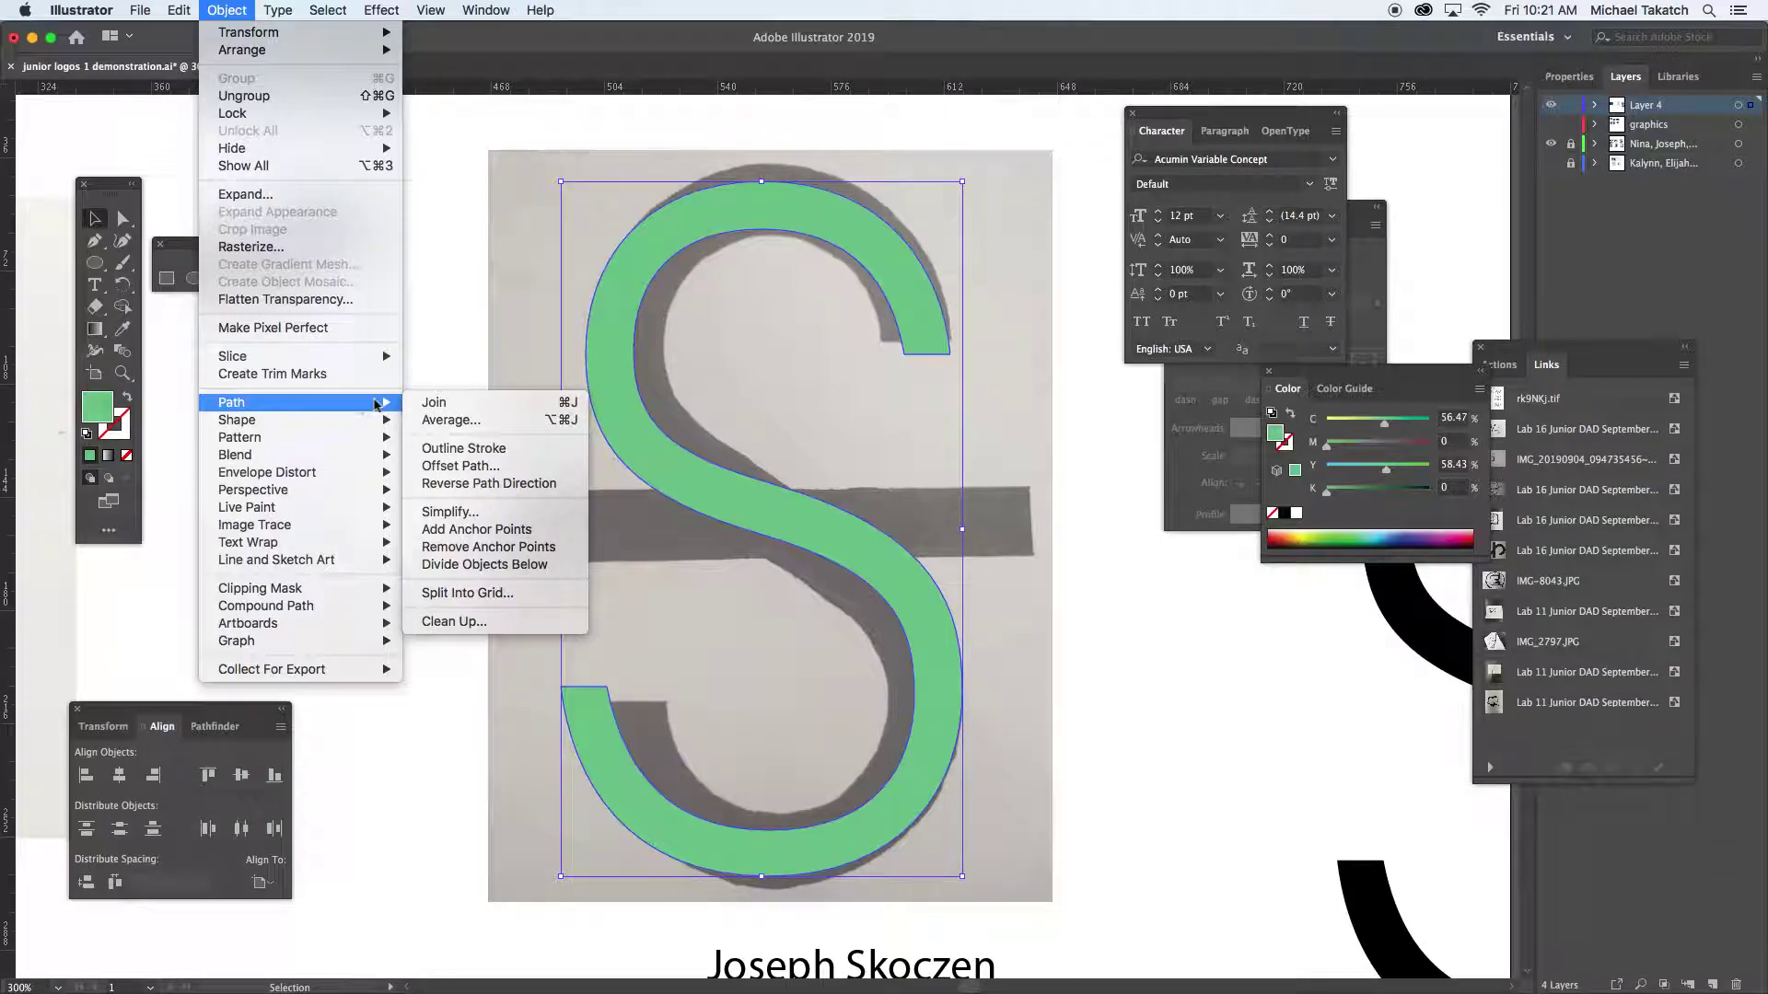
{"action": "left_click", "coordinate": [476, 466]}
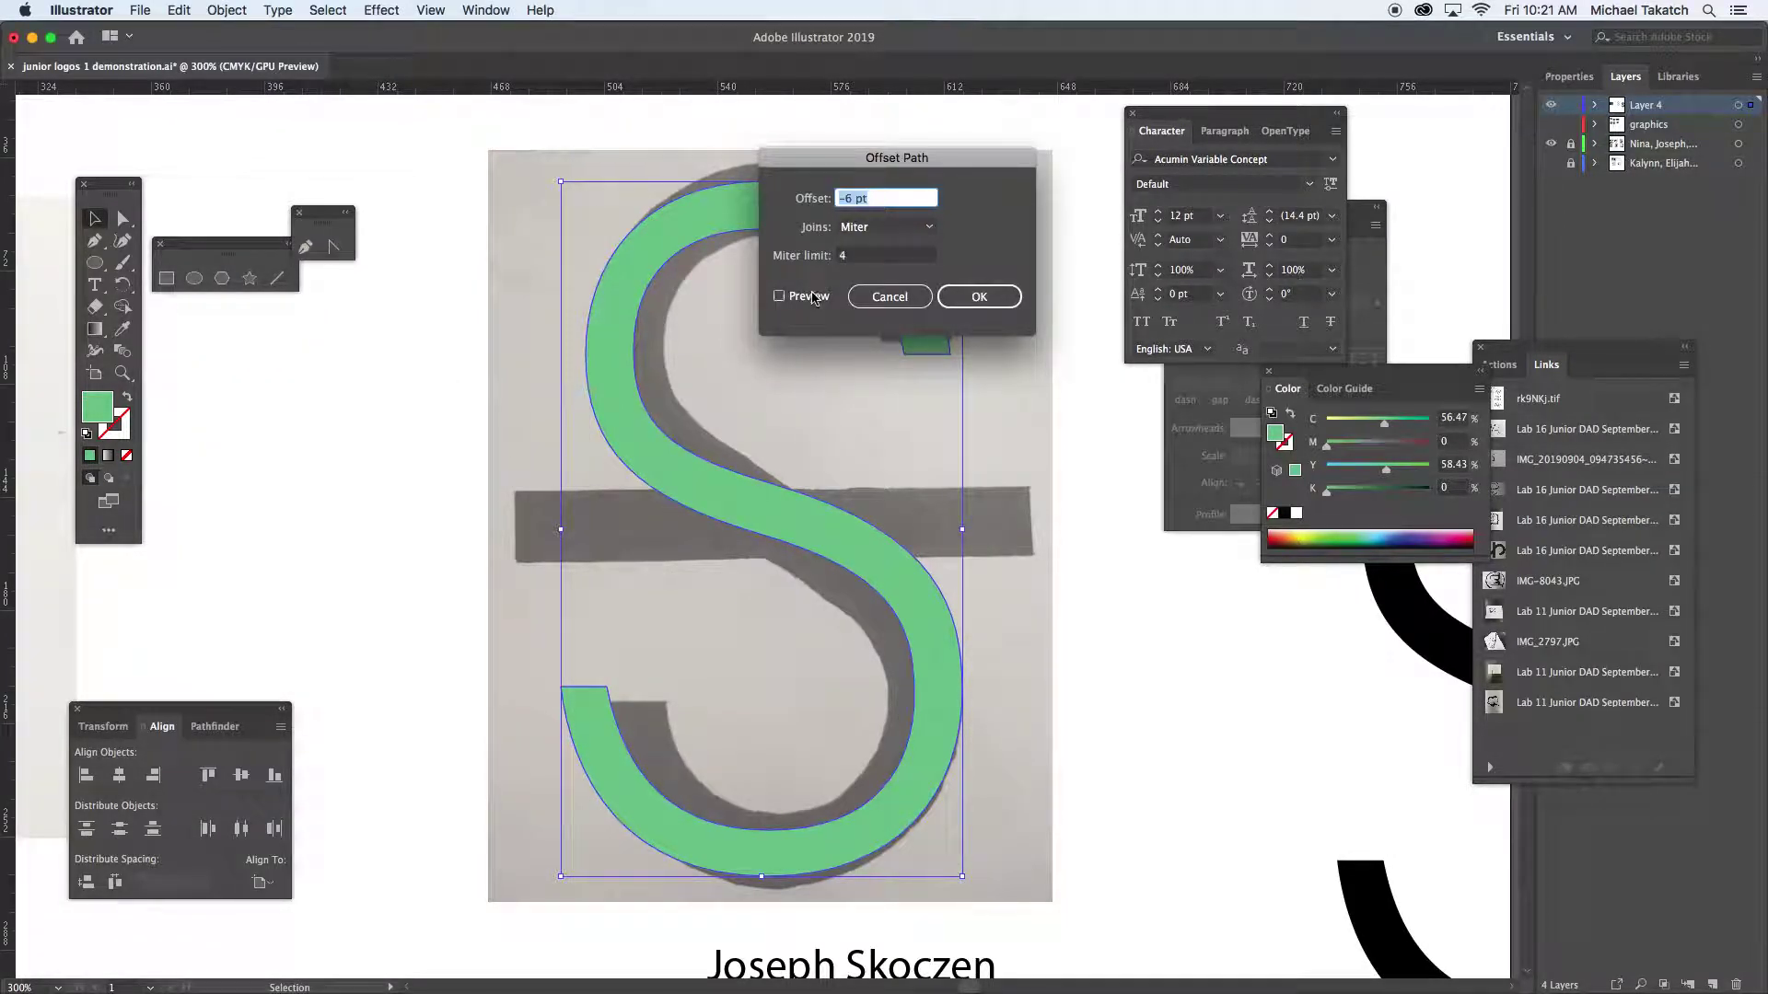
{"action": "left_click", "coordinate": [779, 297]}
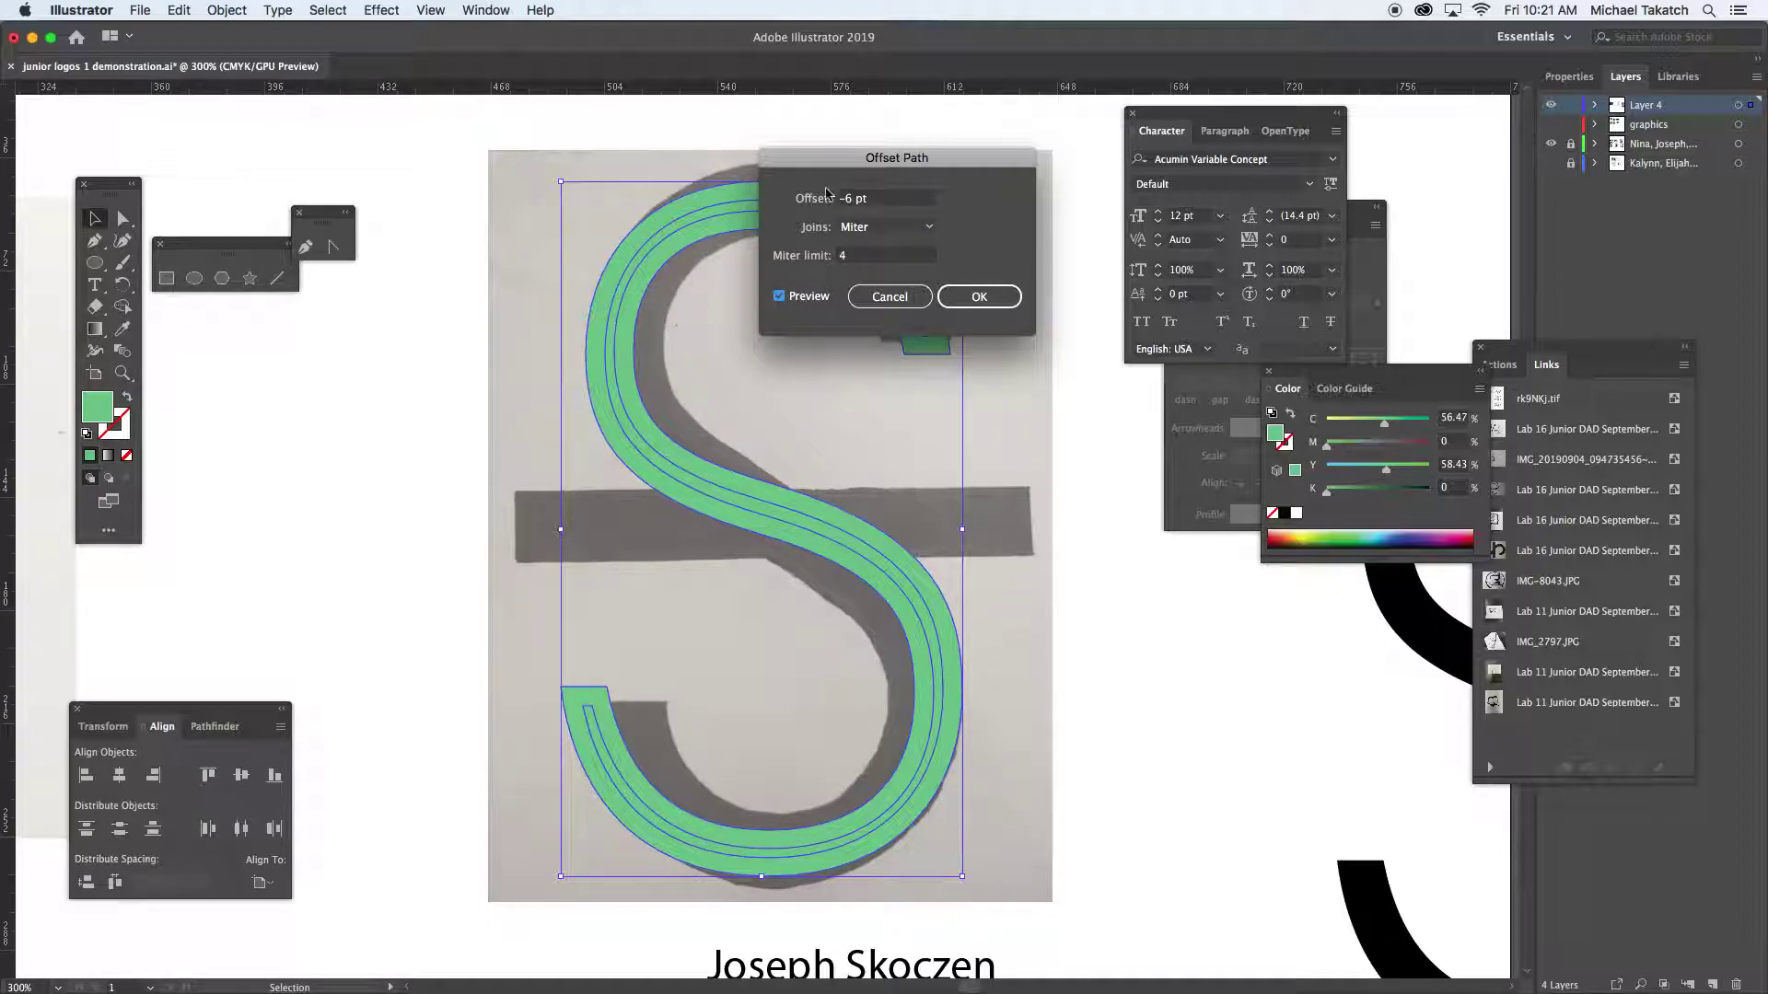
{"action": "left_click", "coordinate": [879, 200]}
{"action": "key", "text": "Up"}
{"action": "key", "text": "Up"}
{"action": "key", "text": "Up"}
{"action": "key", "text": "Up"}
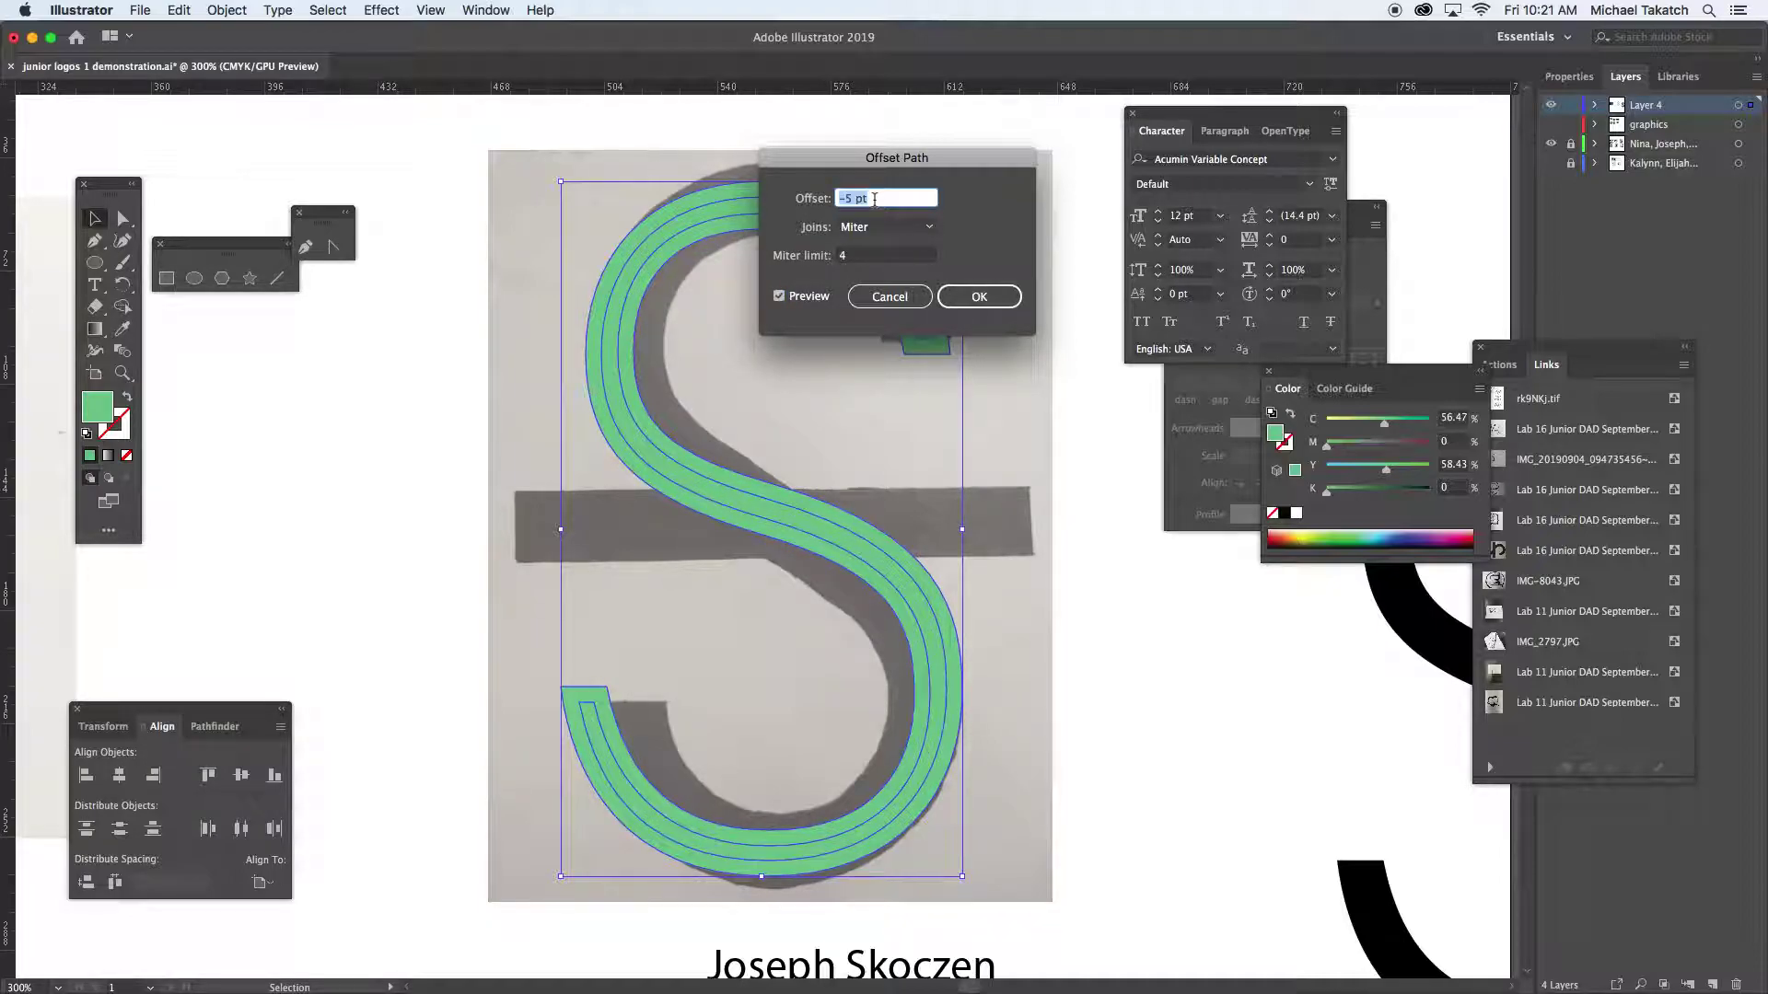
{"action": "key", "text": "Up"}
{"action": "key", "text": "Up"}
{"action": "key", "text": "Up"}
{"action": "key", "text": "Up"}
{"action": "key", "text": "Up"}
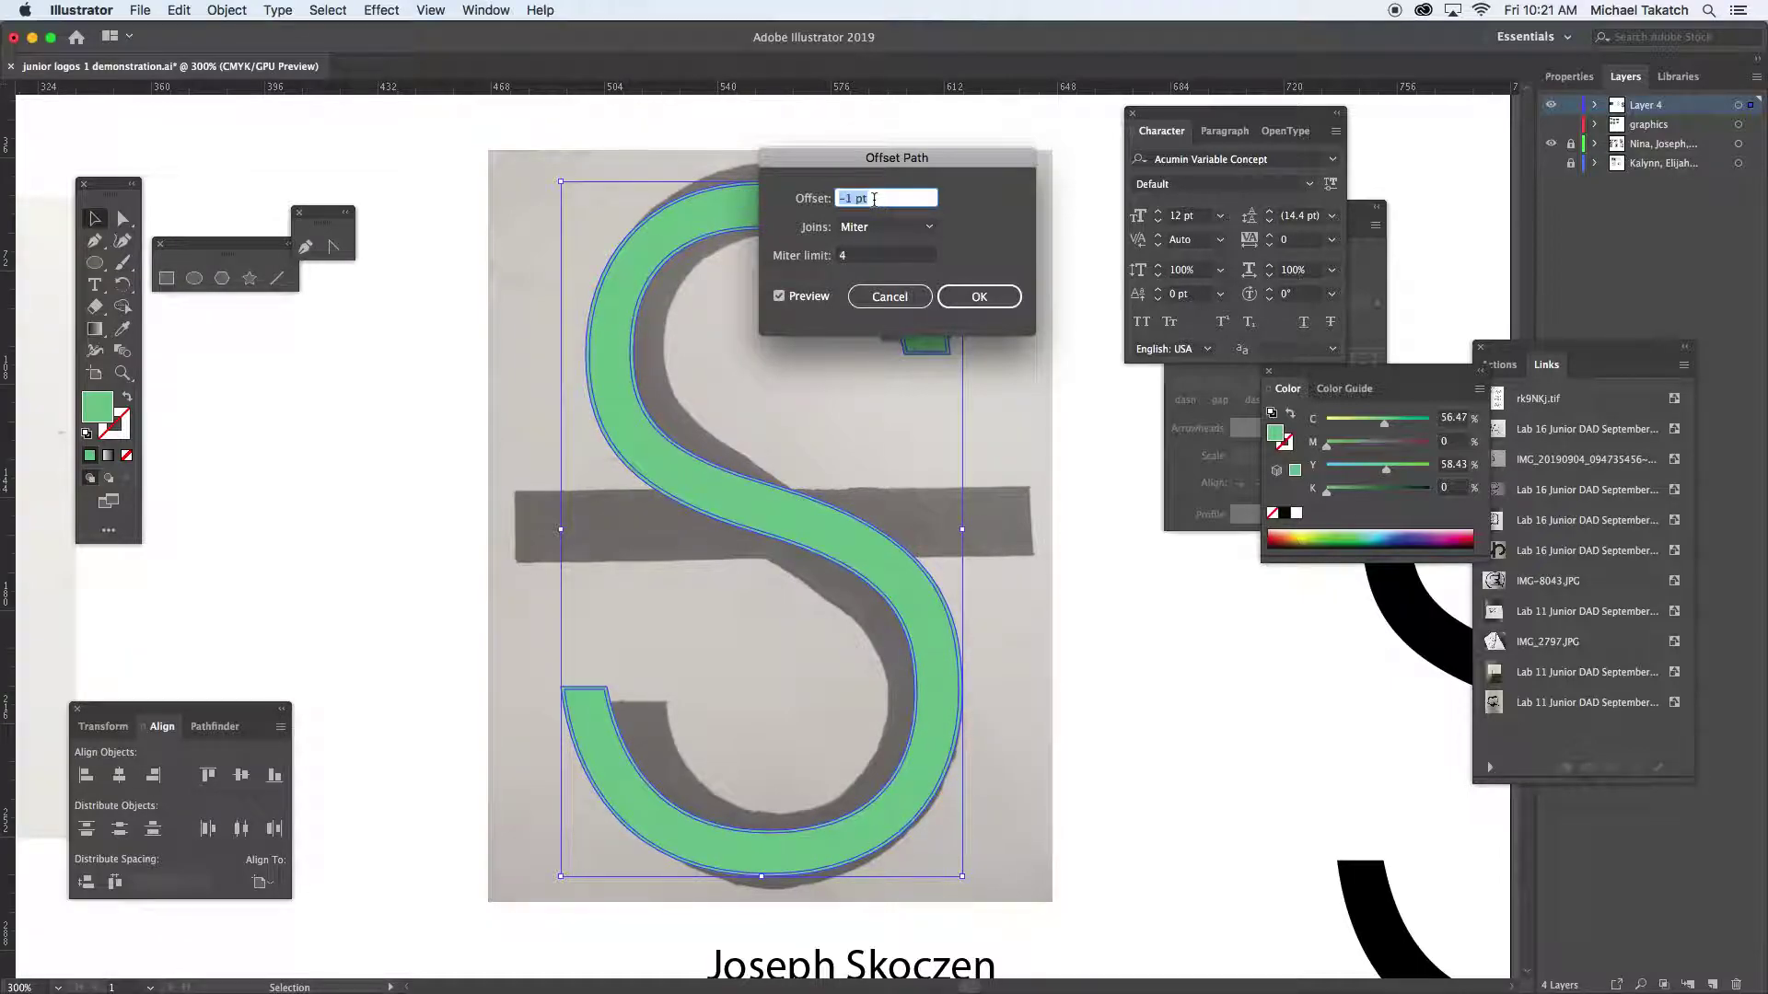
{"action": "key", "text": "Up"}
{"action": "key", "text": "Up"}
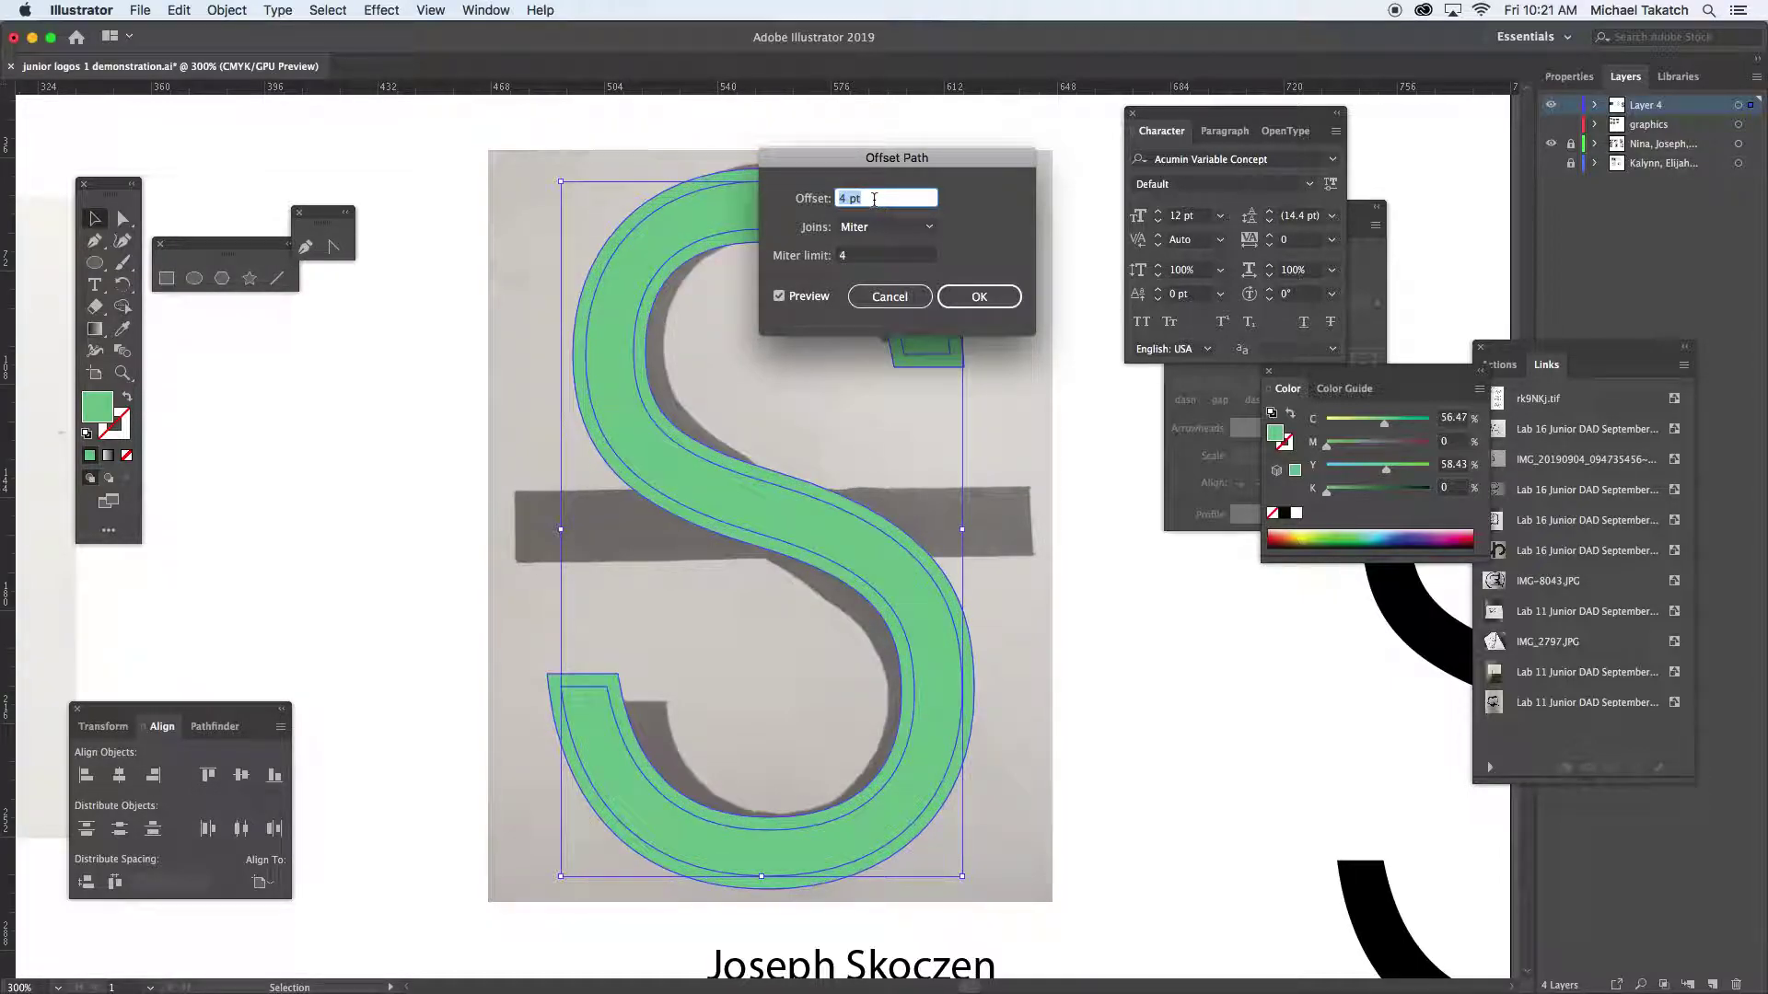
{"action": "key", "text": "Up"}
{"action": "key", "text": "Up"}
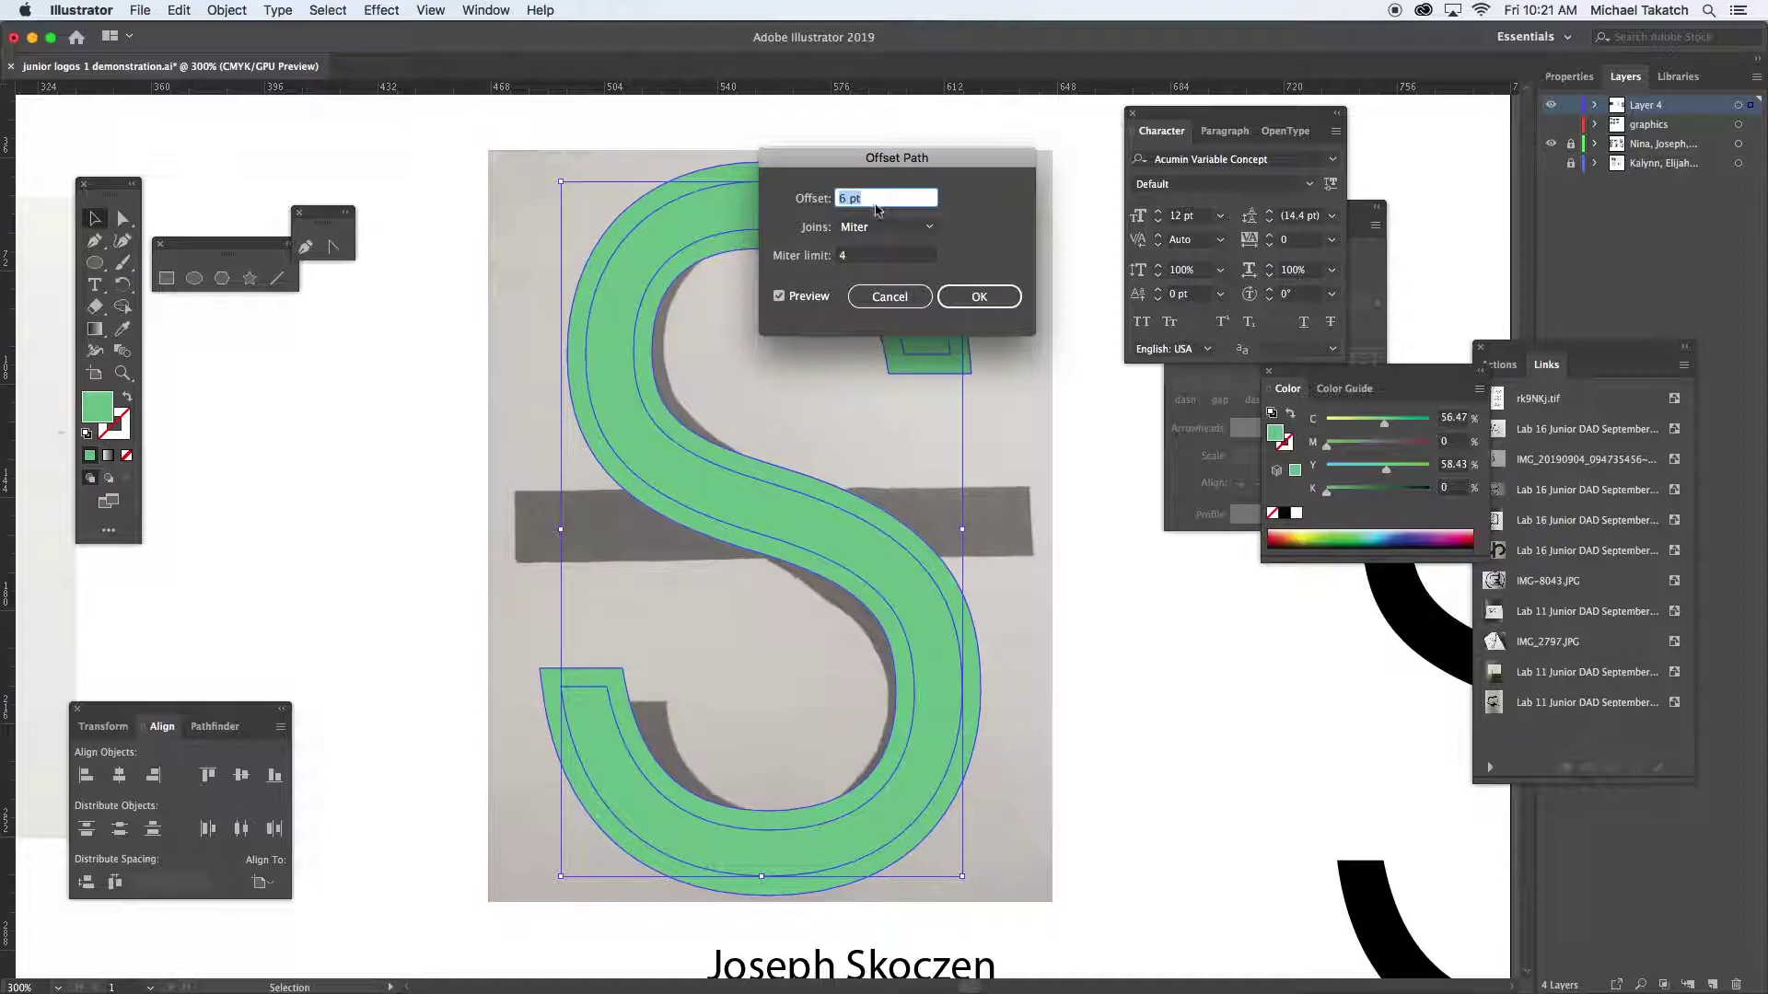
{"action": "left_click", "coordinate": [980, 297]}
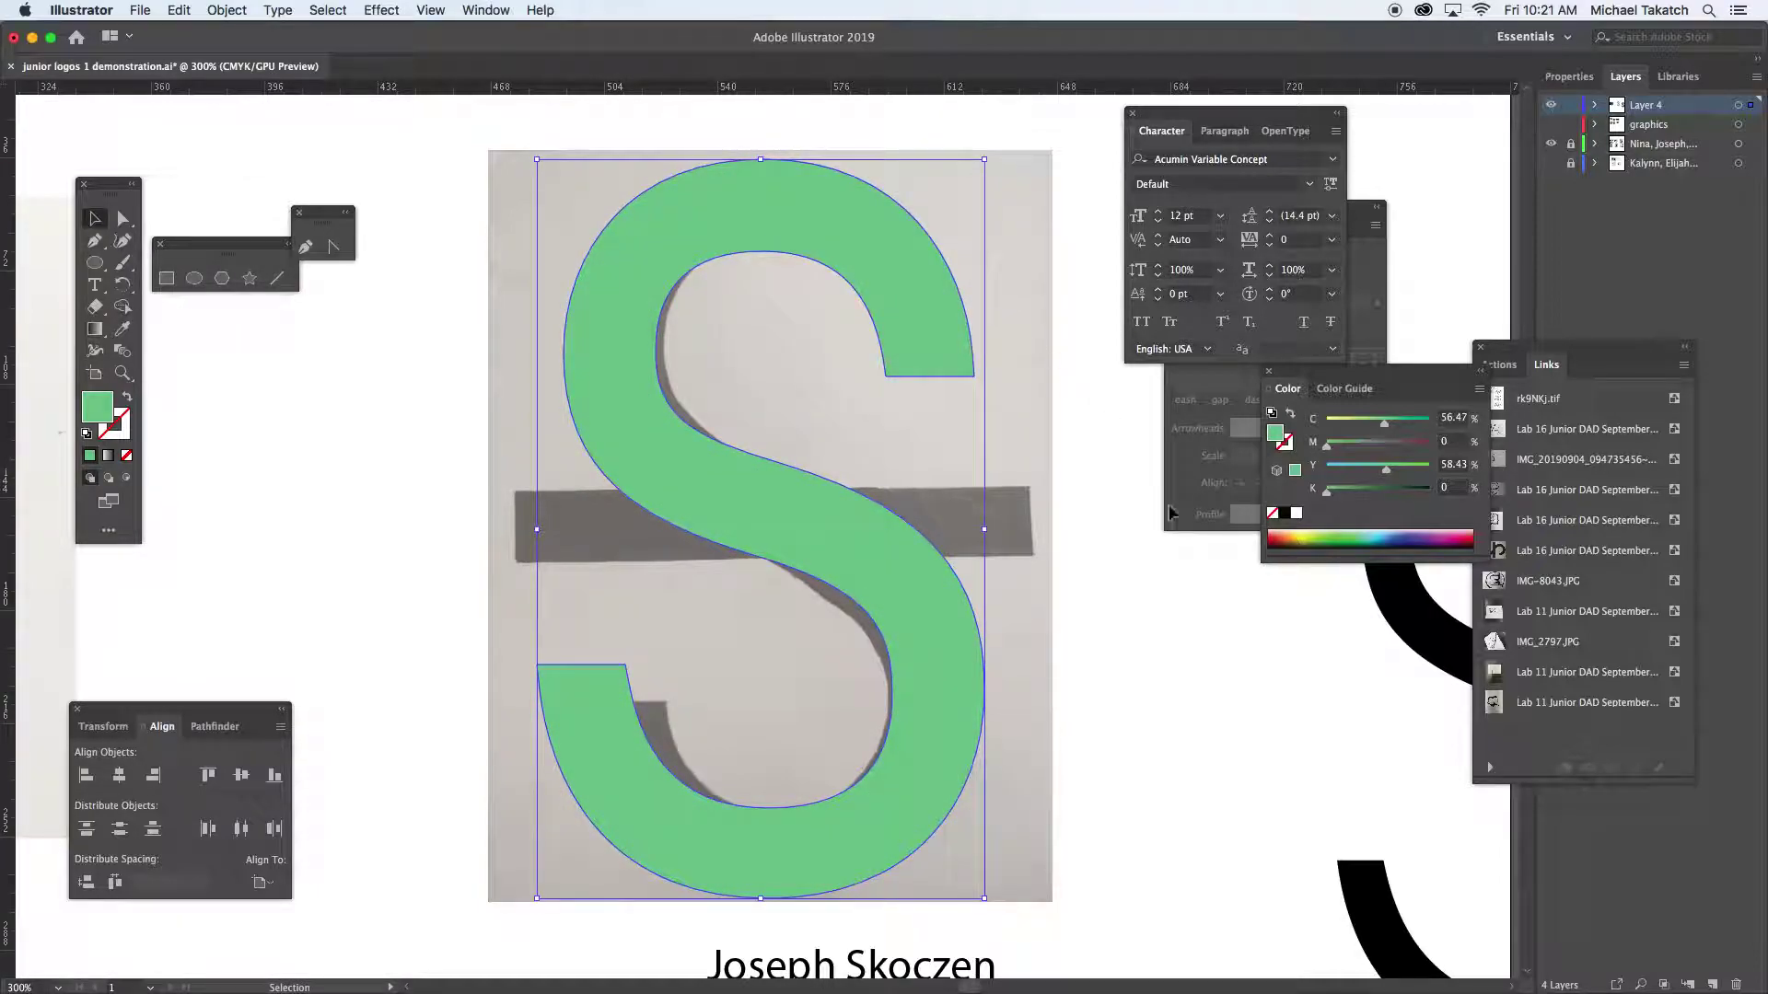
Fill the outer offset path with orange, undoing an accidental move
{"action": "left_click", "coordinate": [1298, 534]}
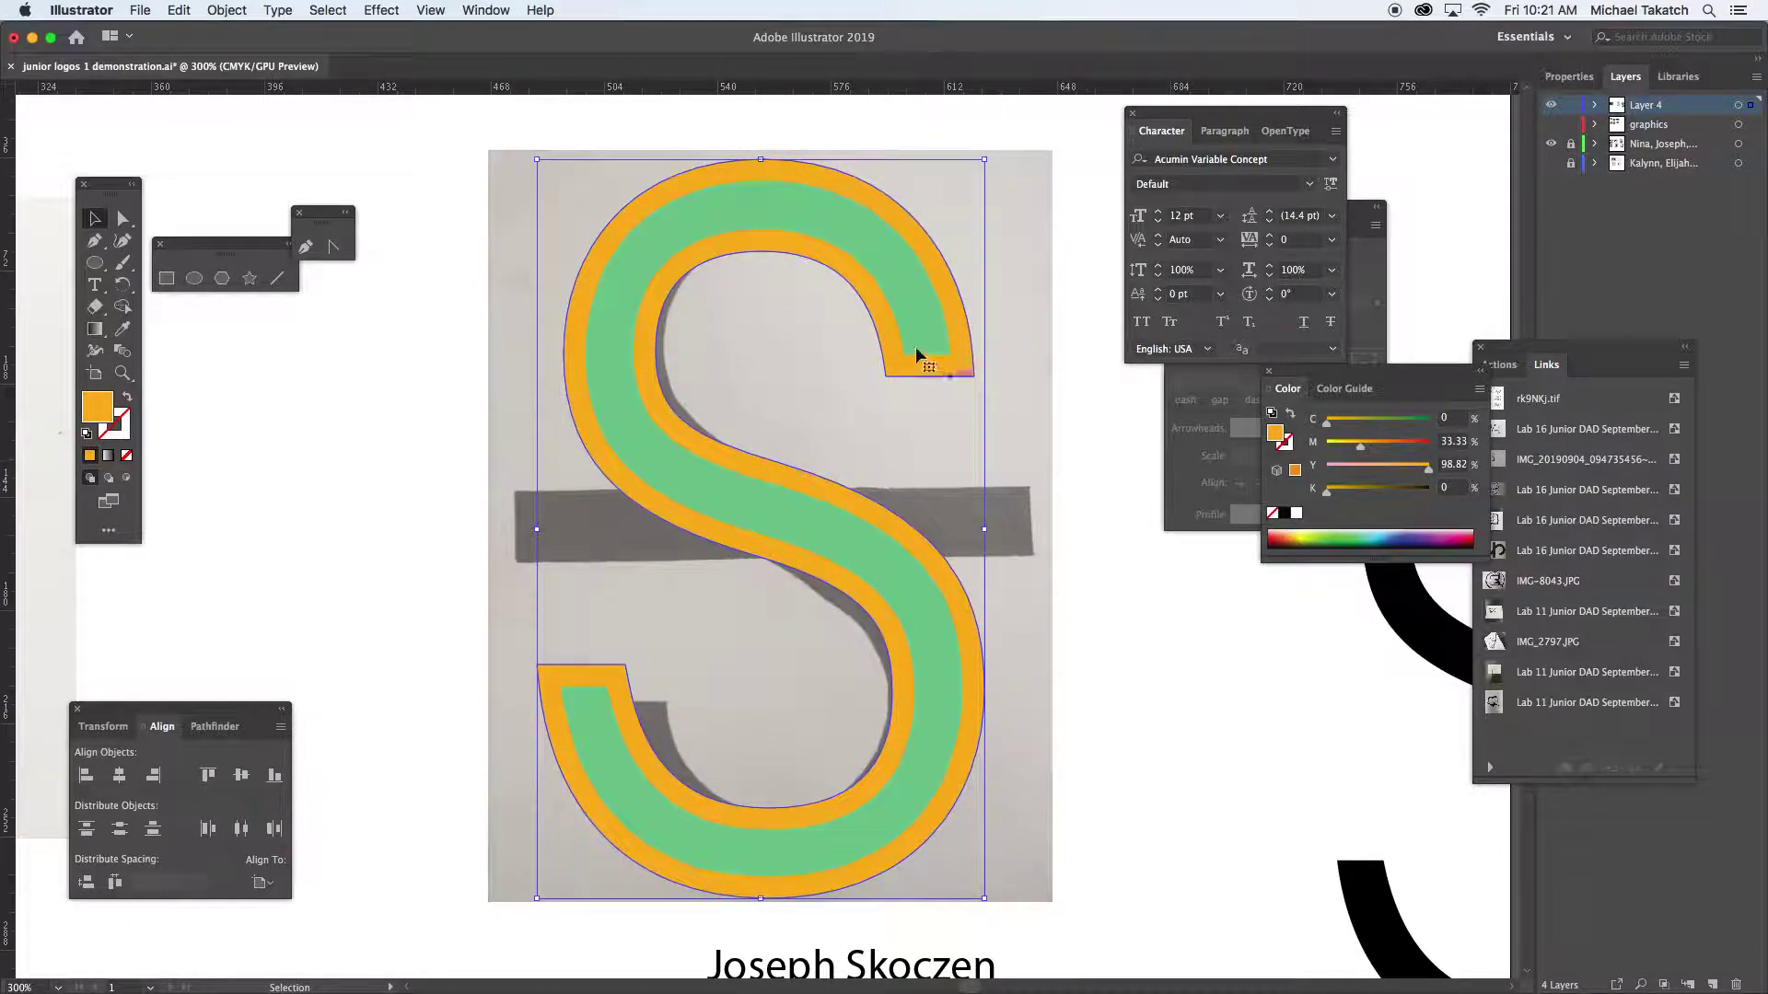
{"action": "left_click", "coordinate": [406, 221]}
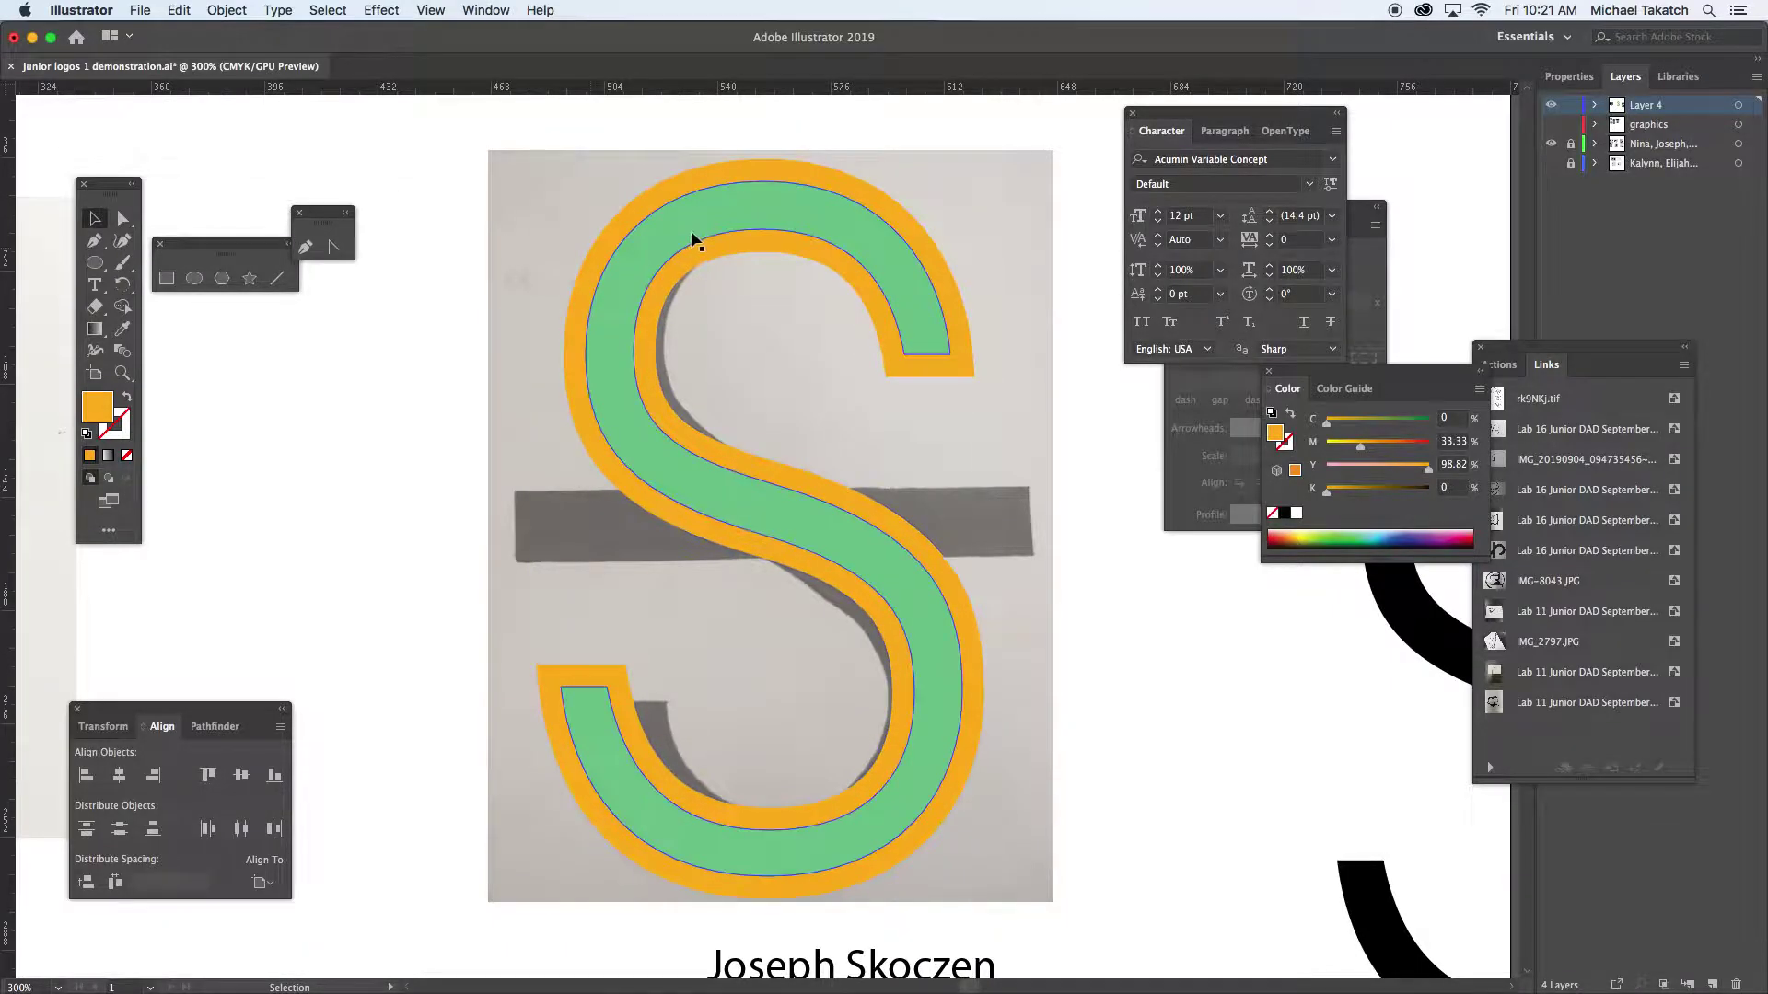
{"action": "left_click_drag", "start_coordinate": [674, 248], "coordinate": [567, 290]}
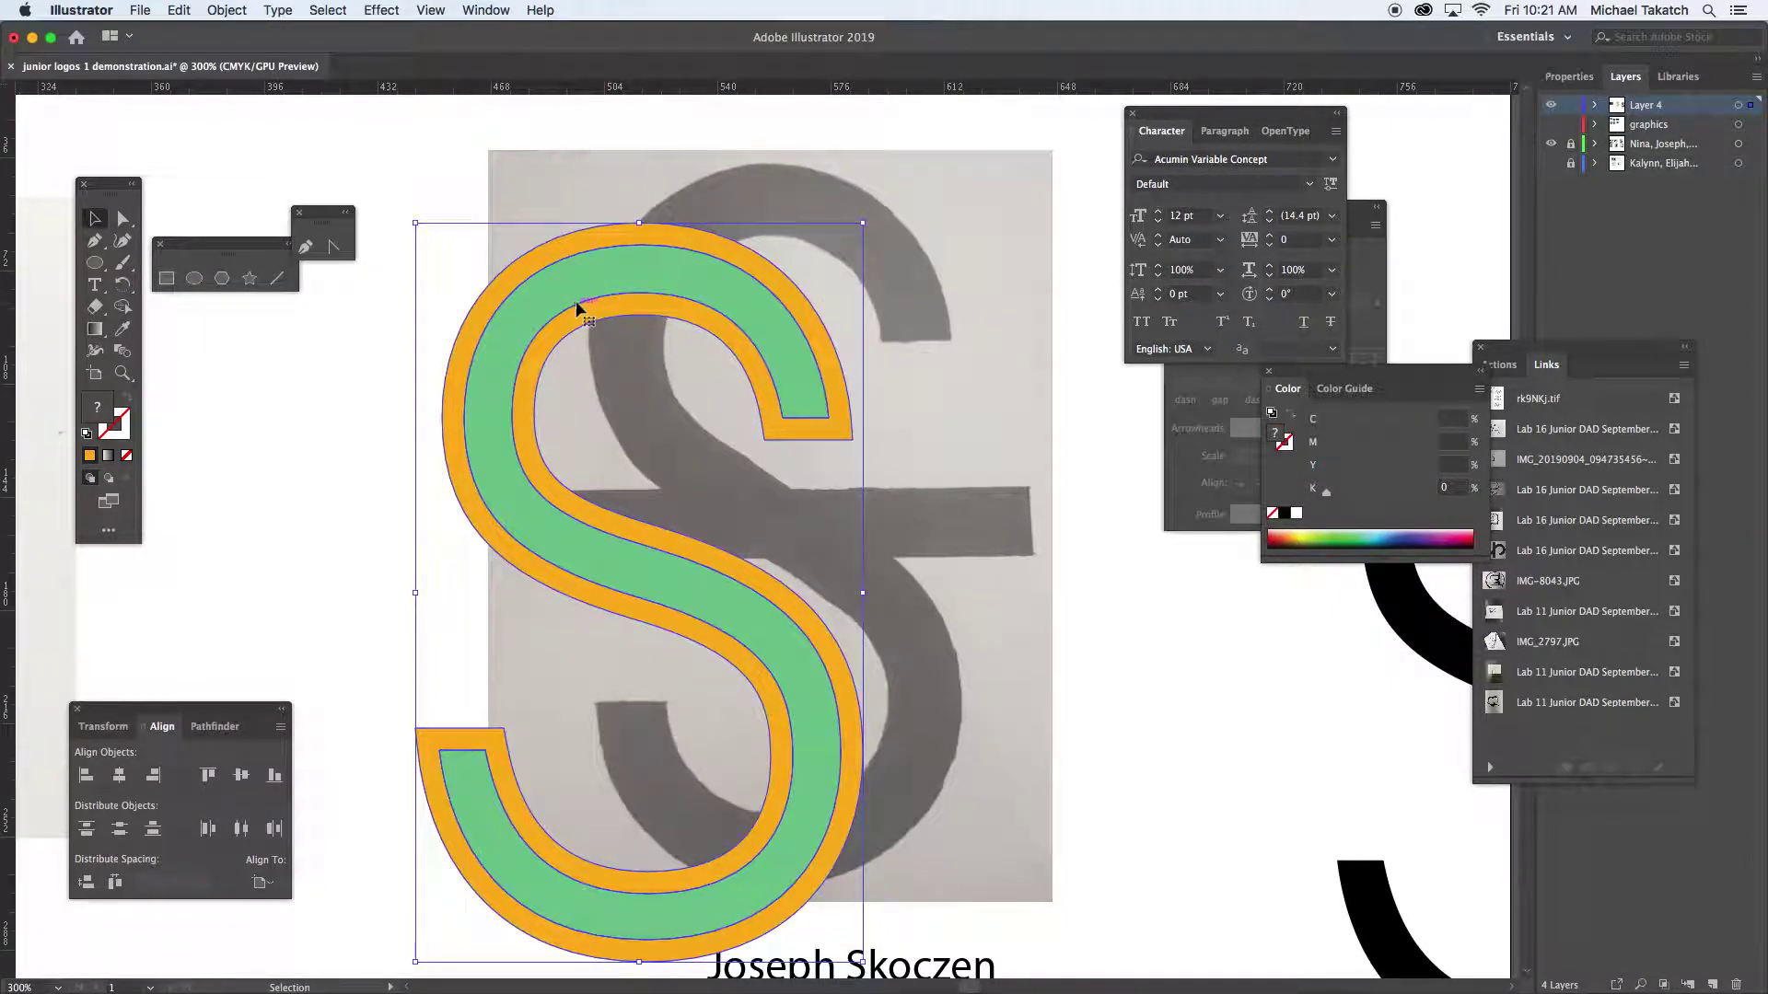
{"action": "key", "text": "super+z"}
{"action": "left_click", "coordinate": [607, 276]}
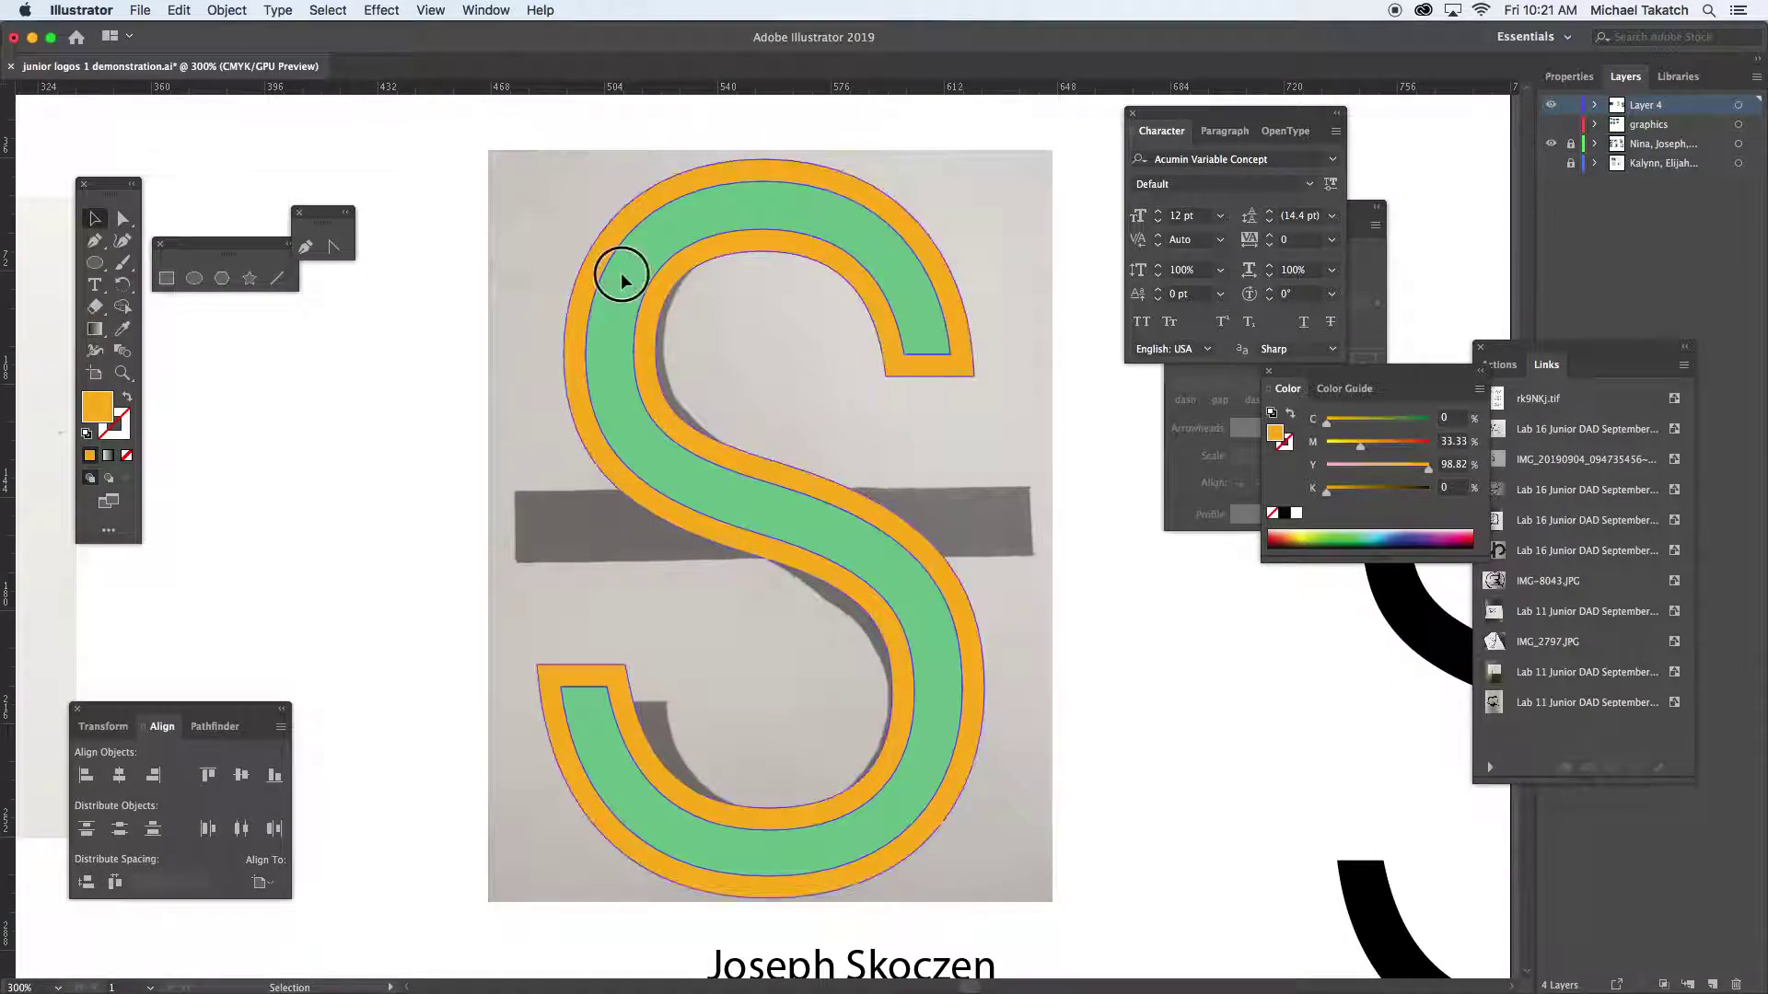
{"action": "left_click", "coordinate": [621, 278]}
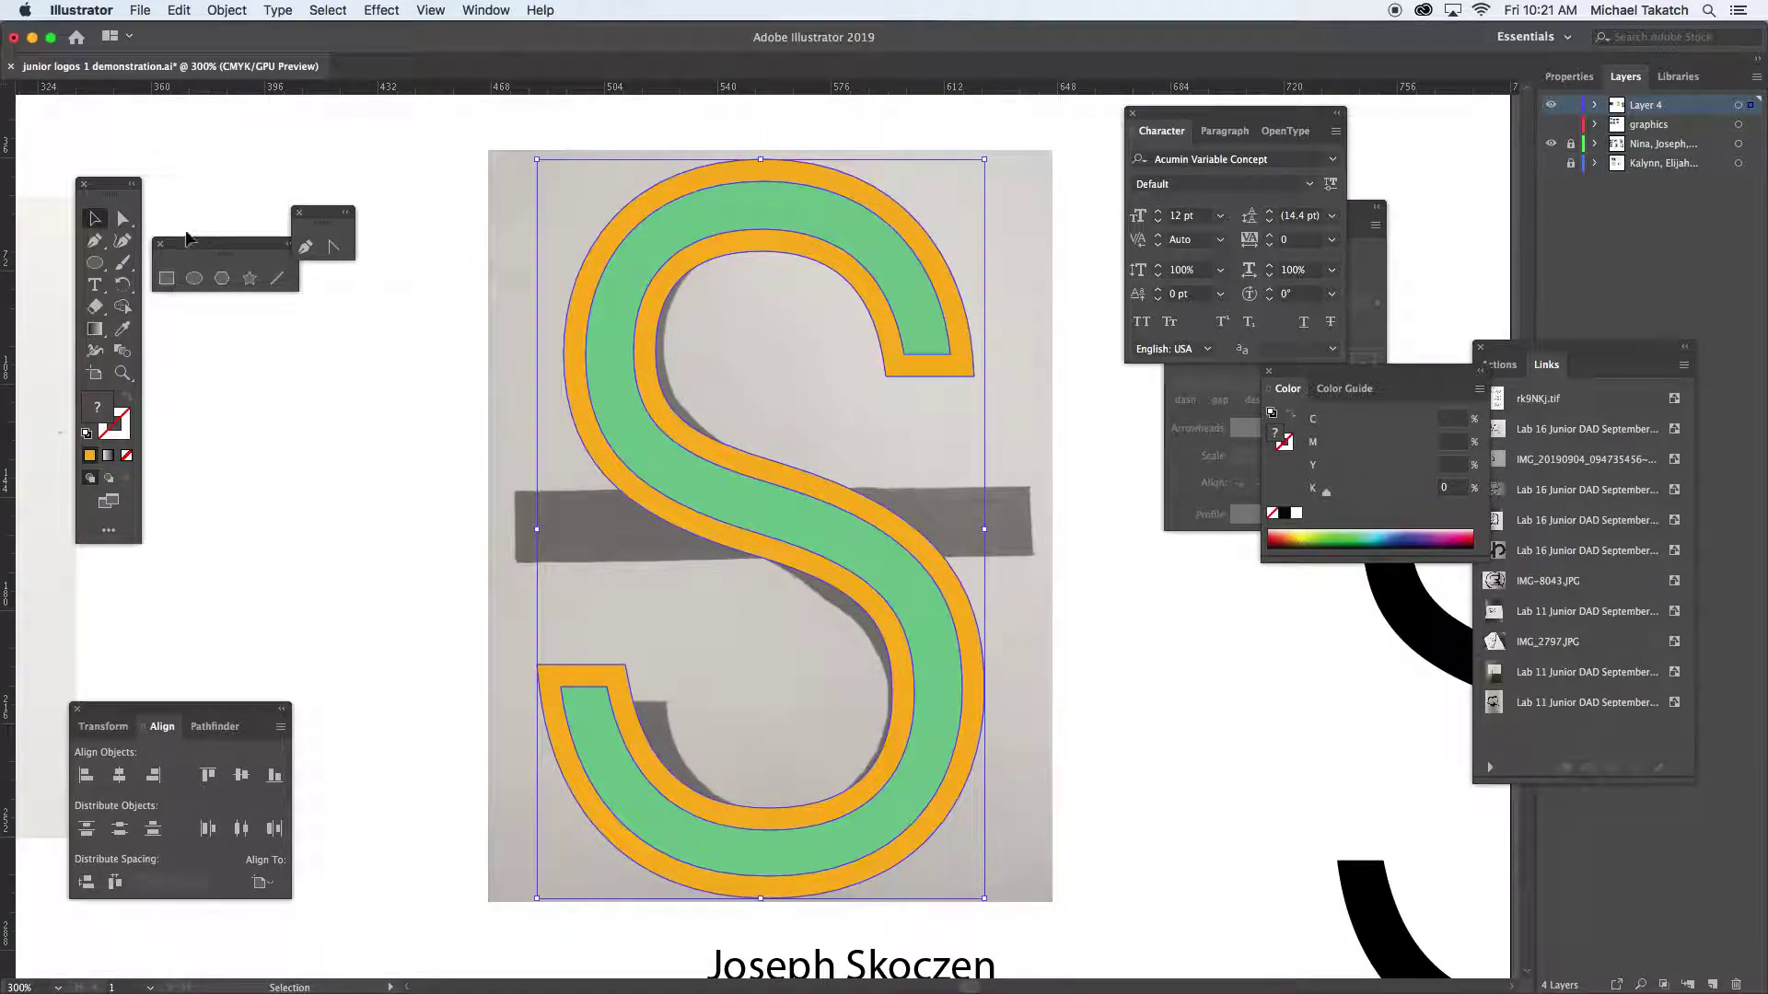
Delete the green inner S path with Direct Selection, then reselect the orange S
{"action": "left_click", "coordinate": [126, 223]}
{"action": "left_click", "coordinate": [247, 334]}
{"action": "left_click", "coordinate": [606, 307]}
{"action": "key", "text": "Delete"}
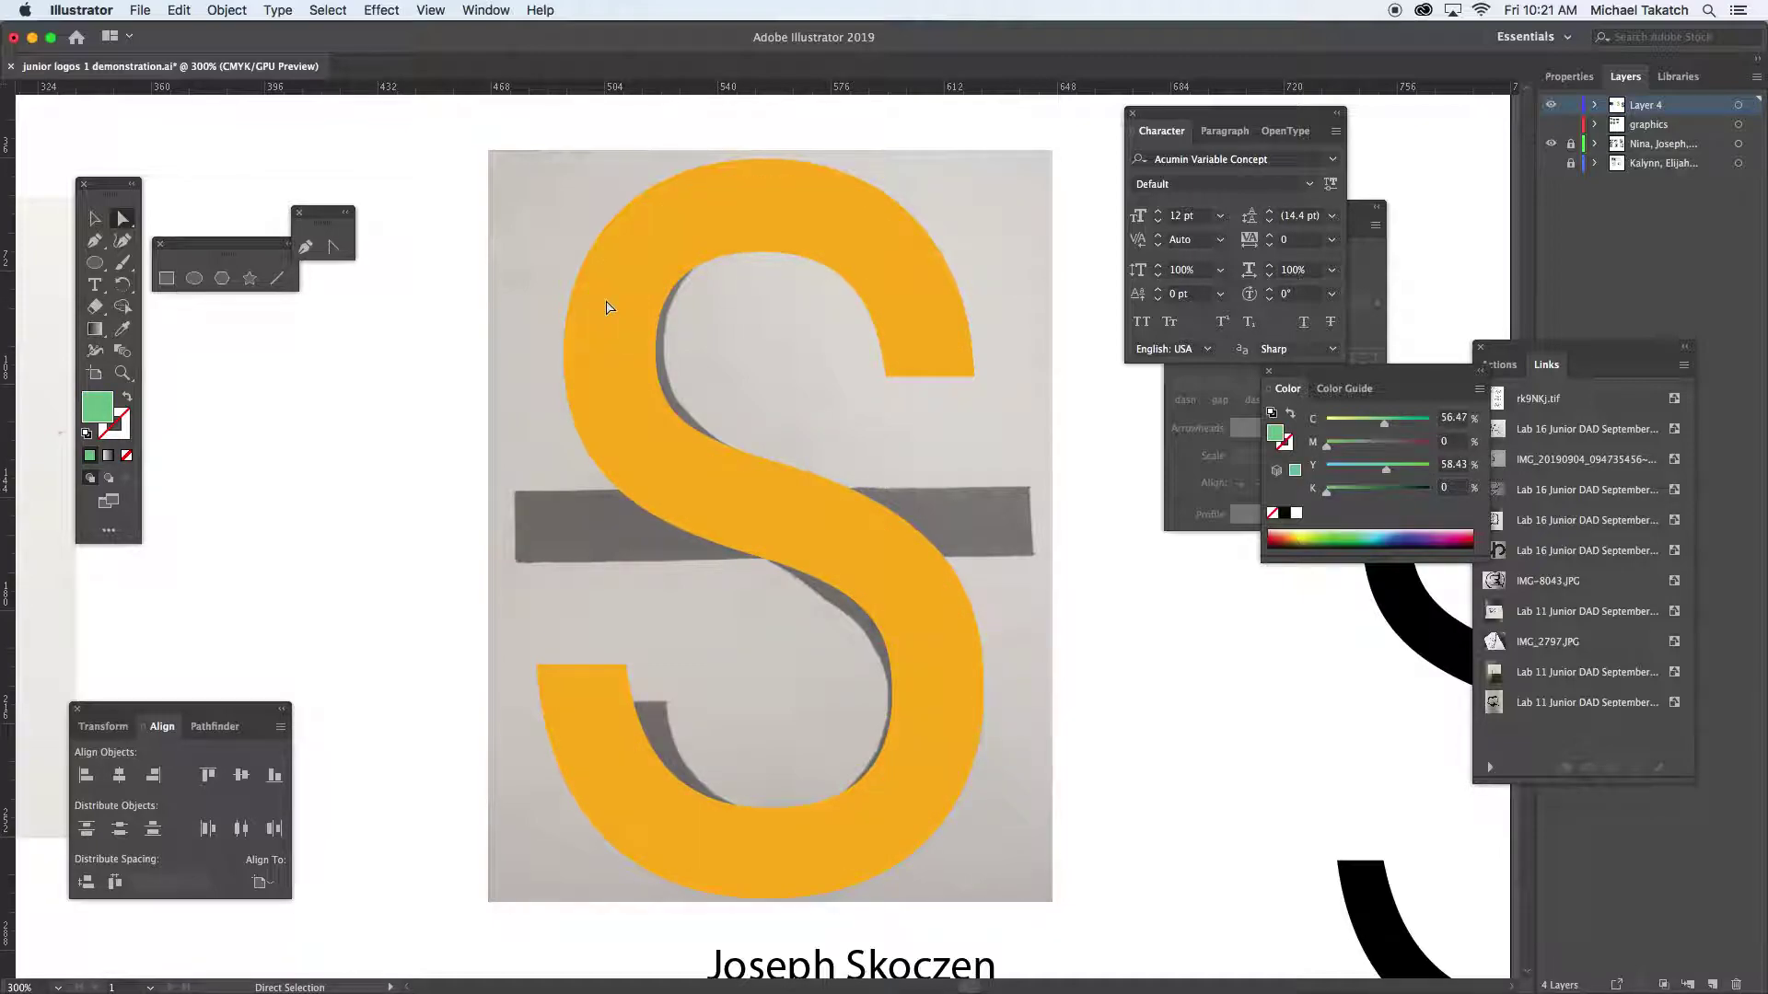
{"action": "left_click", "coordinate": [94, 218]}
{"action": "left_click", "coordinate": [601, 372]}
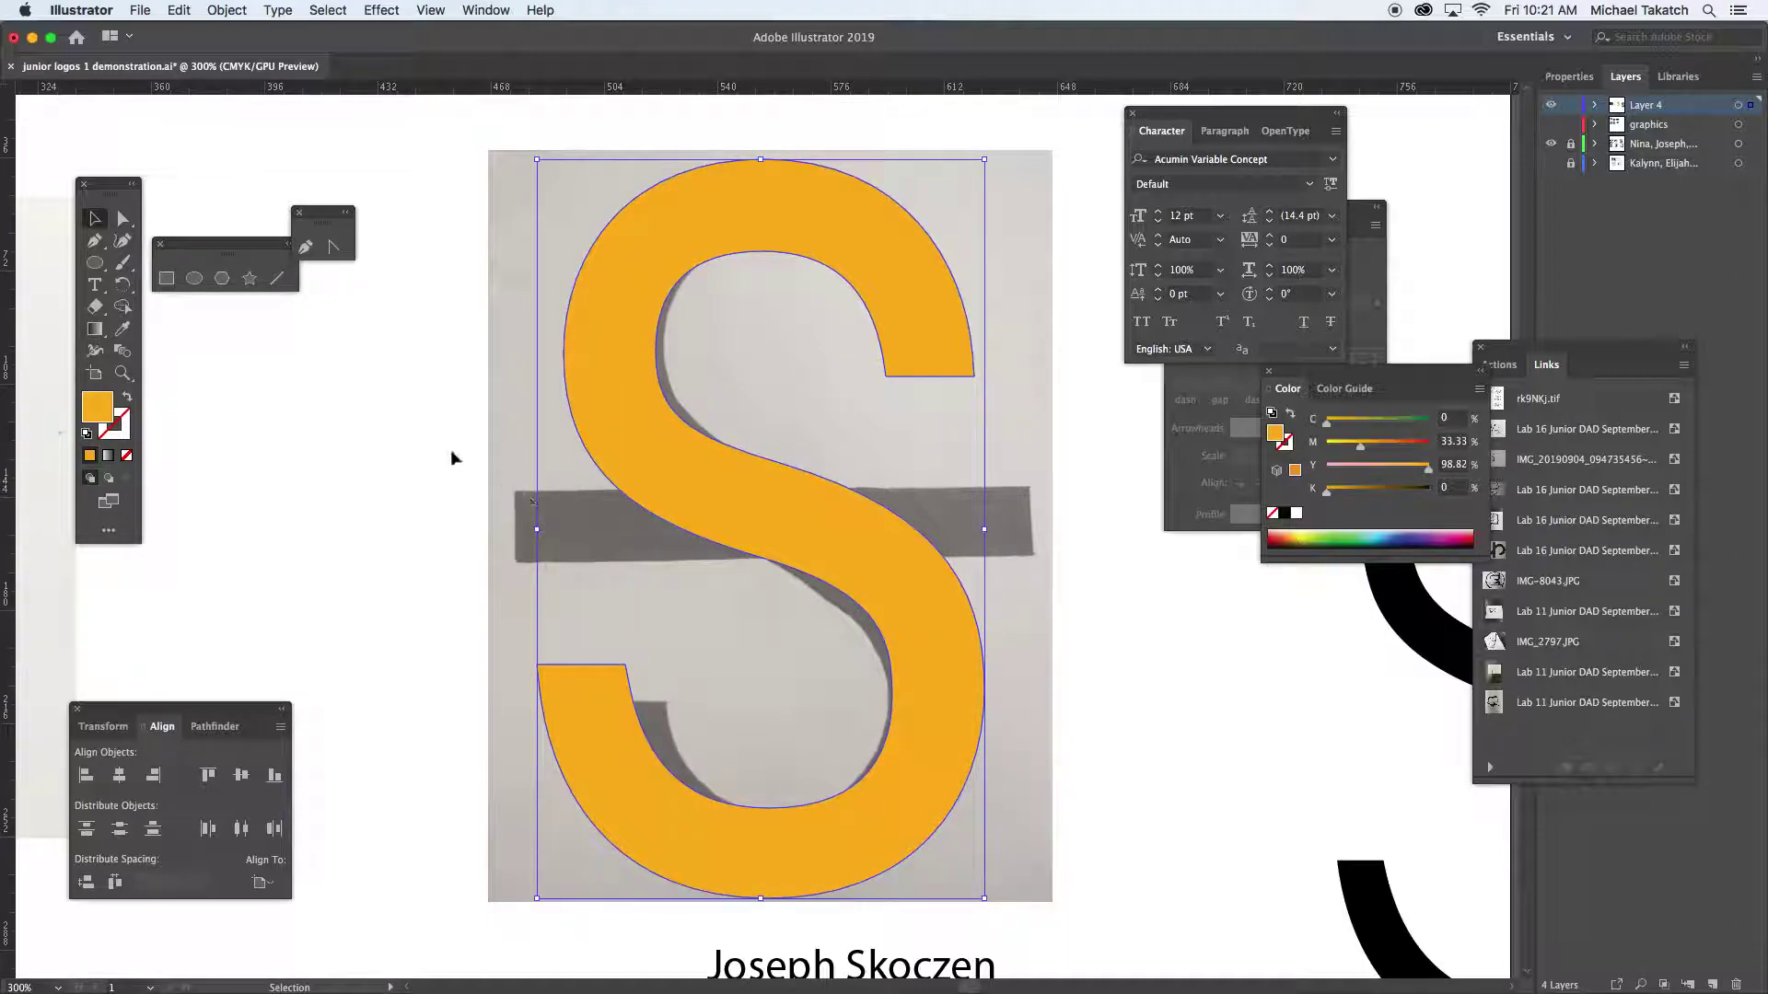
Draw a green-filled rectangle over the sketch's grey crossbar
{"action": "left_click", "coordinate": [166, 278]}
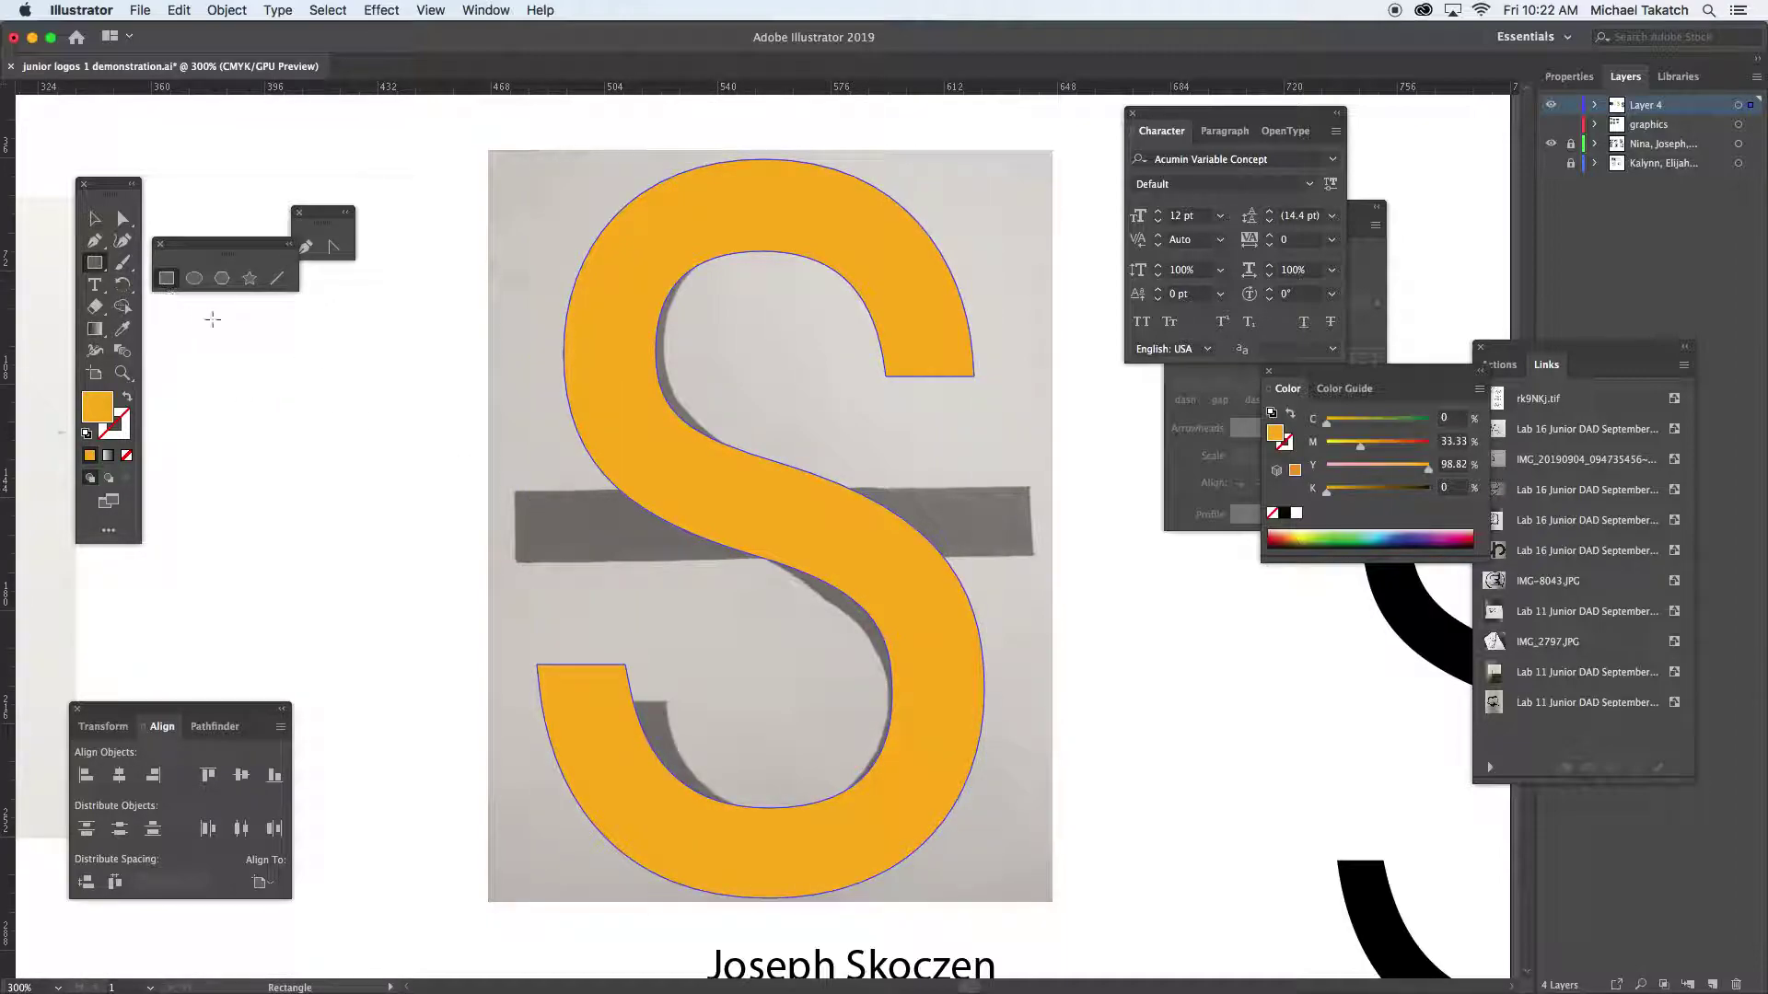
{"action": "left_click_drag", "start_coordinate": [517, 494], "coordinate": [1033, 557]}
{"action": "left_click", "coordinate": [1312, 538]}
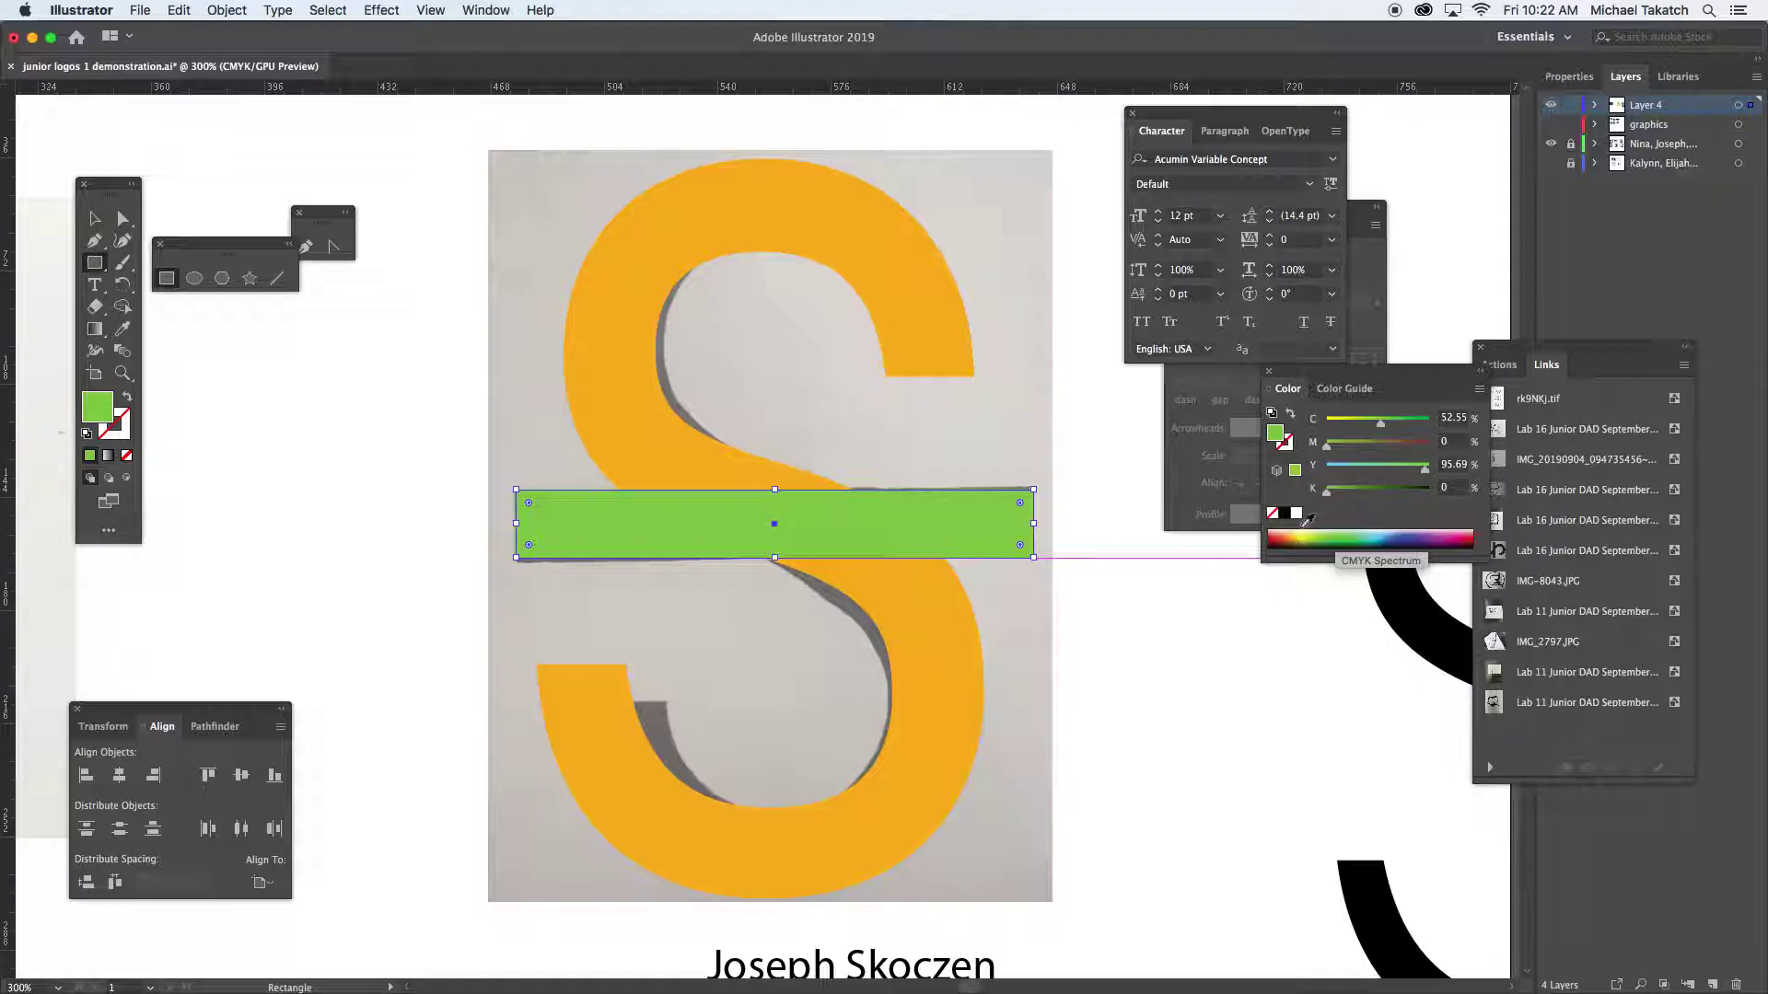
Select the S and rectangle and merge them into one orange shape with Shape Builder
{"action": "left_click", "coordinate": [95, 219]}
{"action": "left_click", "coordinate": [285, 337]}
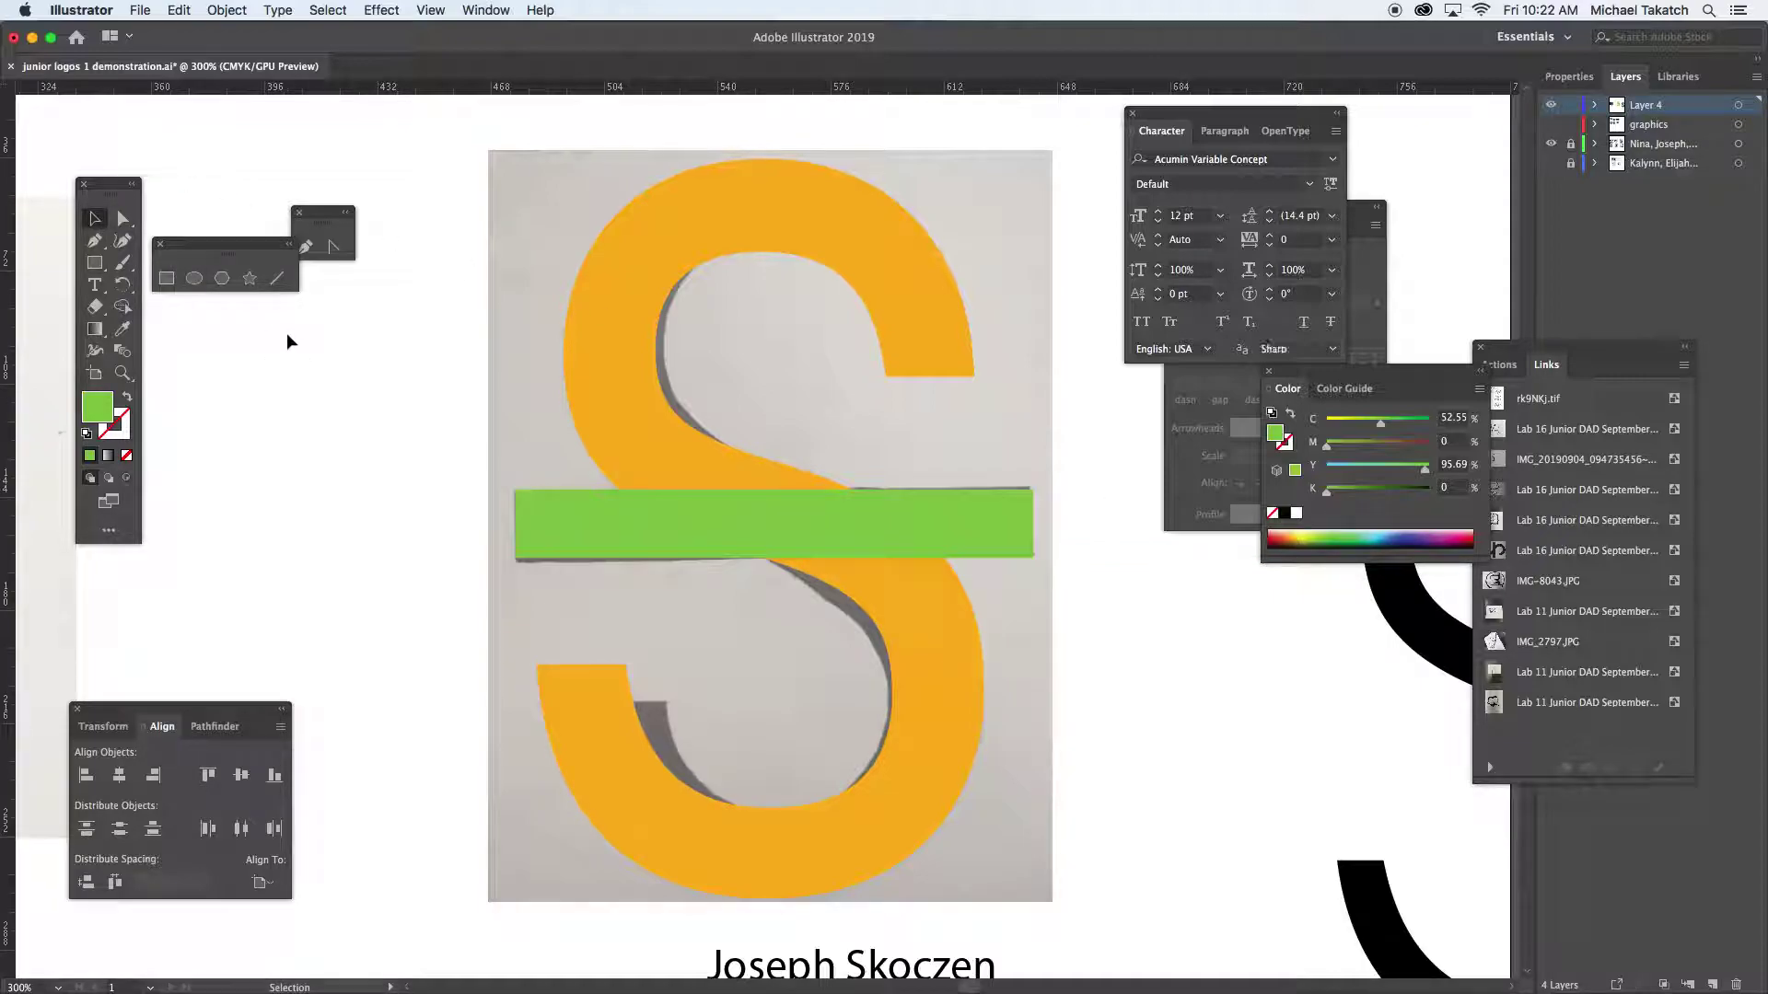
{"action": "left_click", "coordinate": [607, 460]}
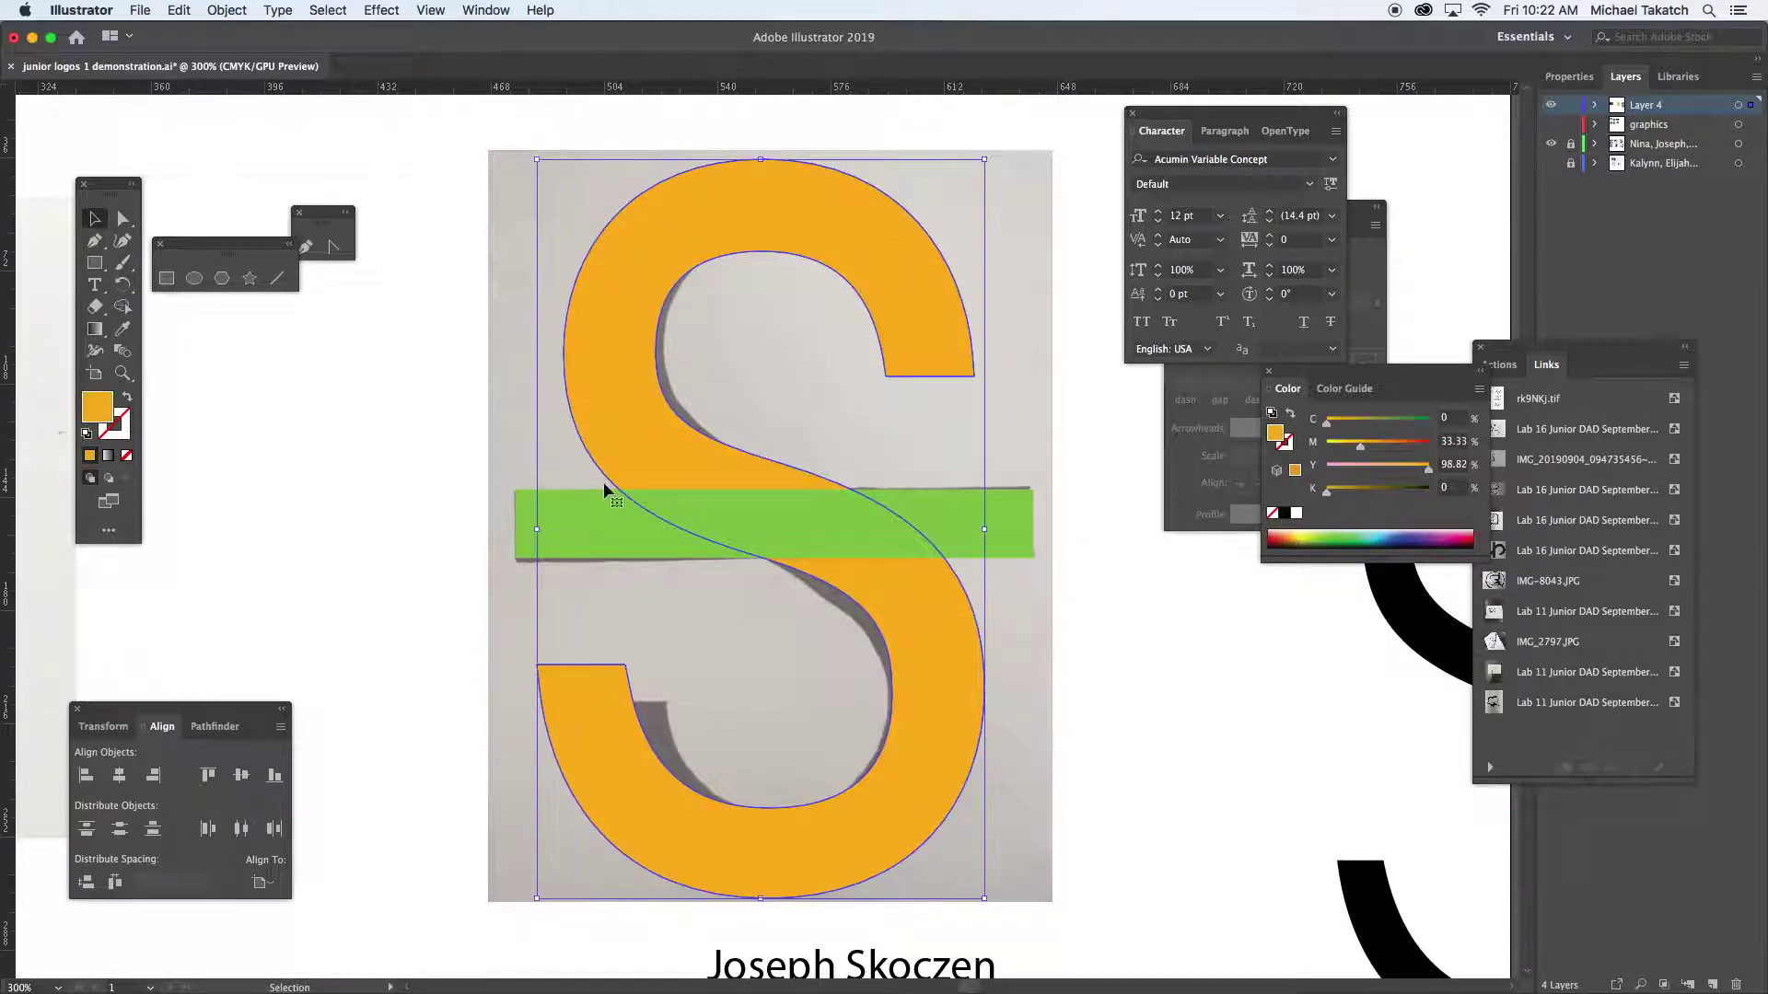
{"action": "left_click", "coordinate": [595, 515], "text": "shift"}
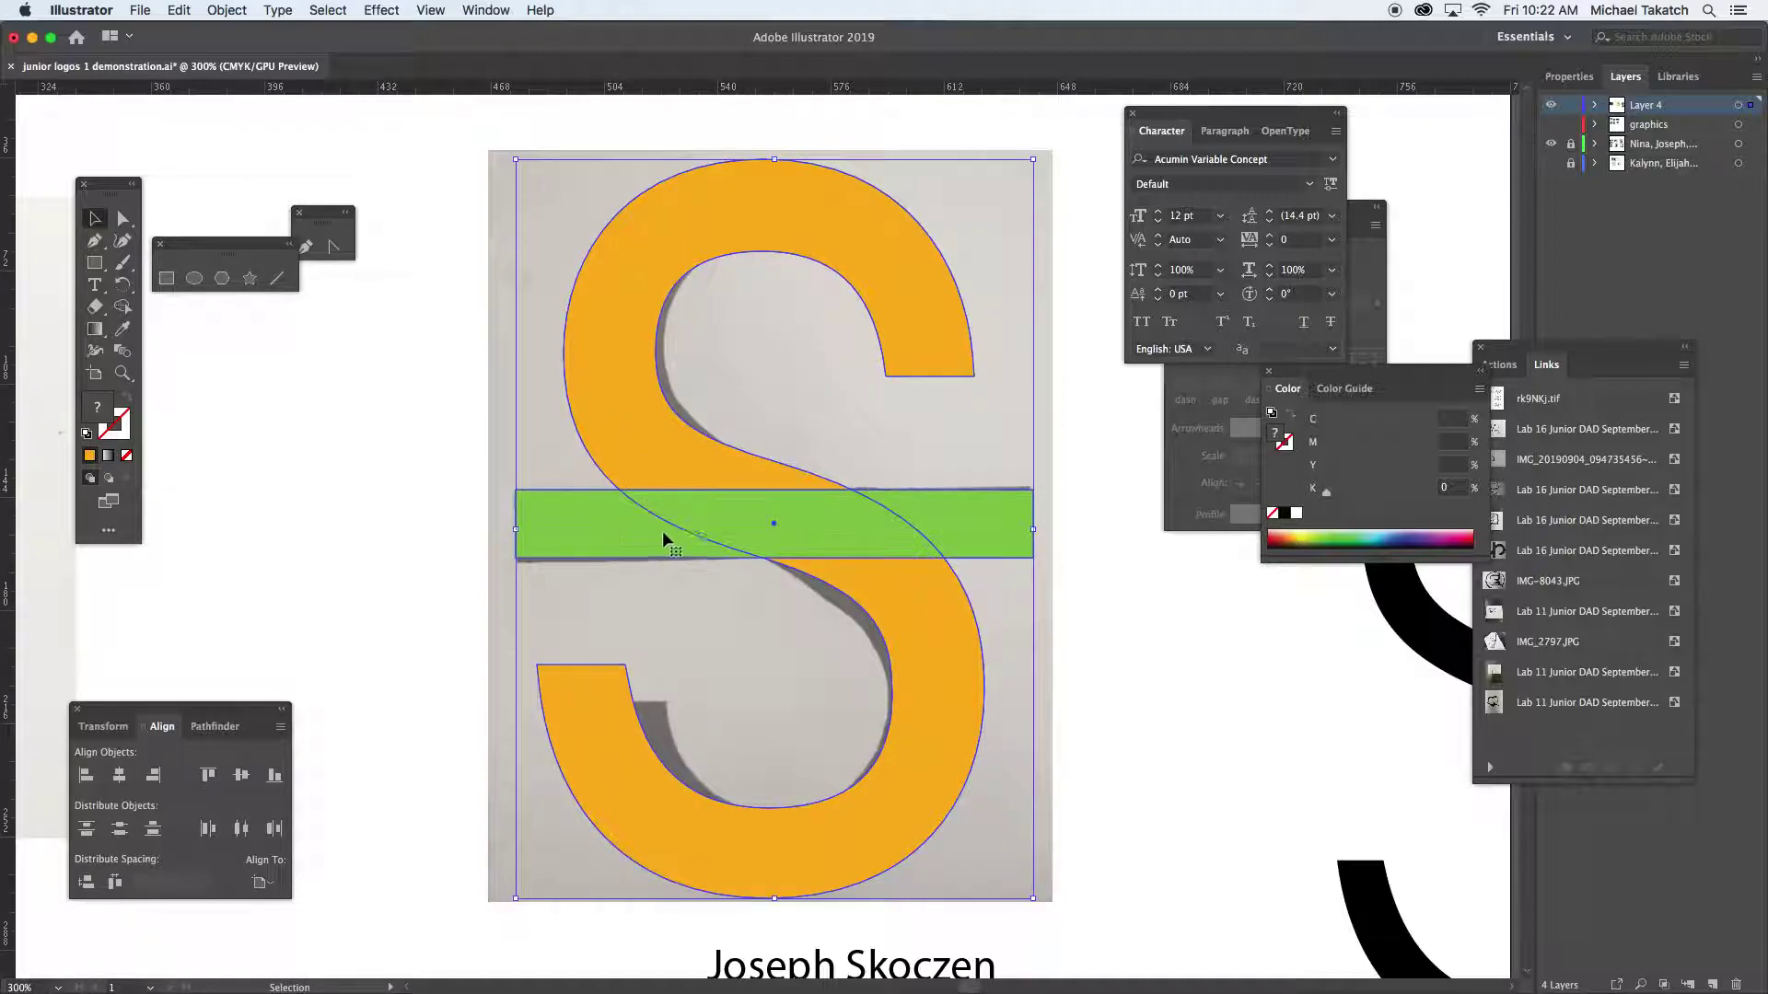
{"action": "left_click", "coordinate": [124, 313]}
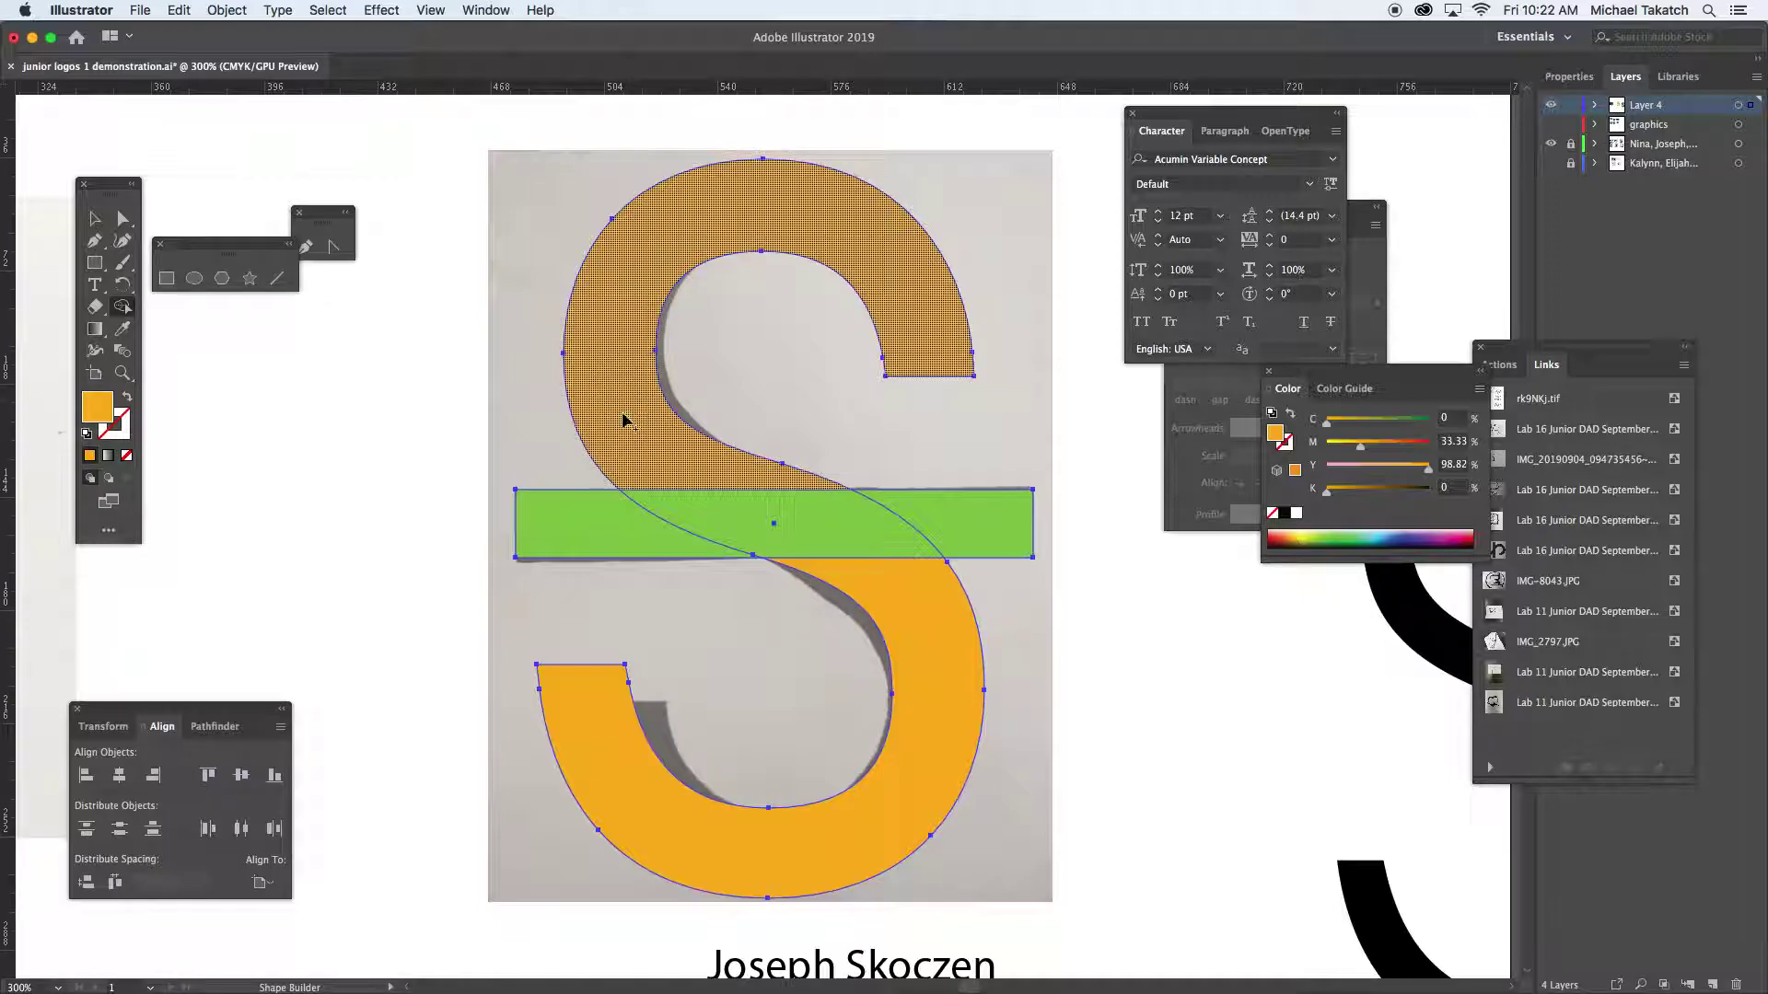
{"action": "mouse_move", "coordinate": [621, 403]}
{"action": "left_mouse_down"}
{"action": "mouse_move", "coordinate": [718, 502]}
{"action": "mouse_move", "coordinate": [845, 513]}
{"action": "mouse_move", "coordinate": [924, 599]}
{"action": "left_mouse_up"}
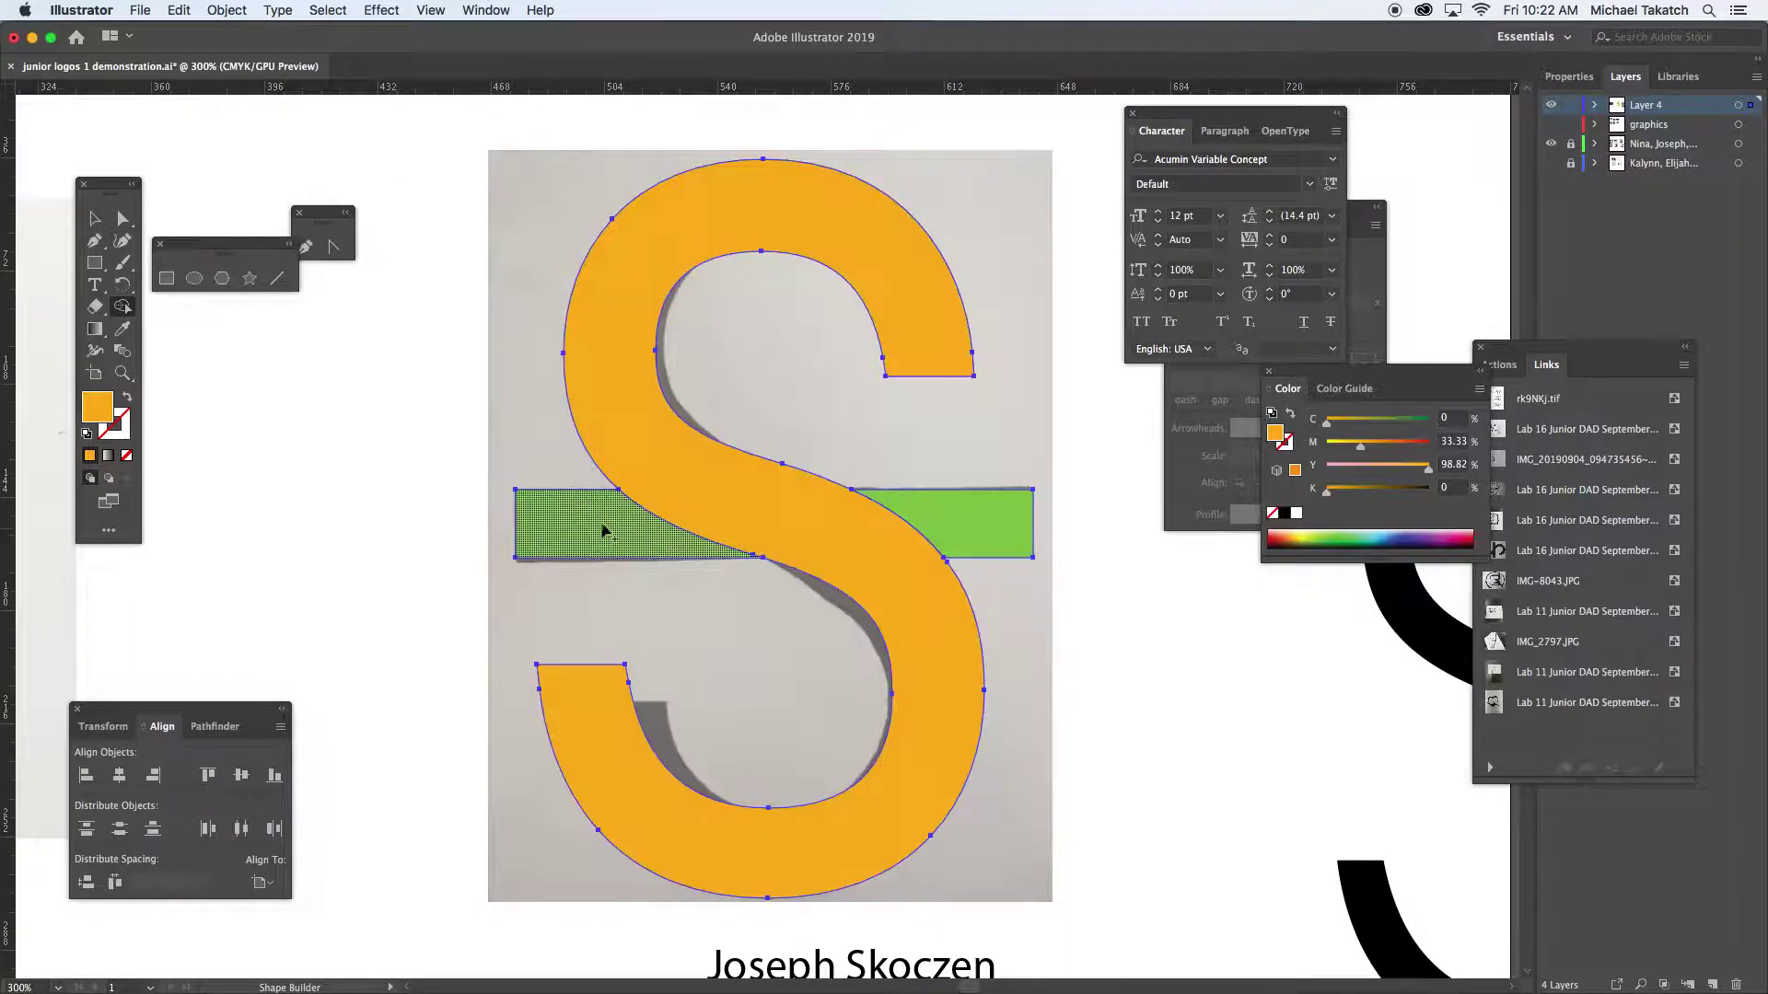
{"action": "left_click_drag", "start_coordinate": [604, 523], "coordinate": [949, 515]}
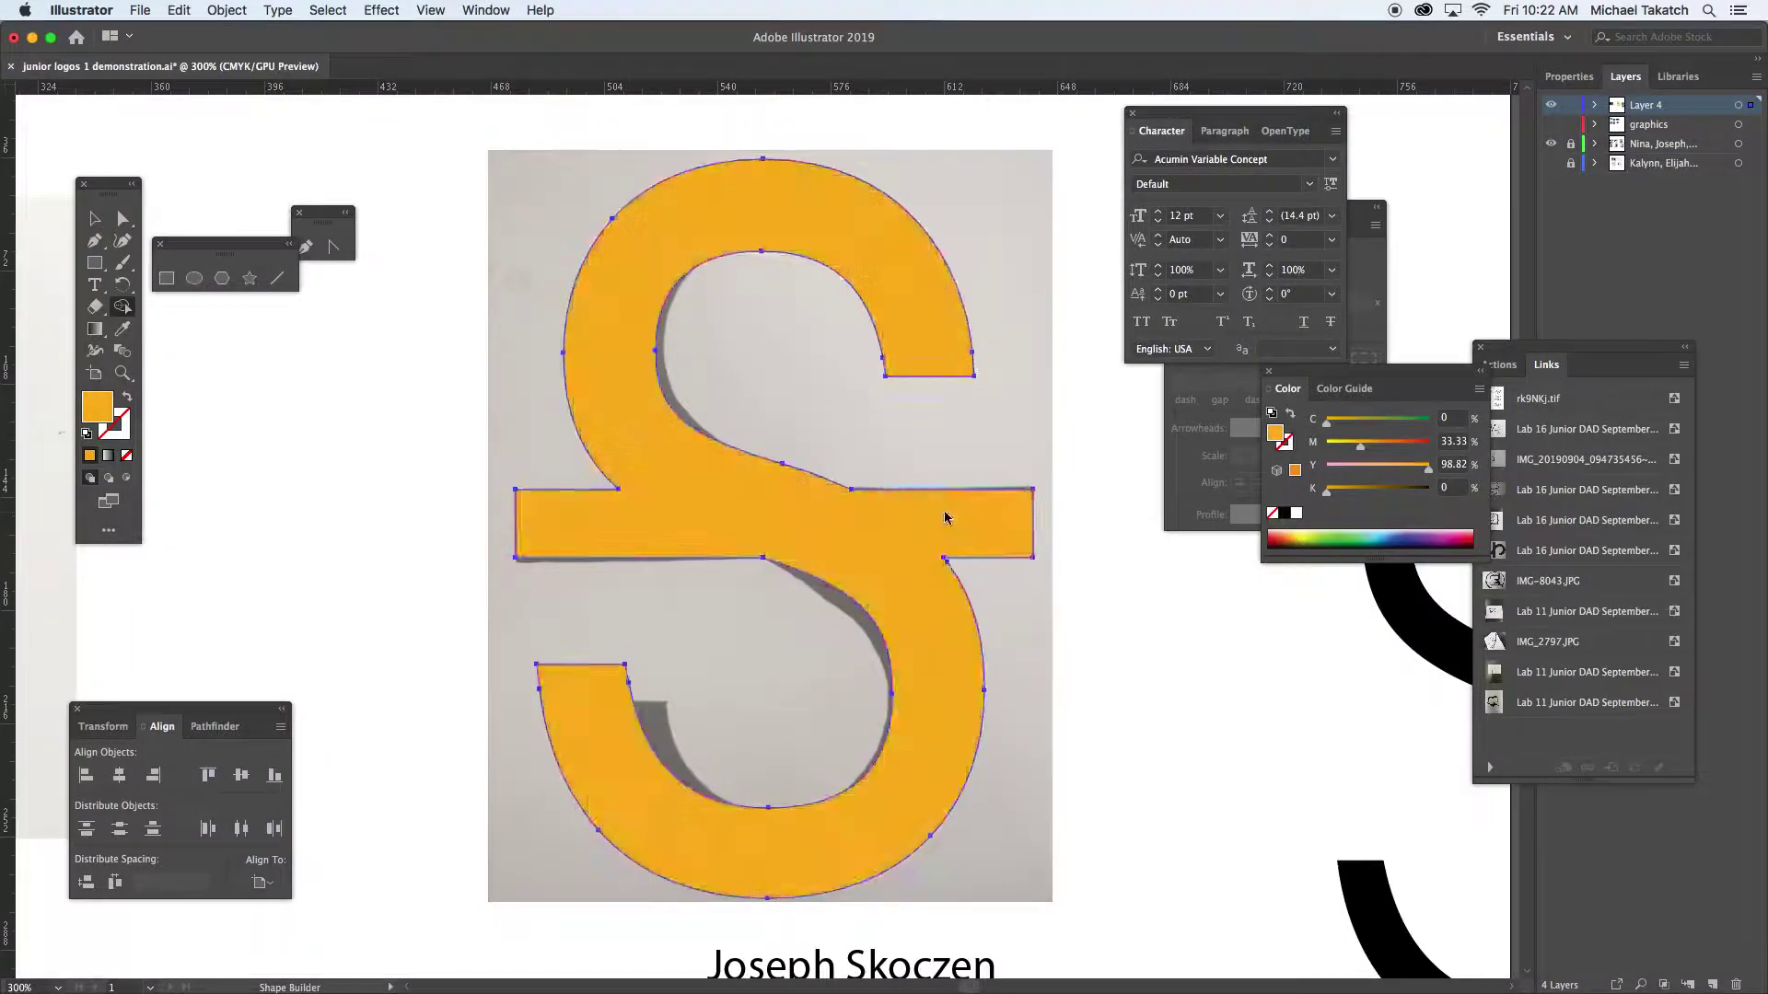
{"action": "left_click", "coordinate": [94, 219]}
Drag the orange S left, clear of the grey reference photo, zooming out to 200%, then deselect it
{"action": "left_click", "coordinate": [268, 347]}
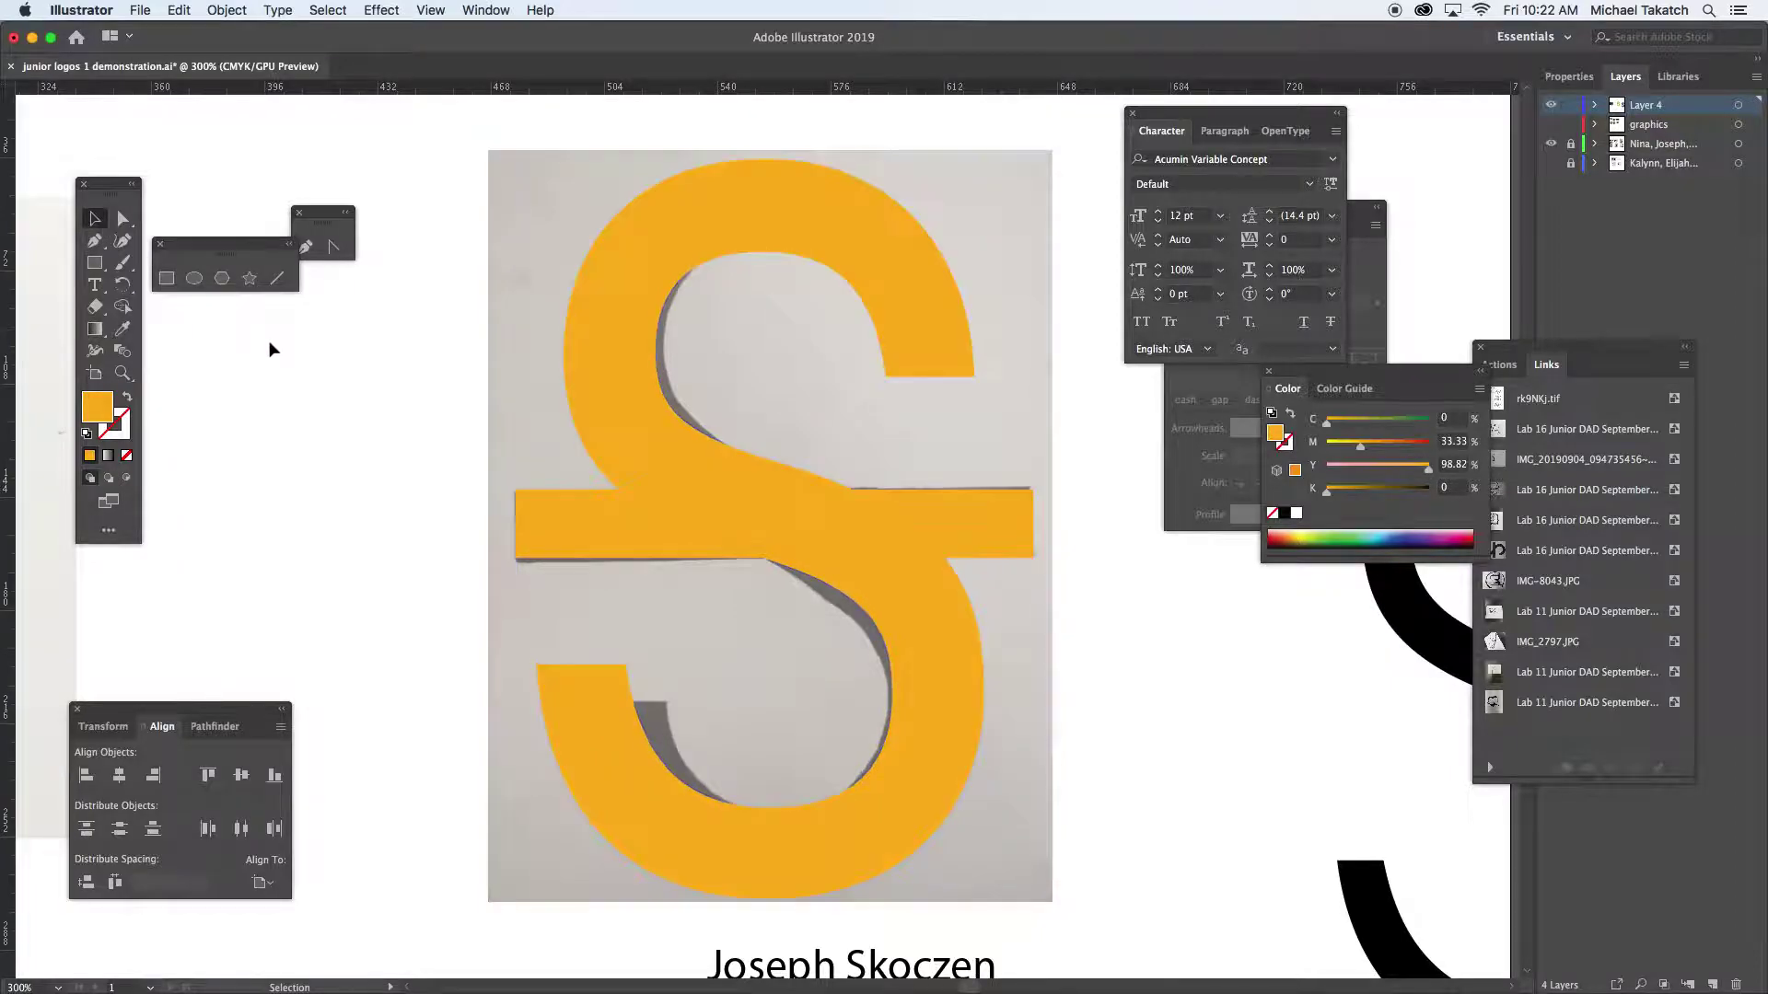
{"action": "left_click_drag", "start_coordinate": [618, 477], "coordinate": [295, 438]}
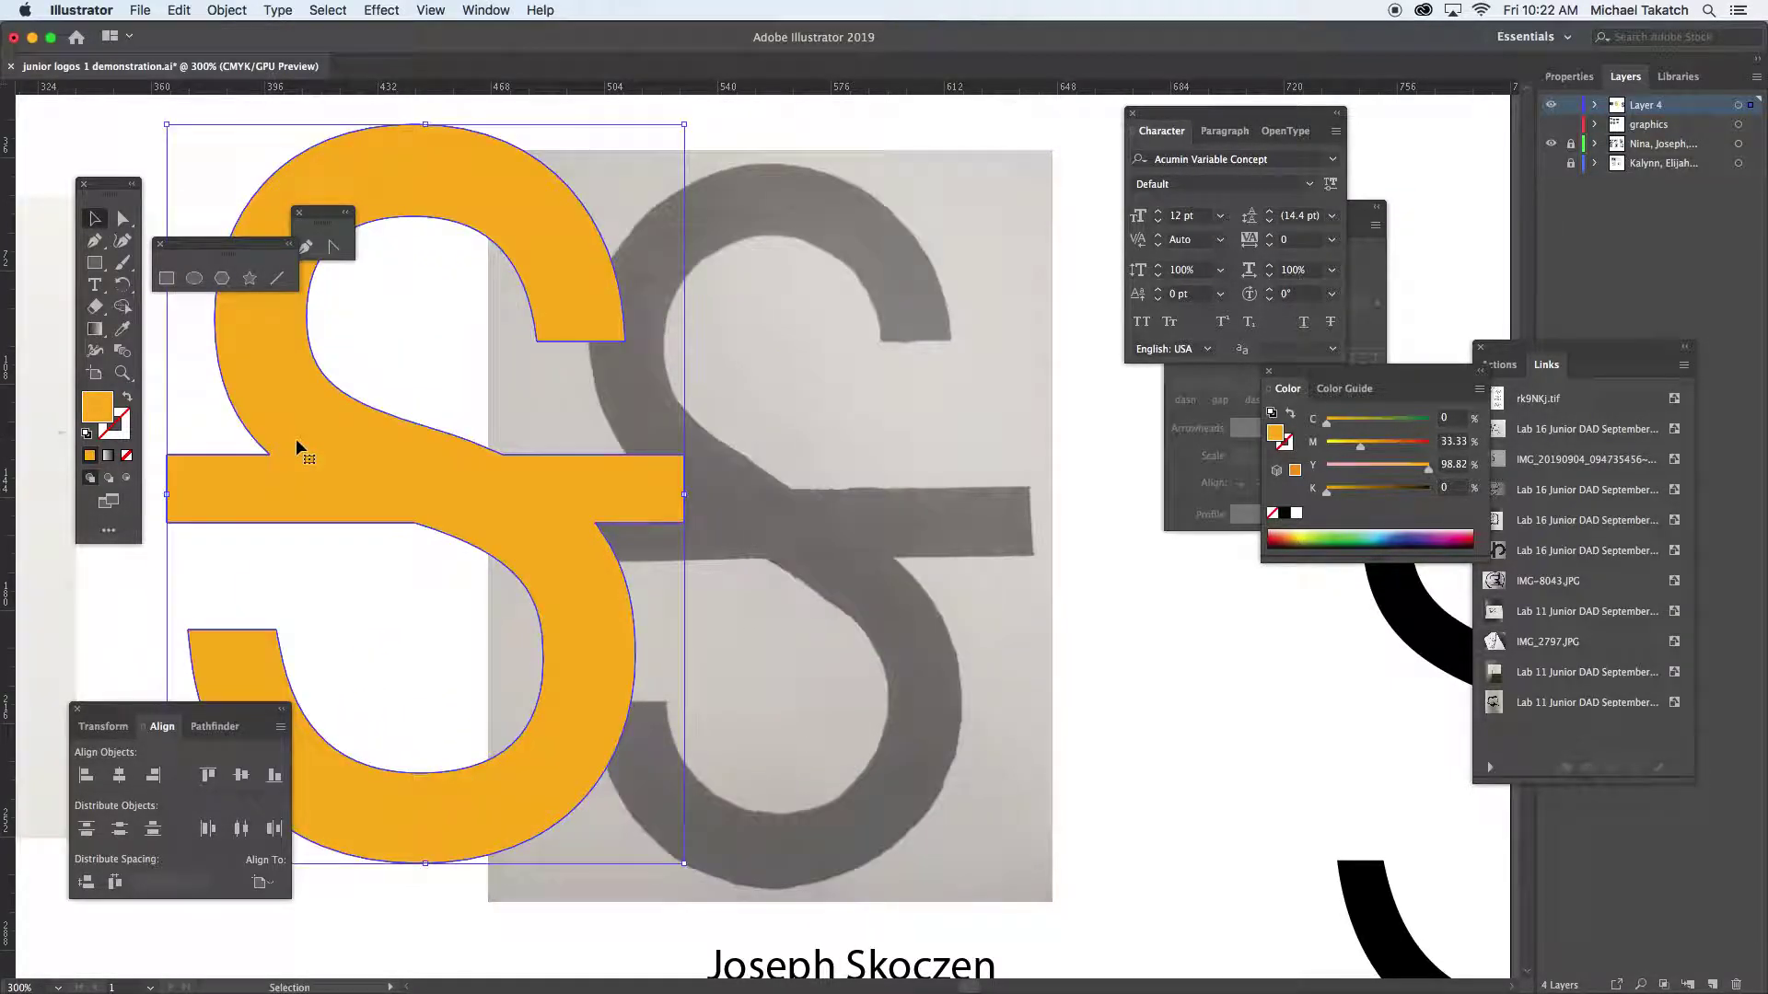
{"action": "key", "text": "super+minus"}
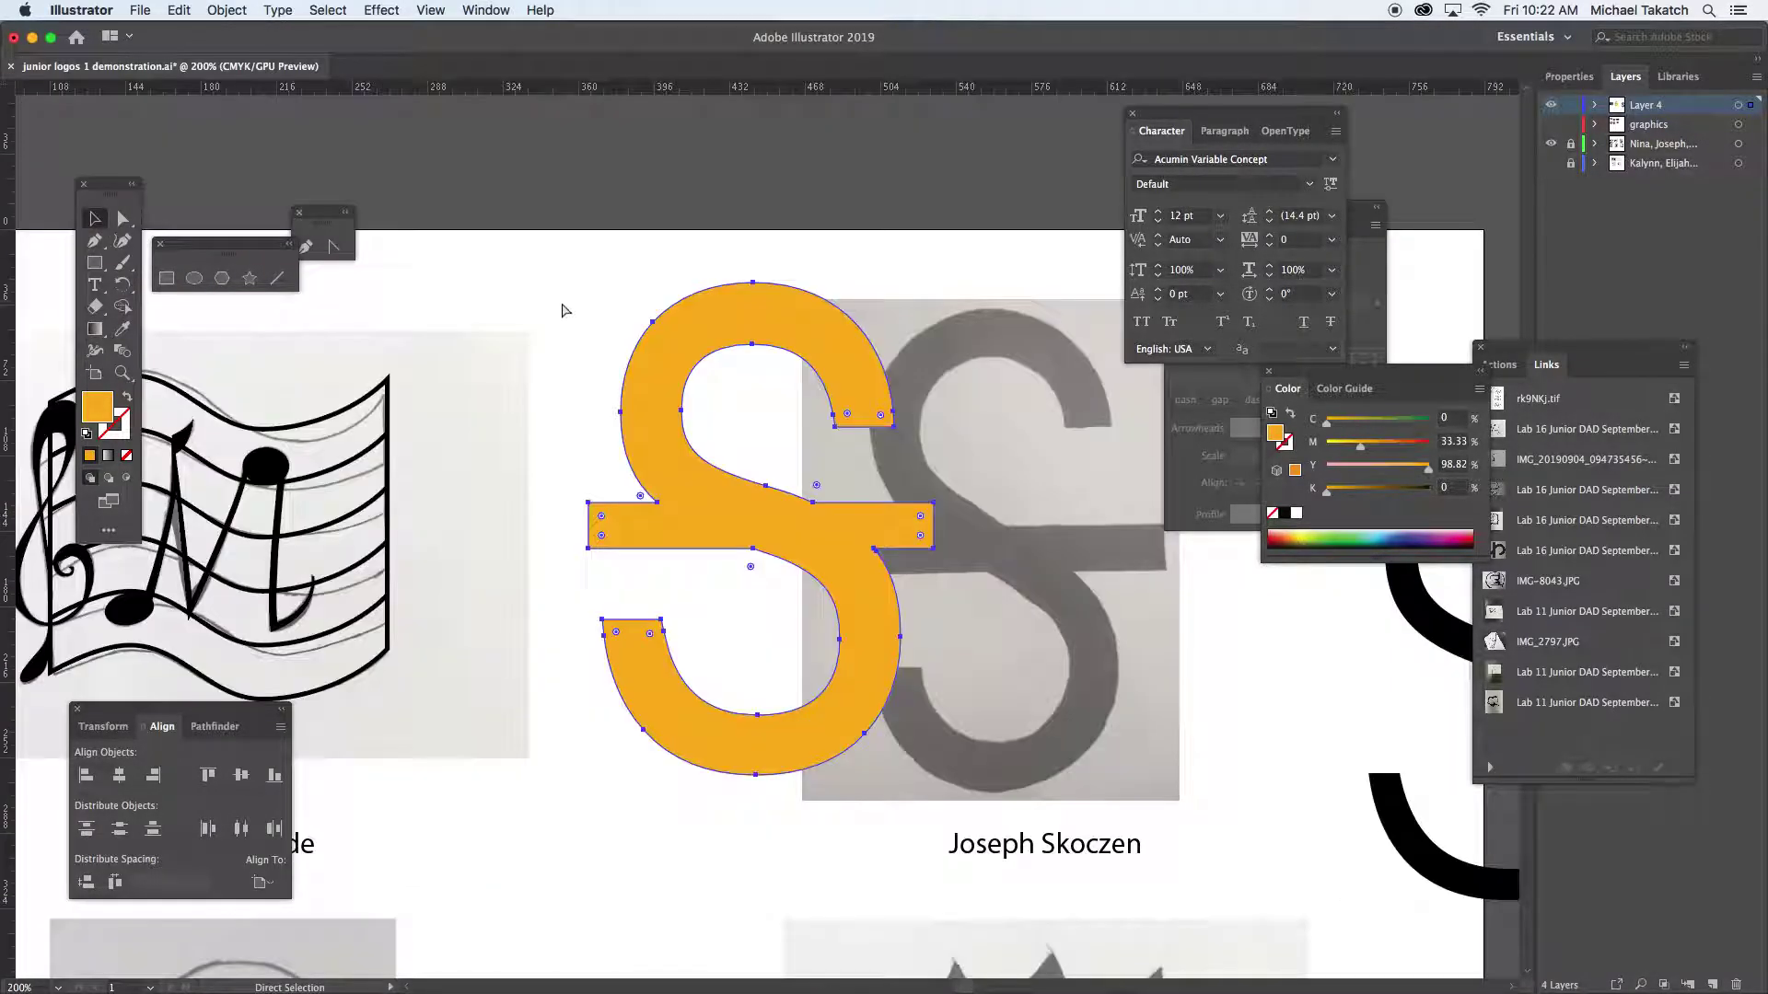
{"action": "left_click", "coordinate": [716, 322]}
{"action": "left_click_drag", "start_coordinate": [716, 322], "coordinate": [600, 296]}
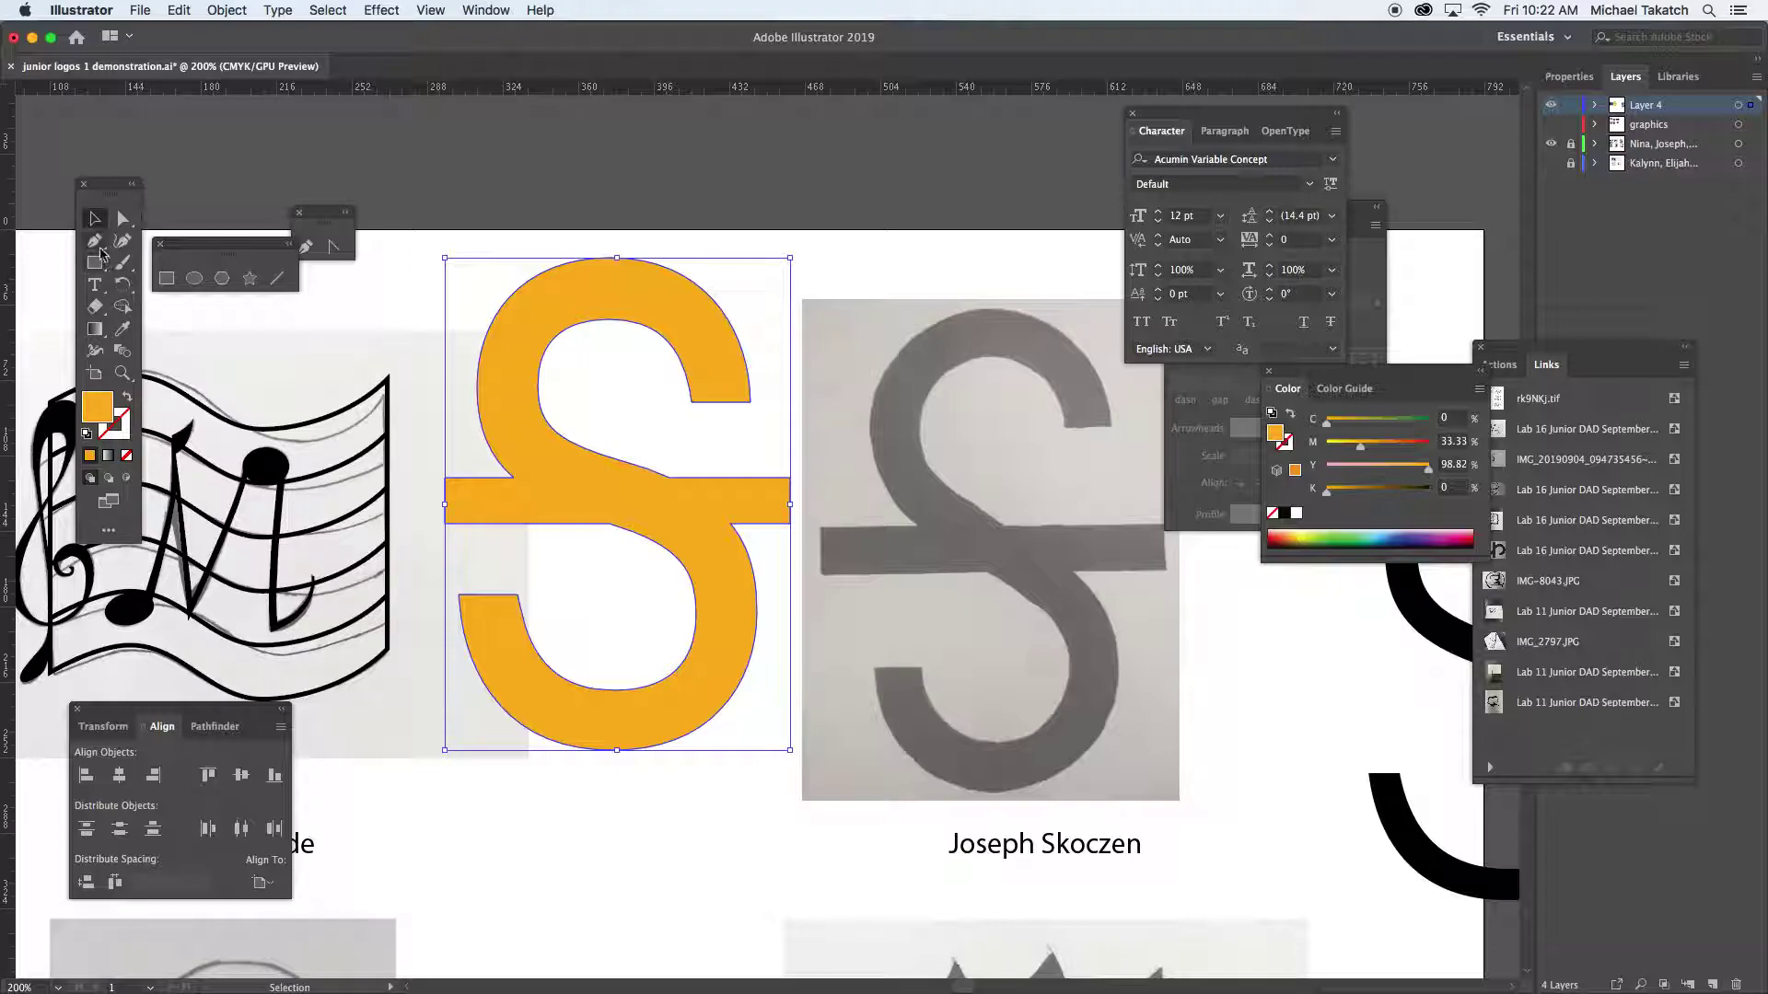
{"action": "left_click", "coordinate": [96, 242]}
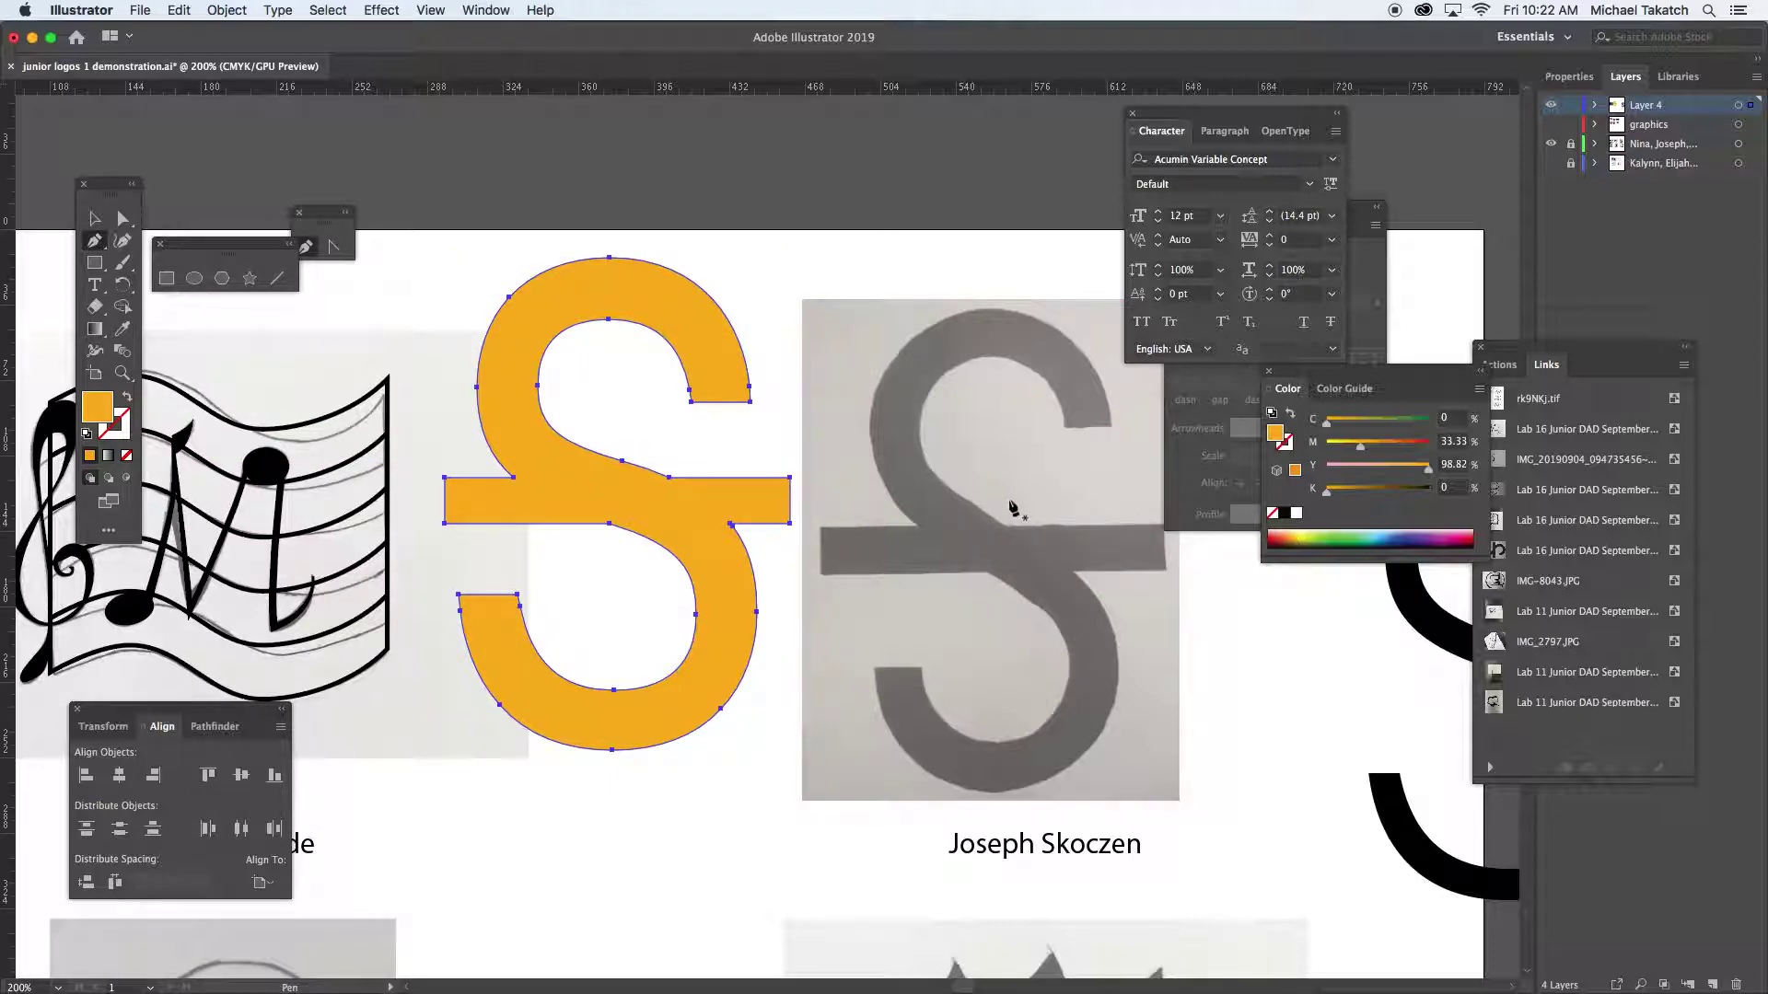
{"action": "key", "text": "super+shift+a"}
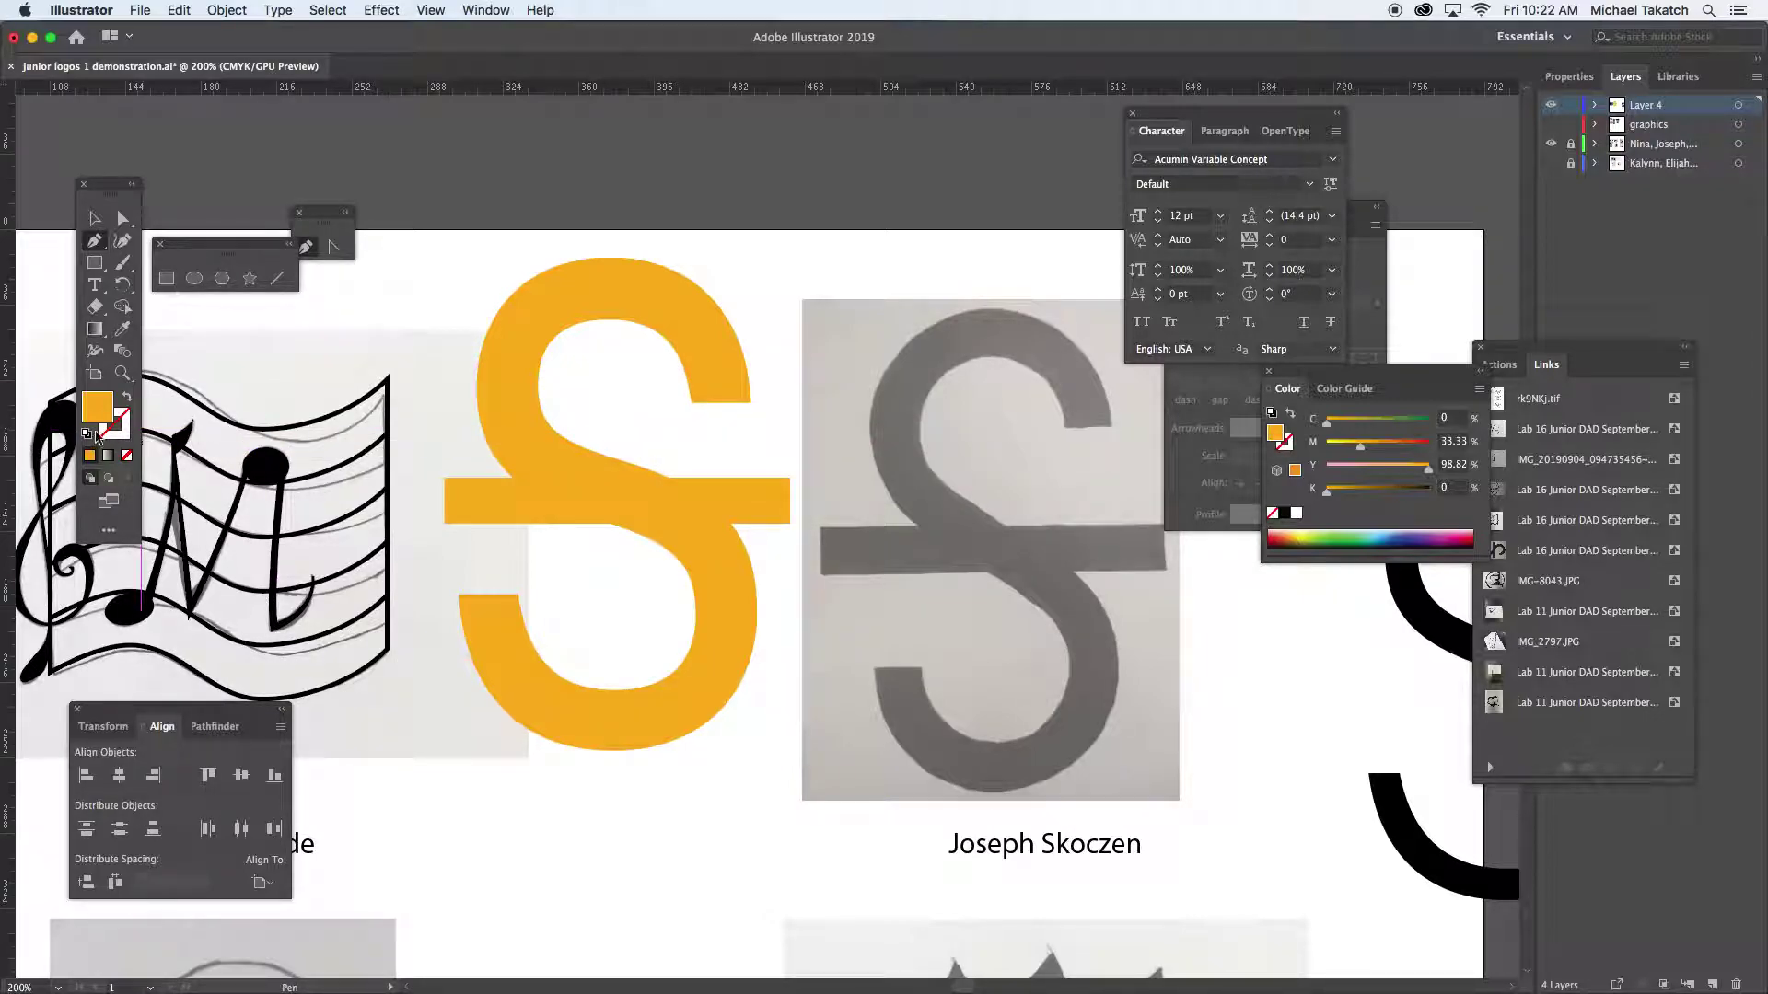
Swap fill and stroke so the path is unfilled with a blue stroke
{"action": "left_click", "coordinate": [128, 398]}
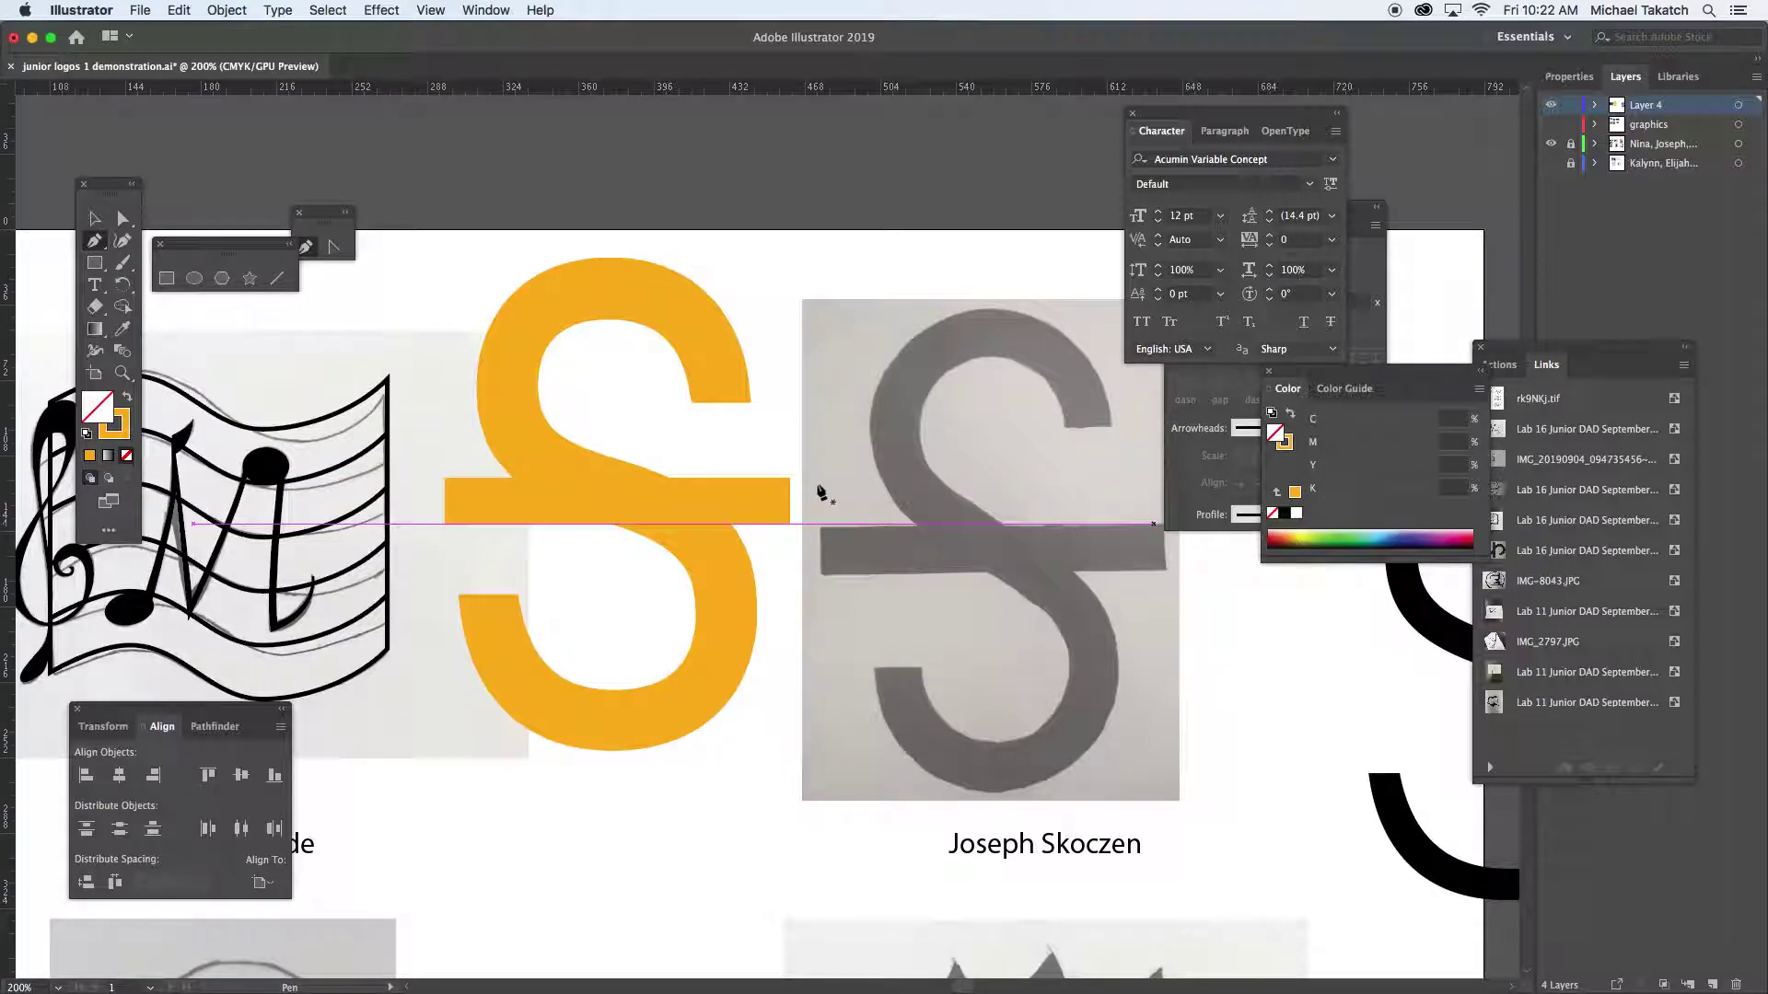
{"action": "left_click", "coordinate": [113, 424]}
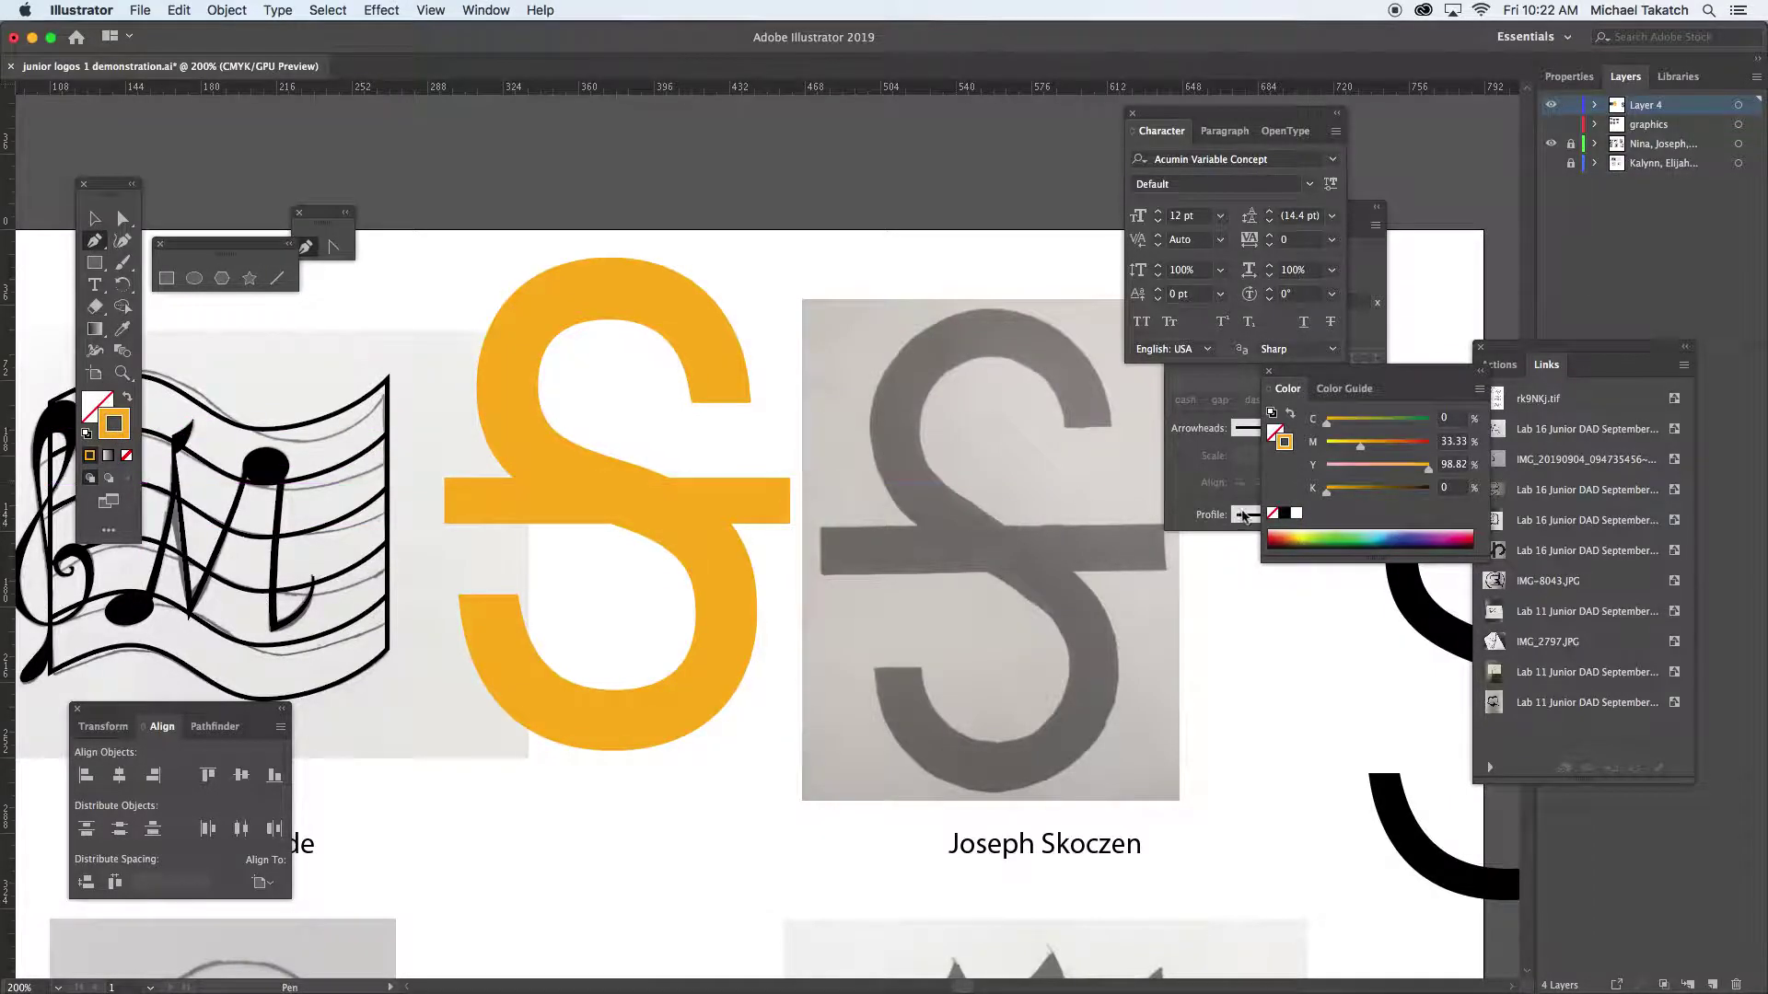
{"action": "left_click", "coordinate": [1410, 534]}
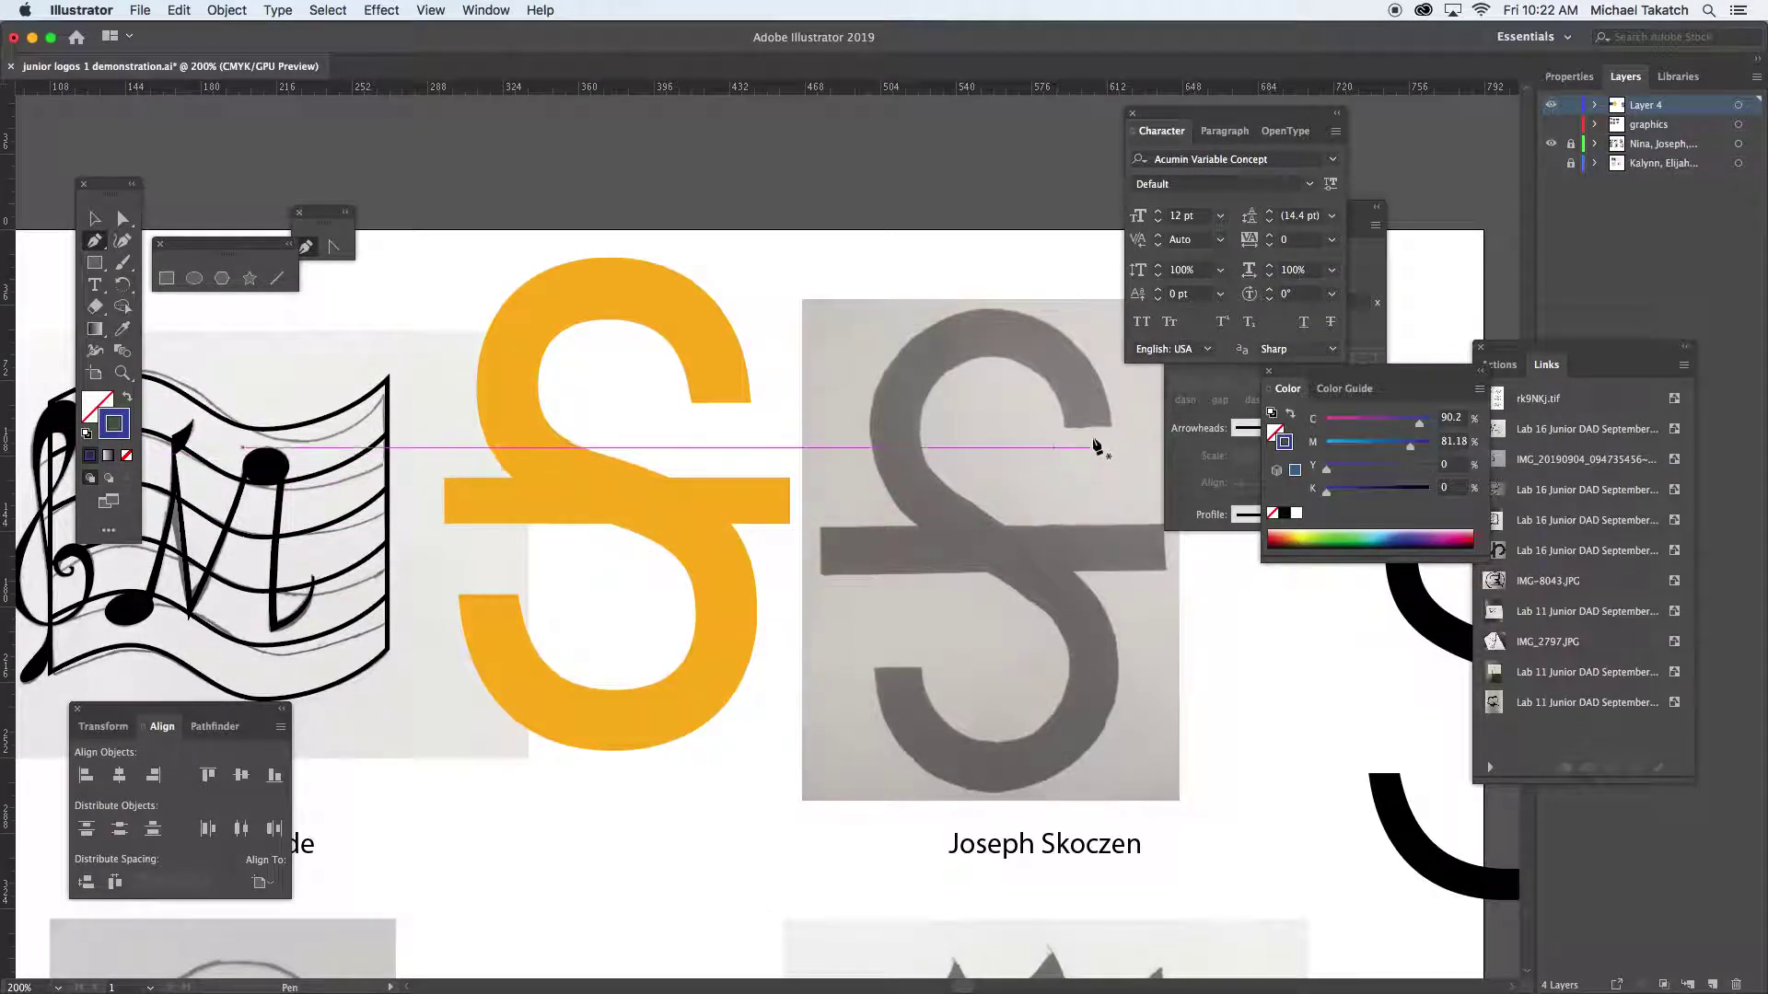
Trace the grey S's centre line with a curved pen path from its top end to the bottom-left tip
{"action": "left_click_drag", "start_coordinate": [1088, 427], "coordinate": [1081, 408]}
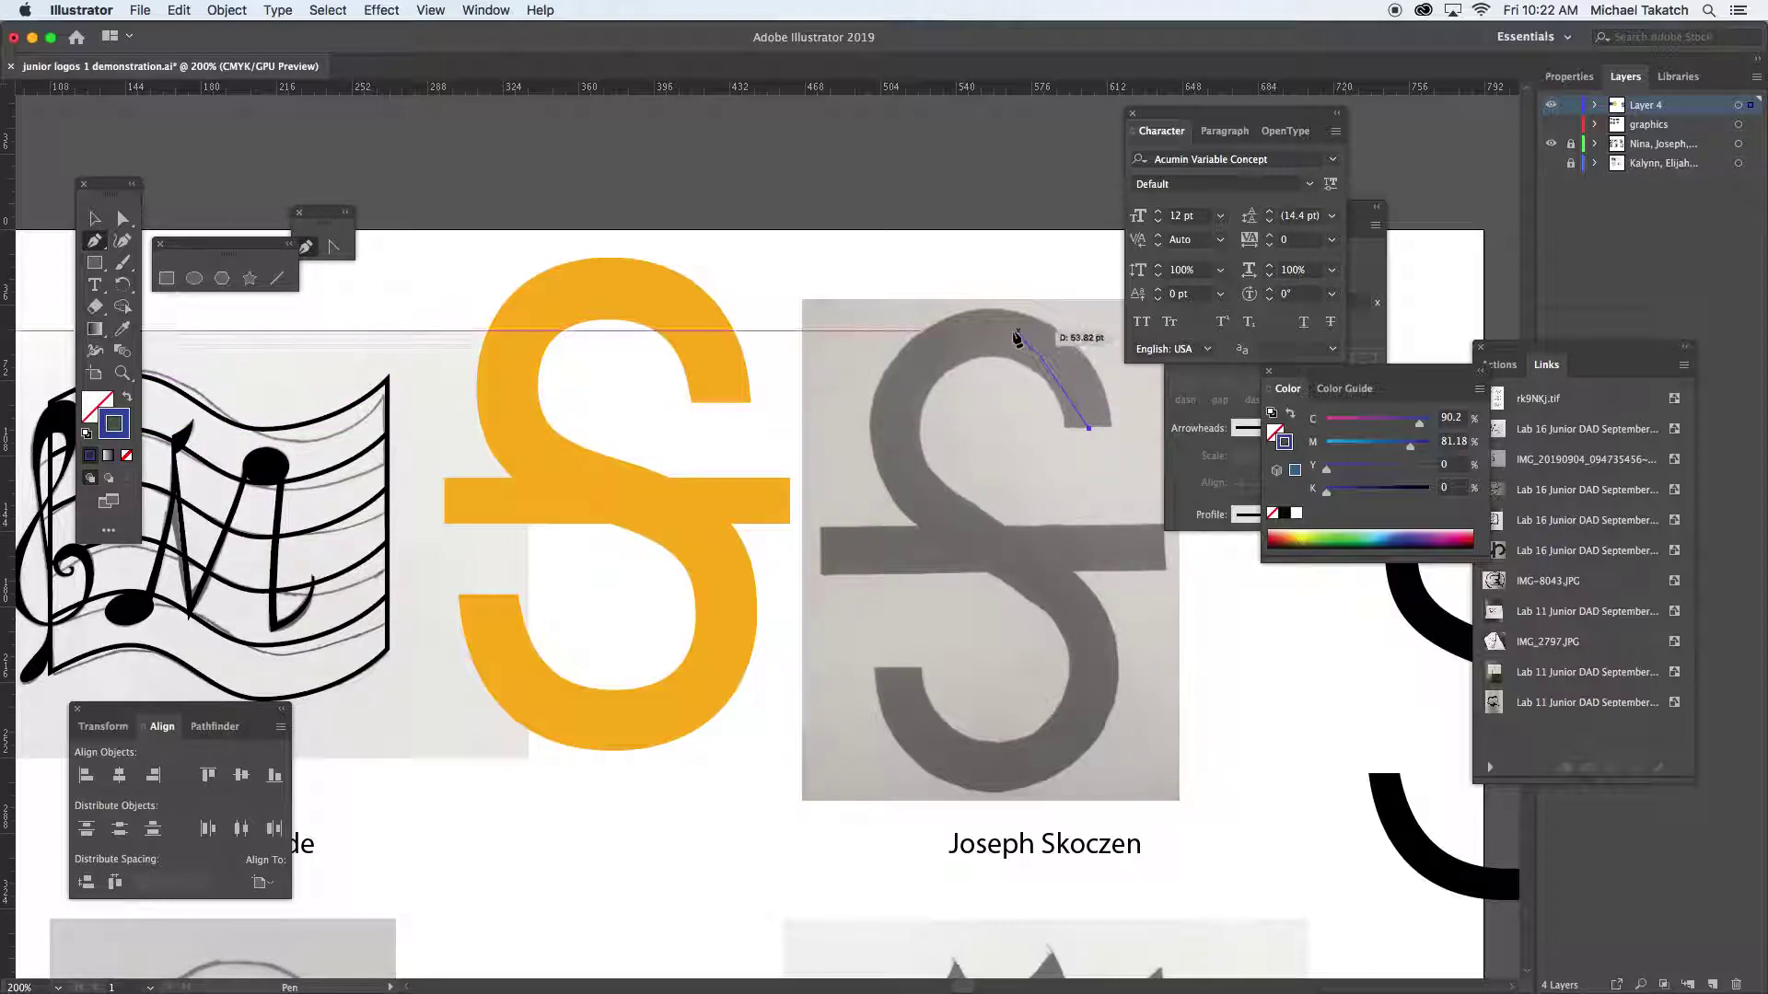
{"action": "left_click_drag", "start_coordinate": [987, 331], "coordinate": [885, 331]}
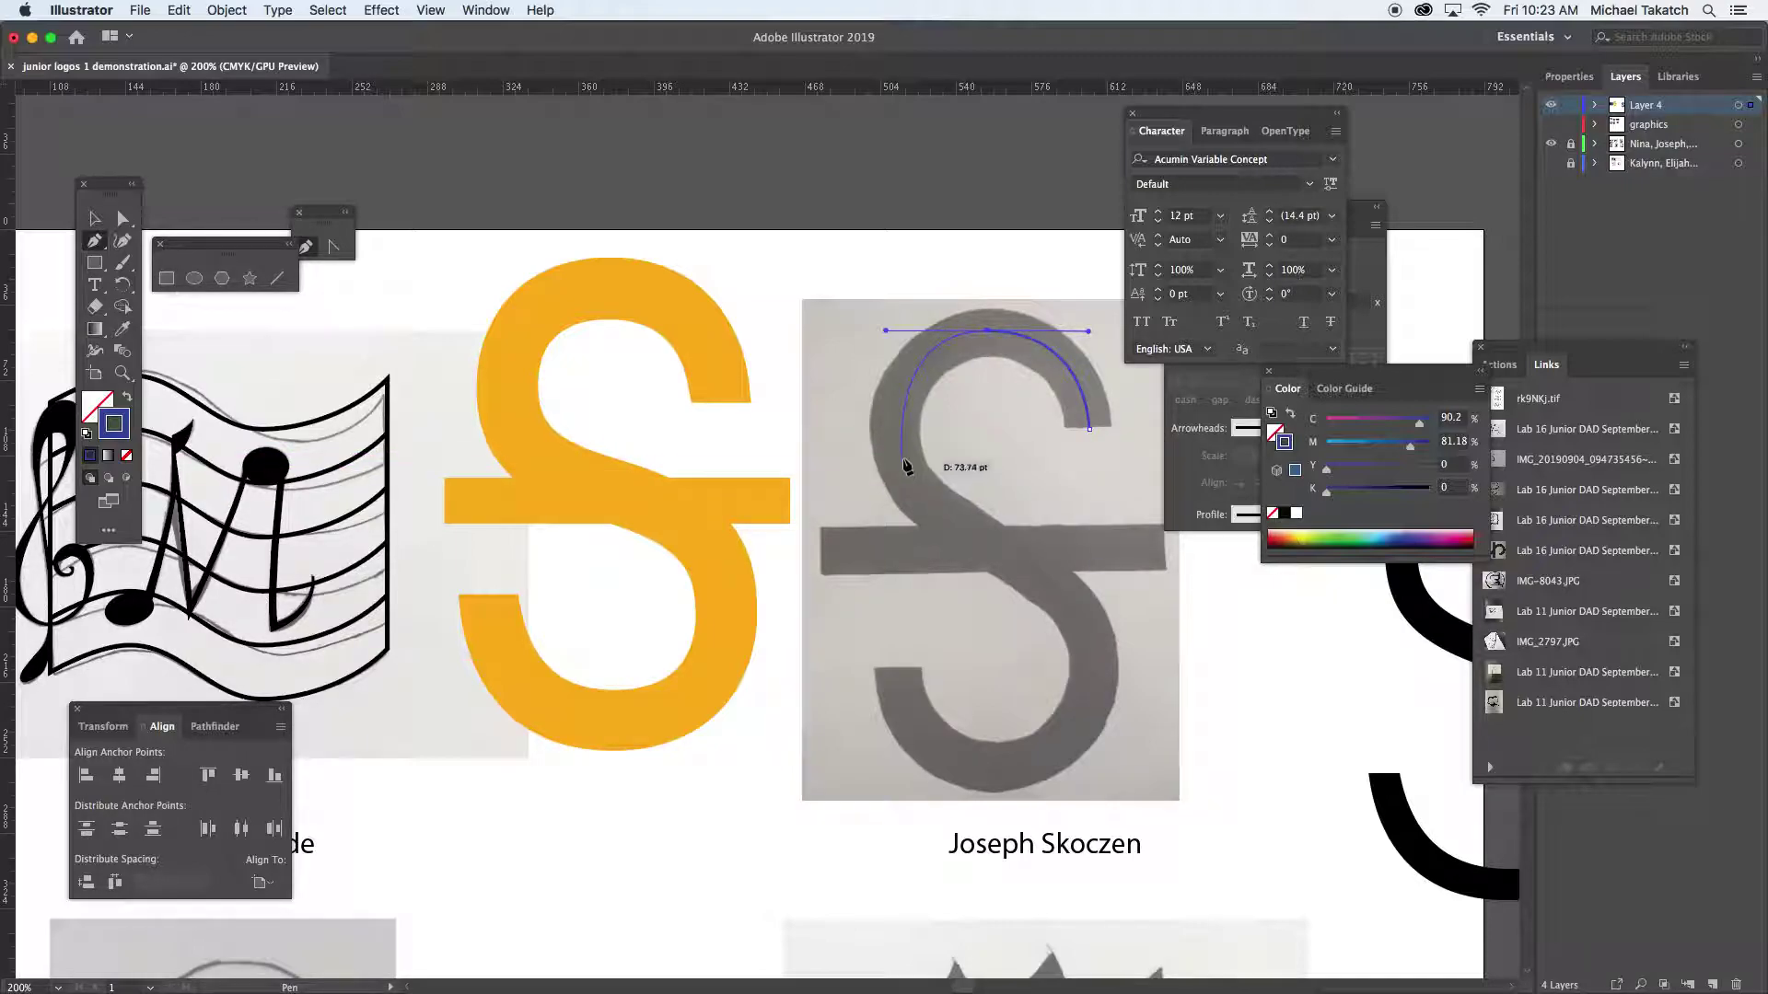
{"action": "mouse_move", "coordinate": [911, 467]}
{"action": "left_mouse_down"}
{"action": "mouse_move", "coordinate": [903, 425]}
{"action": "mouse_move", "coordinate": [914, 483]}
{"action": "left_mouse_up"}
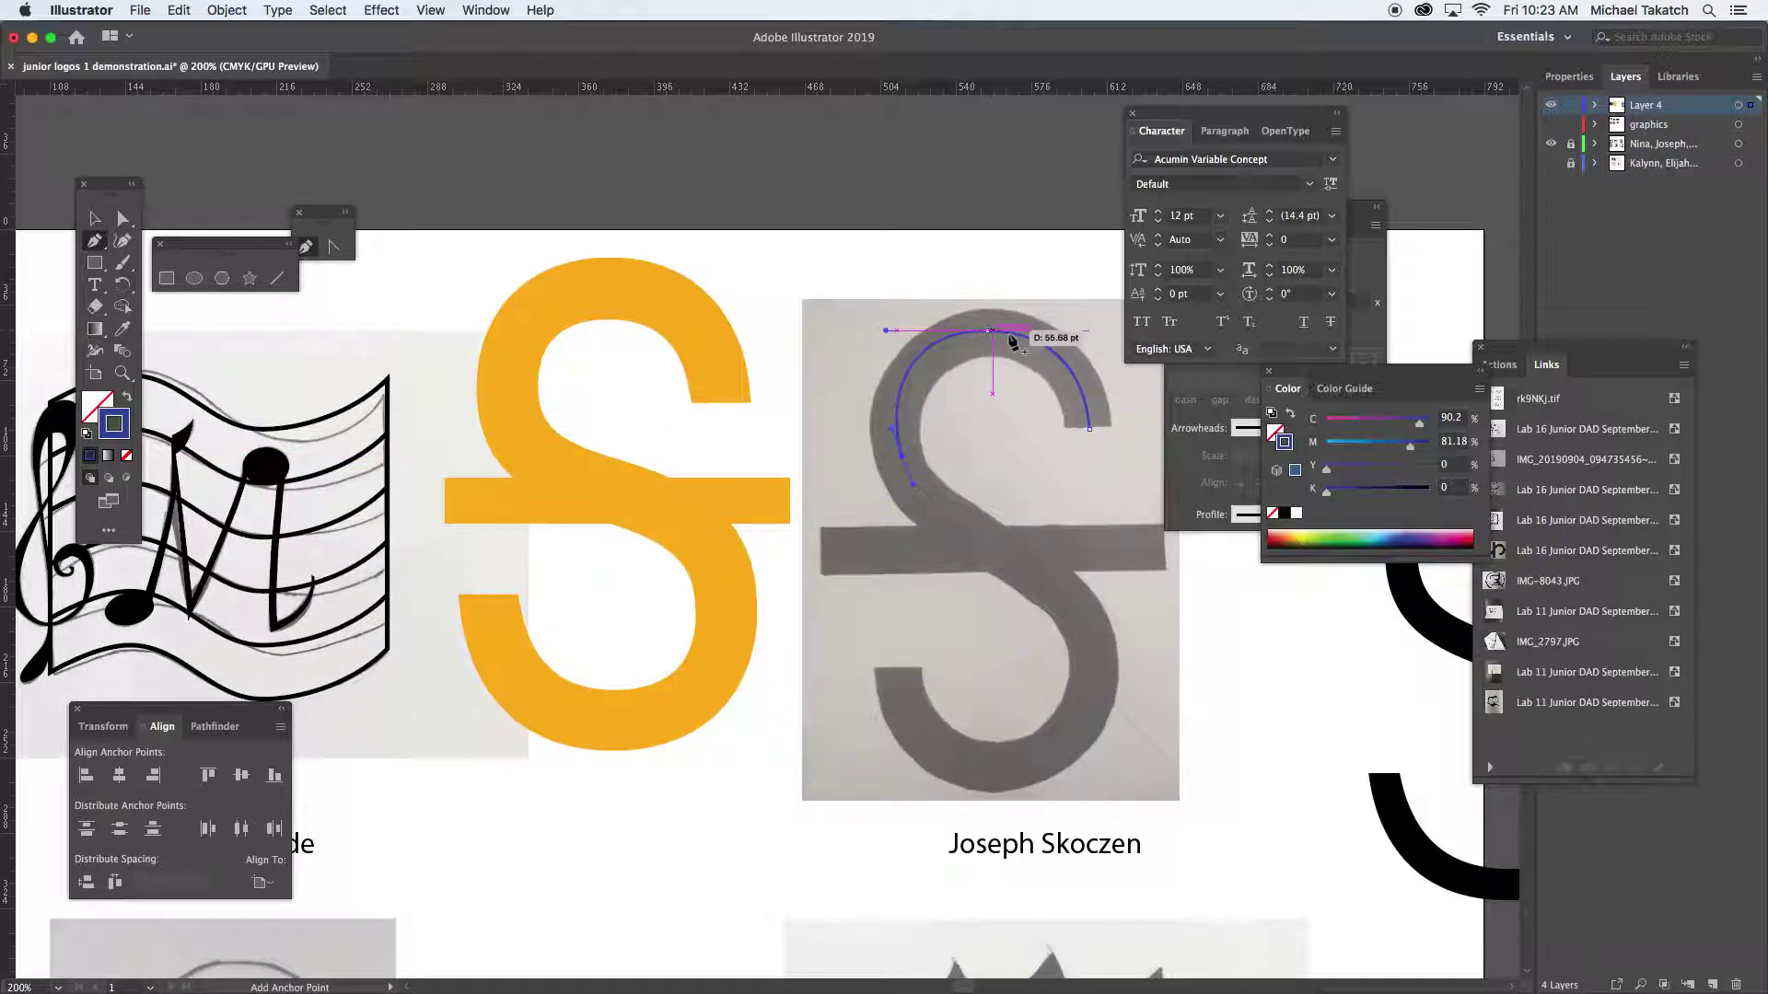
{"action": "left_click_drag", "start_coordinate": [1092, 627], "coordinate": [1103, 655]}
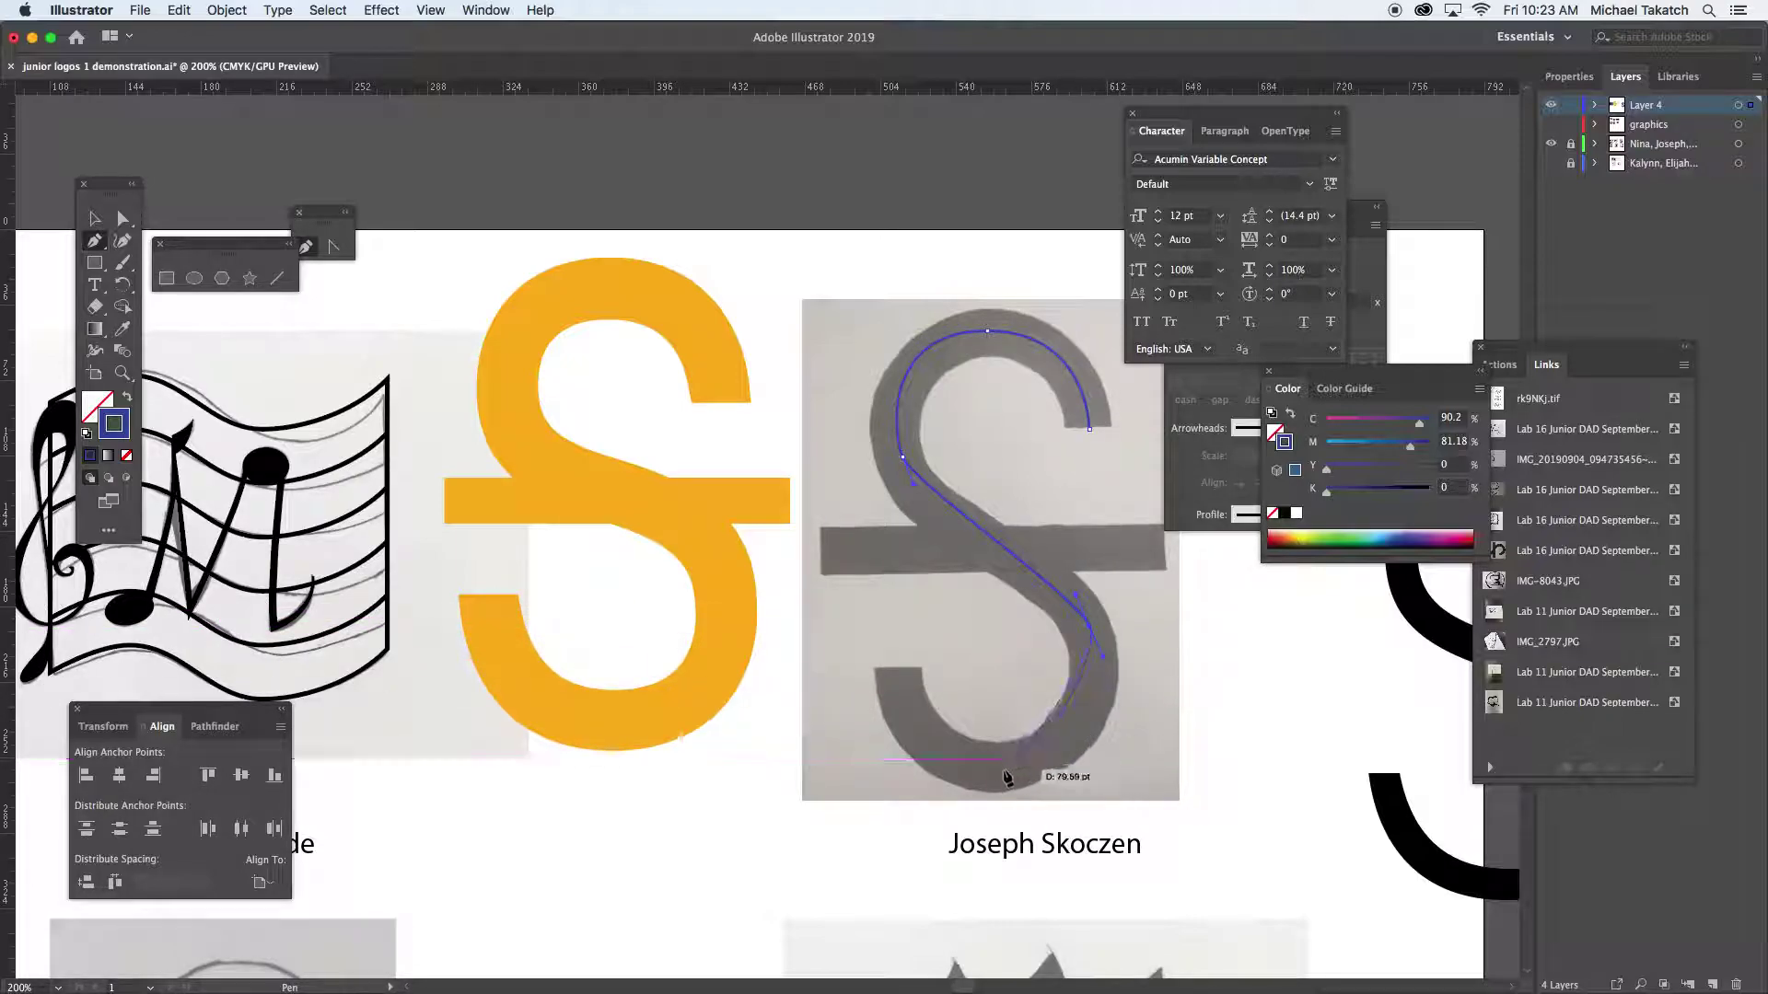
{"action": "left_click_drag", "start_coordinate": [999, 770], "coordinate": [918, 769]}
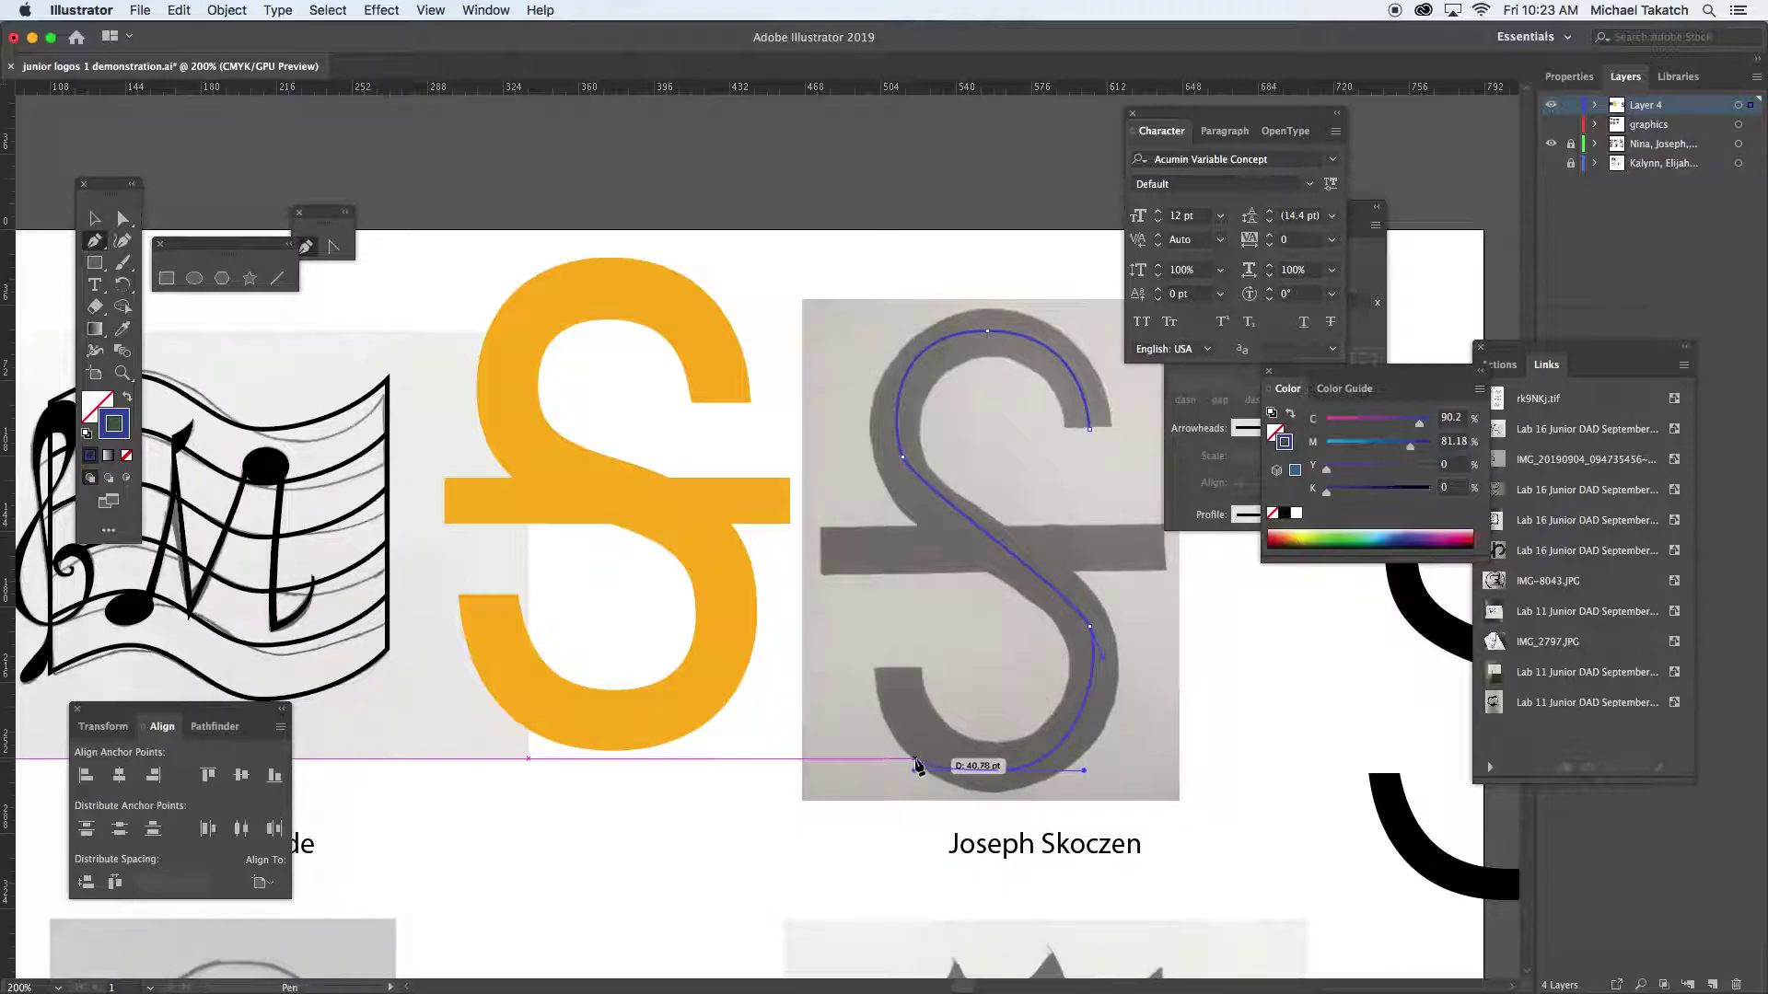
{"action": "key", "text": "super+equal"}
{"action": "left_click_drag", "start_coordinate": [812, 460], "coordinate": [797, 728]}
{"action": "left_click_drag", "start_coordinate": [592, 639], "coordinate": [592, 593]}
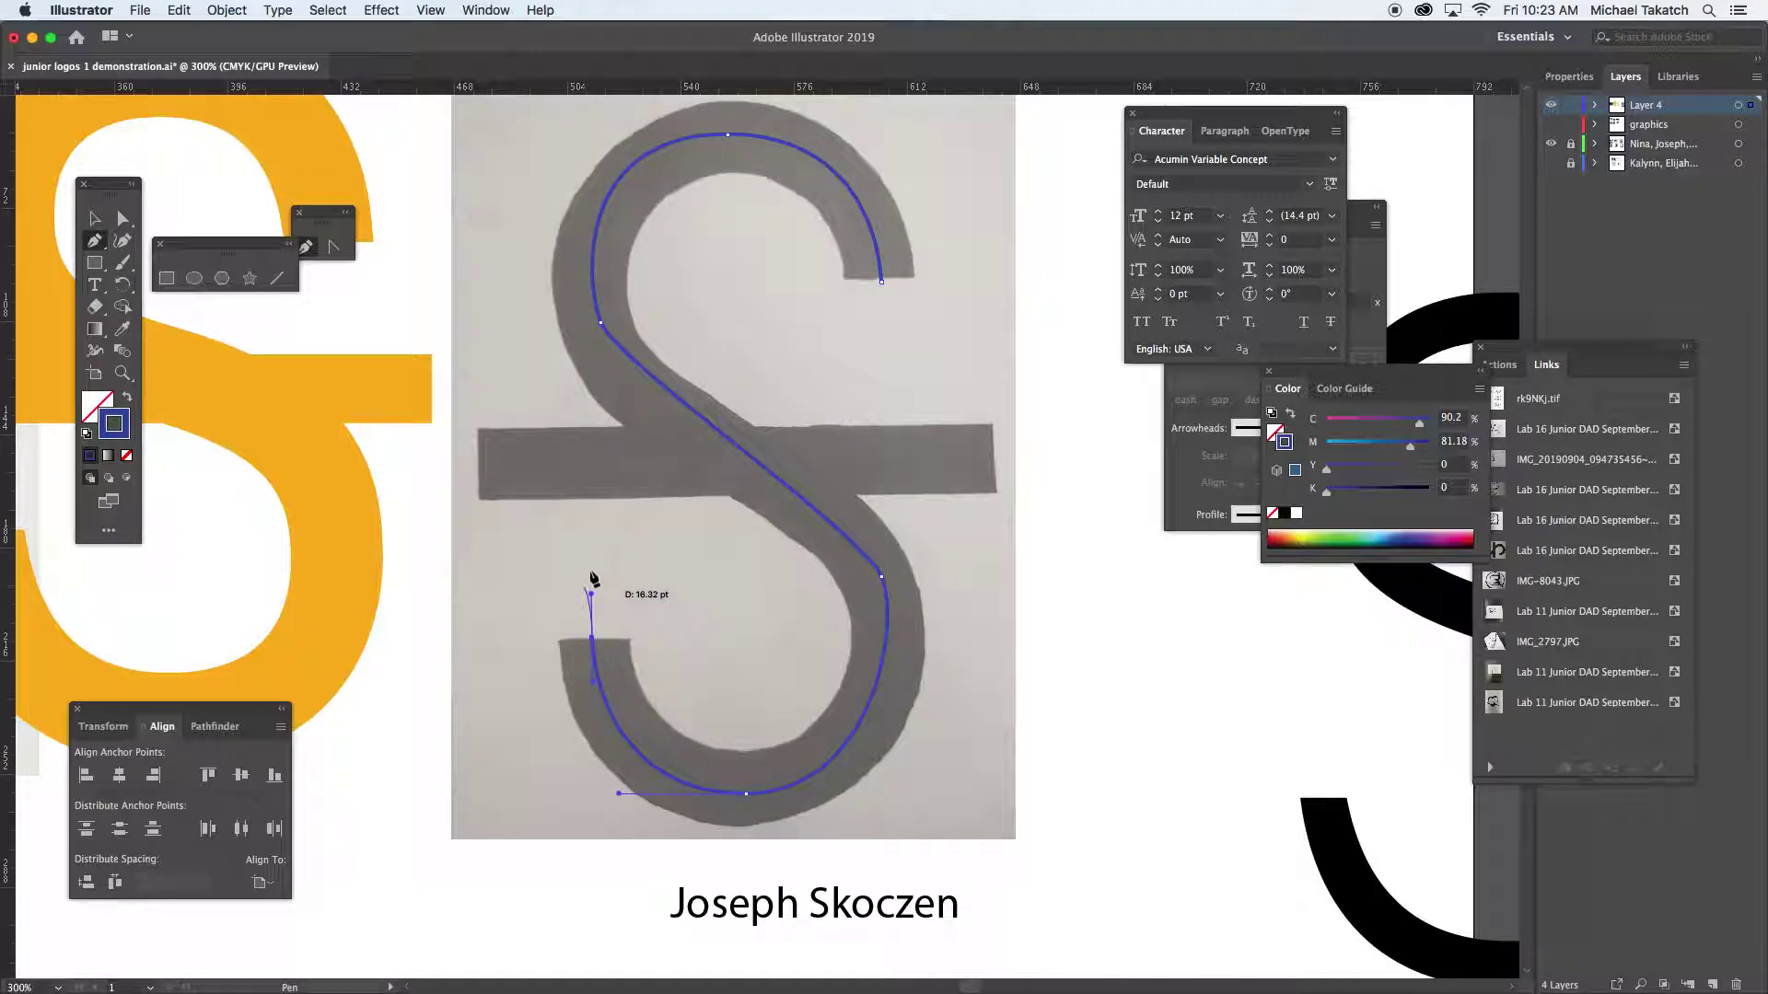
Leave the pen path open, select the blue S path, and bring the Stroke panel into view
{"action": "key", "text": "super"}
{"action": "left_click", "coordinate": [97, 219]}
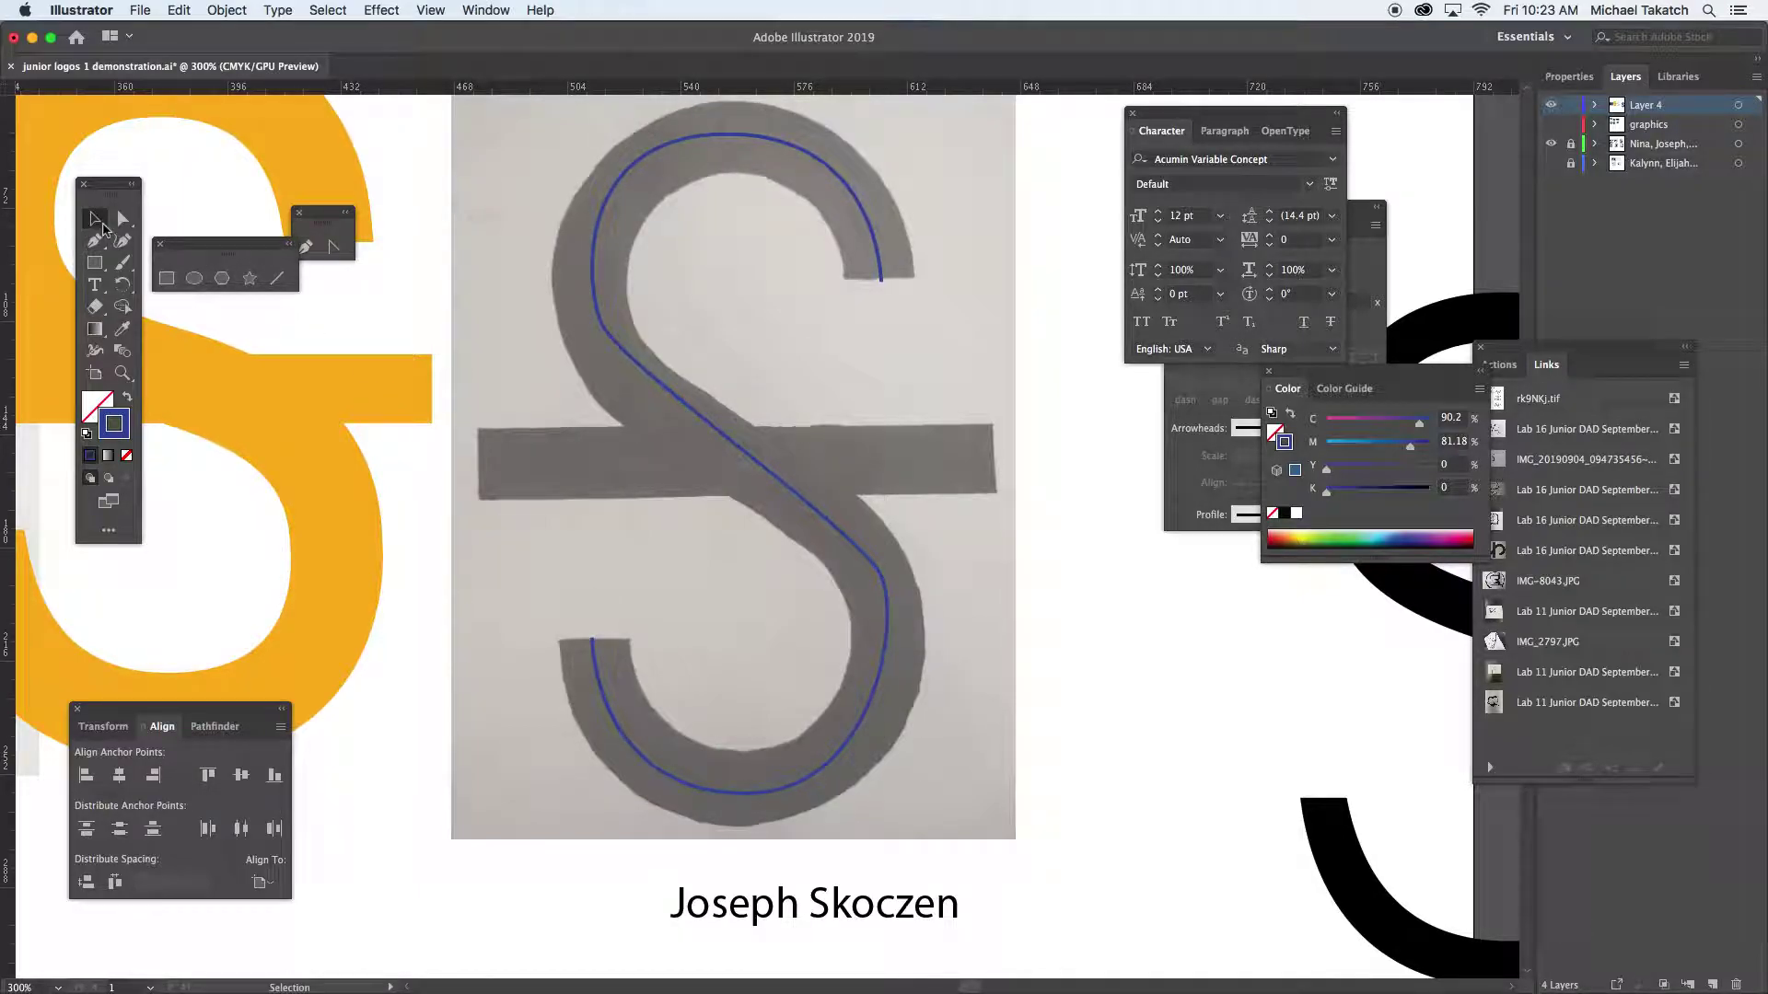
{"action": "left_click", "coordinate": [611, 715]}
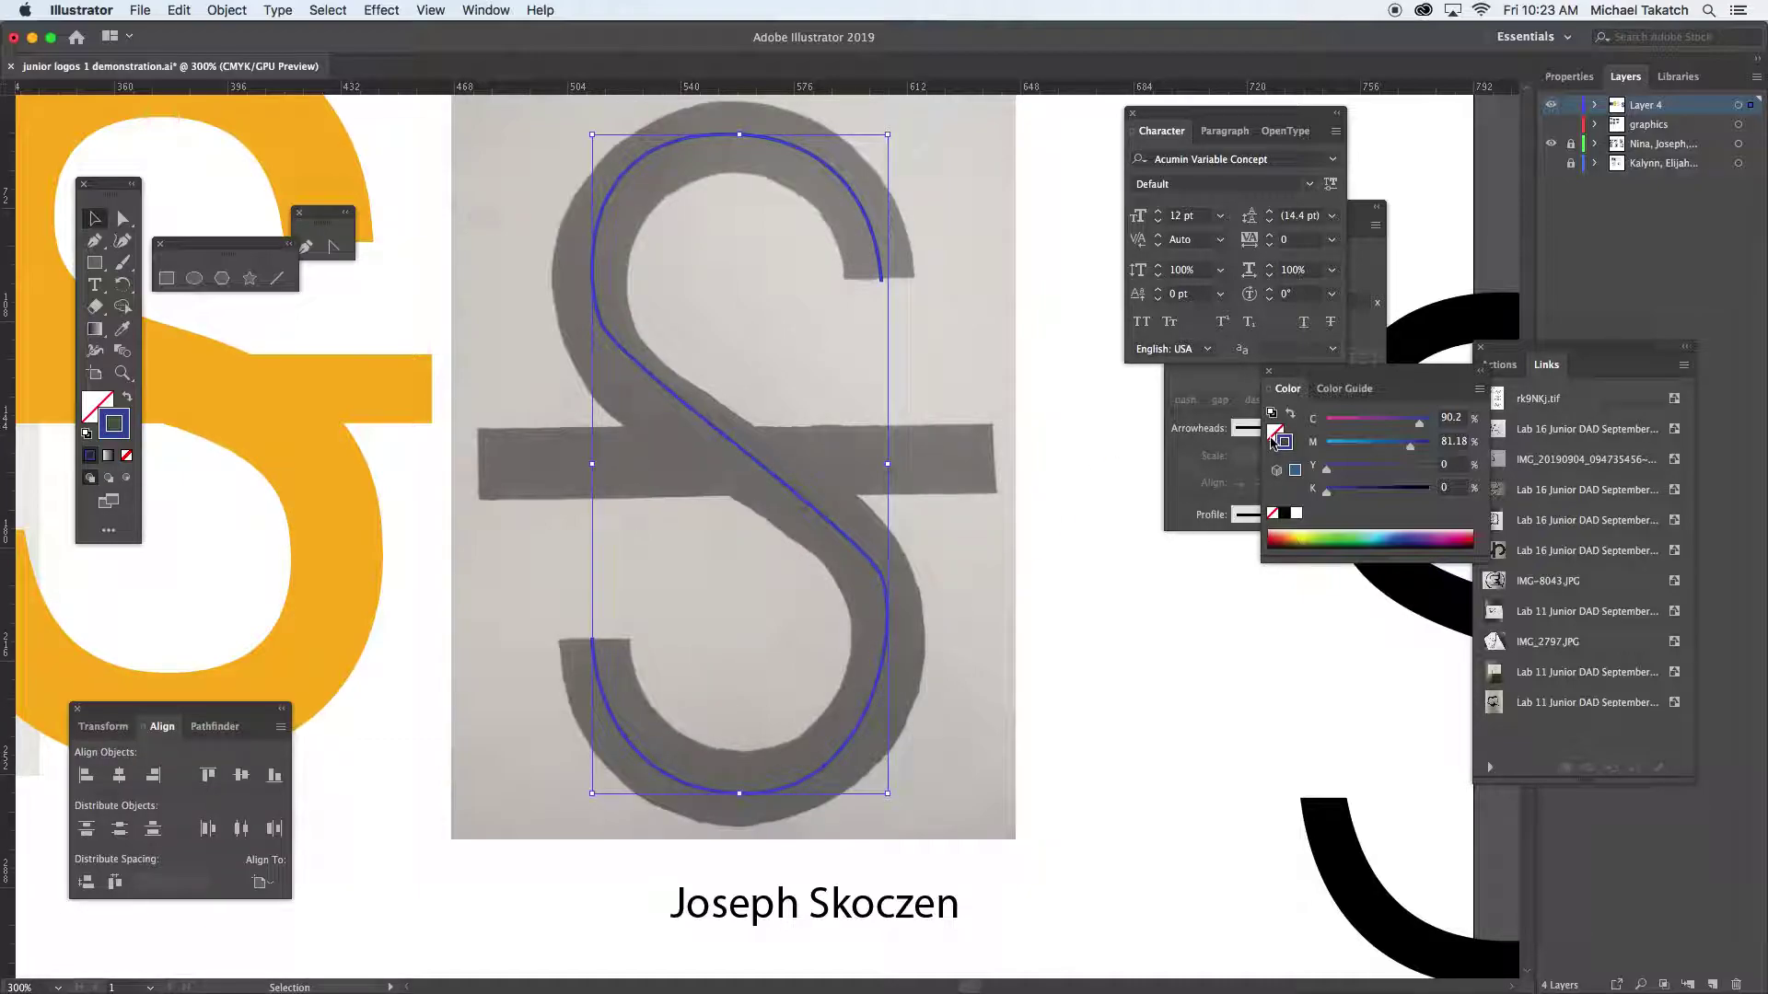
{"action": "left_click", "coordinate": [1363, 287]}
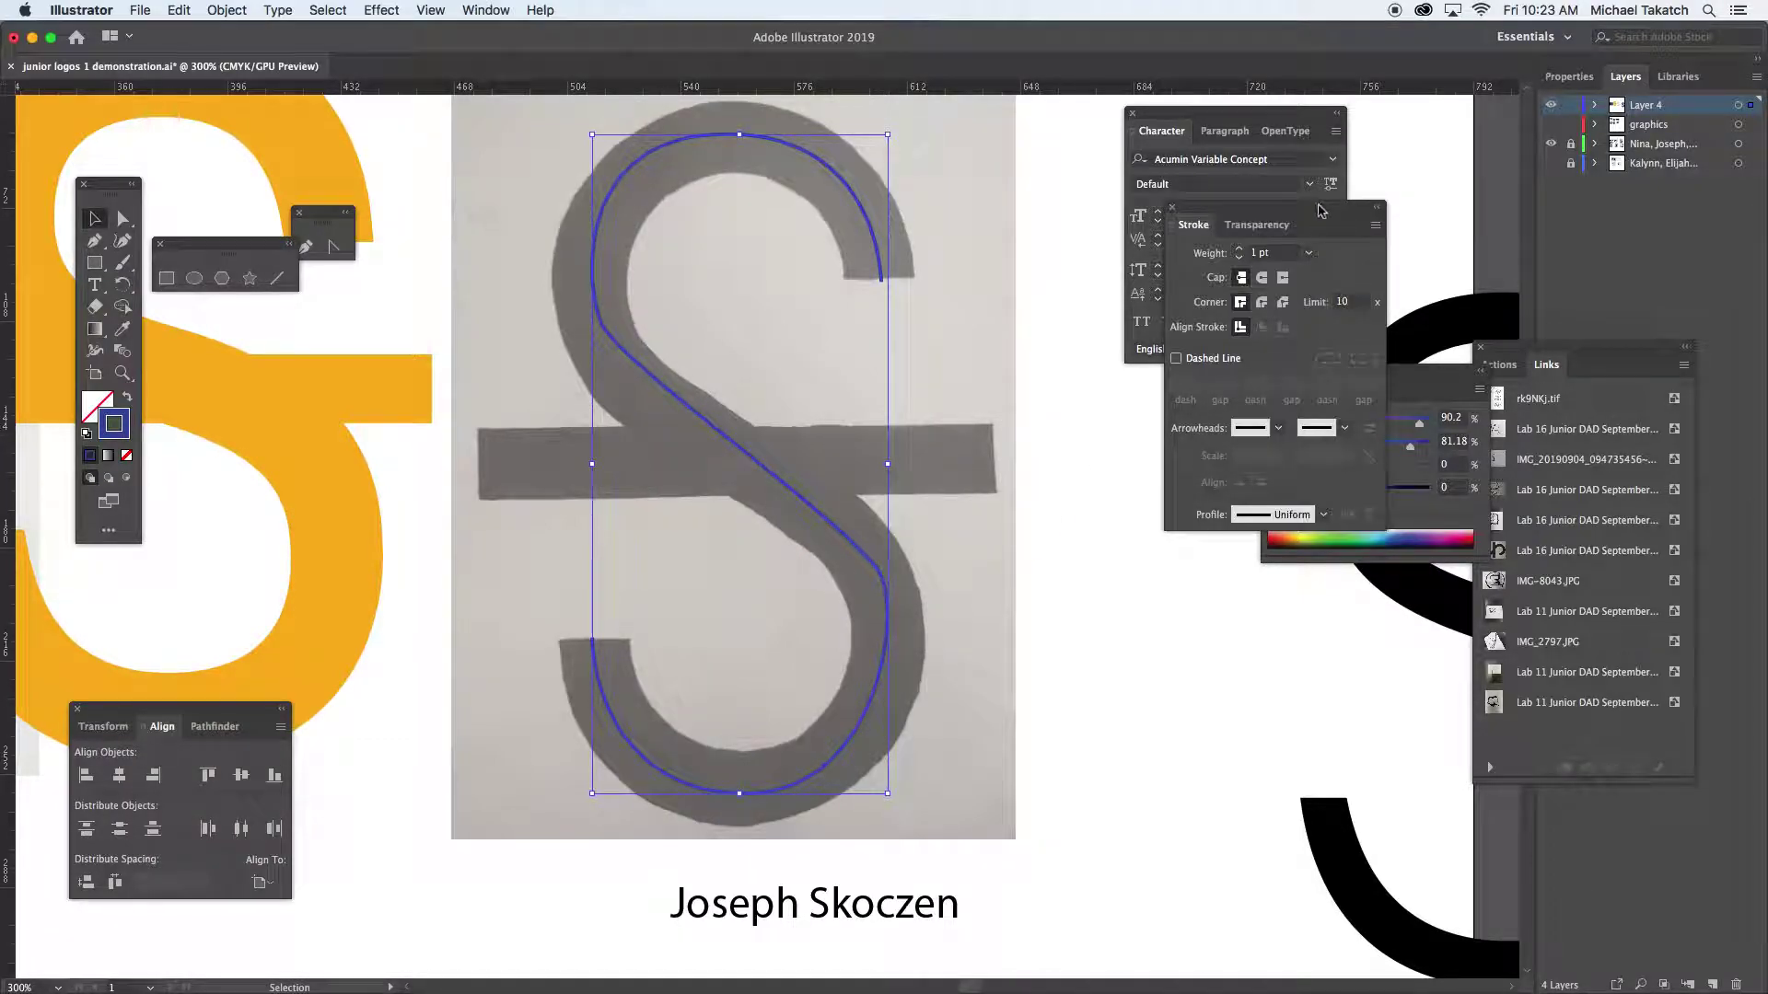
{"action": "mouse_move", "coordinate": [1321, 210]}
{"action": "left_mouse_down"}
{"action": "mouse_move", "coordinate": [1062, 244]}
{"action": "mouse_move", "coordinate": [1059, 273]}
{"action": "left_mouse_up"}
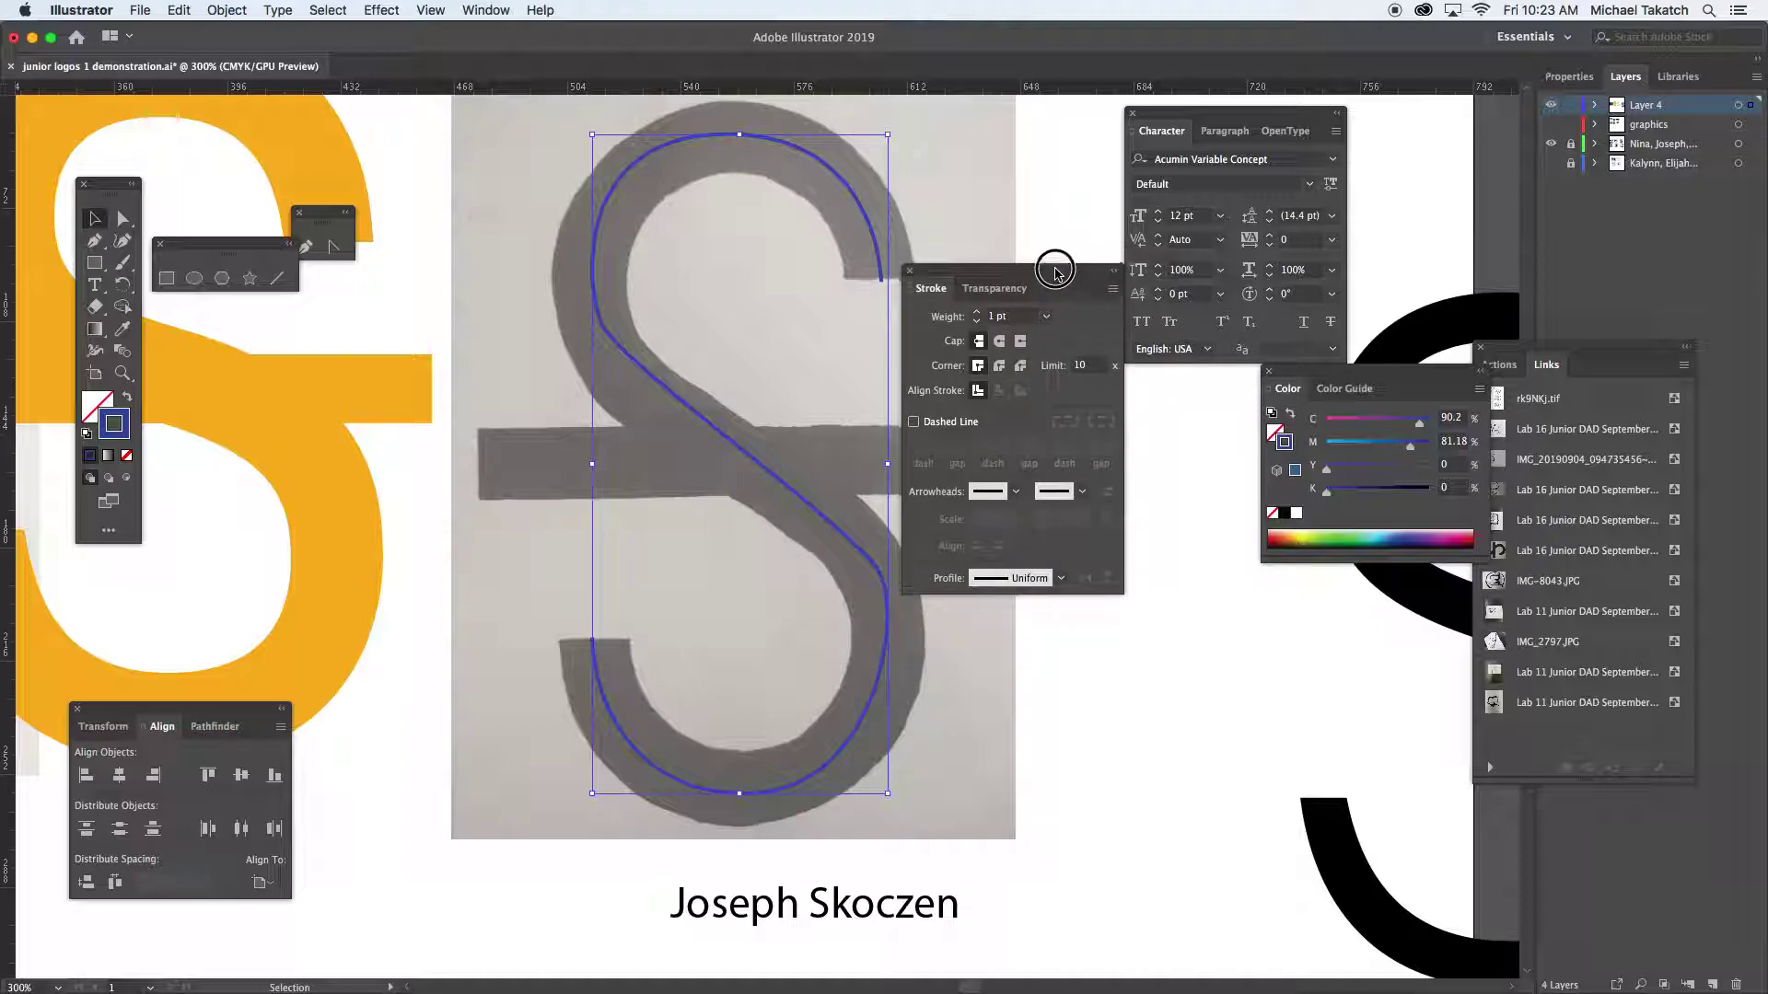
Raise the blue S path's stroke weight step by step up to 29 pt
{"action": "left_click", "coordinate": [978, 314]}
{"action": "left_click", "coordinate": [978, 314]}
{"action": "left_click", "coordinate": [977, 314]}
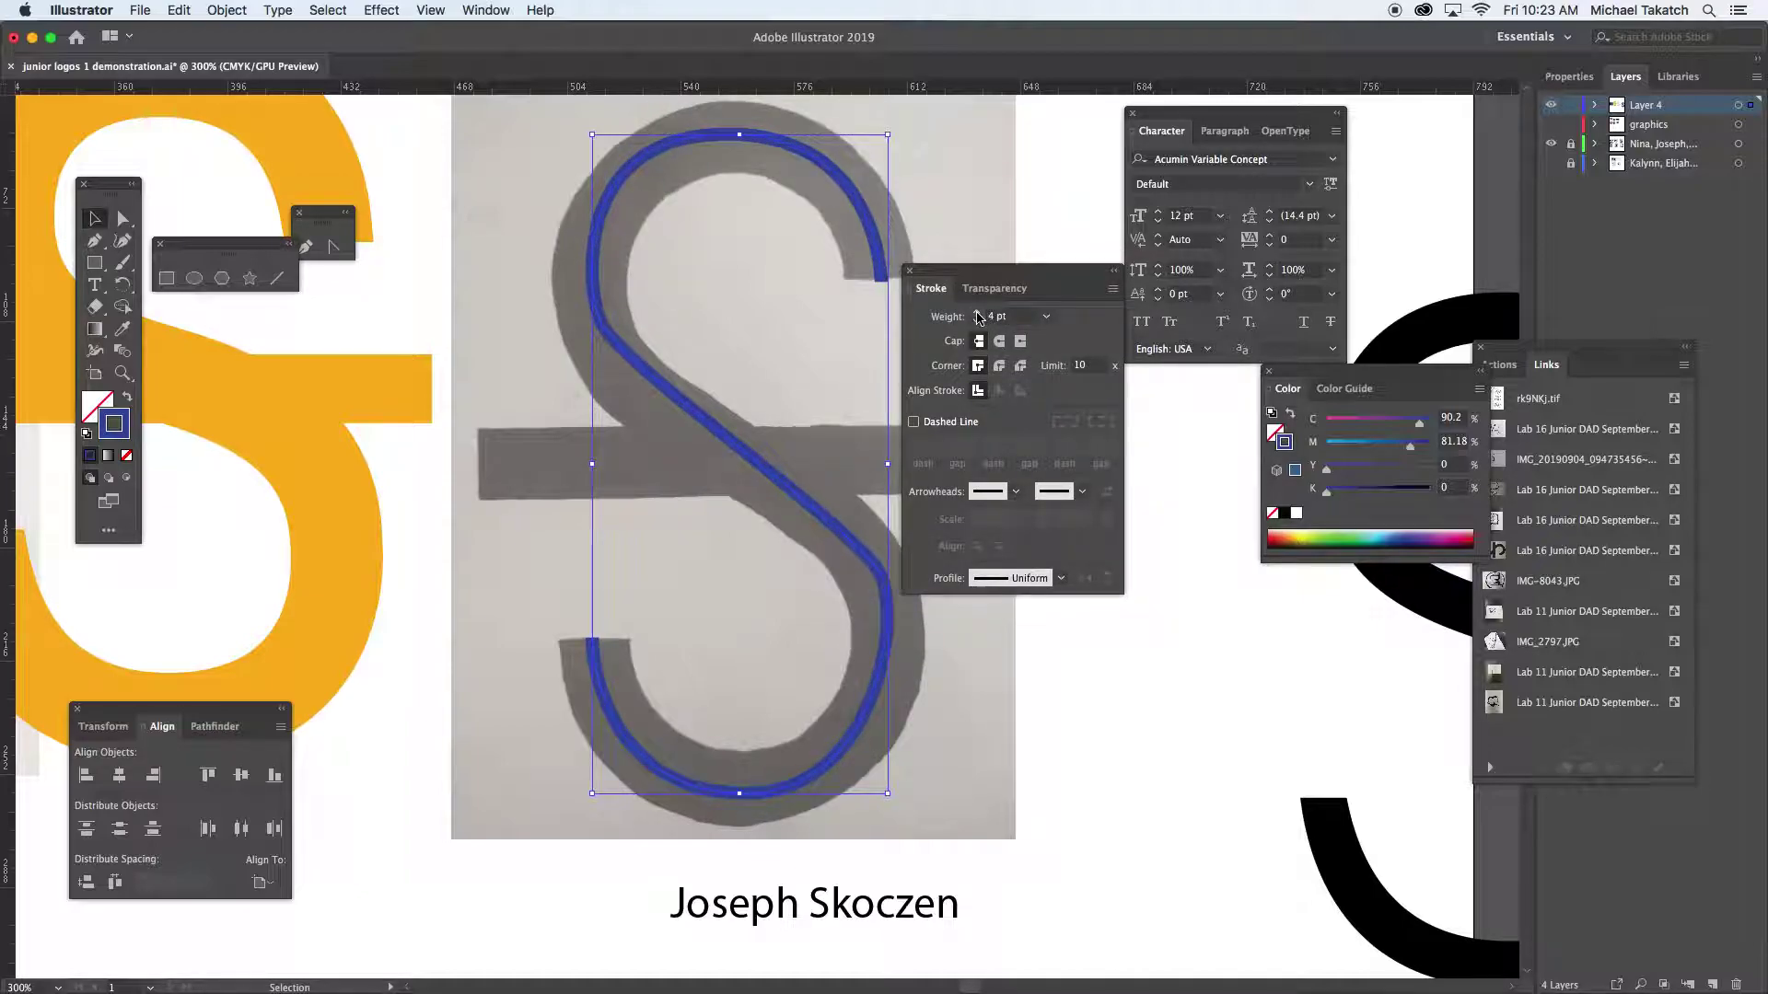
{"action": "left_click", "coordinate": [978, 314]}
{"action": "left_click", "coordinate": [978, 314]}
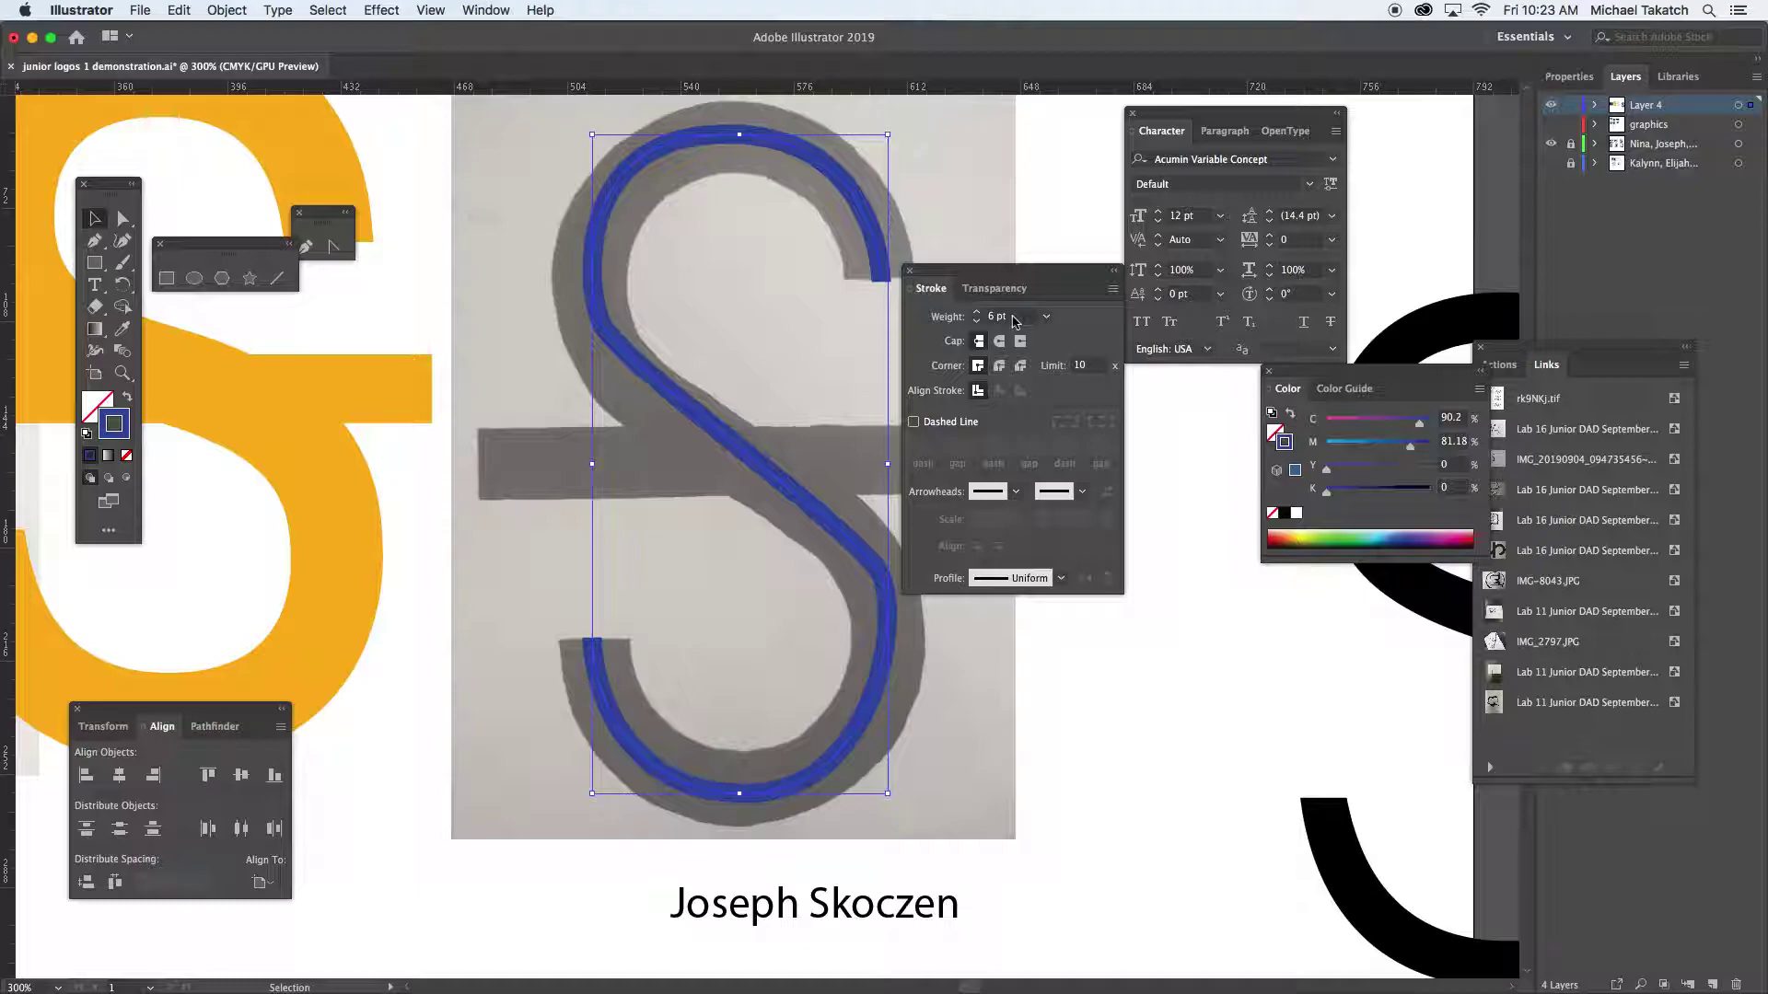
{"action": "left_click", "coordinate": [1013, 316]}
{"action": "key", "text": "Up"}
{"action": "key", "text": "Up"}
{"action": "key", "text": "Up"}
{"action": "key", "text": "Up"}
{"action": "key", "text": "Up"}
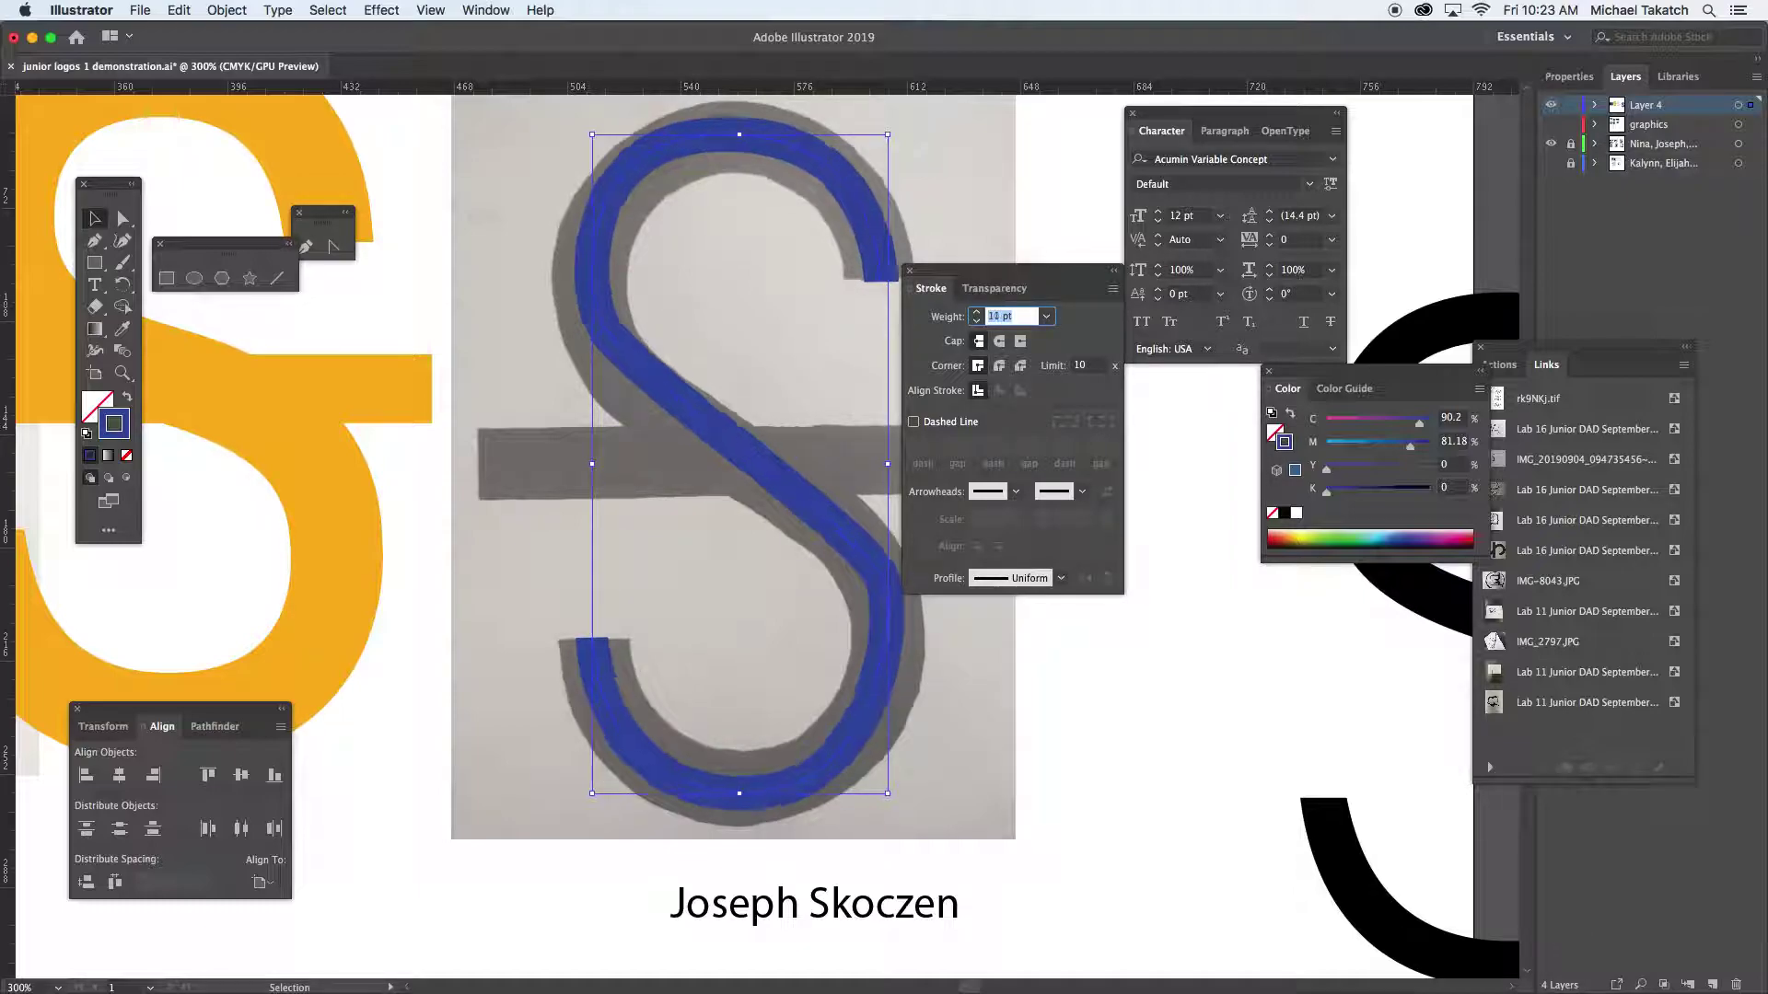
{"action": "key", "text": "Up"}
{"action": "key", "text": "Up"}
{"action": "key", "text": "Up"}
{"action": "key", "text": "Up"}
{"action": "key", "text": "Up"}
{"action": "key", "text": "Up"}
{"action": "key", "text": "Up"}
{"action": "key", "text": "Up"}
{"action": "key", "text": "Up"}
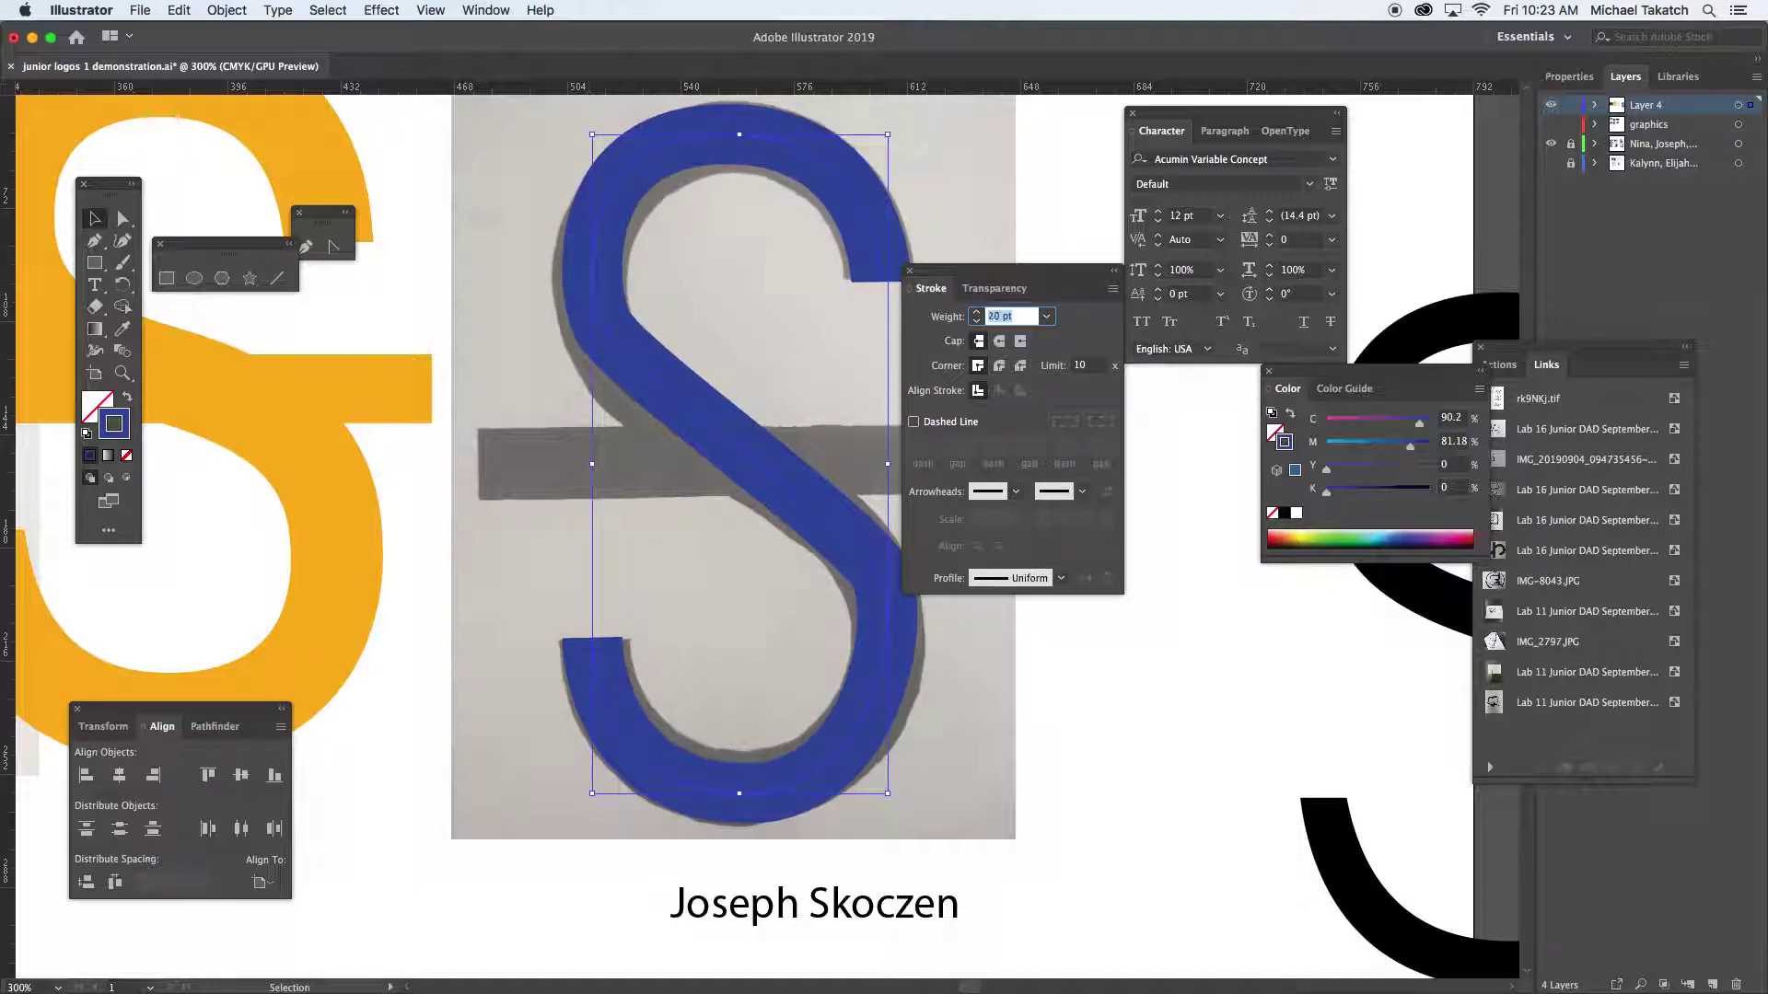
{"action": "key", "text": "Up"}
{"action": "key", "text": "Up"}
{"action": "key", "text": "Up"}
{"action": "key", "text": "Up"}
{"action": "key", "text": "Up"}
{"action": "key", "text": "Up"}
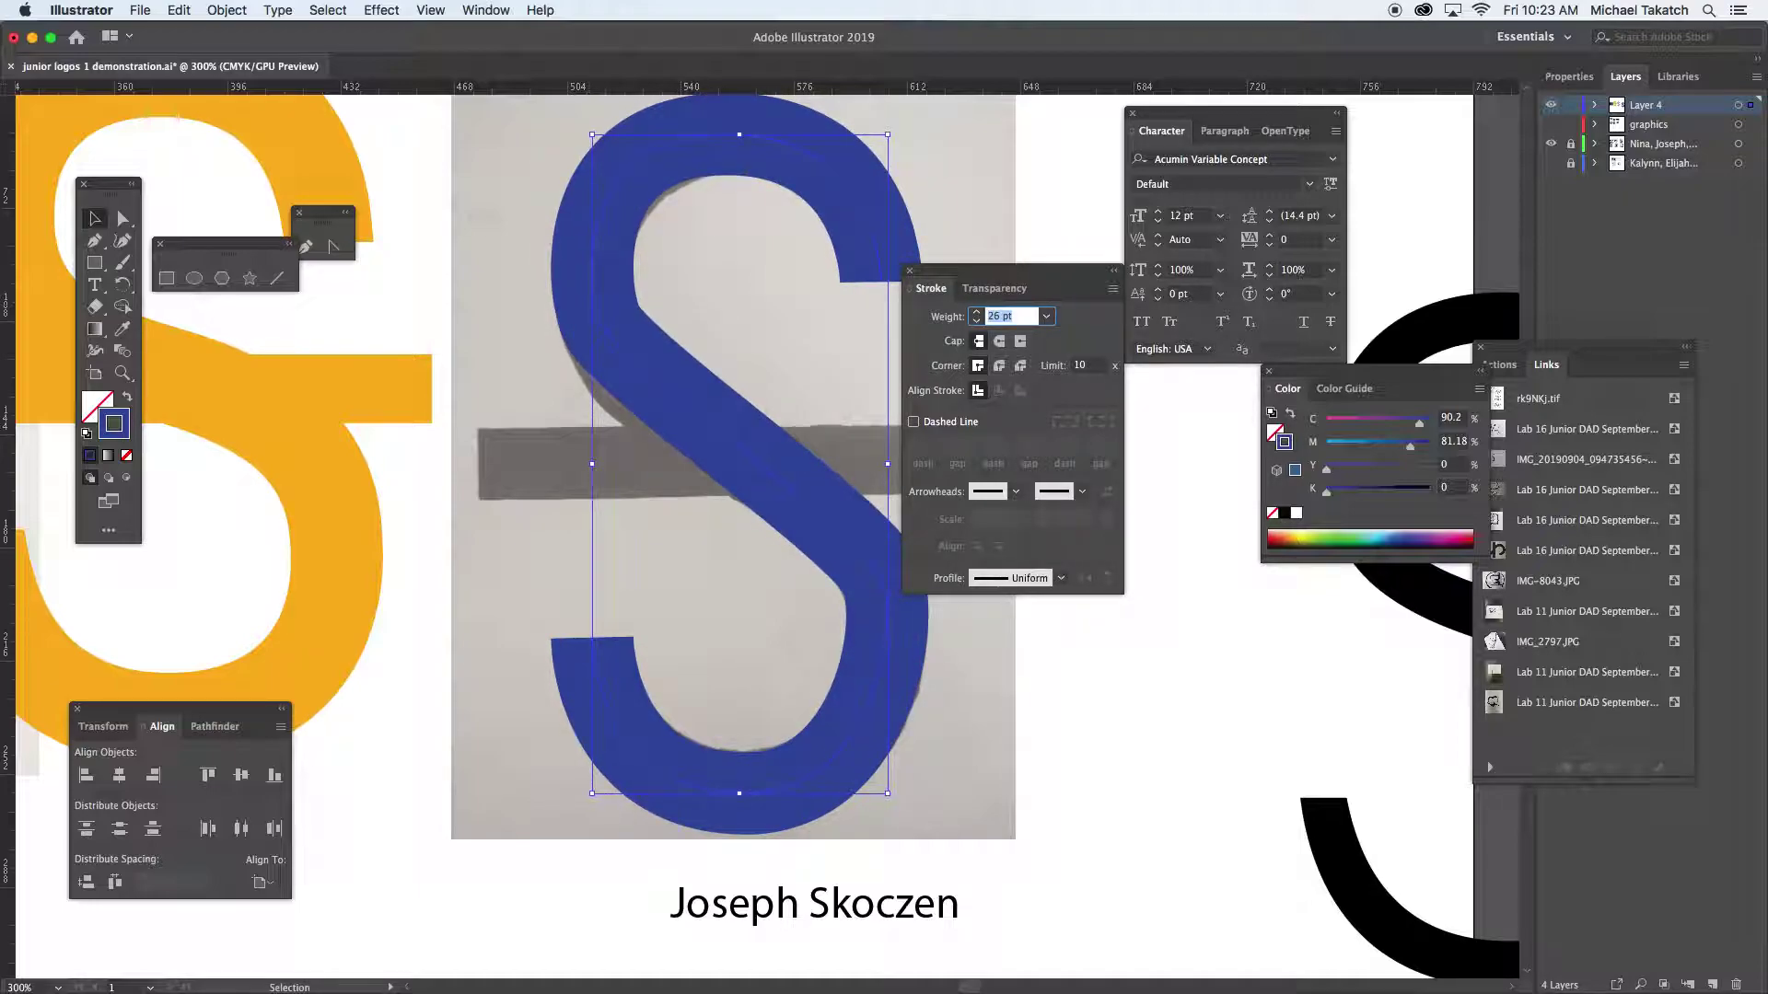
{"action": "key", "text": "Up"}
{"action": "key", "text": "Up"}
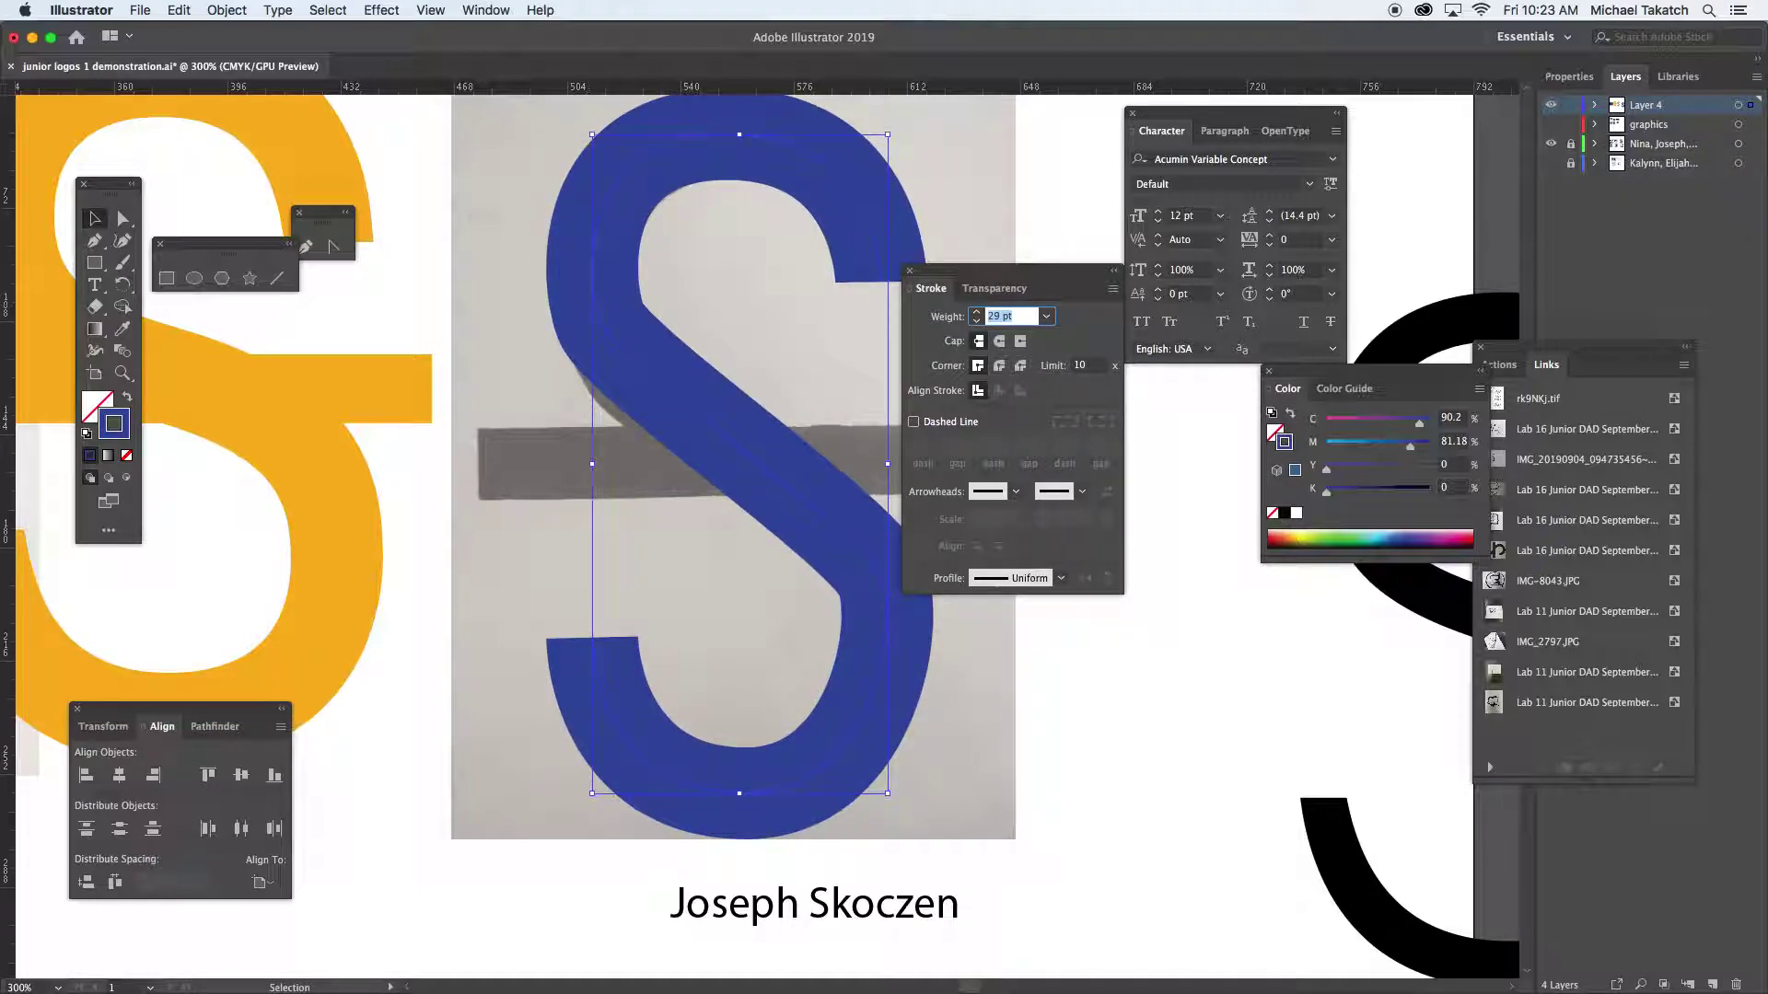
Select the S path with the Direct Selection tool and recolour its stroke green
{"action": "mouse_move", "coordinate": [992, 274]}
{"action": "left_mouse_down"}
{"action": "mouse_move", "coordinate": [1215, 502]}
{"action": "mouse_move", "coordinate": [1165, 456]}
{"action": "left_mouse_up"}
{"action": "left_click", "coordinate": [124, 219]}
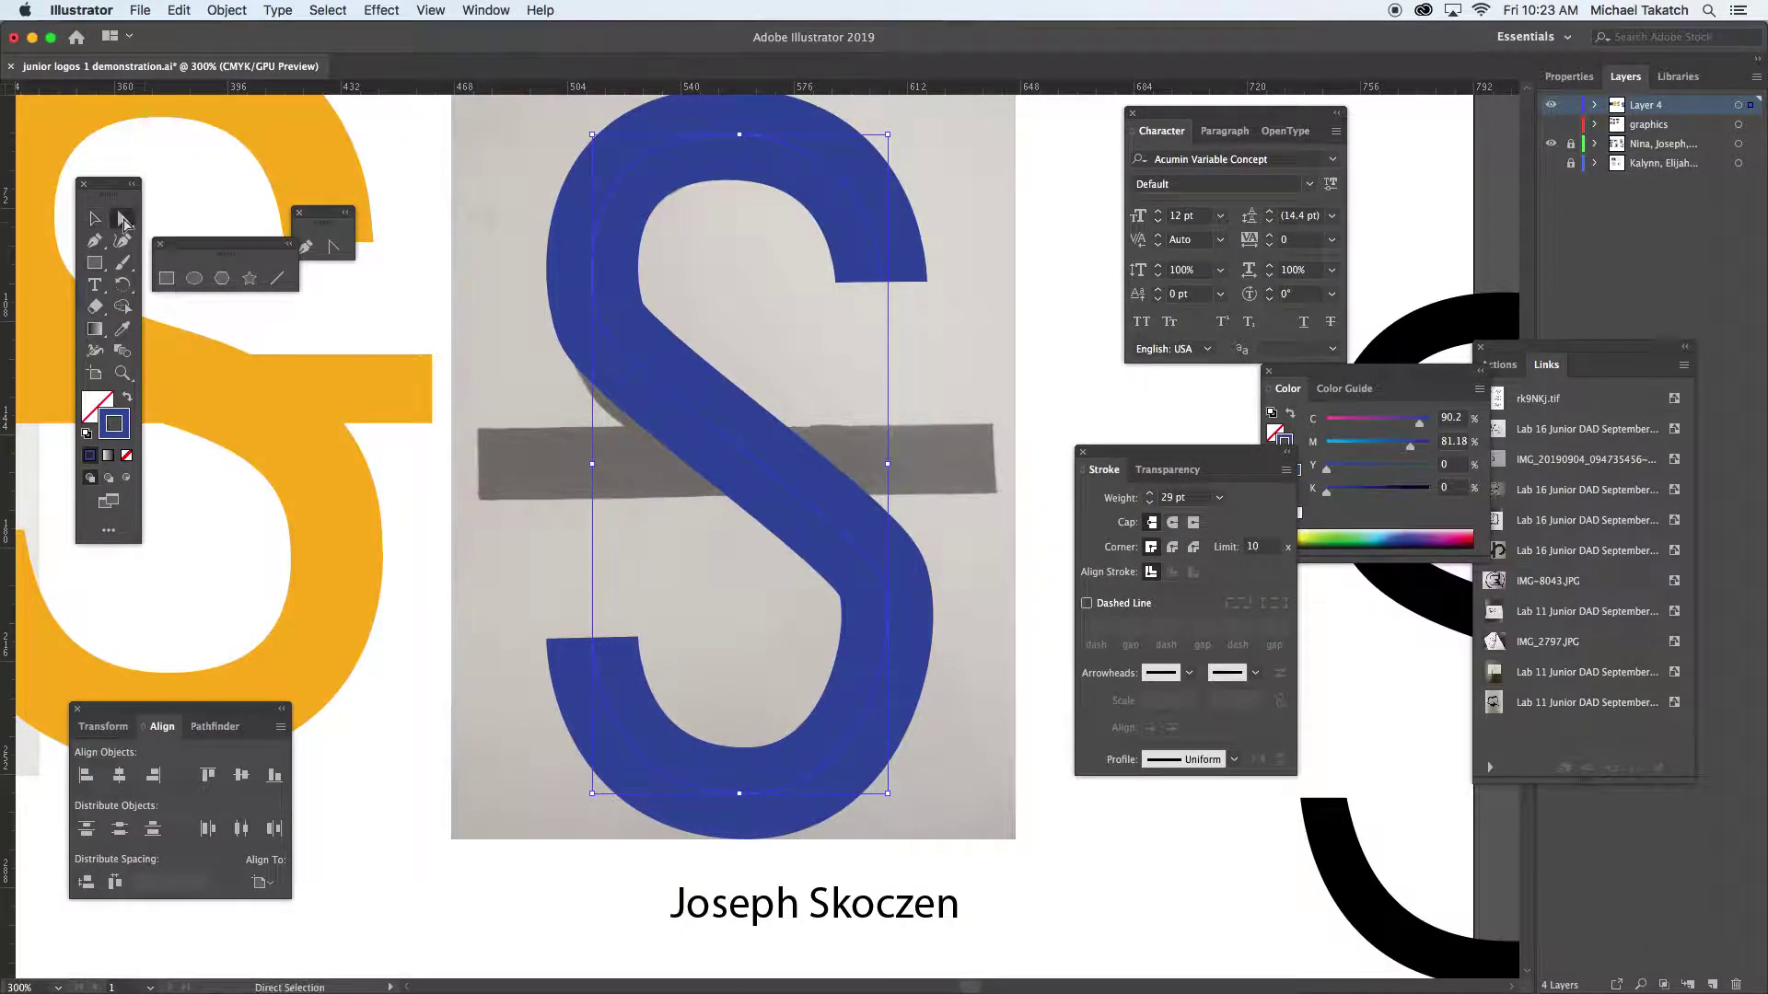
{"action": "left_click", "coordinate": [901, 593]}
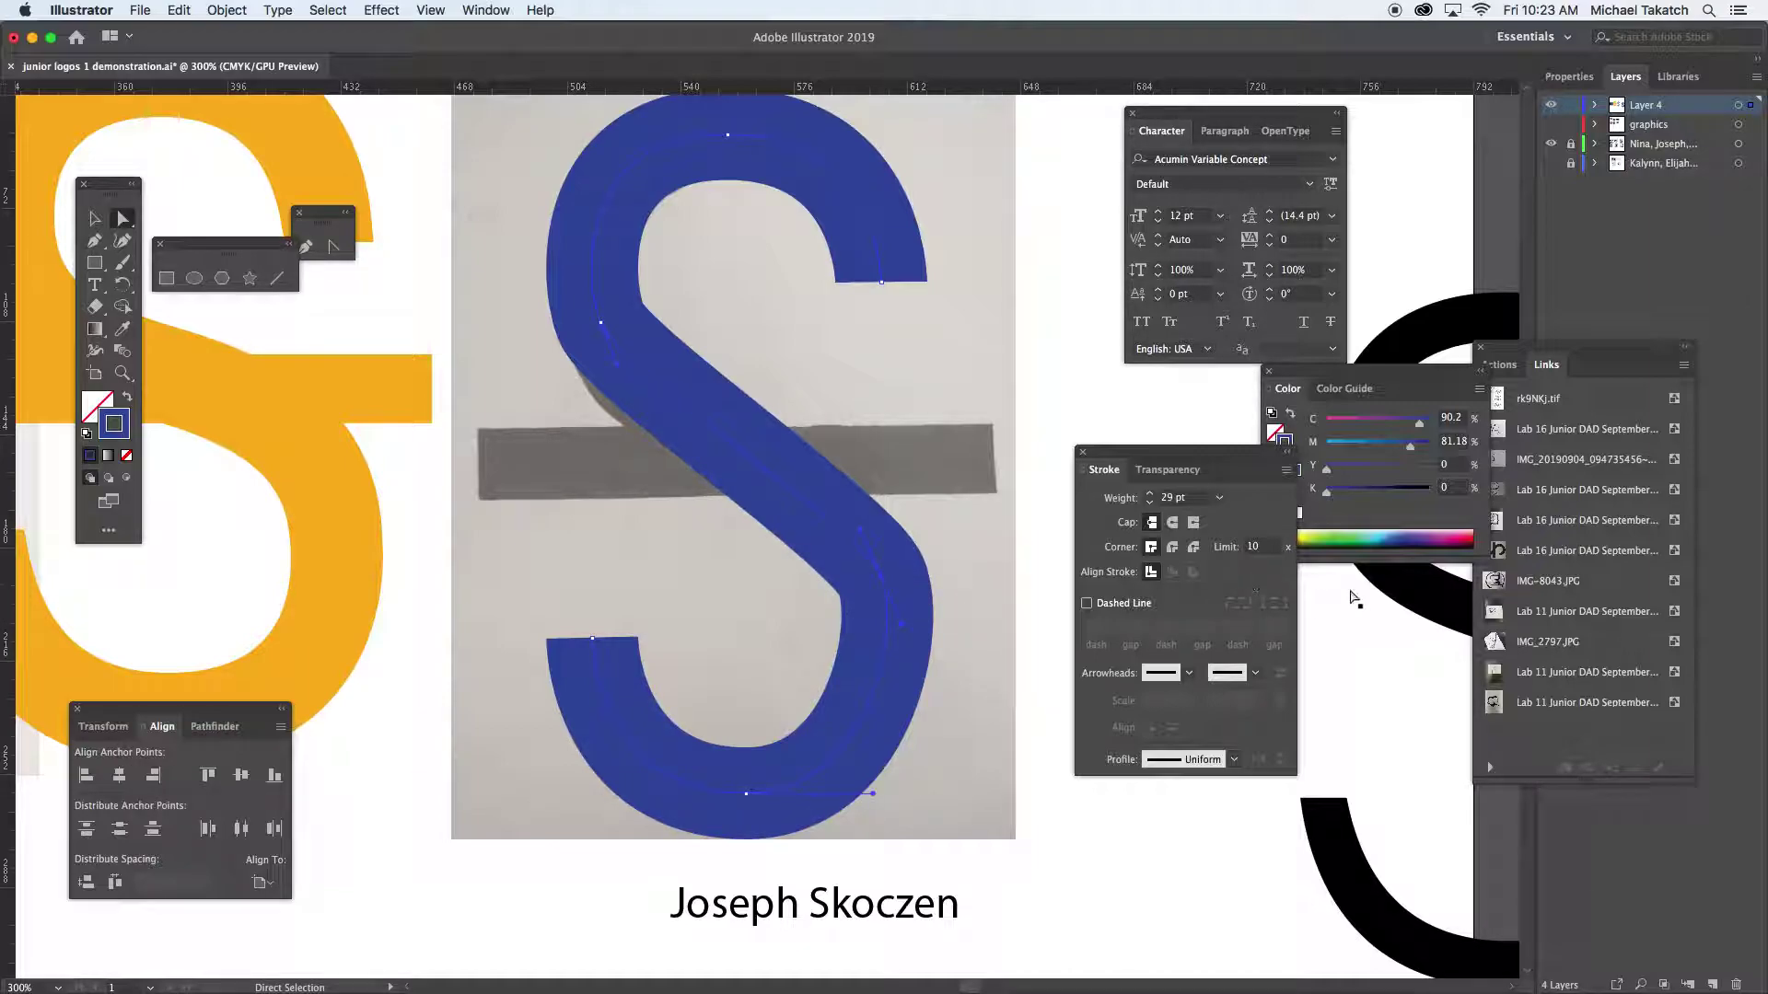
{"action": "left_click", "coordinate": [1349, 532]}
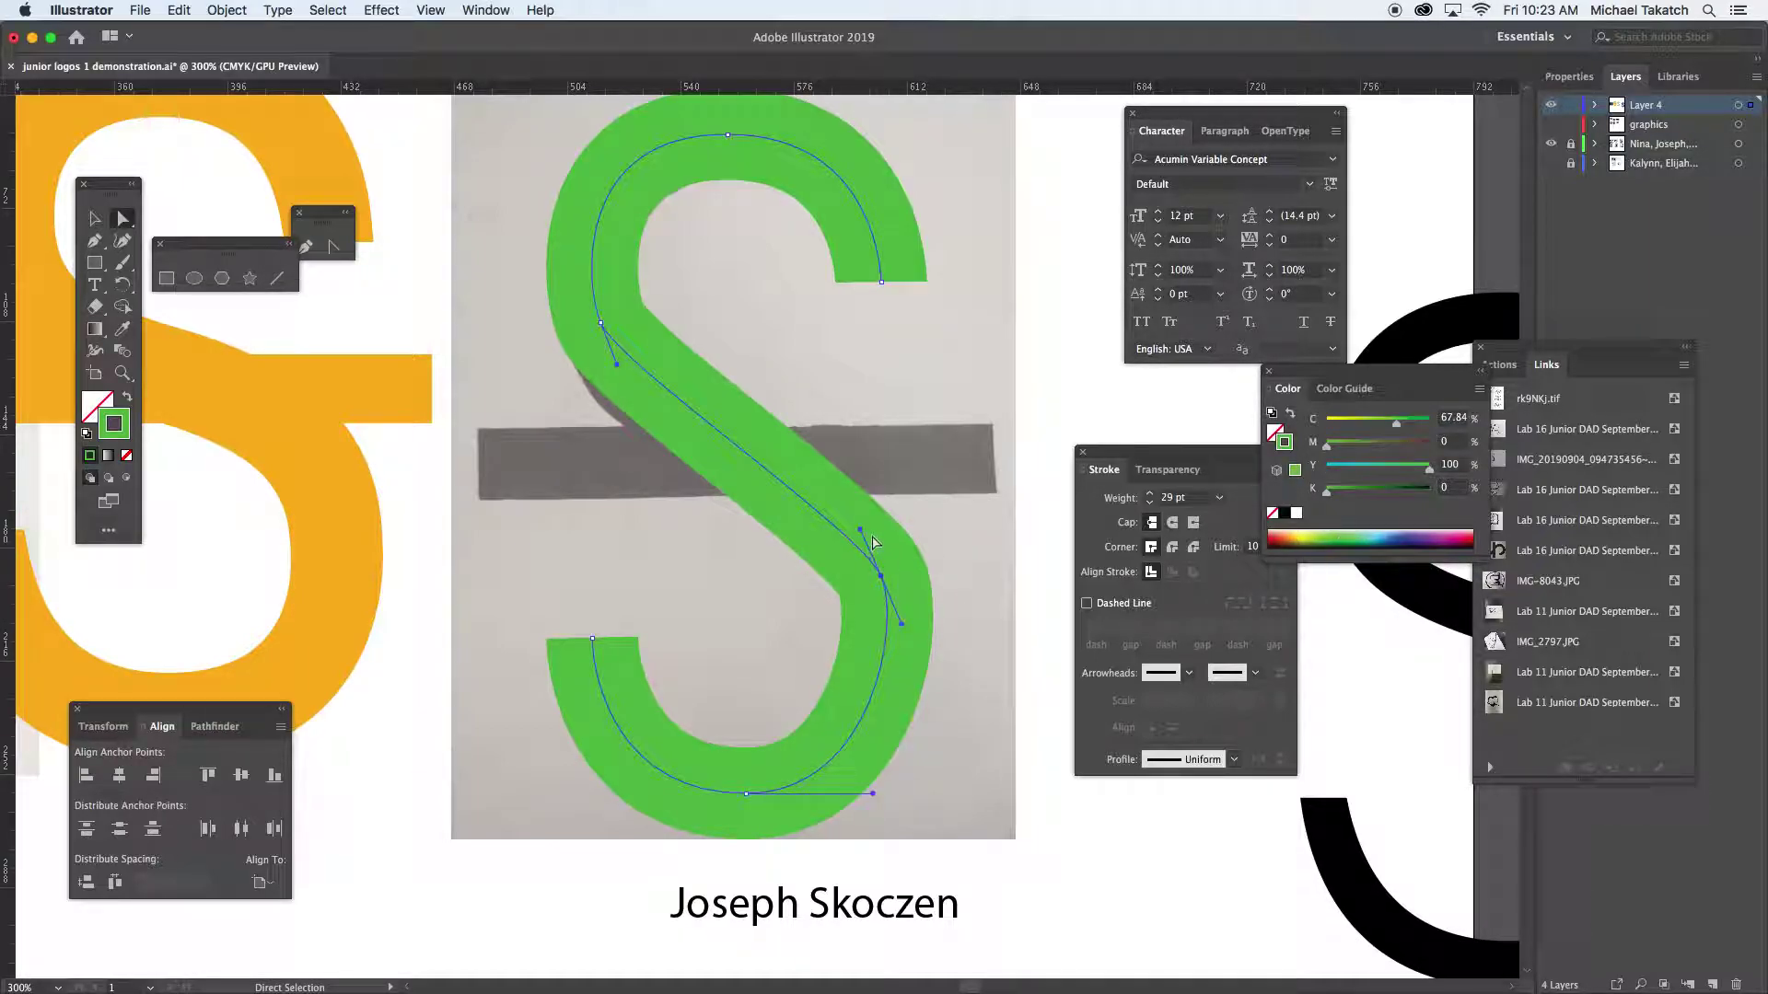
Reshape the S's middle, upper-left and bottom curves to follow the grey sketched letter
{"action": "left_click_drag", "start_coordinate": [861, 530], "coordinate": [777, 455]}
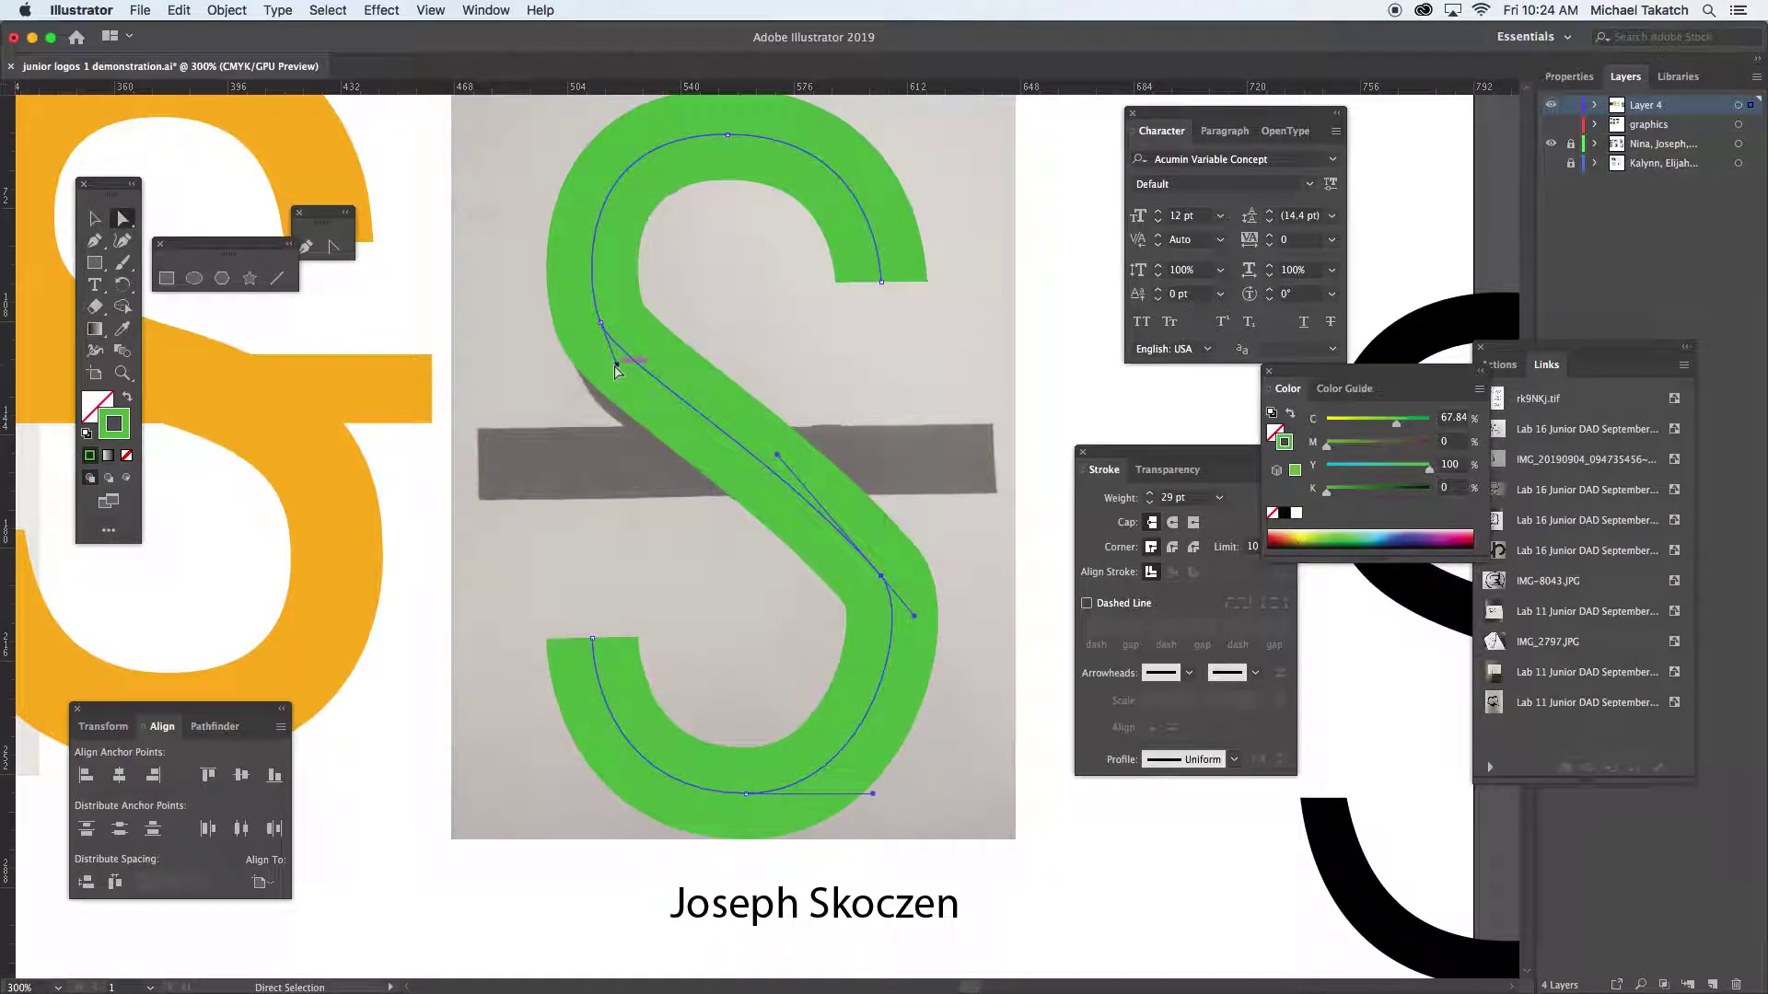
{"action": "left_click_drag", "start_coordinate": [616, 366], "coordinate": [652, 419]}
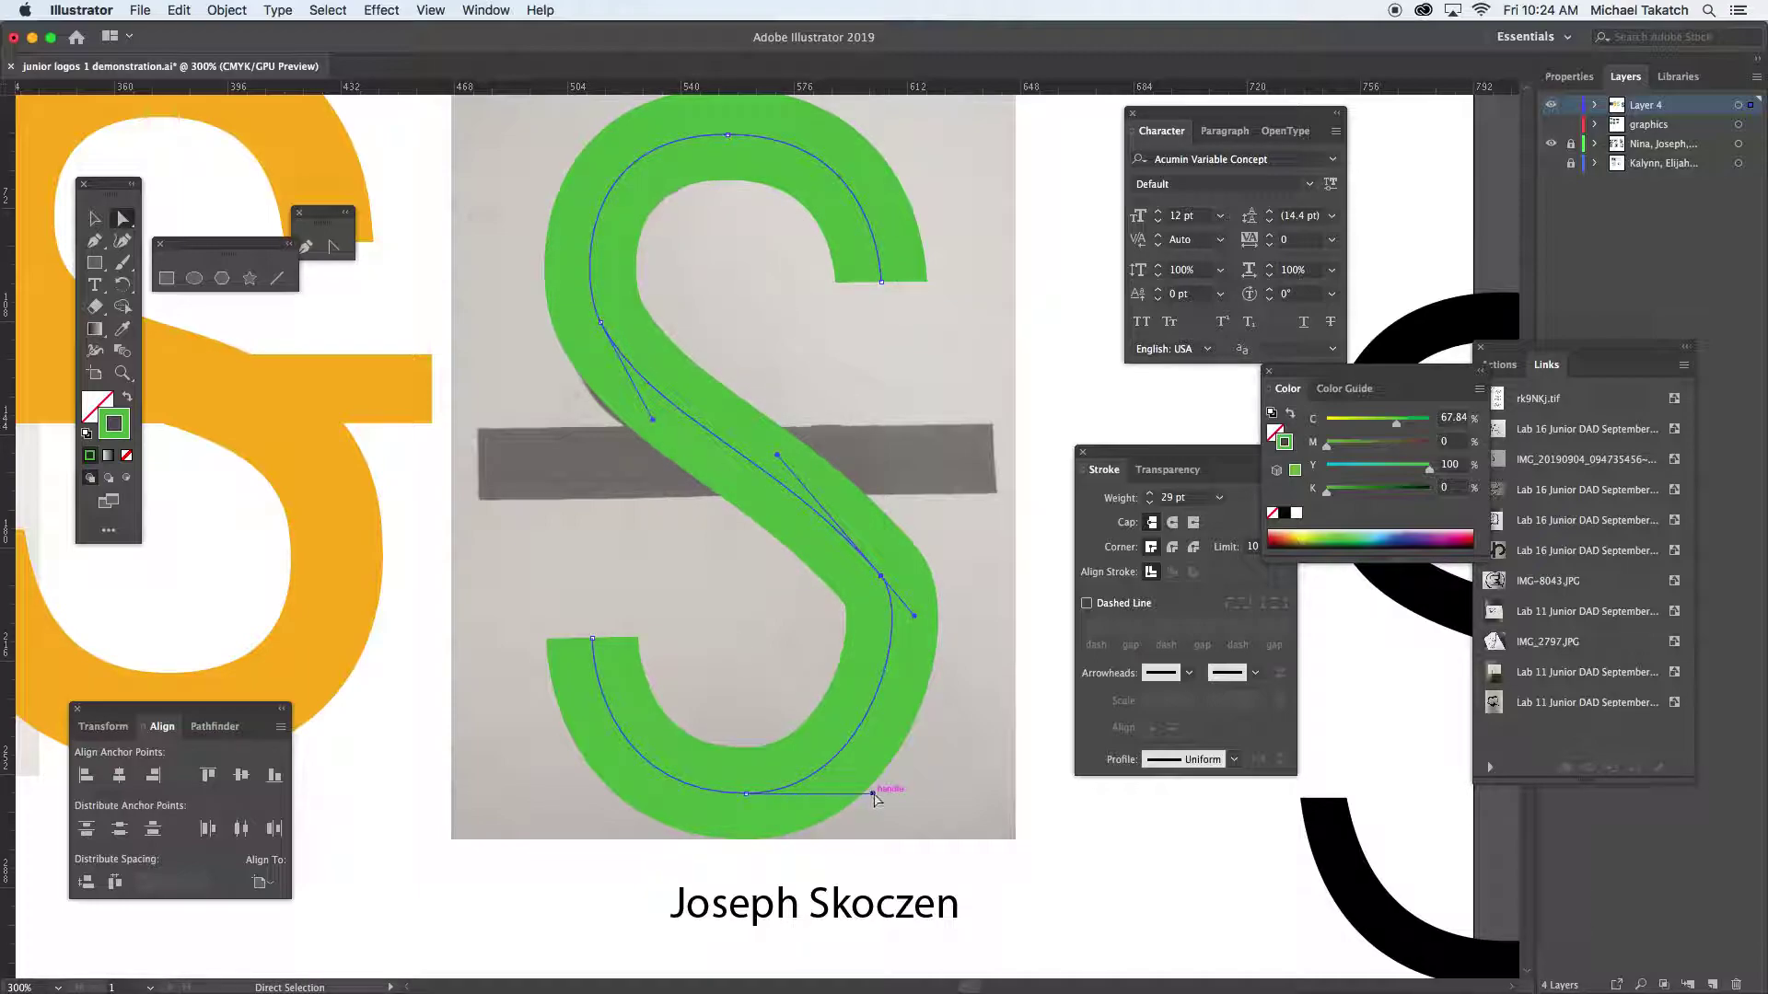
{"action": "left_click_drag", "start_coordinate": [873, 794], "coordinate": [881, 793]}
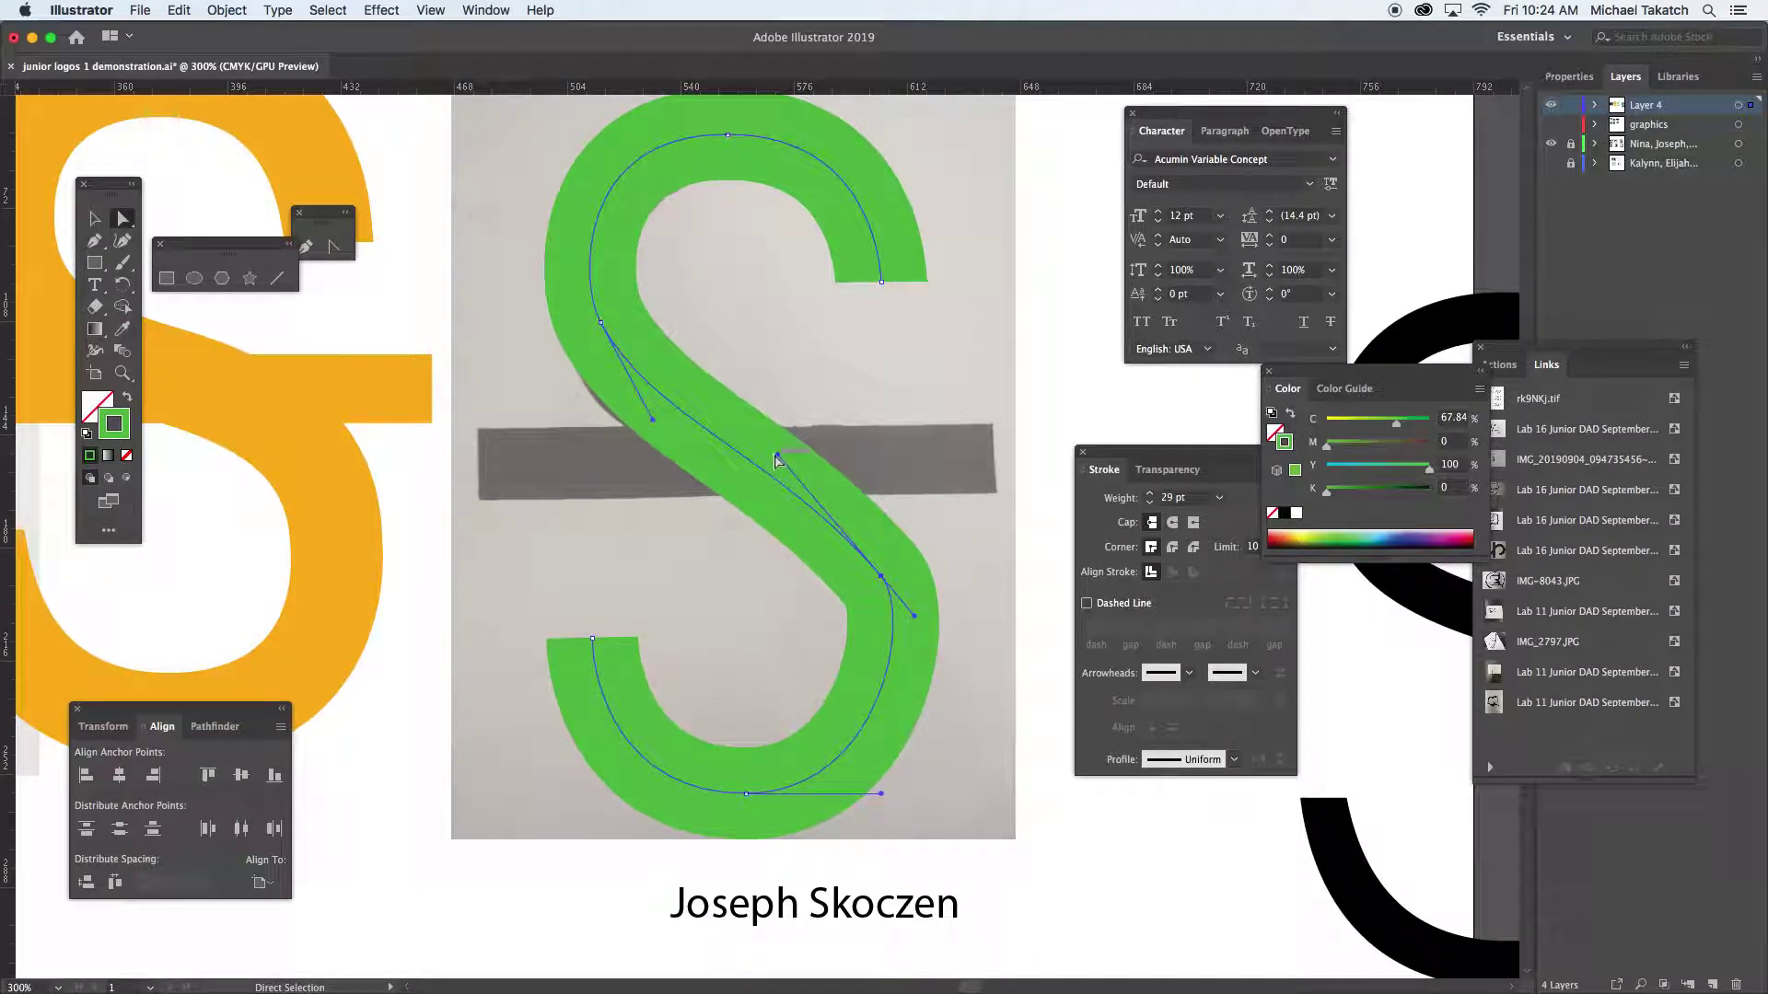
{"action": "left_click_drag", "start_coordinate": [775, 454], "coordinate": [770, 448]}
{"action": "left_click", "coordinate": [93, 218]}
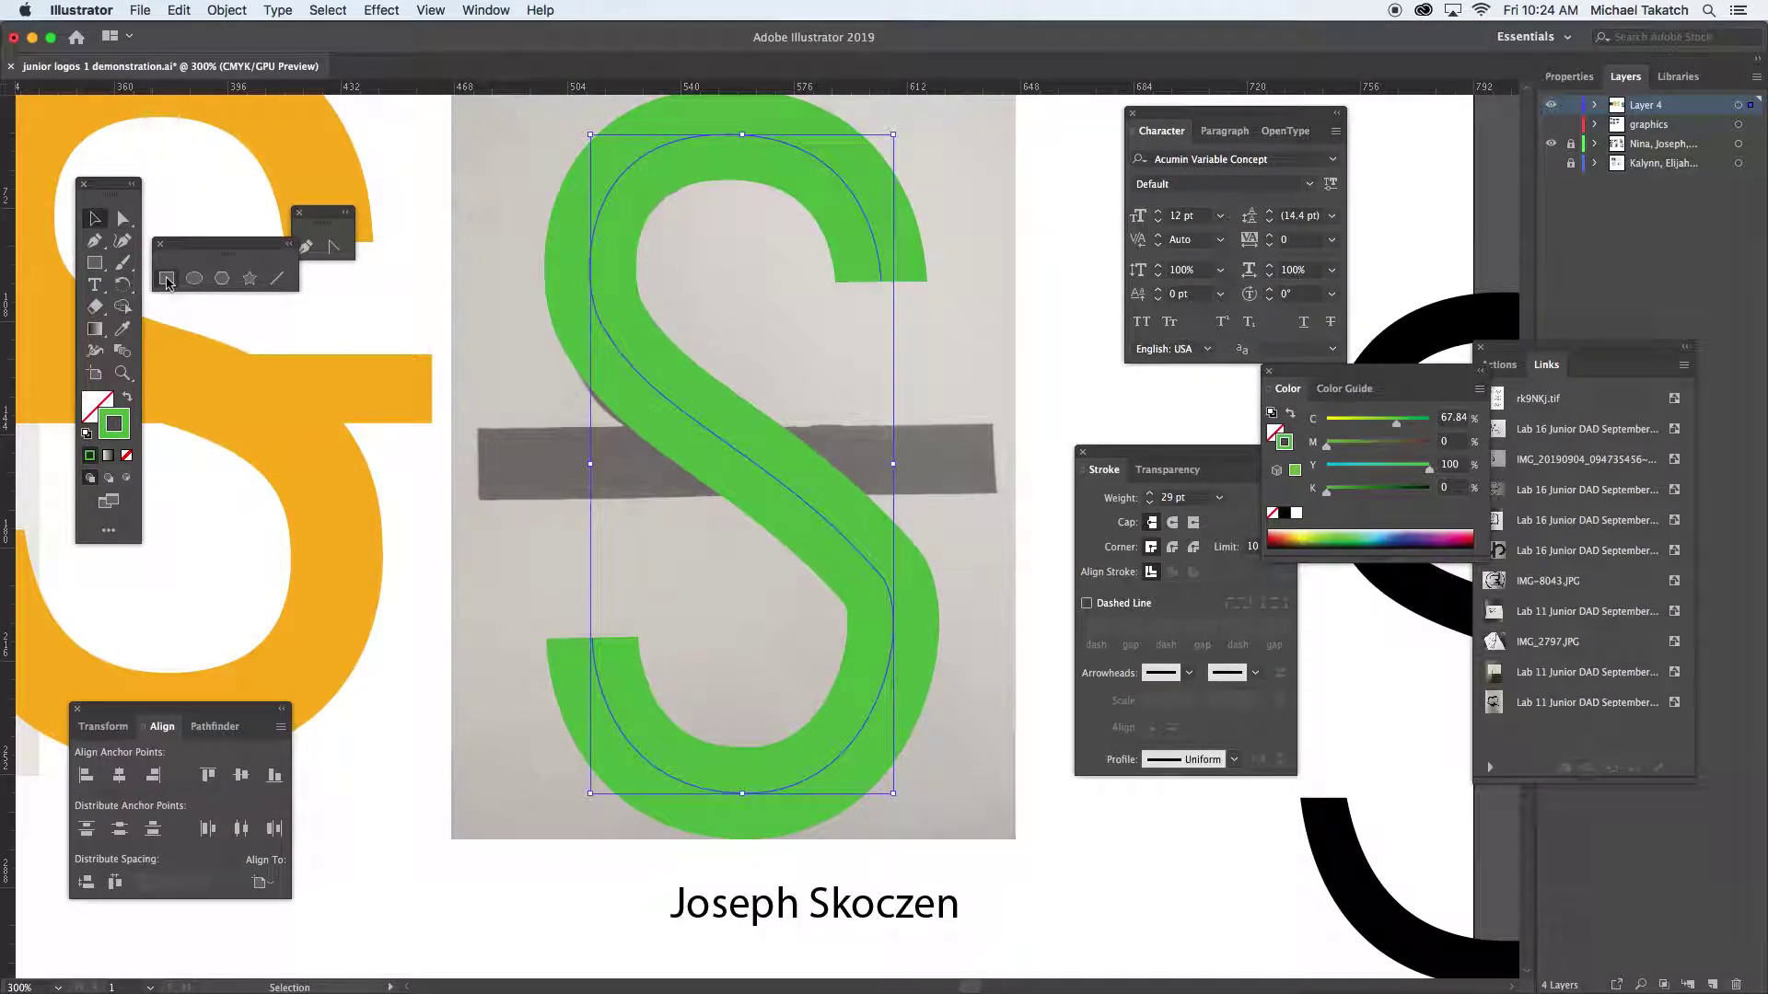
Draw a rectangle over the grey crossbar with a red-orange fill and no outline, then select the S
{"action": "left_click", "coordinate": [166, 279]}
{"action": "mouse_move", "coordinate": [477, 429]}
{"action": "left_mouse_down"}
{"action": "mouse_move", "coordinate": [671, 493]}
{"action": "mouse_move", "coordinate": [993, 494]}
{"action": "left_mouse_up"}
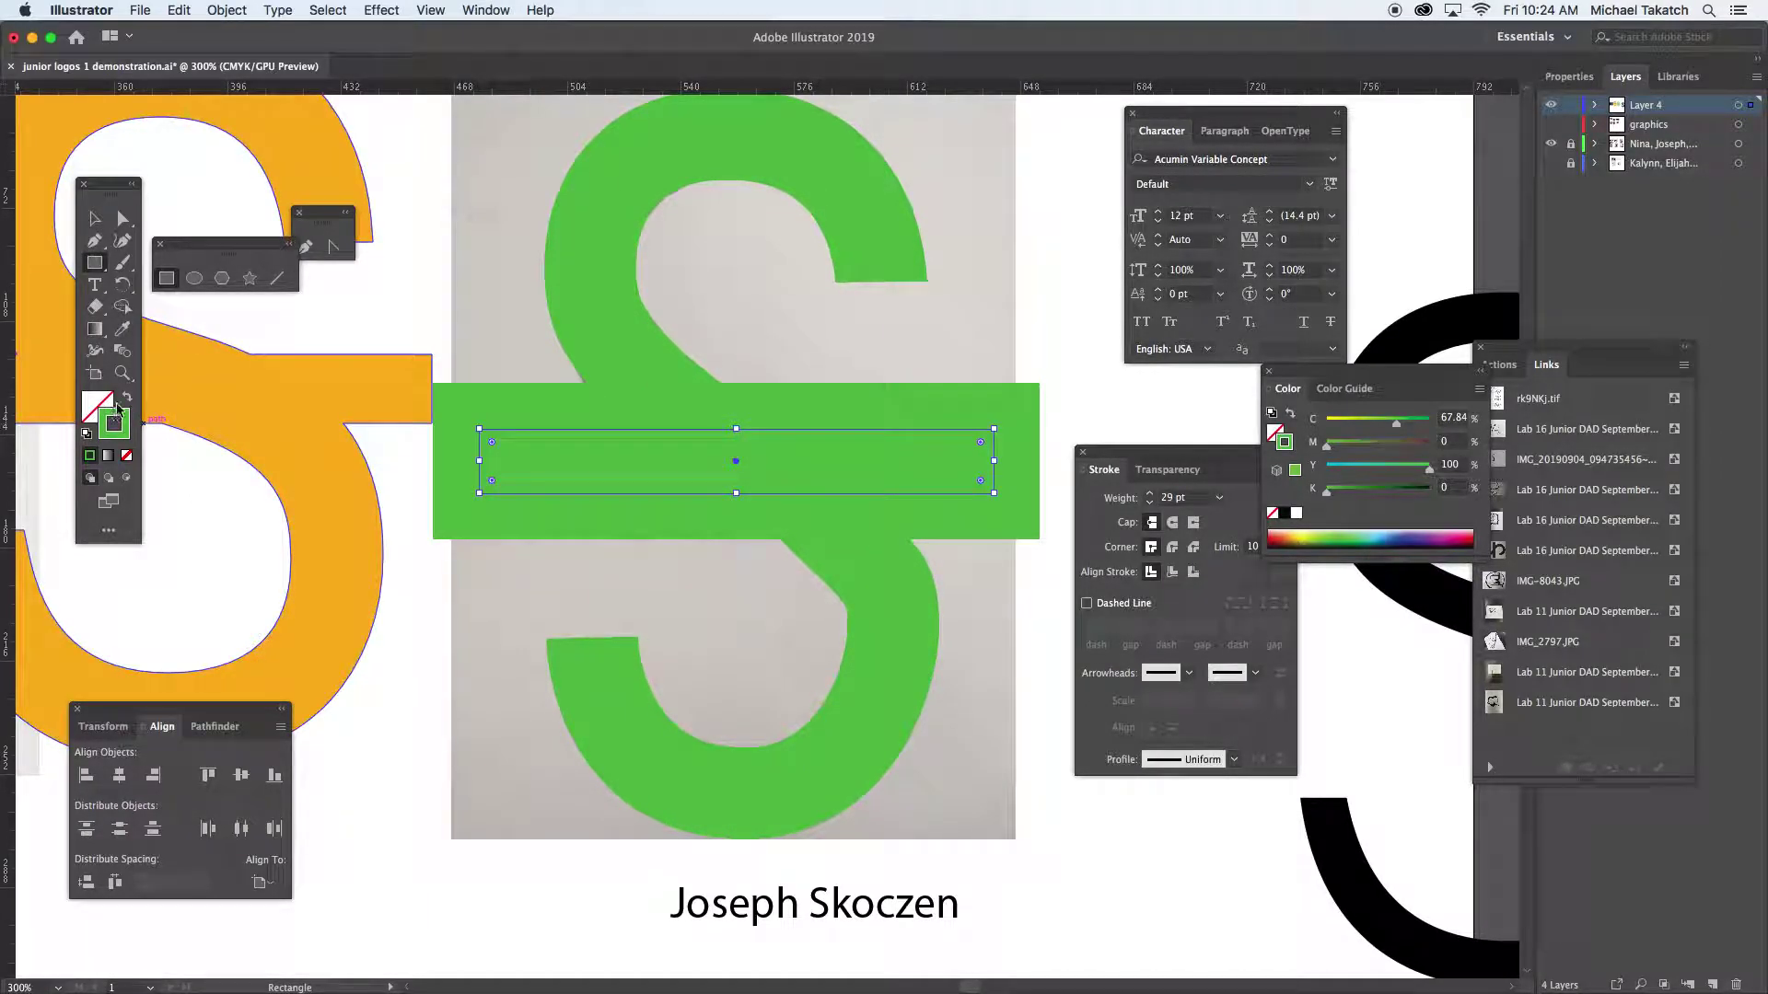
{"action": "left_click", "coordinate": [127, 402]}
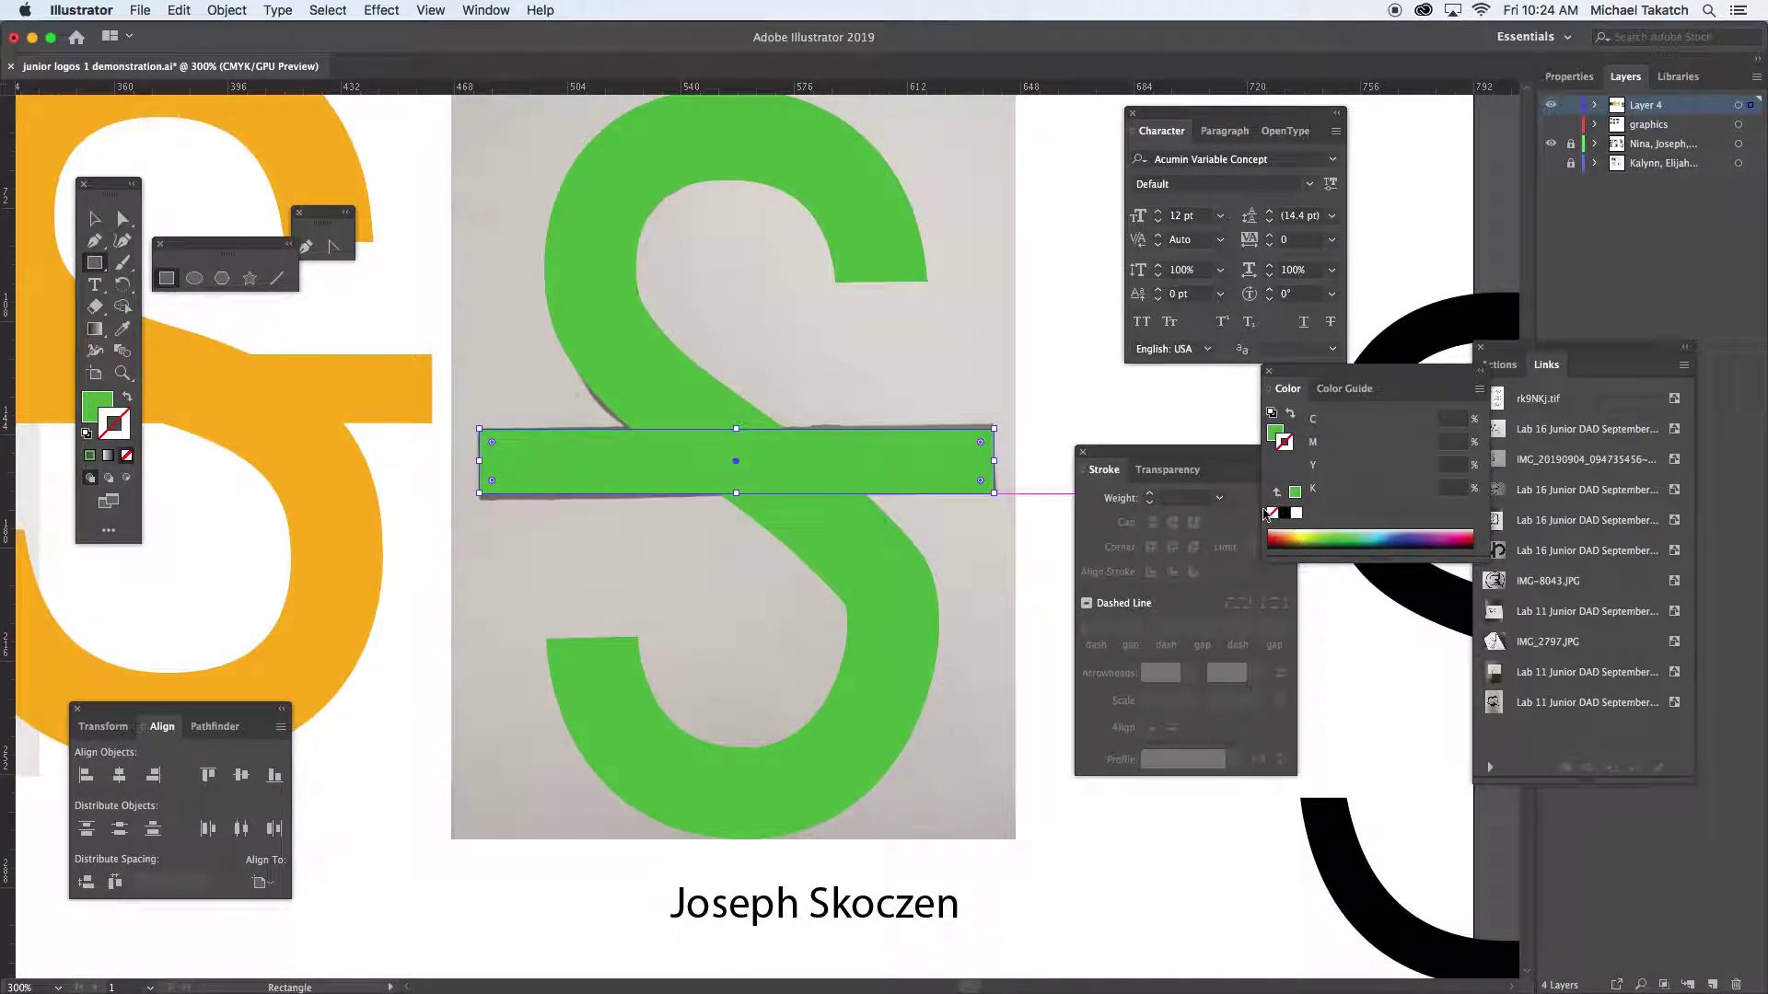
{"action": "left_click", "coordinate": [1279, 542]}
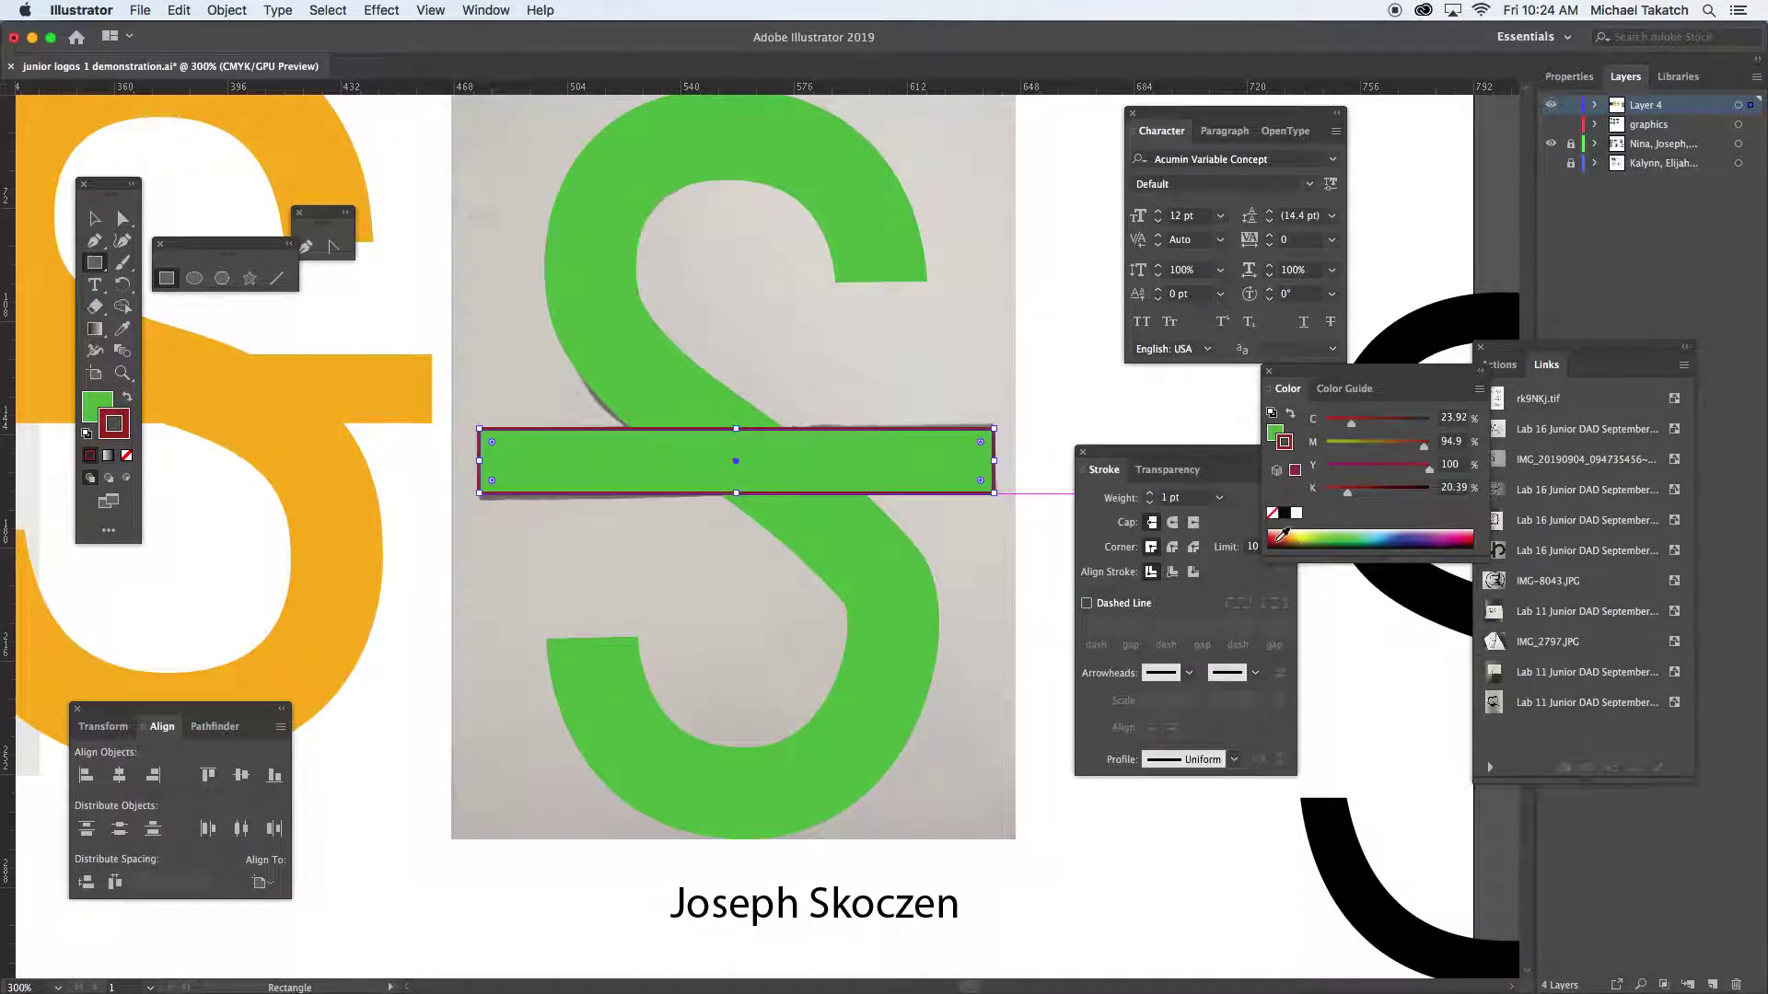
{"action": "left_click", "coordinate": [126, 455]}
{"action": "left_click", "coordinate": [93, 409]}
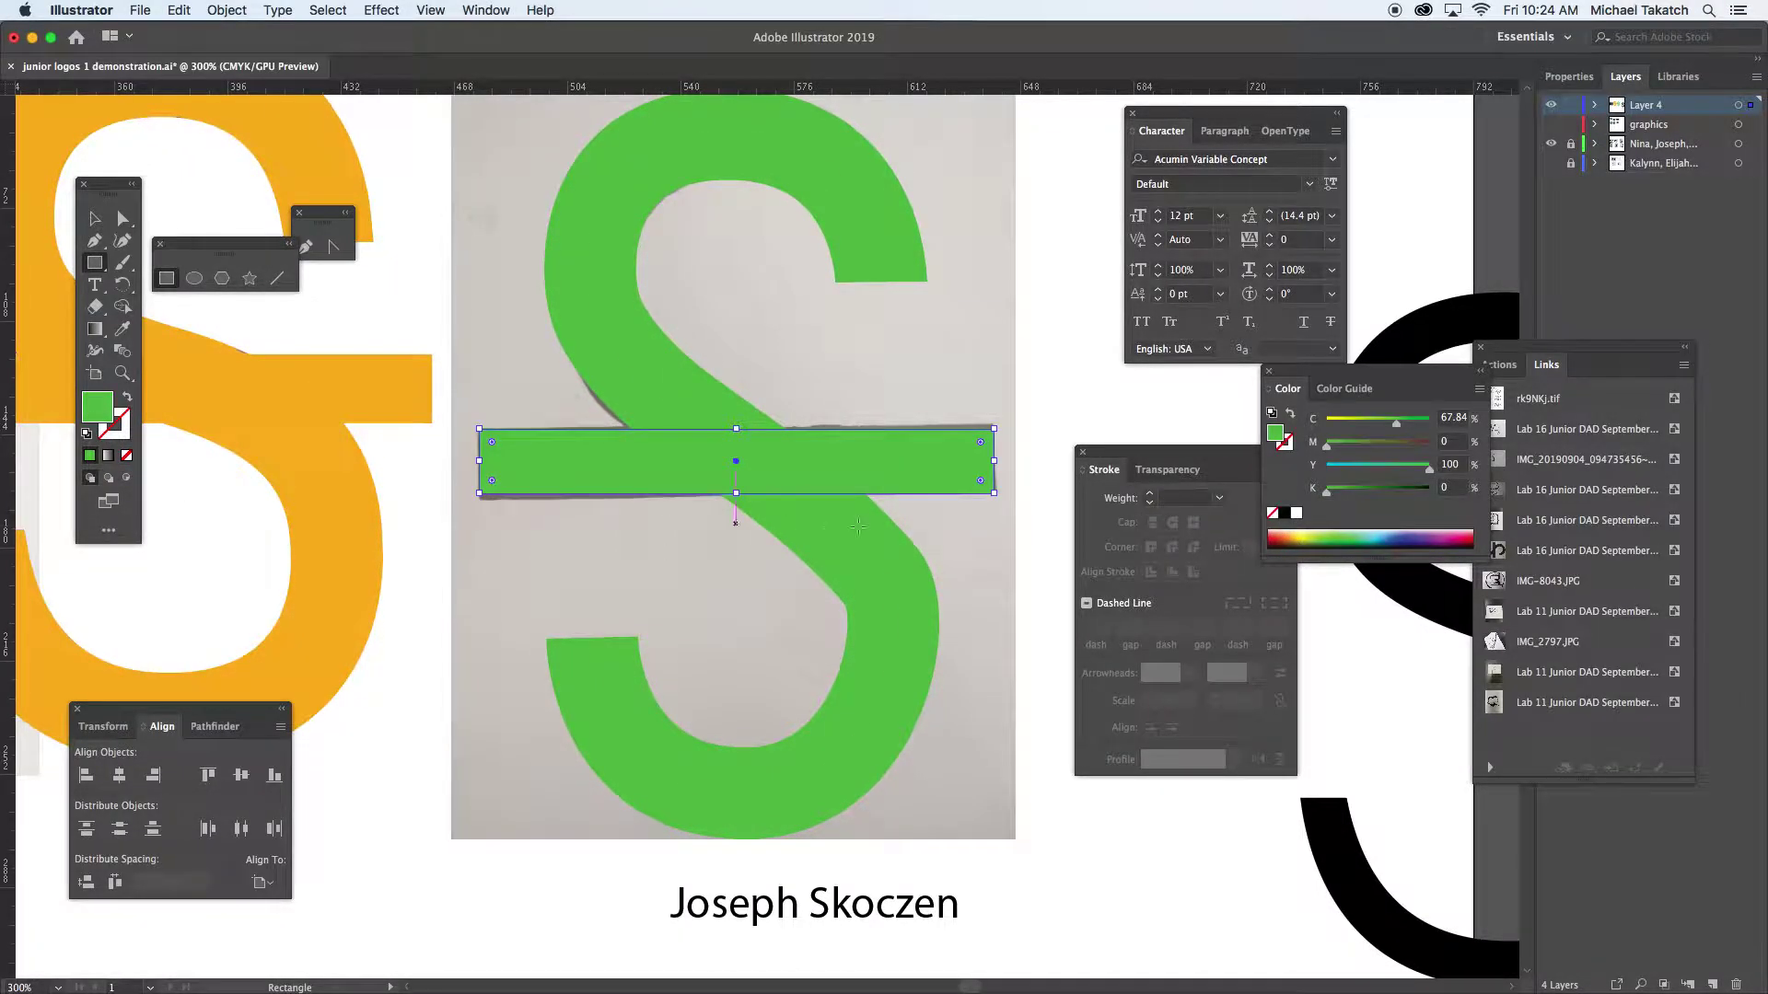
{"action": "left_click", "coordinate": [1274, 536]}
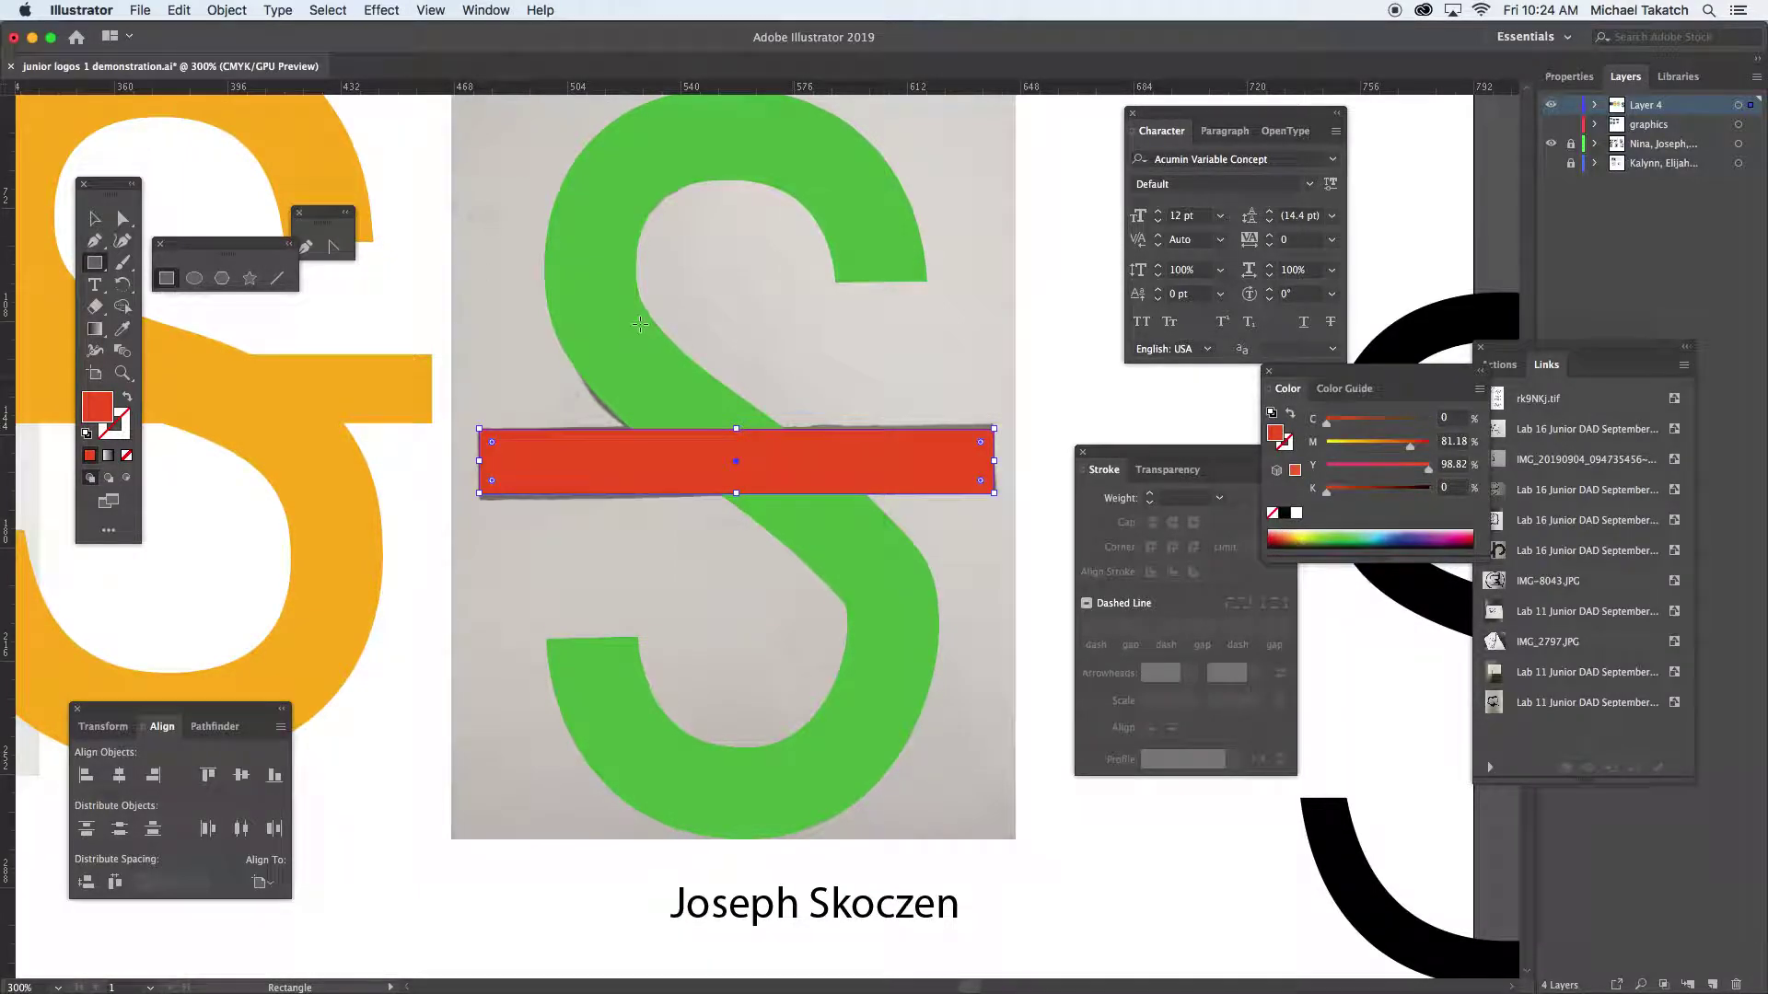
{"action": "left_click", "coordinate": [95, 220]}
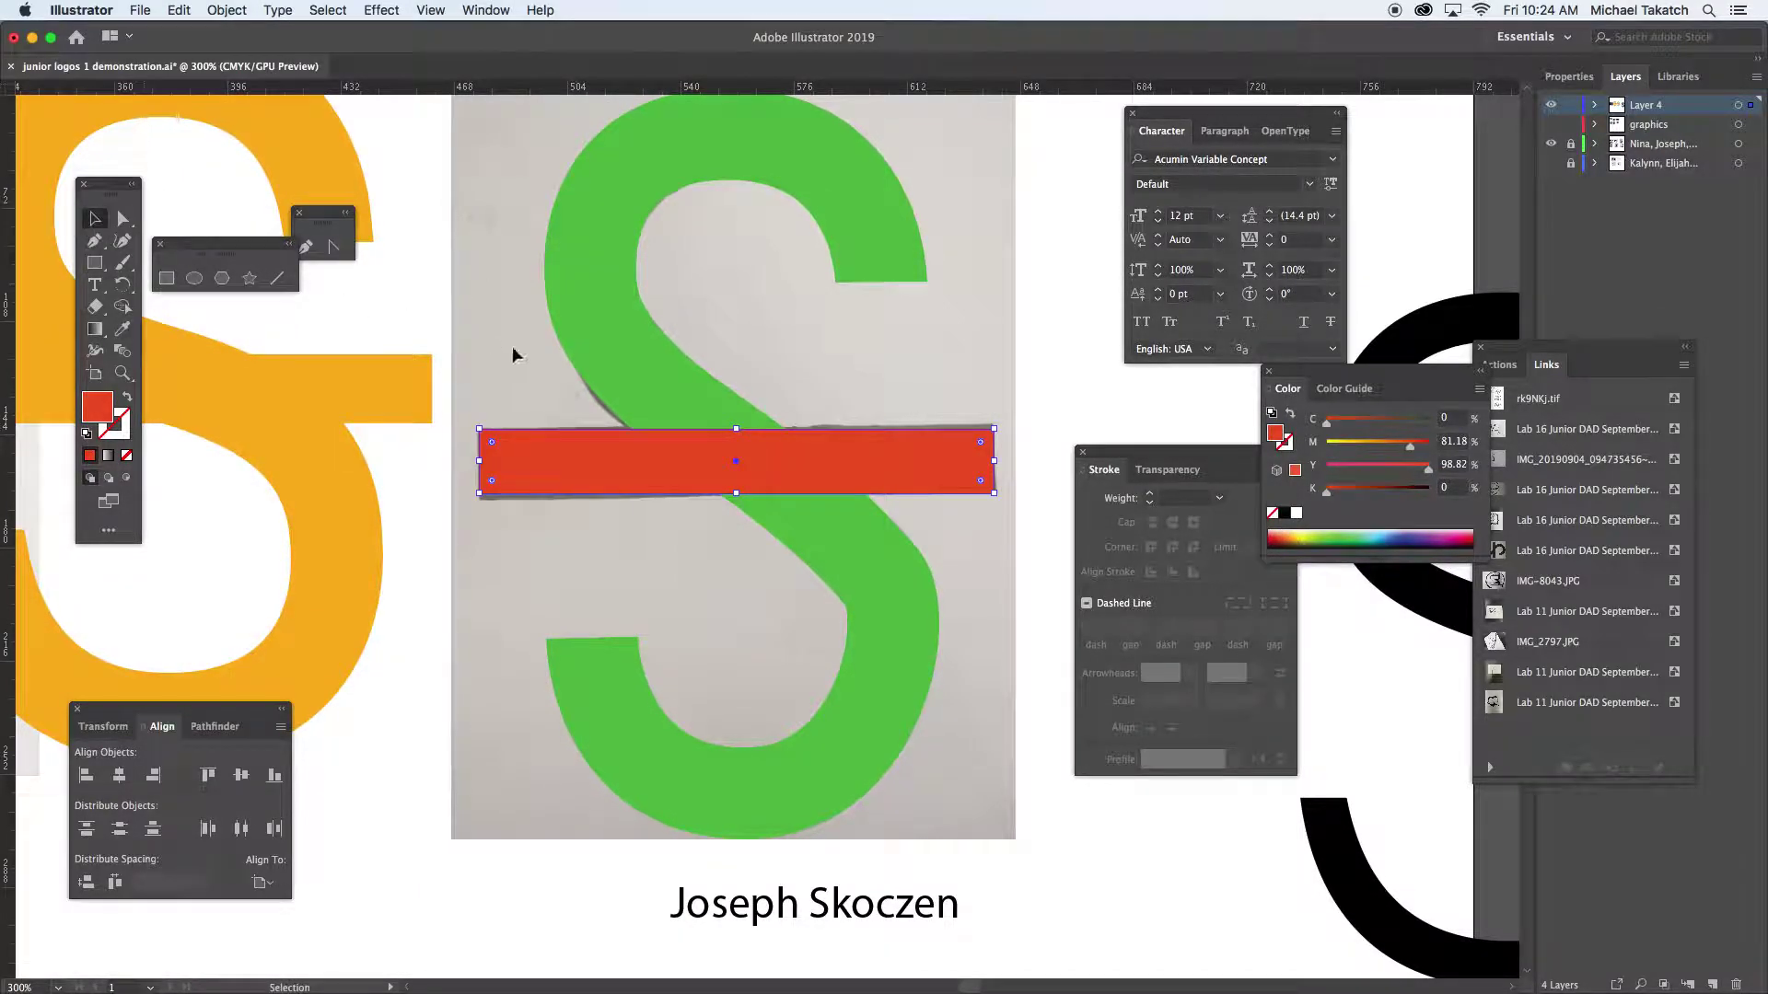
{"action": "left_click", "coordinate": [623, 361]}
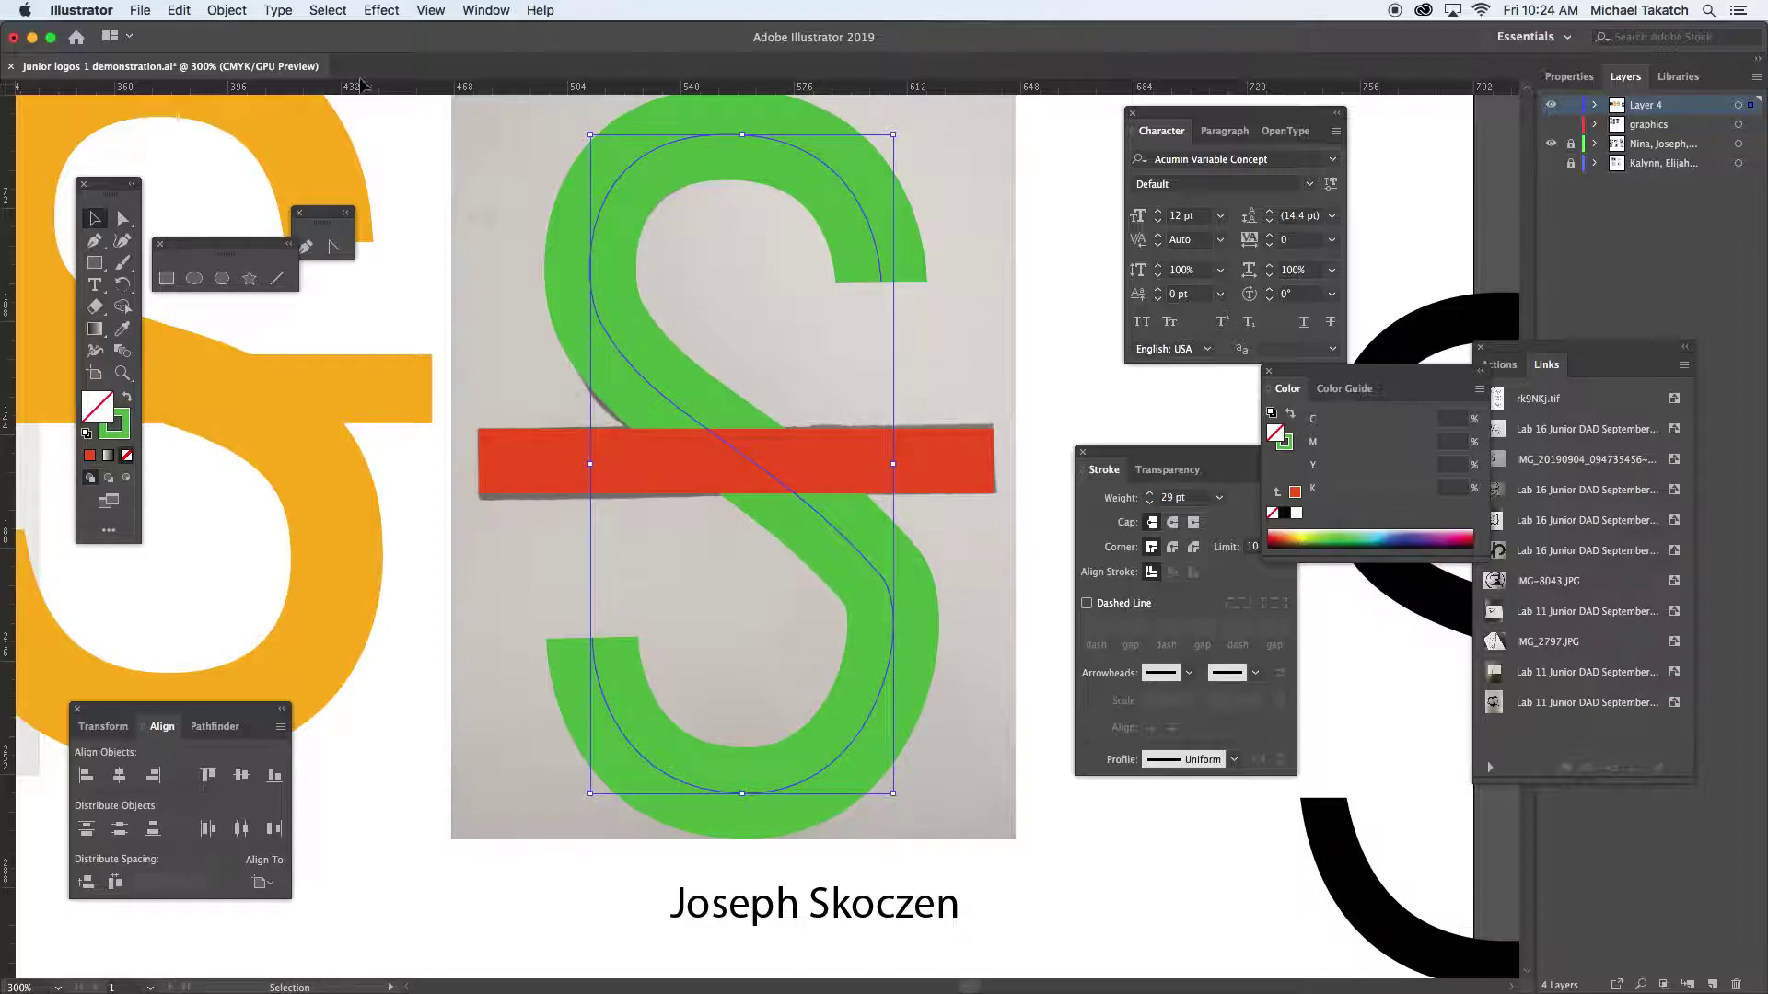
Convert the S stroke to a filled shape with Object > Path > Outline Stroke and fill it blue
{"action": "left_click", "coordinate": [221, 10]}
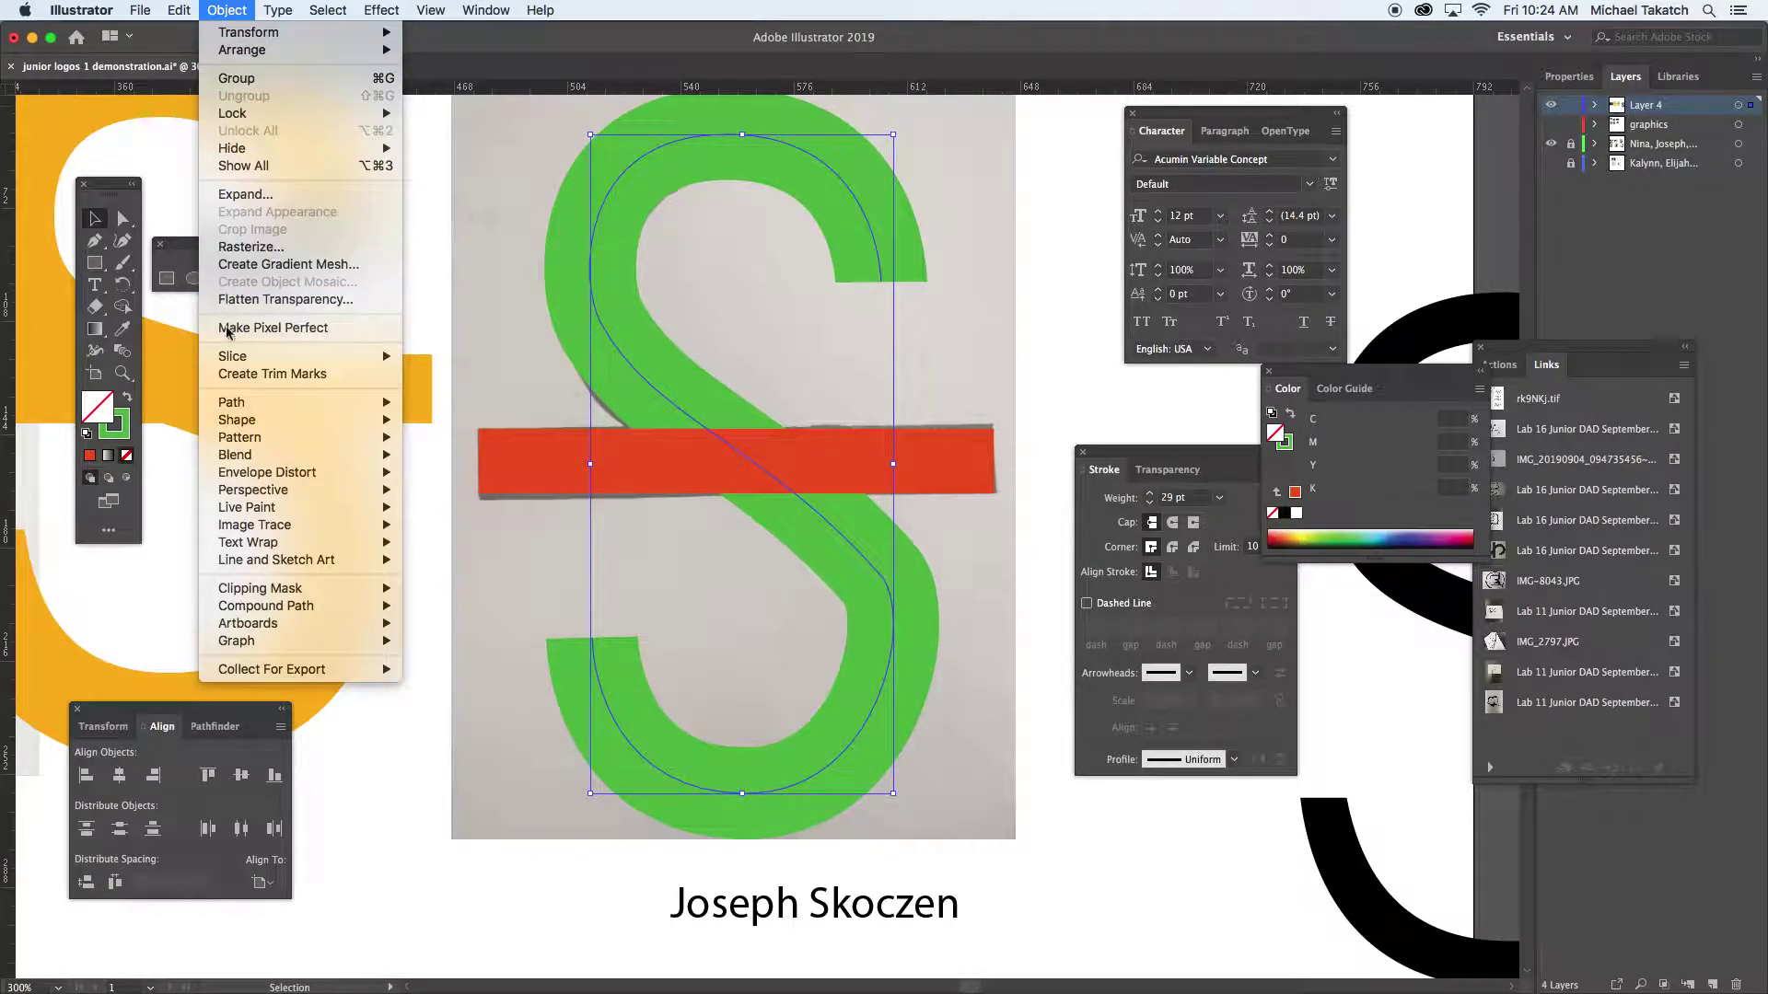
{"action": "mouse_move", "coordinate": [248, 403]}
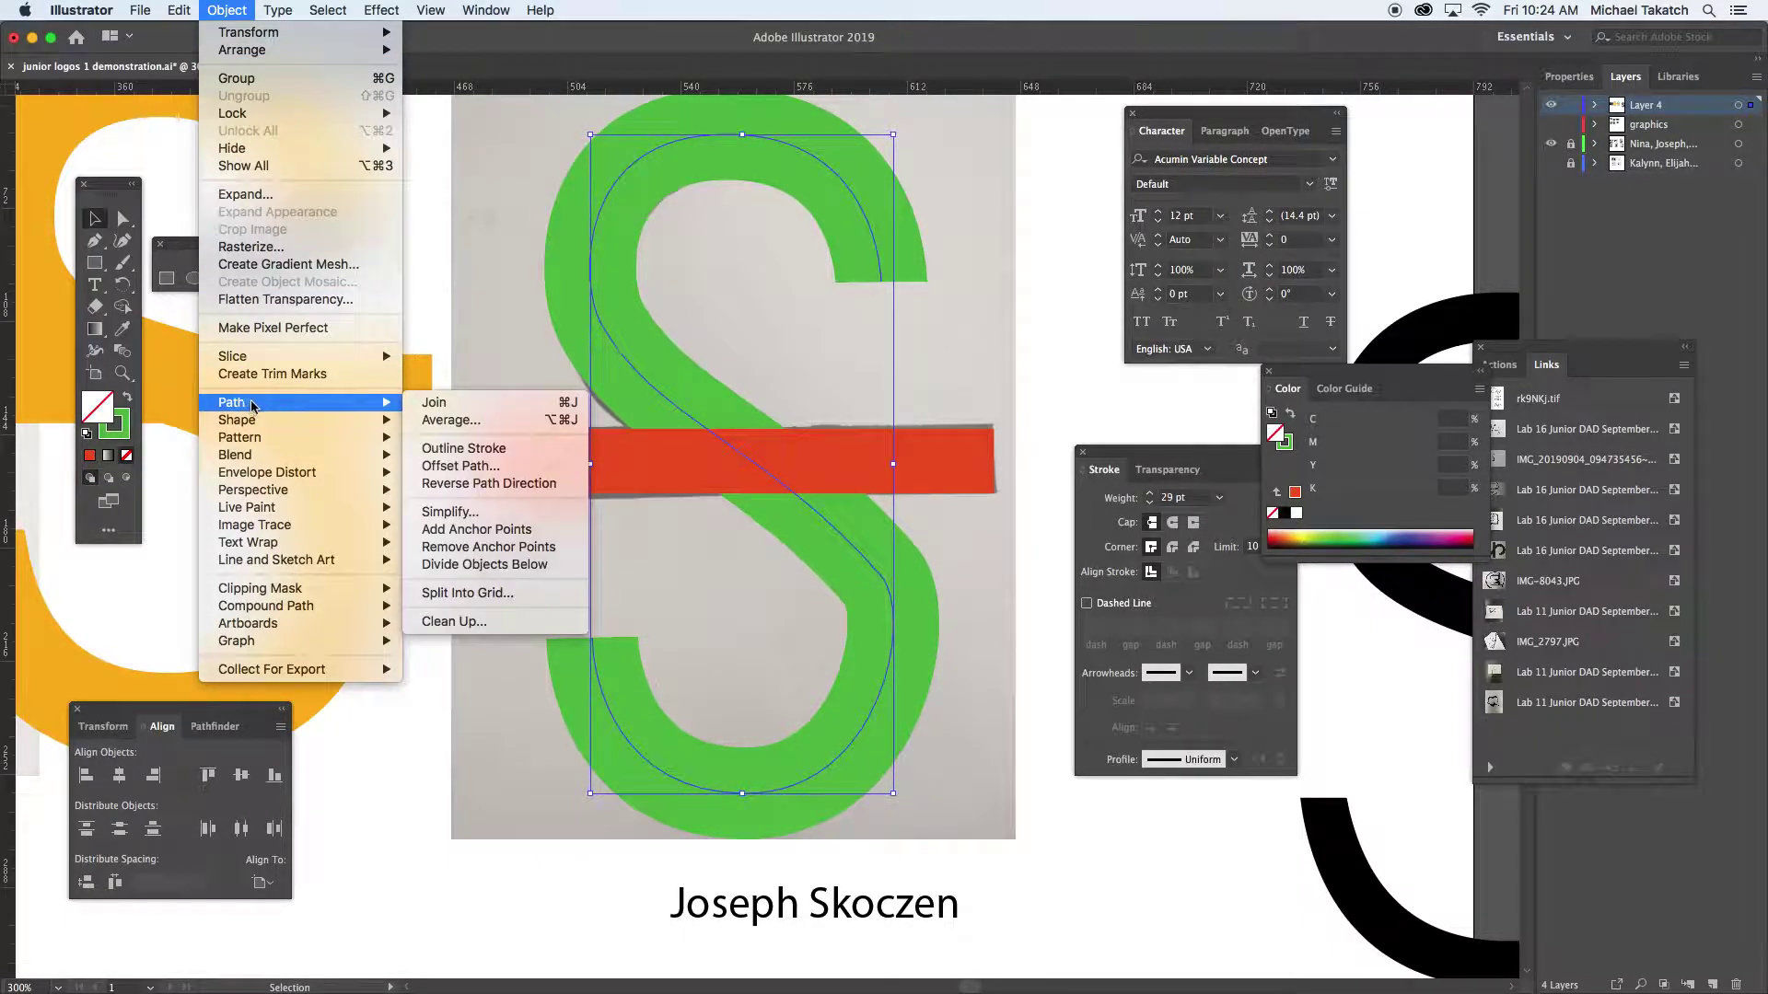
{"action": "left_click", "coordinate": [466, 451]}
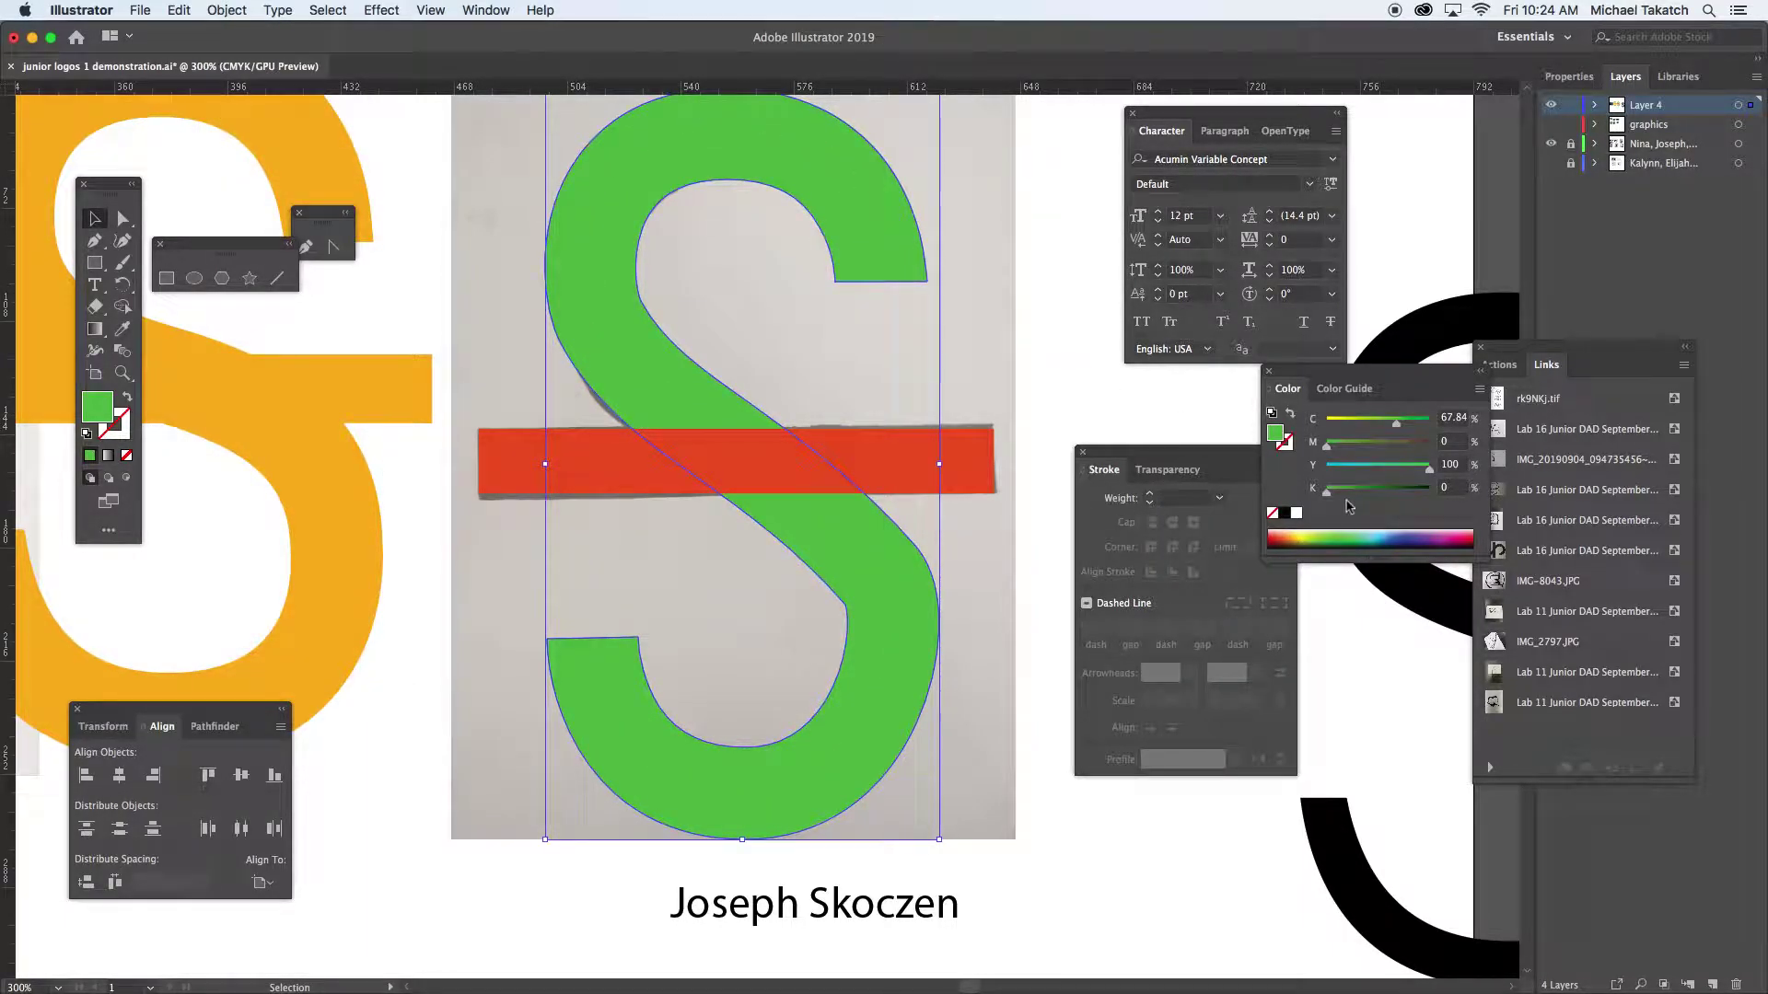
{"action": "left_click", "coordinate": [1415, 534]}
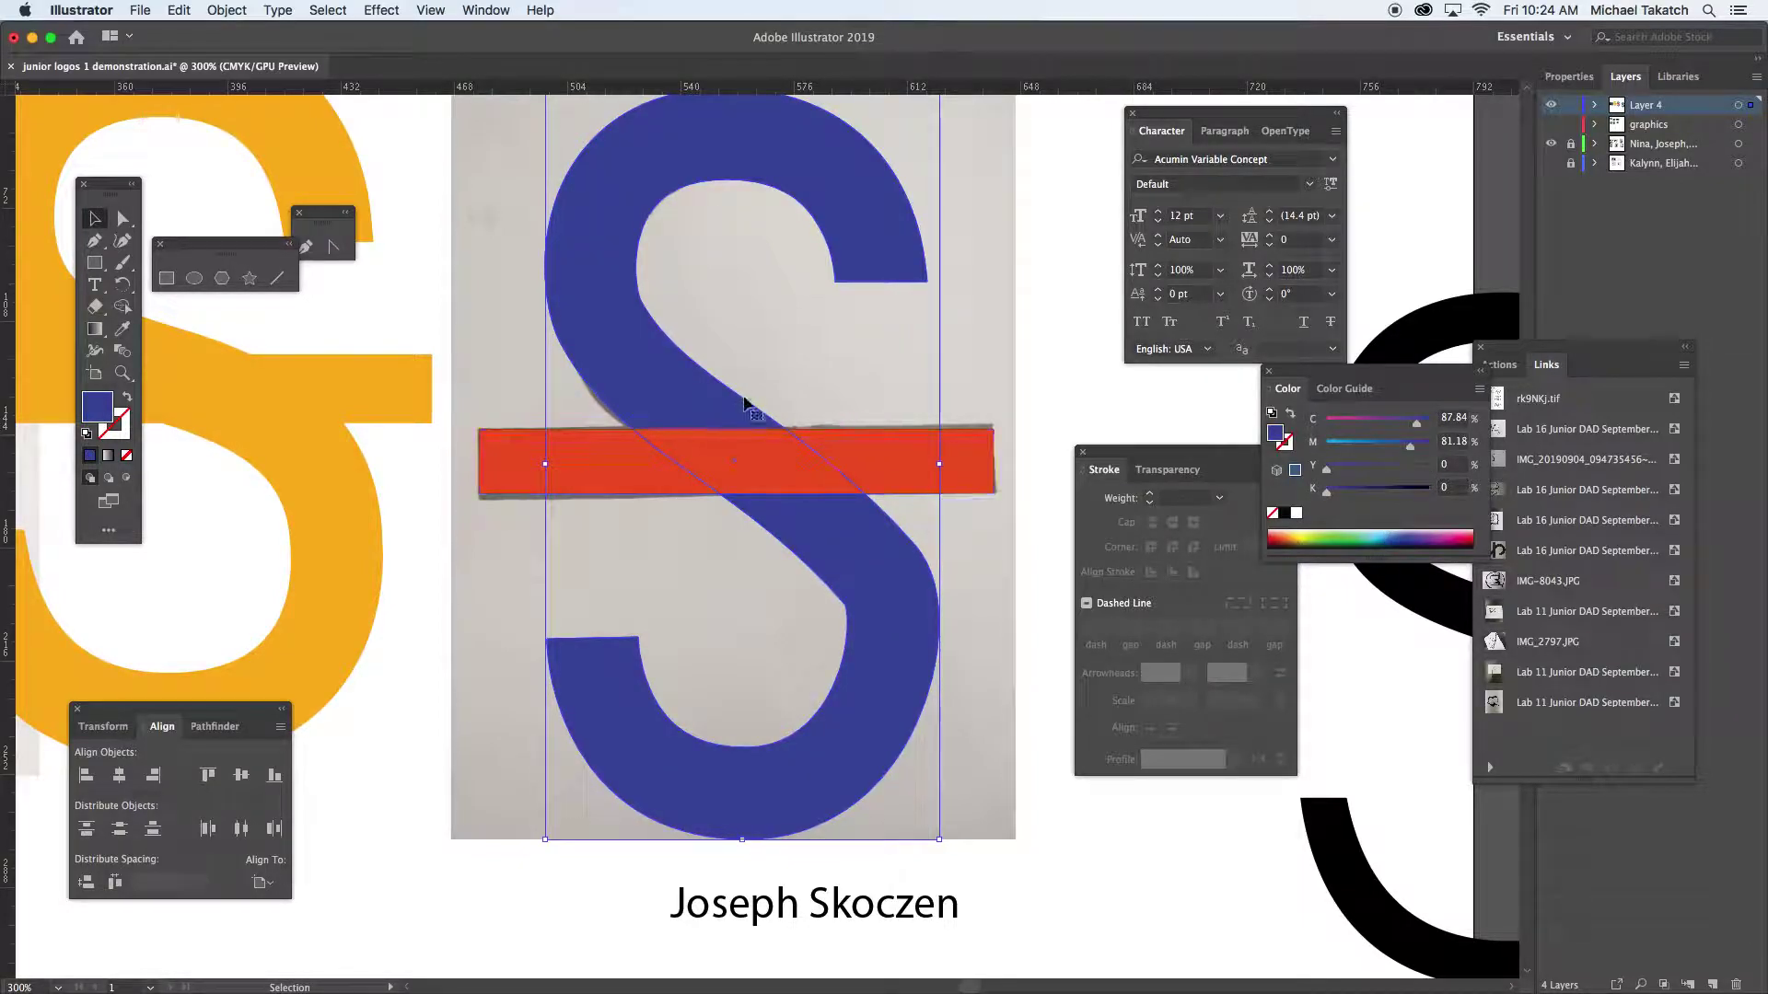
Select the S and crossbar and merge them into one shape with the Shape Builder tool
{"action": "left_click_drag", "start_coordinate": [1057, 349], "coordinate": [764, 542]}
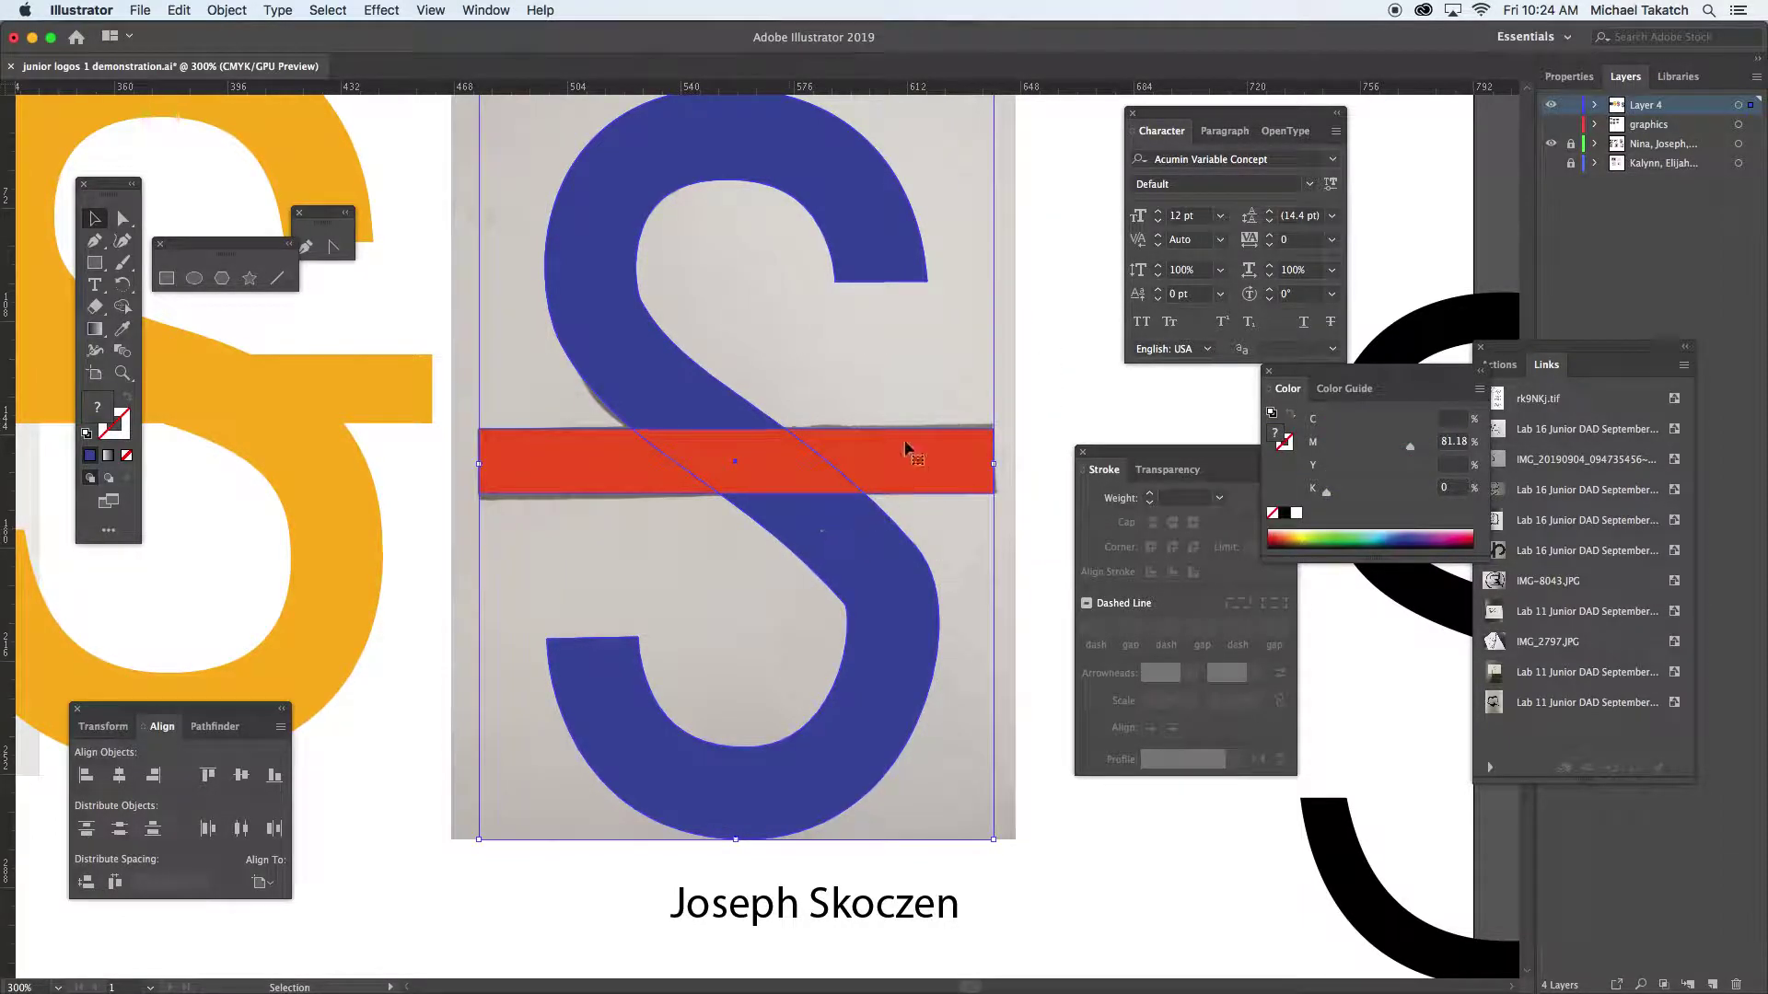
{"action": "left_click", "coordinate": [1551, 143]}
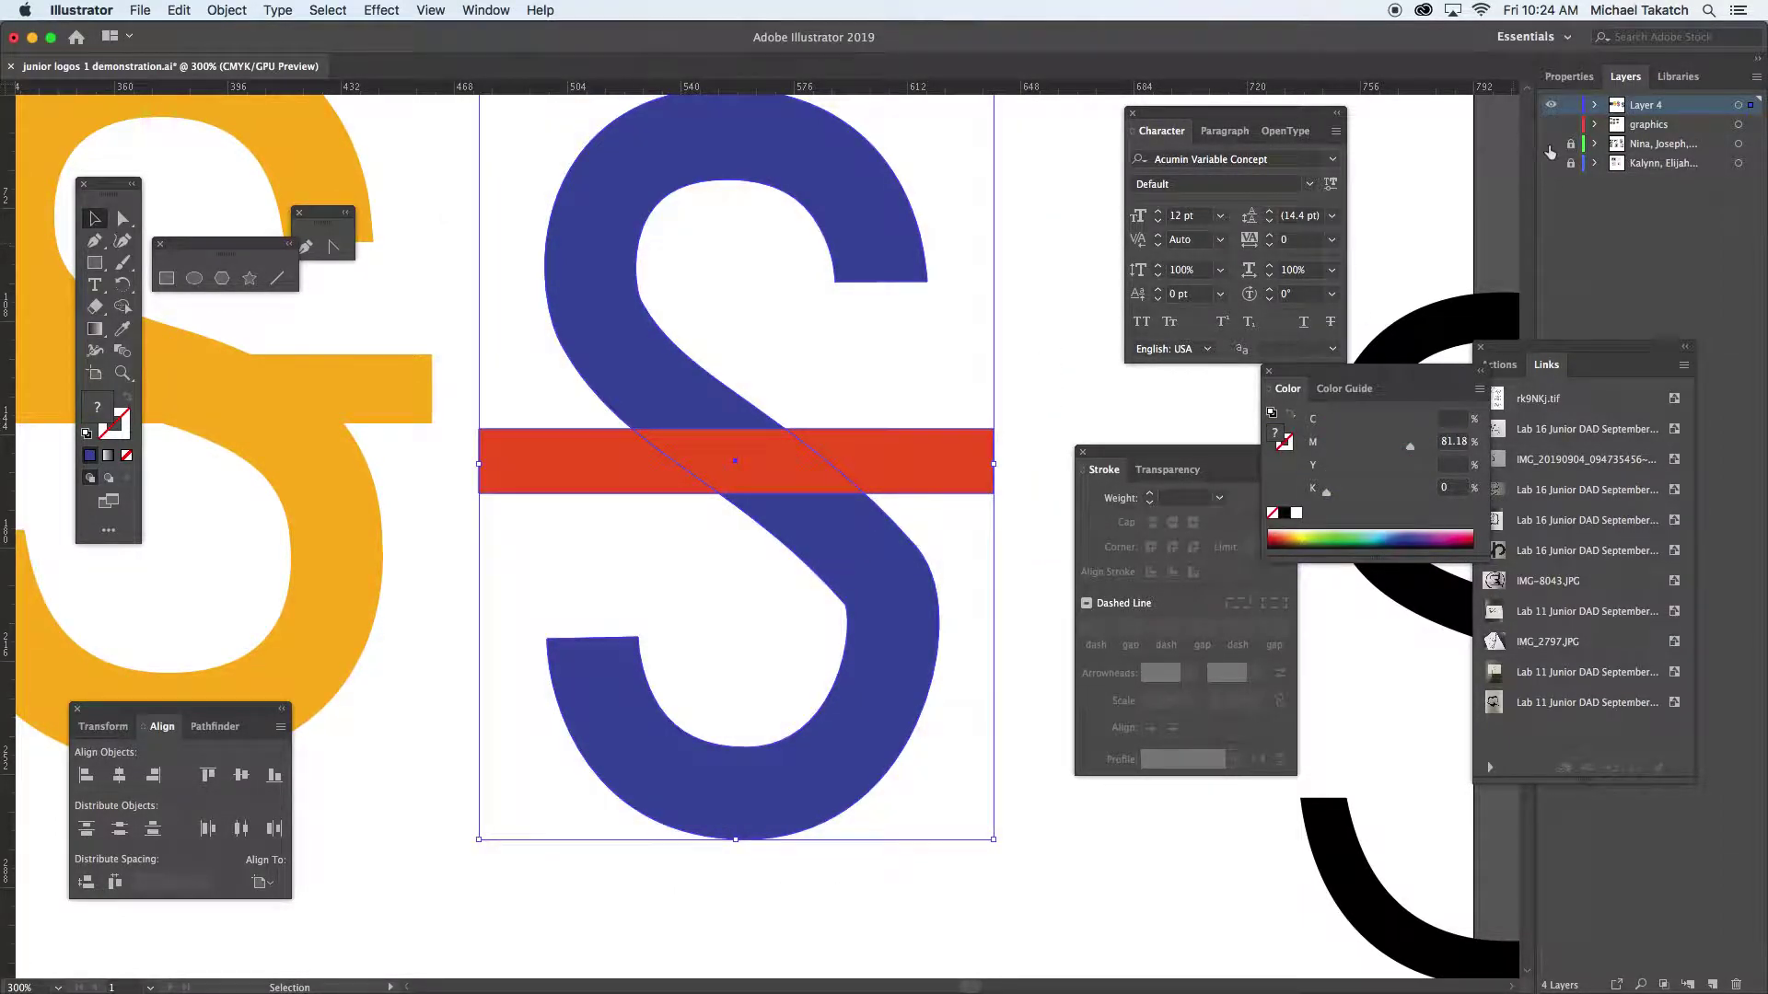
{"action": "left_click", "coordinate": [1551, 144]}
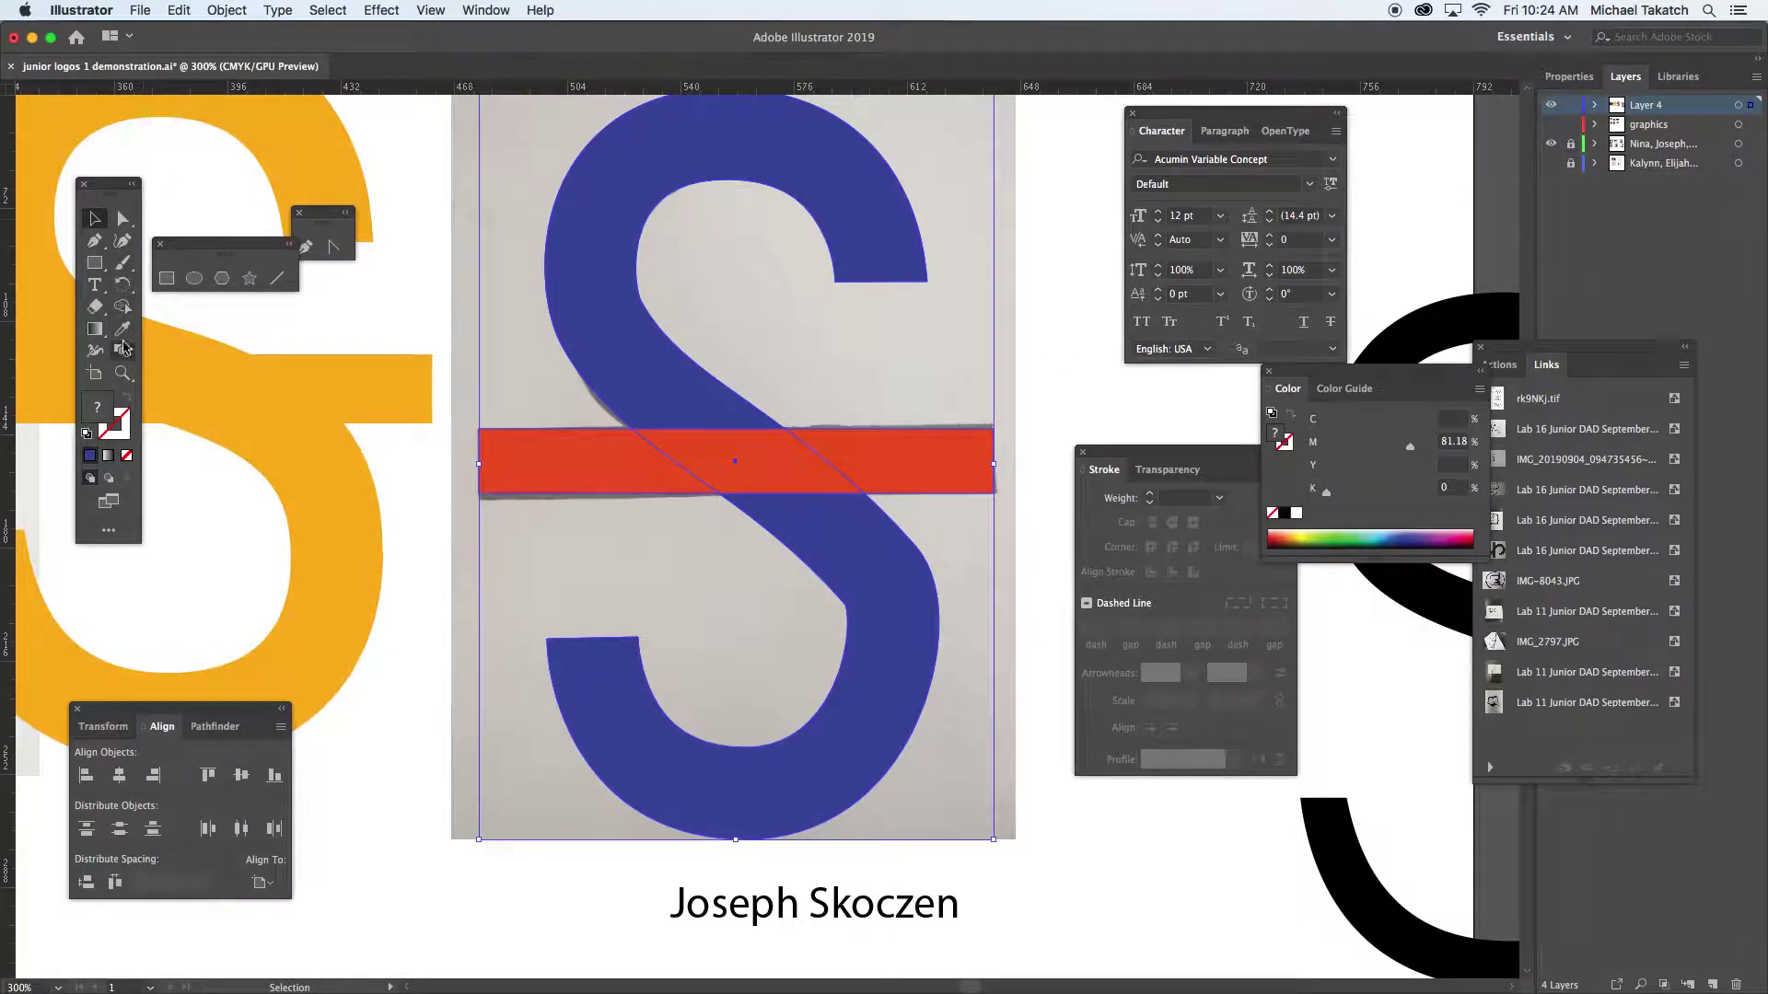
{"action": "left_click", "coordinate": [122, 307]}
{"action": "mouse_move", "coordinate": [628, 391]}
{"action": "left_mouse_down"}
{"action": "mouse_move", "coordinate": [678, 433]}
{"action": "mouse_move", "coordinate": [663, 476]}
{"action": "left_mouse_up"}
{"action": "mouse_move", "coordinate": [777, 473]}
{"action": "left_mouse_down"}
{"action": "mouse_move", "coordinate": [890, 463]}
{"action": "mouse_move", "coordinate": [828, 521]}
{"action": "left_mouse_up"}
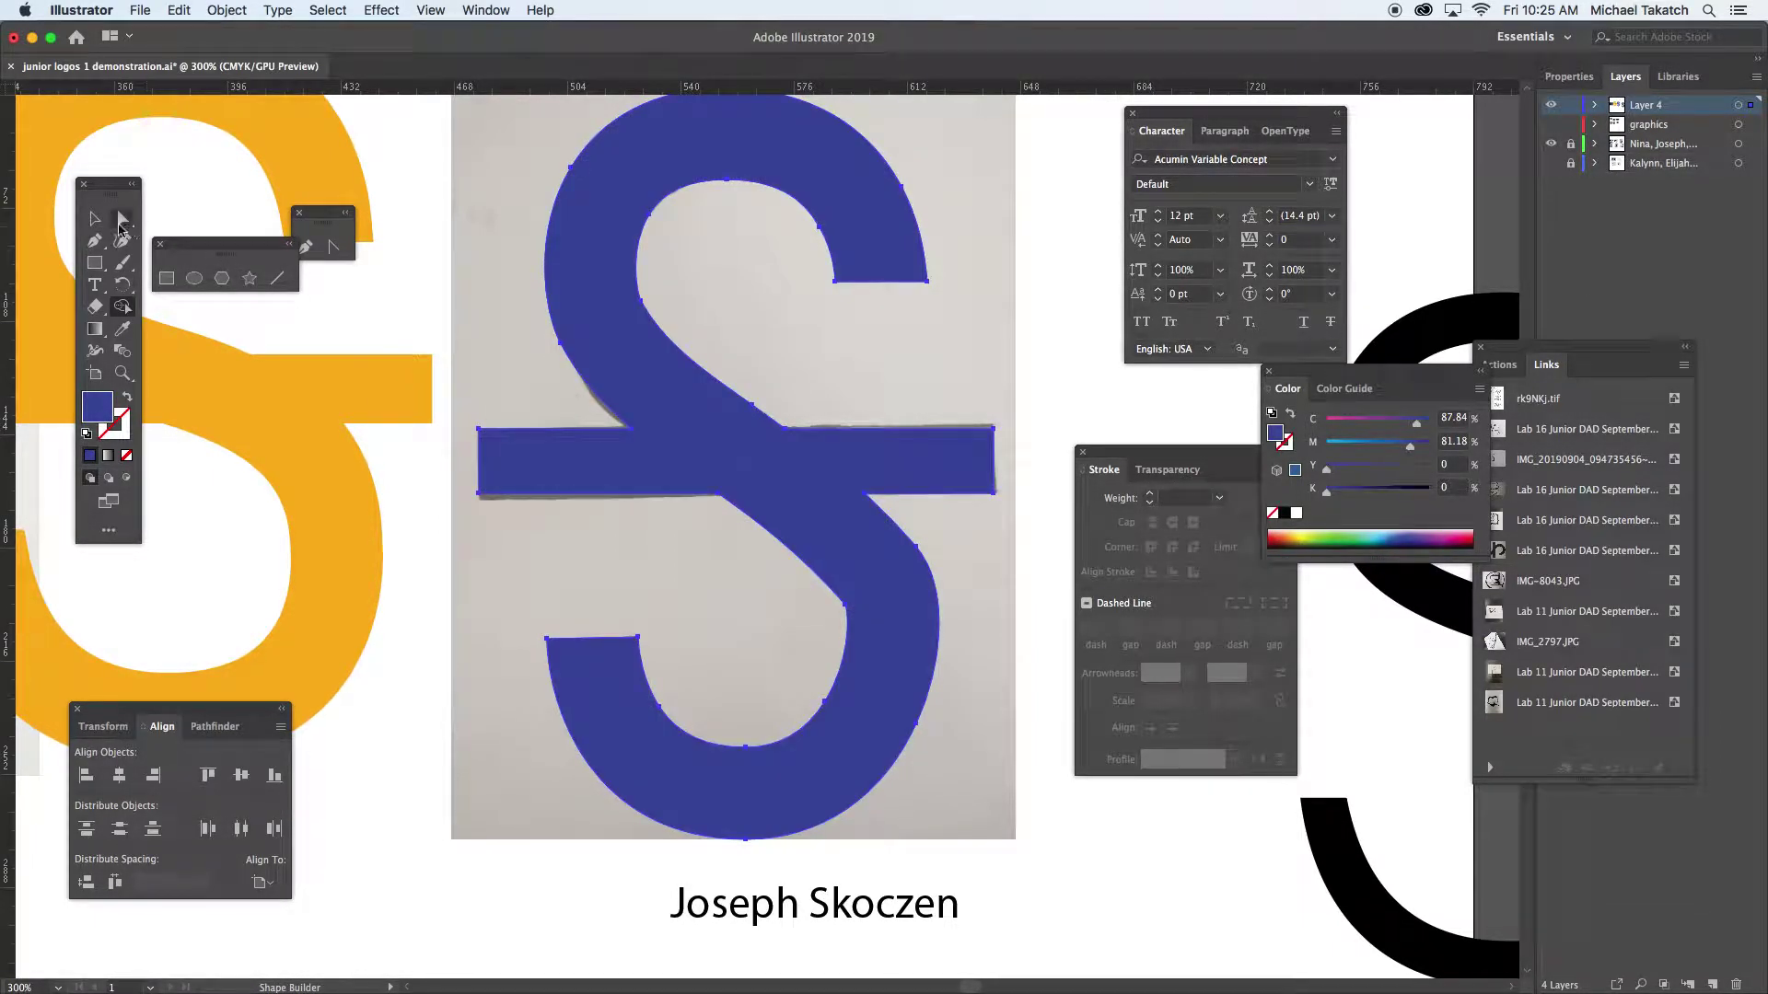
Move the merged blue S right and down, hide the reference photo layer, and hide all panels
{"action": "left_click", "coordinate": [94, 218]}
{"action": "left_click", "coordinate": [541, 377]}
{"action": "left_click_drag", "start_coordinate": [702, 411], "coordinate": [859, 459]}
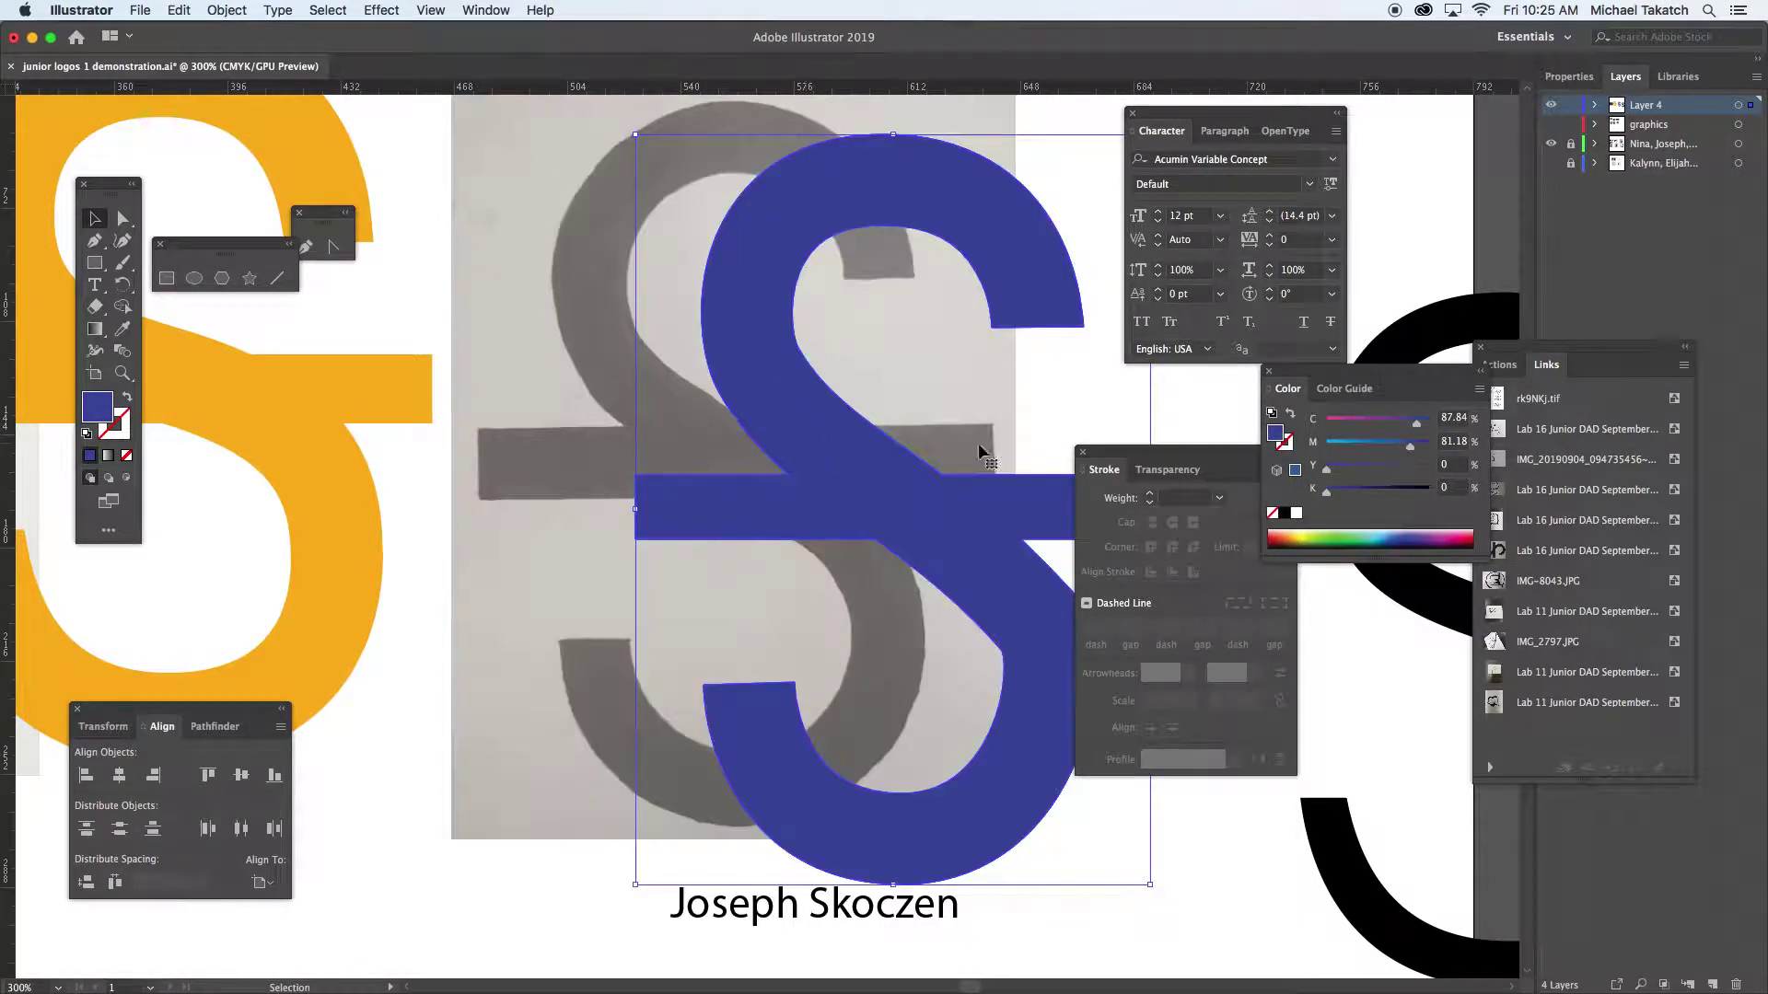
{"action": "left_click", "coordinate": [1550, 144]}
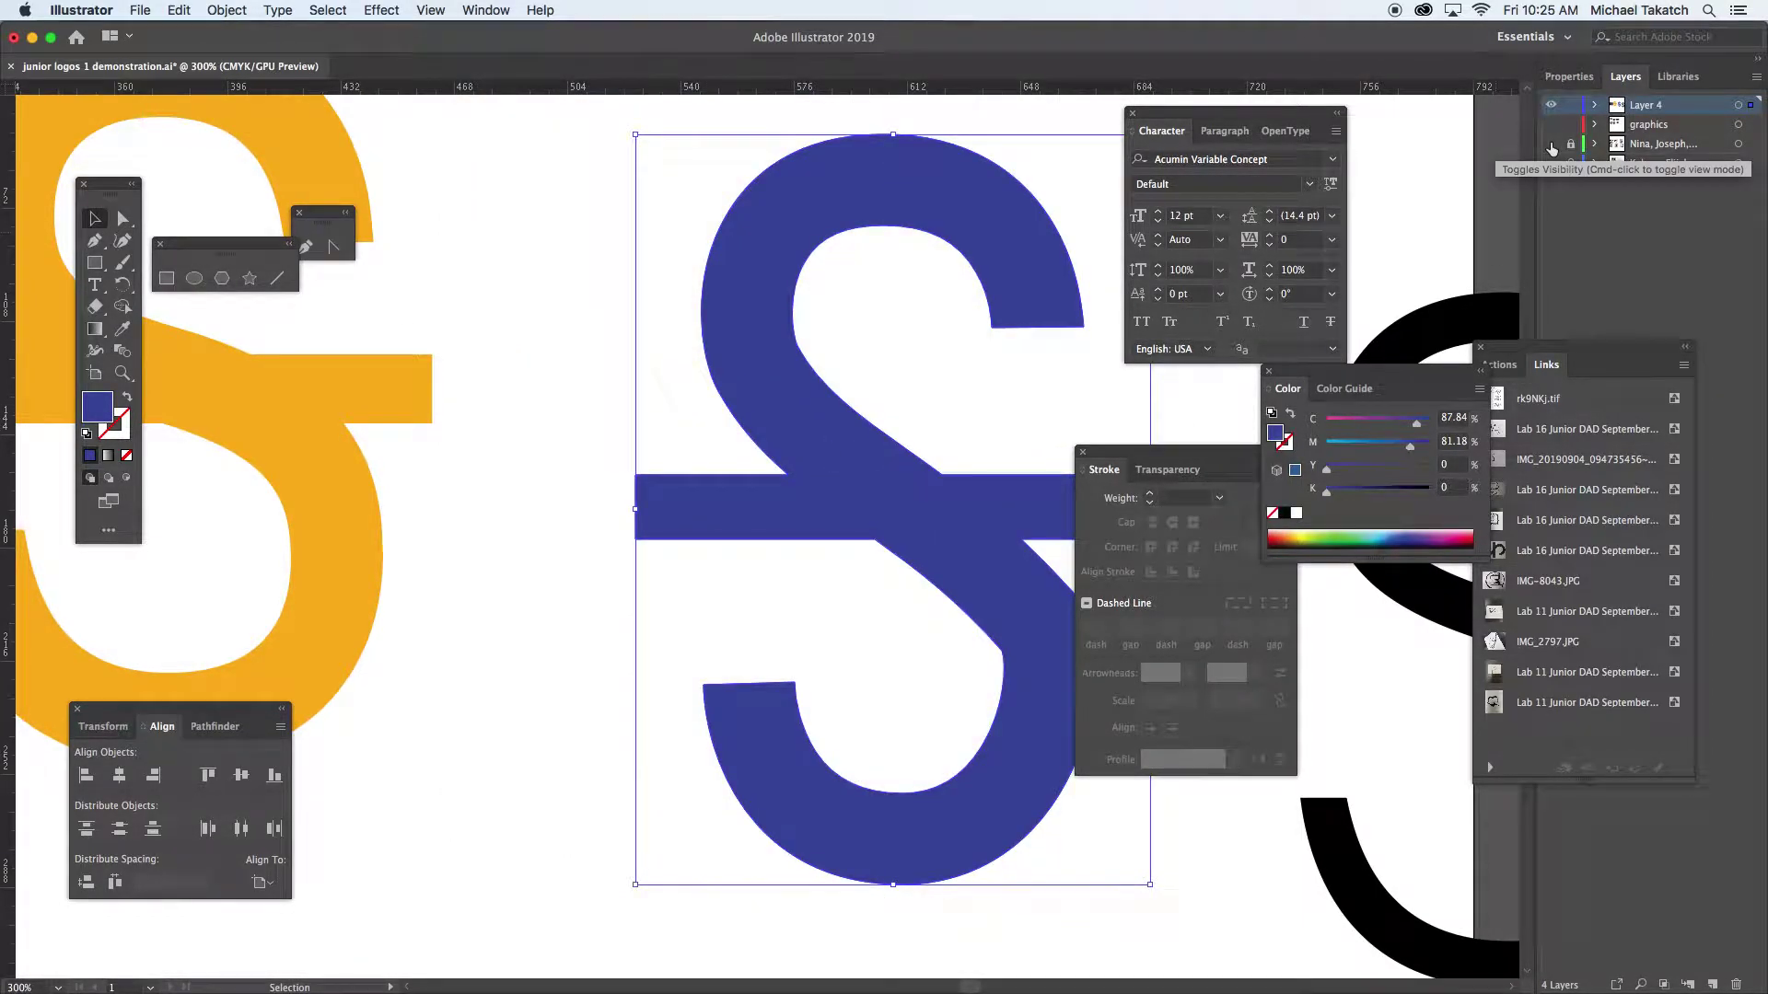
{"action": "key", "text": "Tab"}
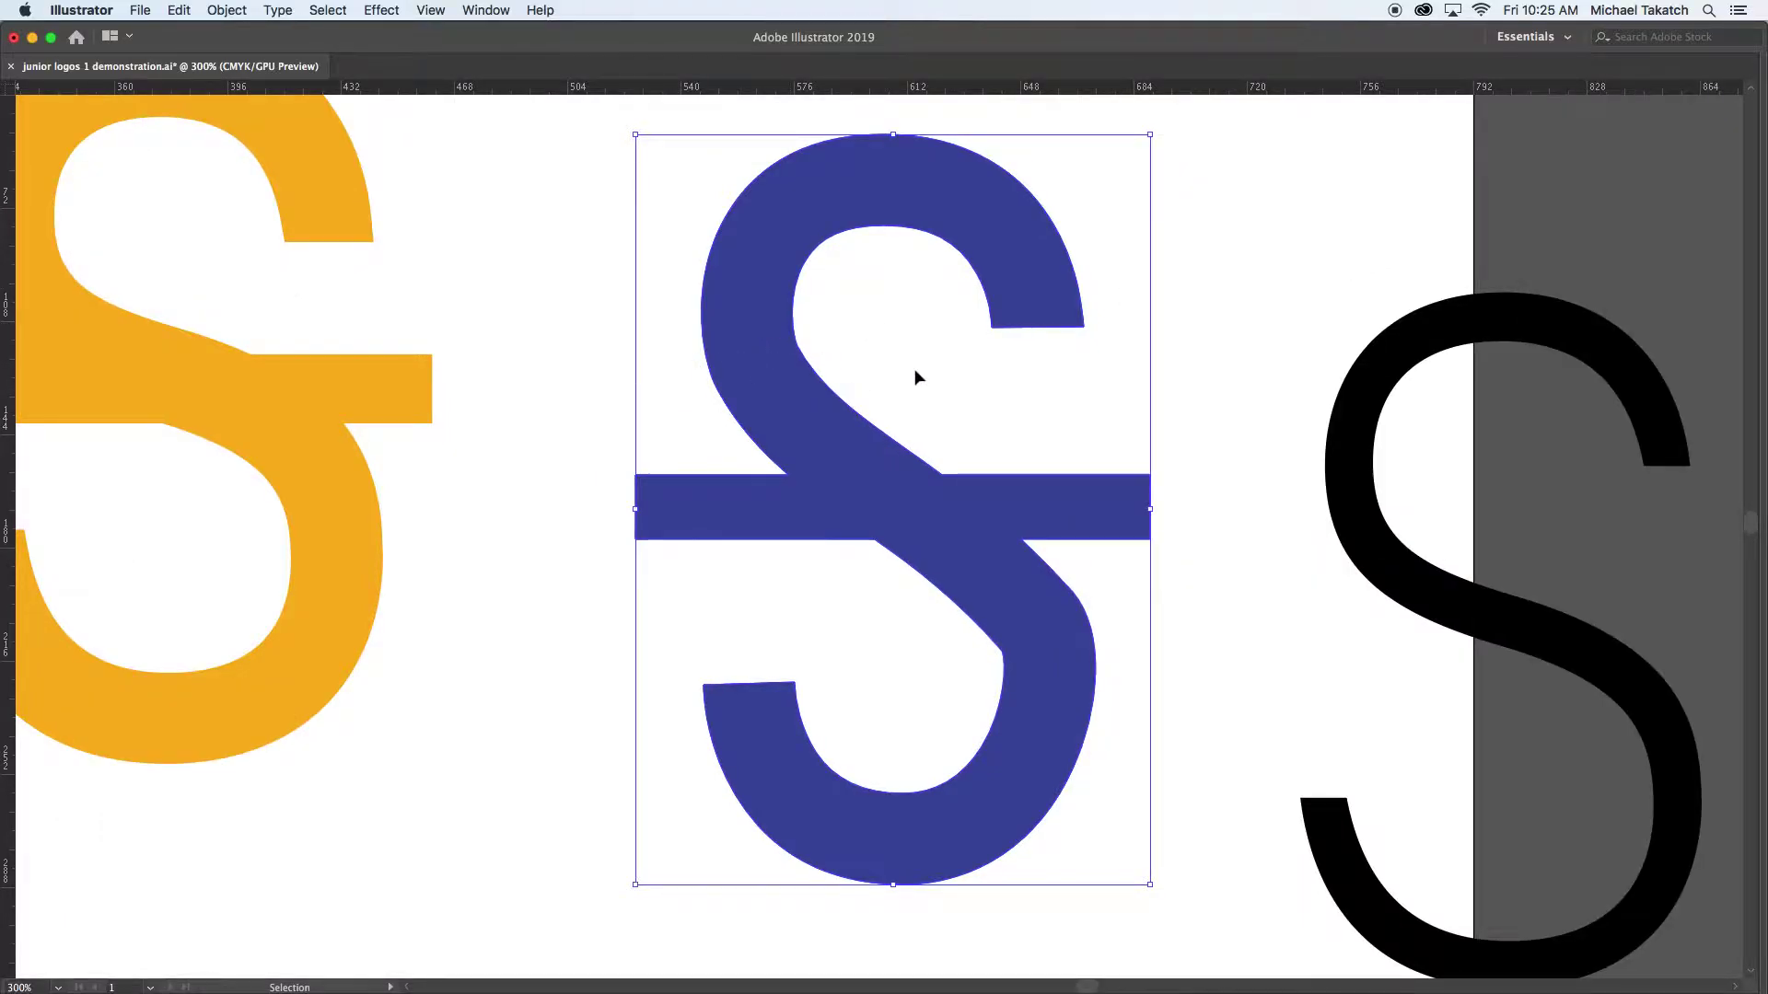
Zoom out, move the black S off the page to the right, and nudge the blue S left
{"action": "key", "text": "a"}
{"action": "key", "text": "super+minus"}
{"action": "key", "text": "v"}
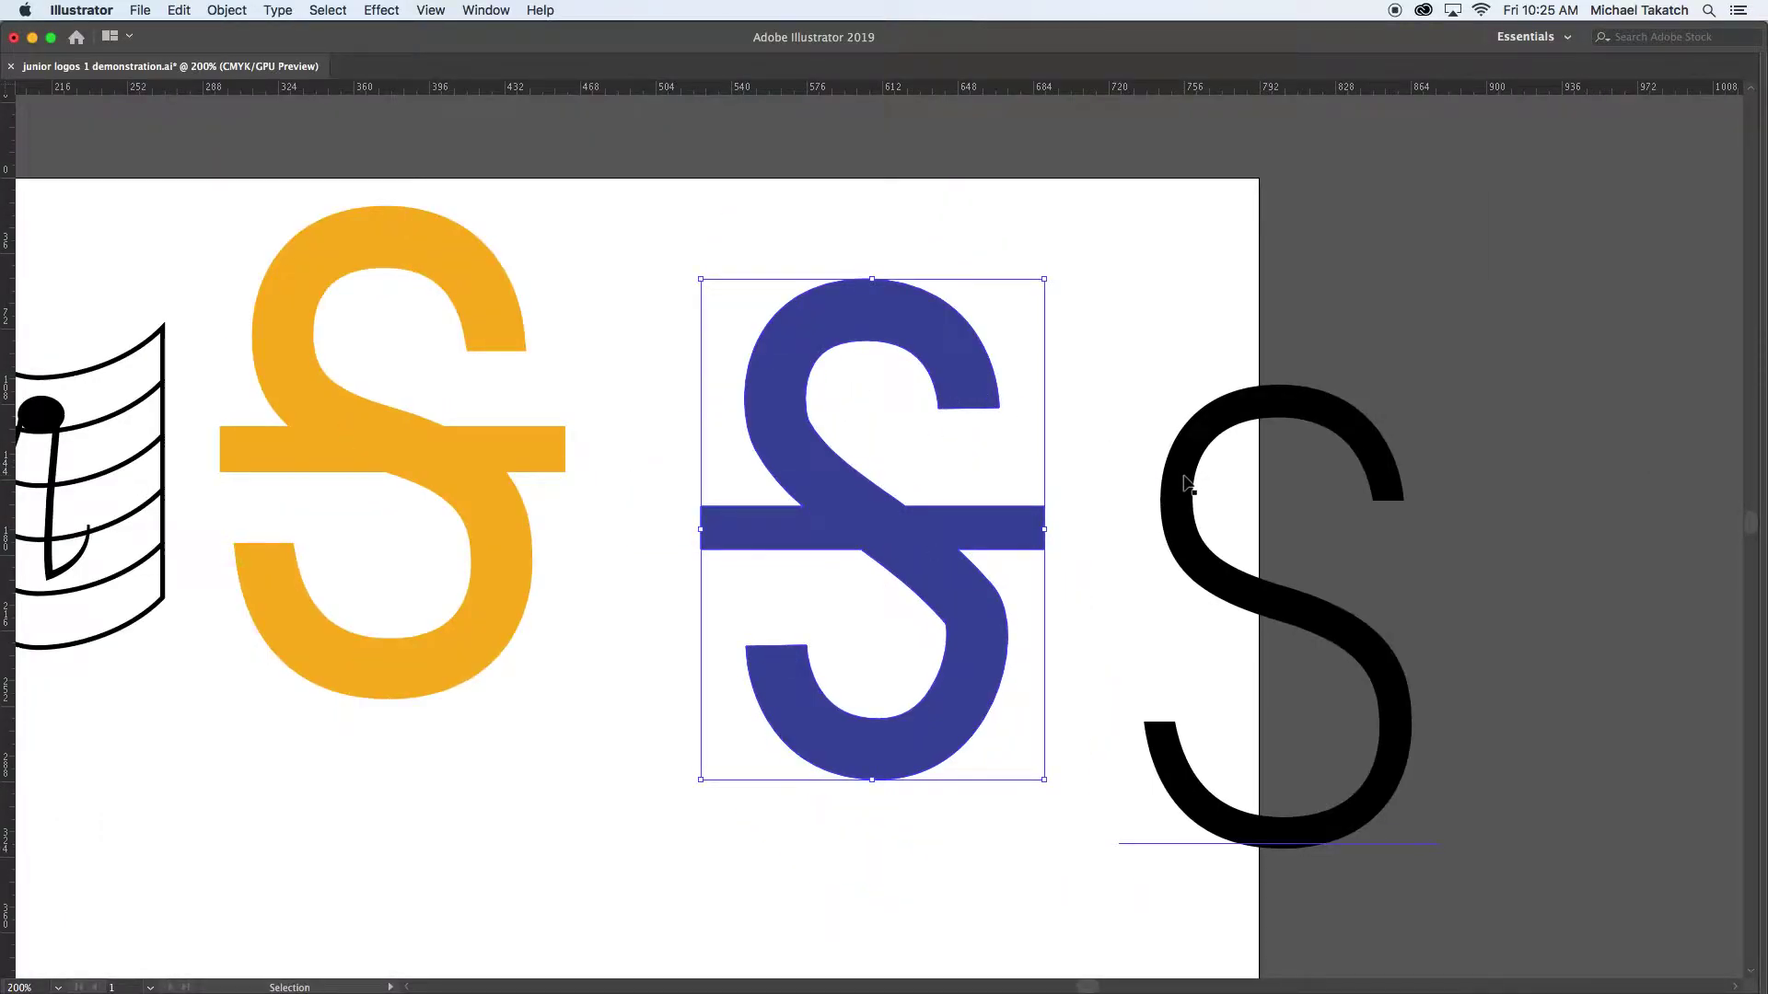
{"action": "left_click_drag", "start_coordinate": [1188, 478], "coordinate": [1352, 442]}
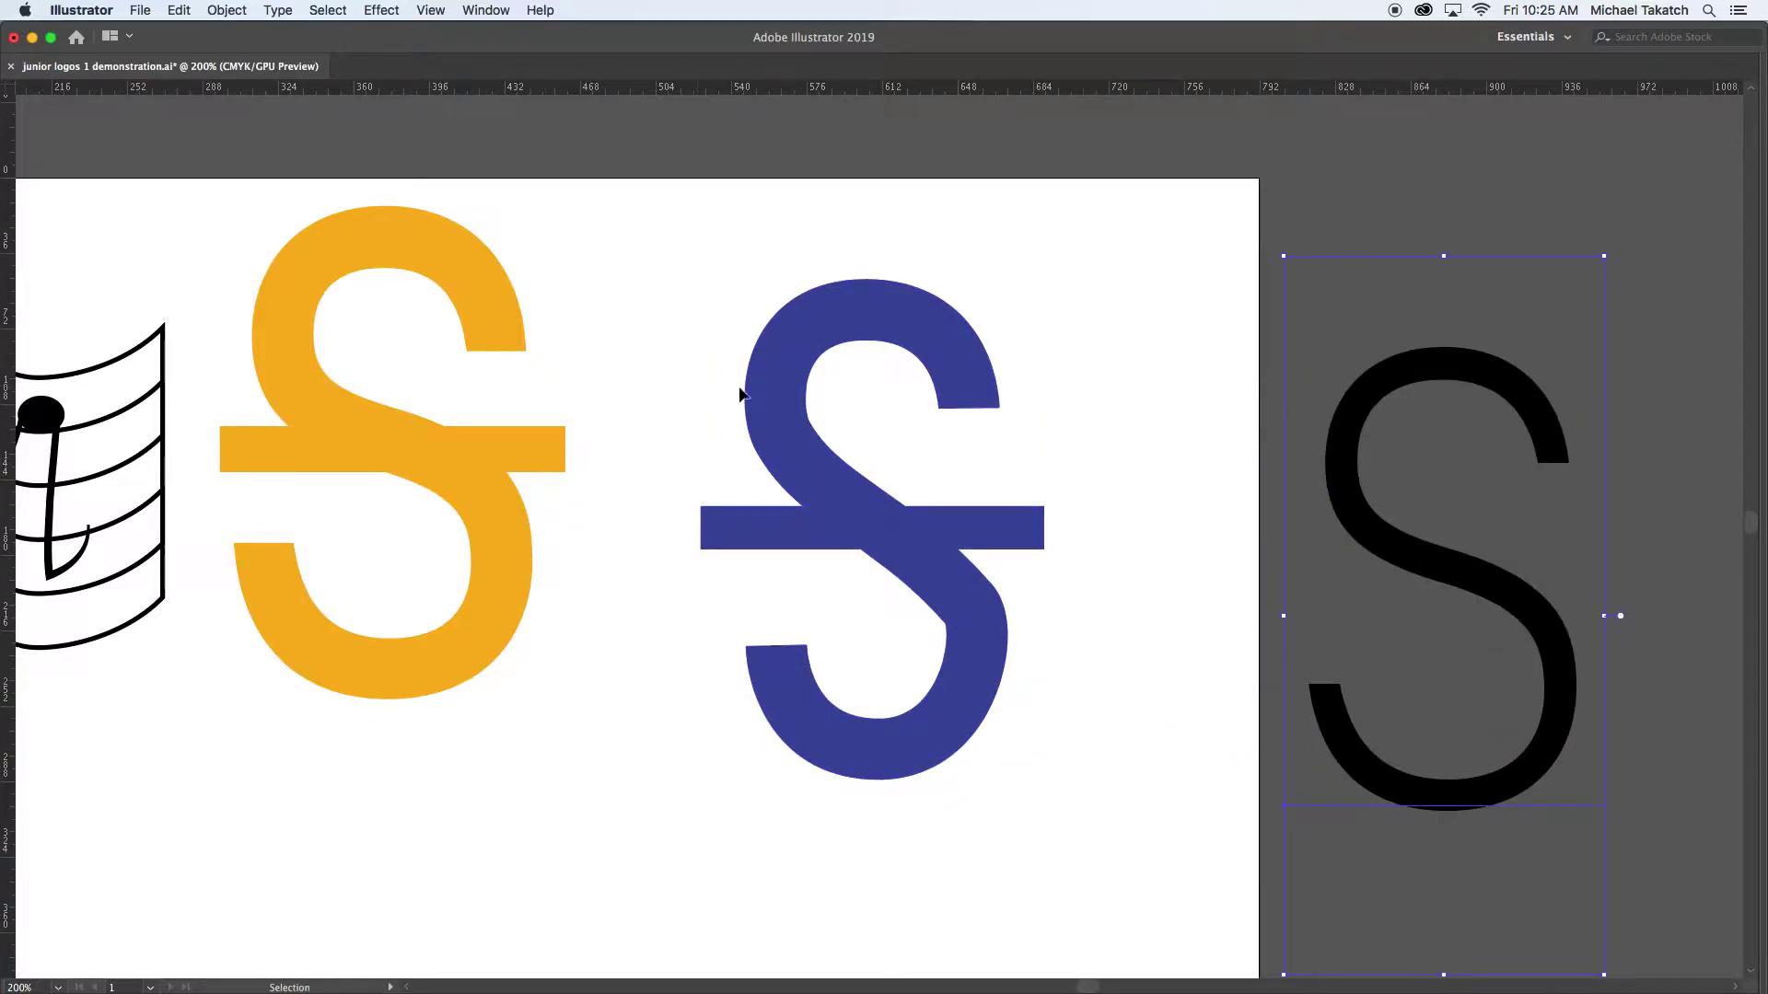
{"action": "left_click_drag", "start_coordinate": [770, 398], "coordinate": [727, 415]}
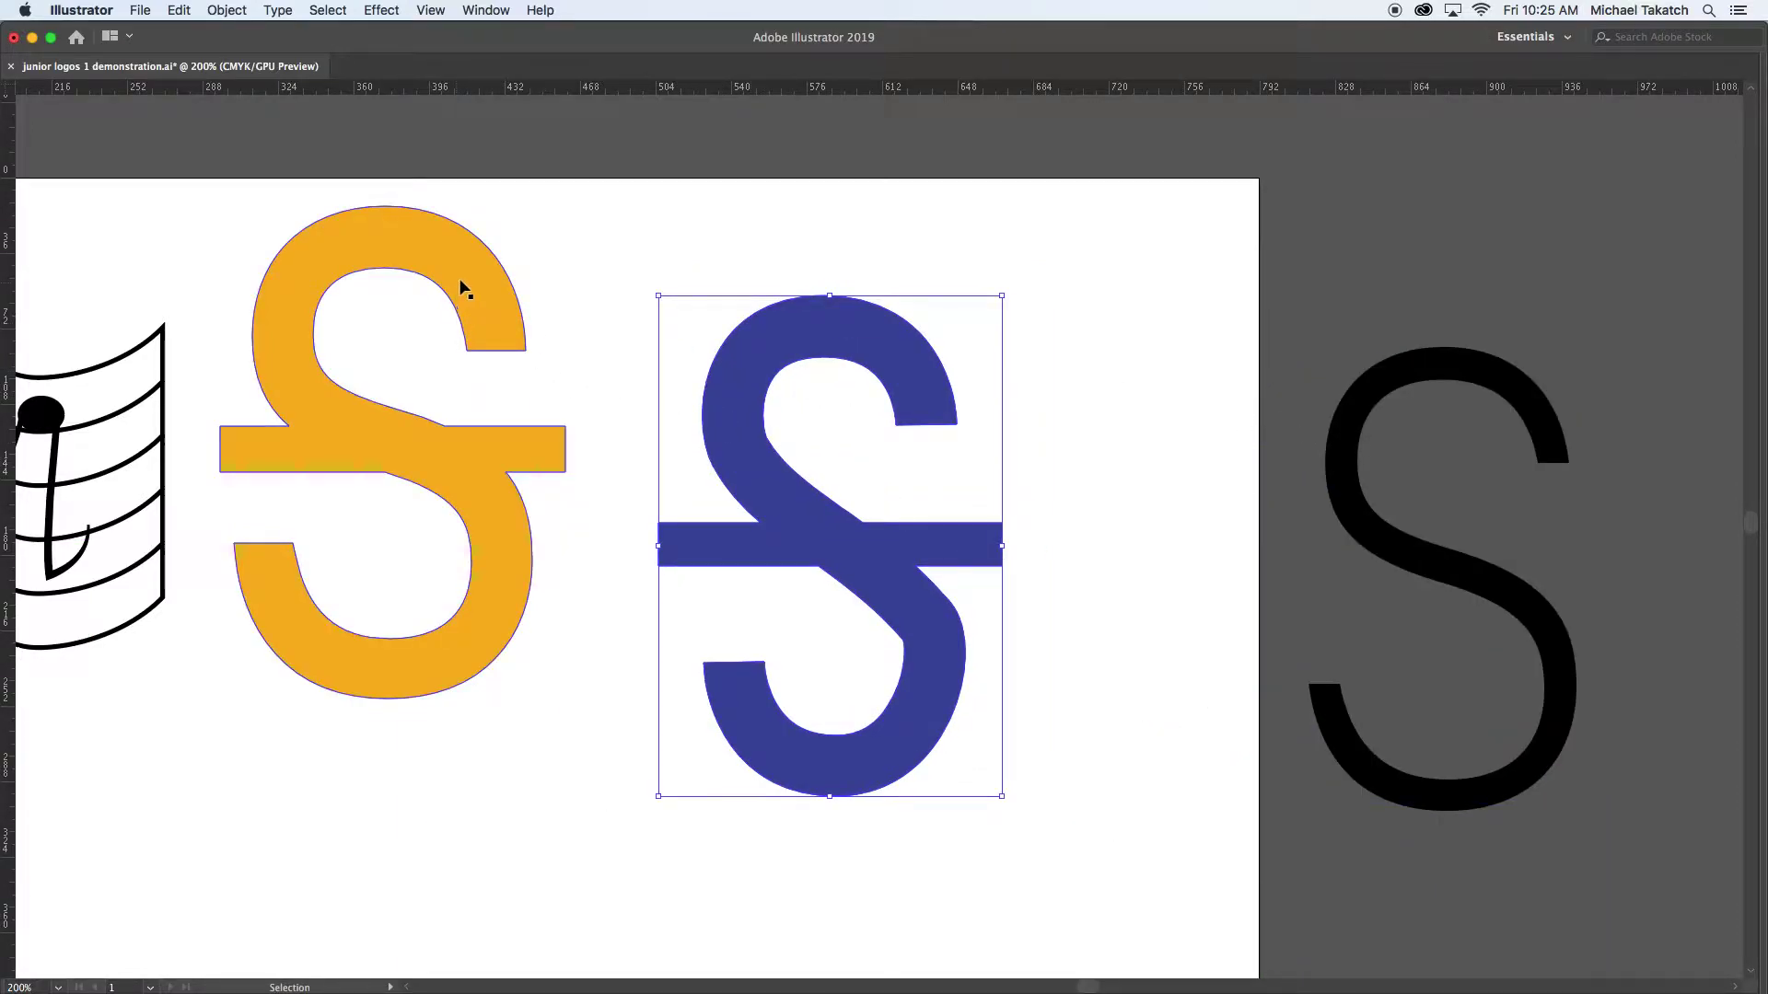
Drag the orange S to the centre of the page
{"action": "left_click_drag", "start_coordinate": [463, 281], "coordinate": [488, 342]}
{"action": "left_click_drag", "start_coordinate": [392, 295], "coordinate": [1072, 327]}
{"action": "left_click_drag", "start_coordinate": [555, 364], "coordinate": [843, 406]}
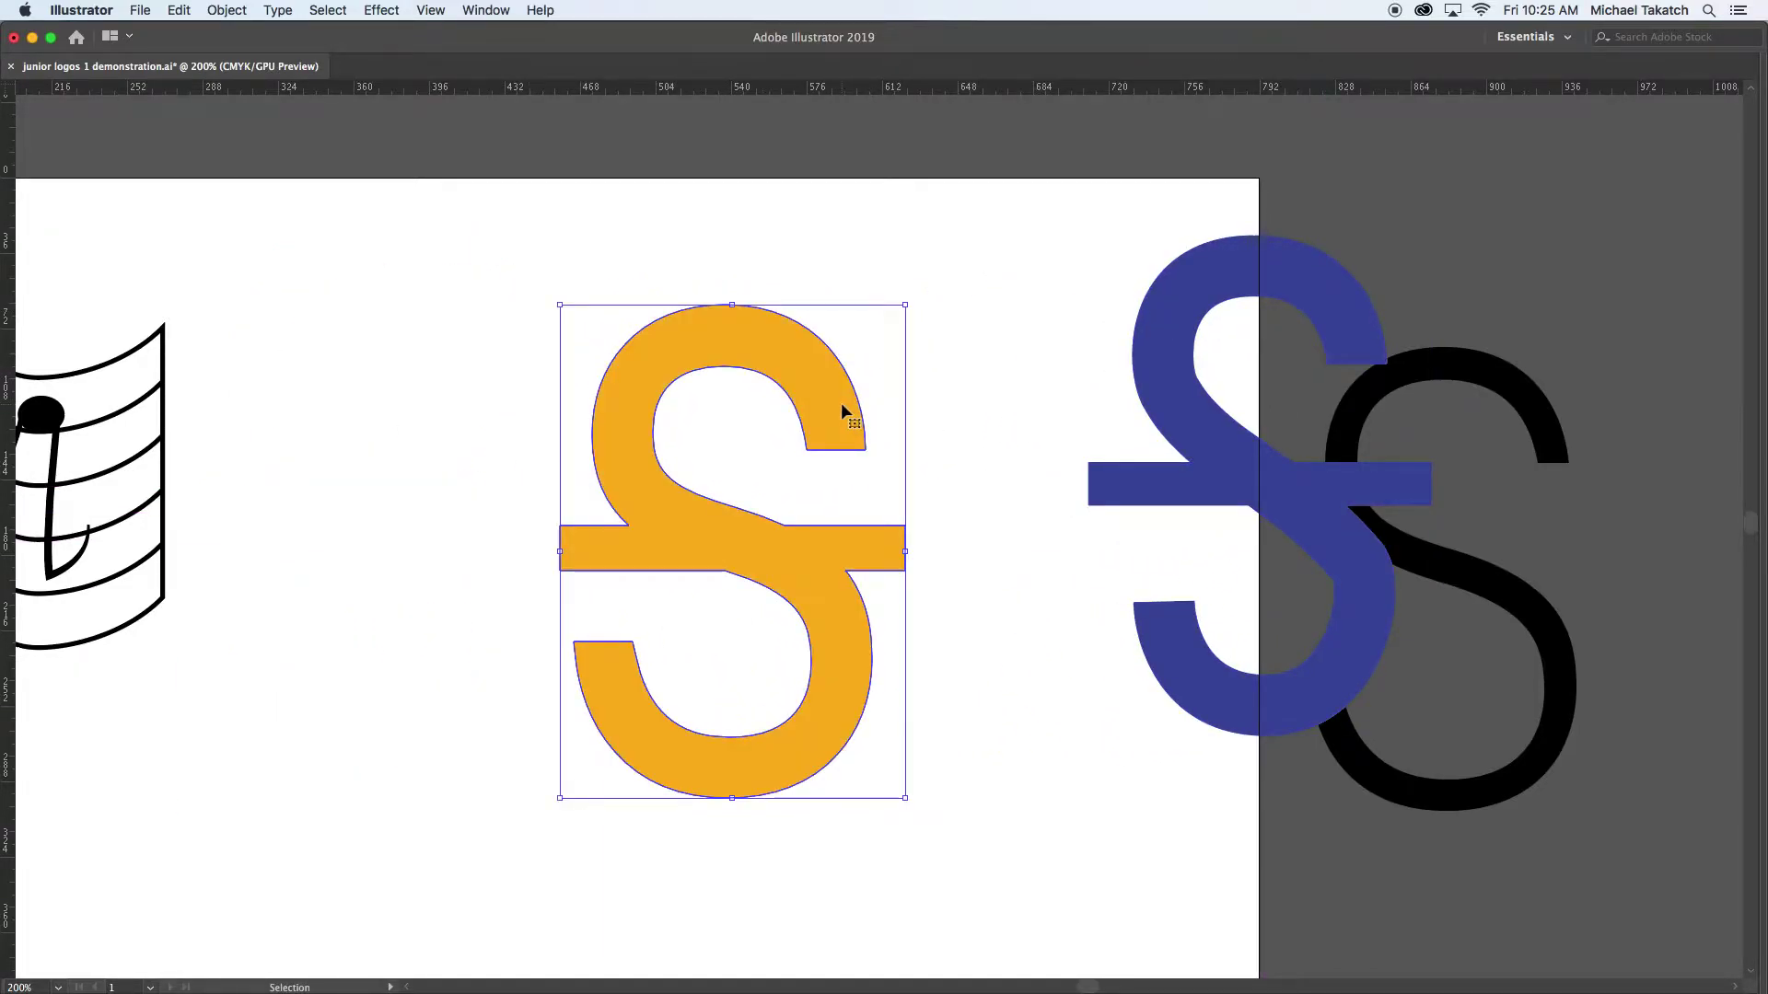
Zoom in on the orange S, hide the rulers, and pan to centre it in view
{"action": "key", "text": "a"}
{"action": "key", "text": "super+equal"}
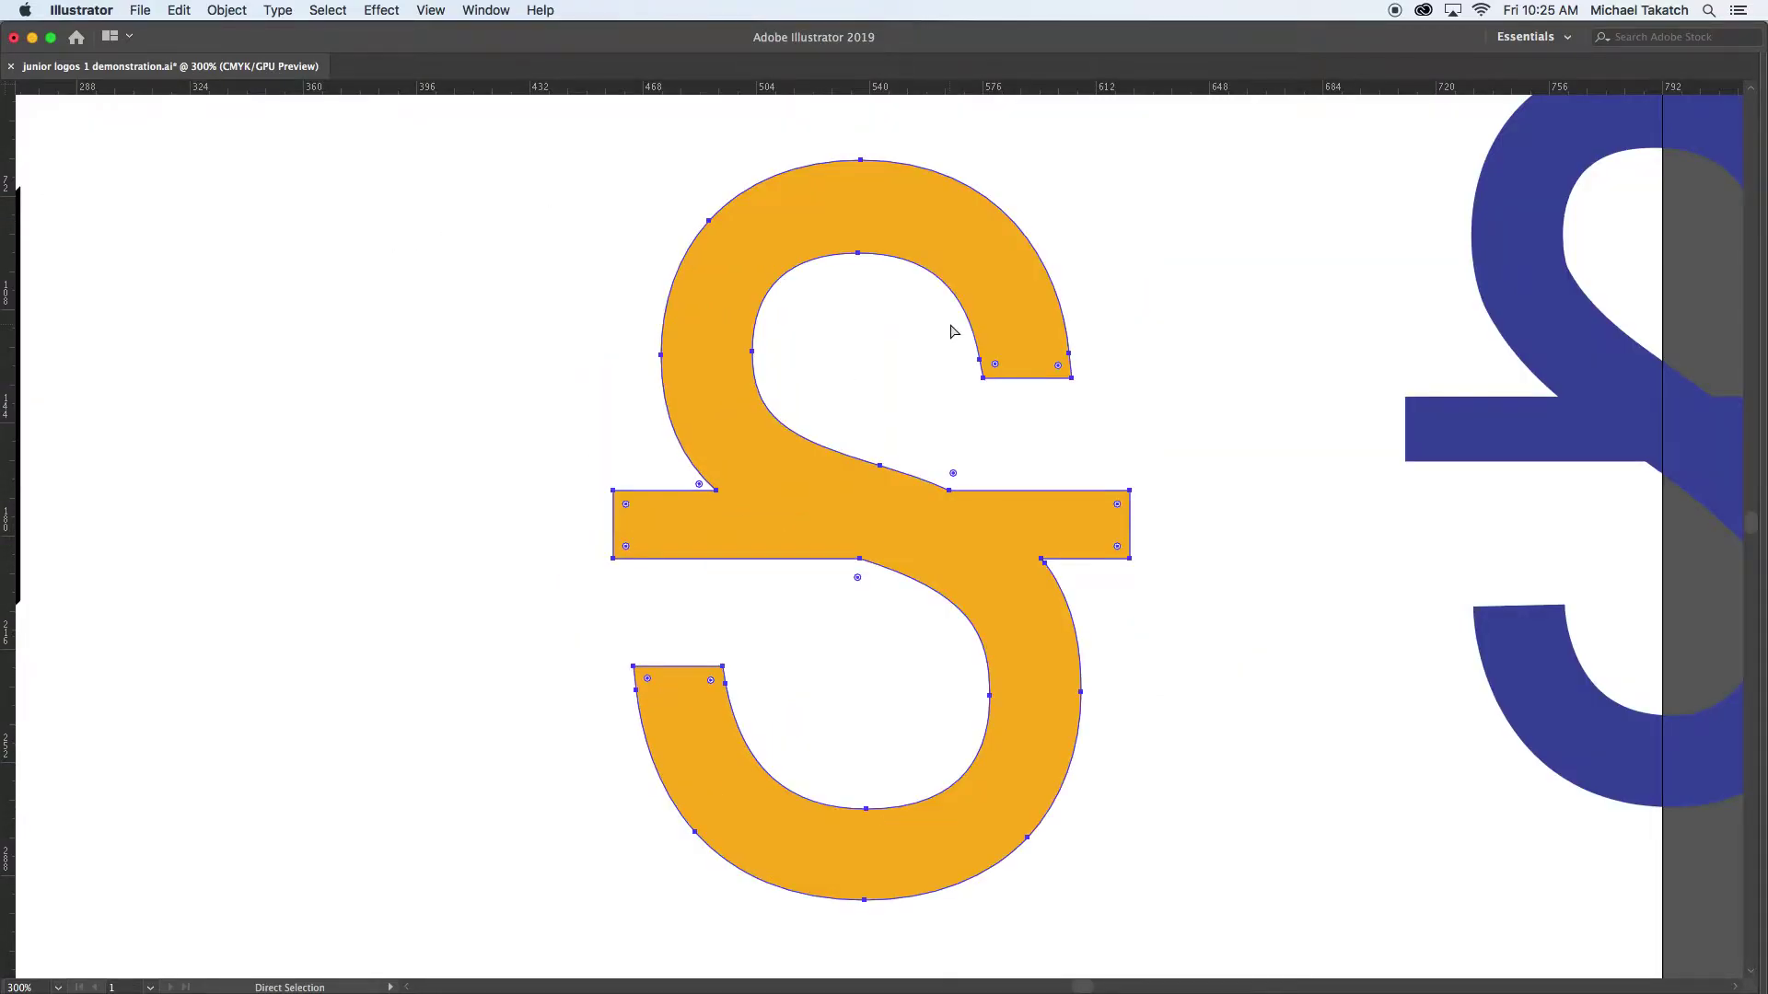
{"action": "key", "text": "v"}
{"action": "key", "text": "a"}
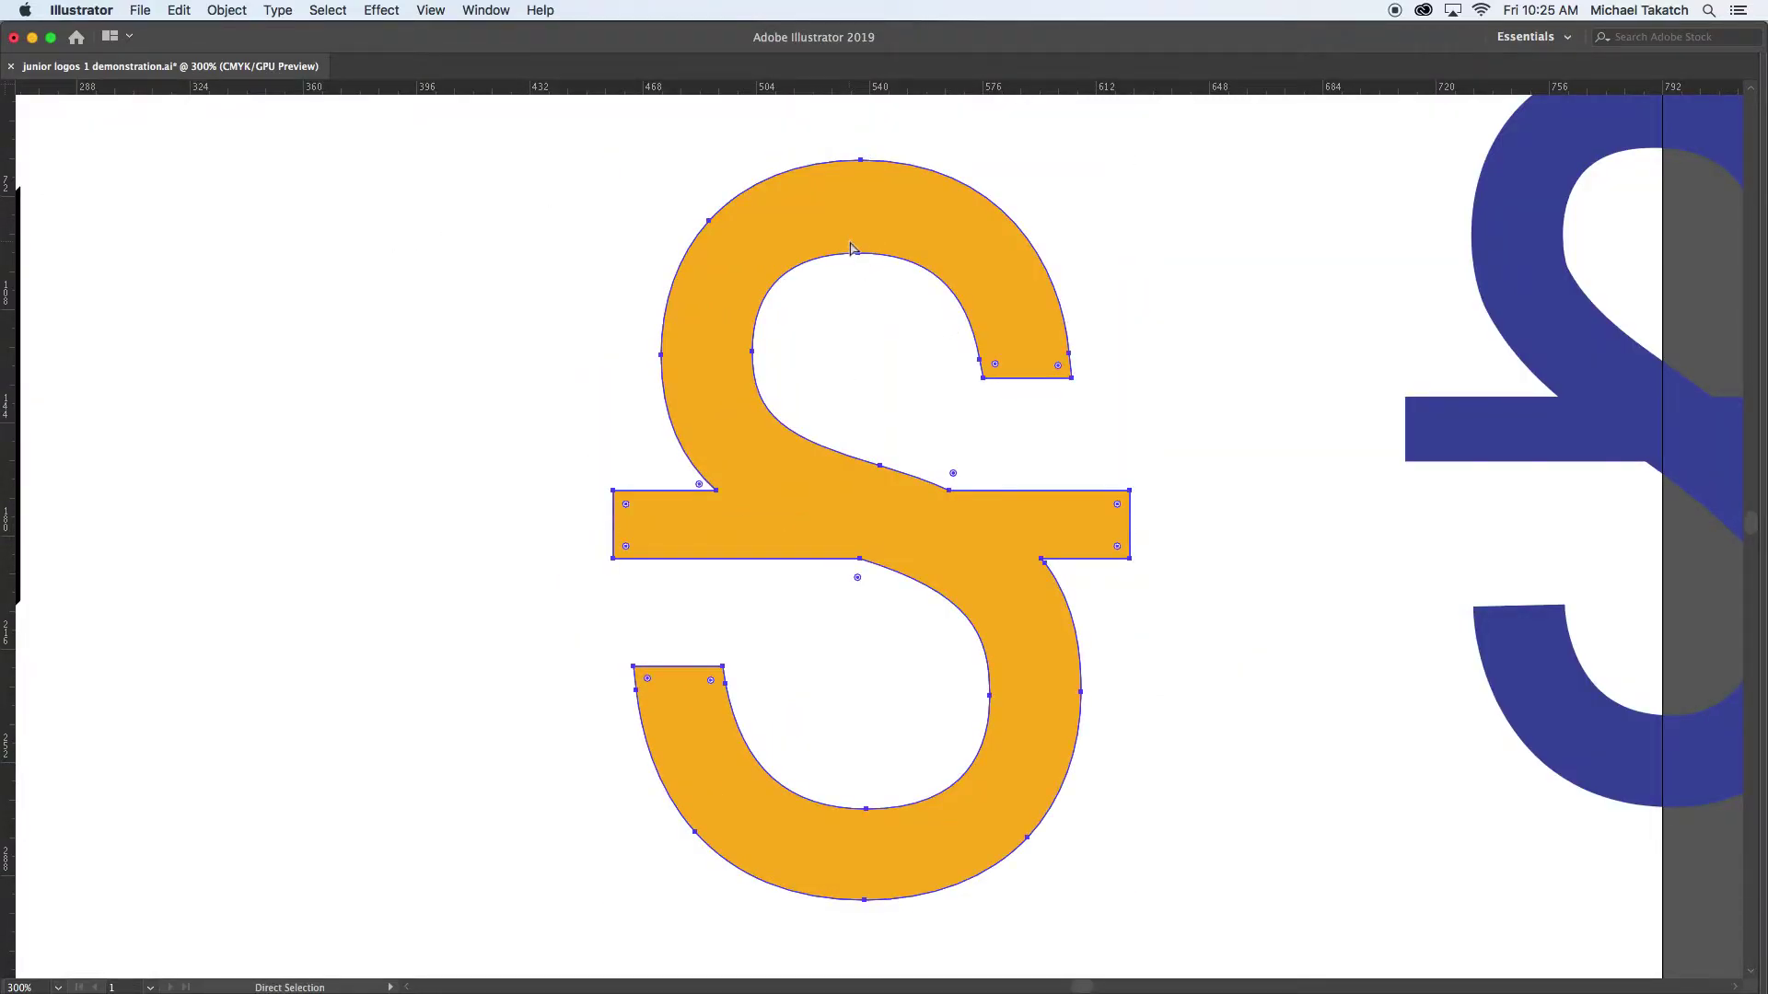
{"action": "key", "text": "super+r"}
{"action": "key", "text": "v"}
{"action": "key", "text": "a"}
{"action": "left_click_drag", "start_coordinate": [840, 300], "coordinate": [781, 335]}
Deselect the orange S and capture a region screenshot of the area around it
{"action": "key", "text": "v"}
{"action": "left_click", "coordinate": [470, 279]}
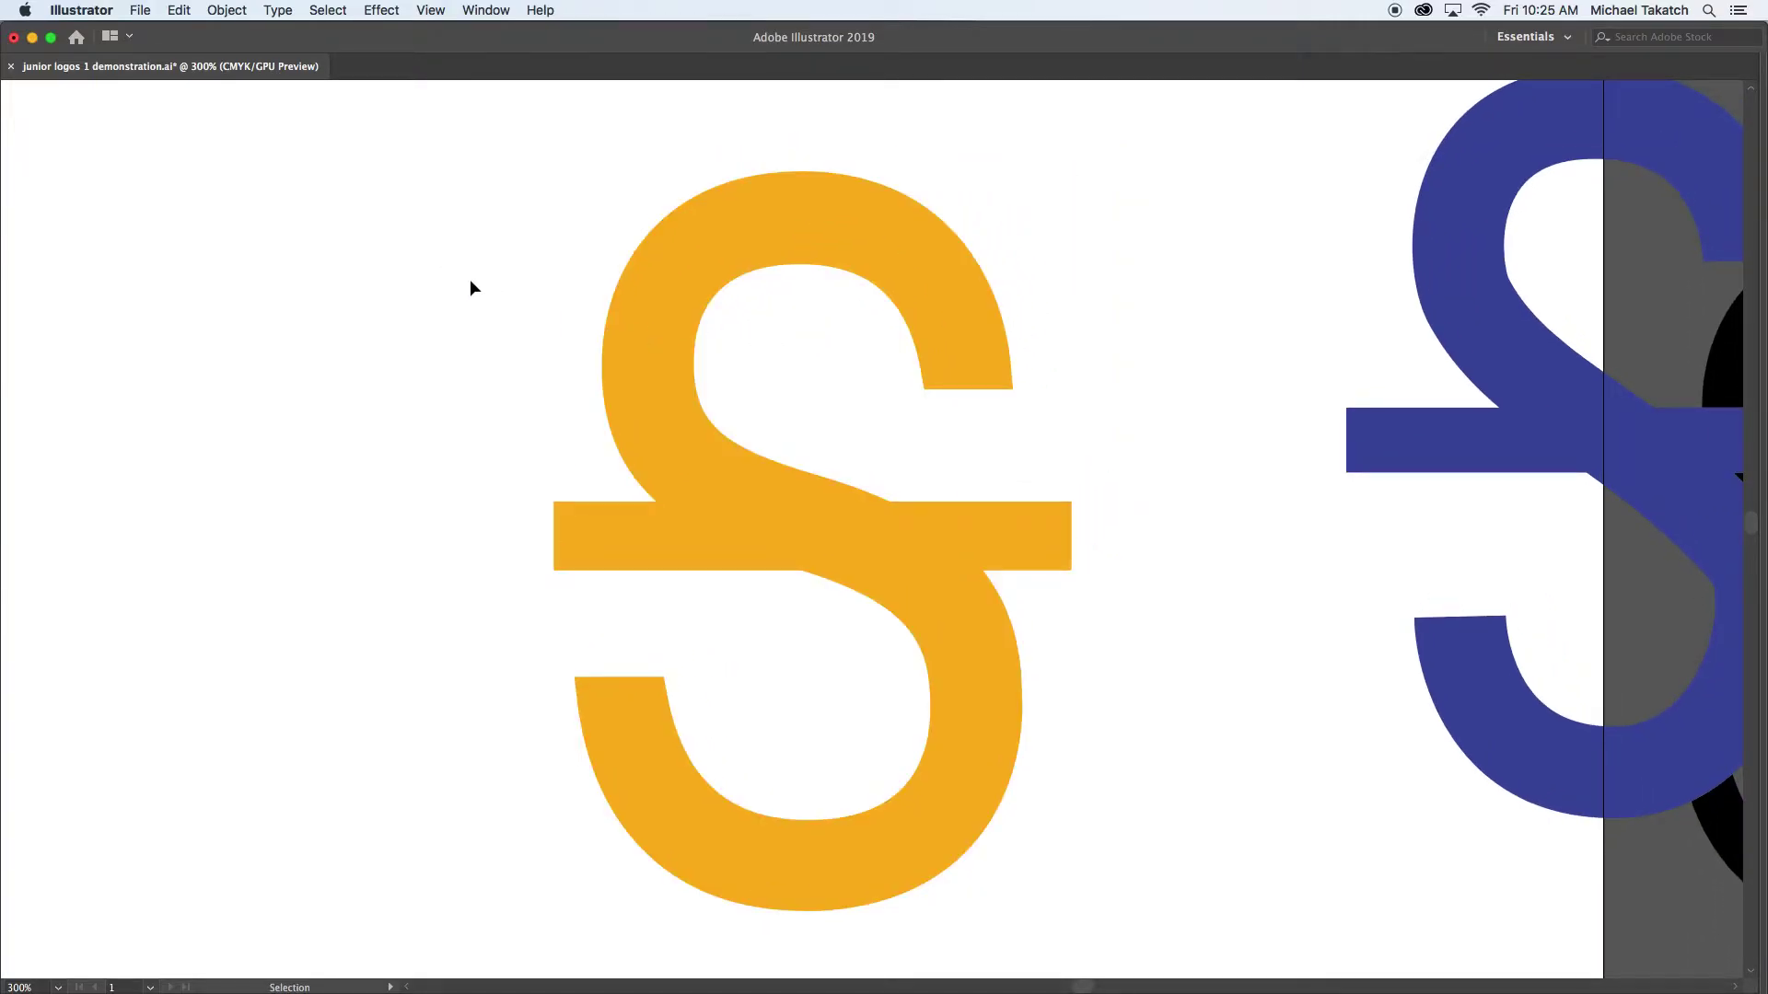
{"action": "key", "text": "l"}
{"action": "left_click_drag", "start_coordinate": [499, 147], "coordinate": [1123, 948]}
Bring up the application switcher with Cmd+Tab
{"action": "left_click", "coordinate": [1005, 583]}
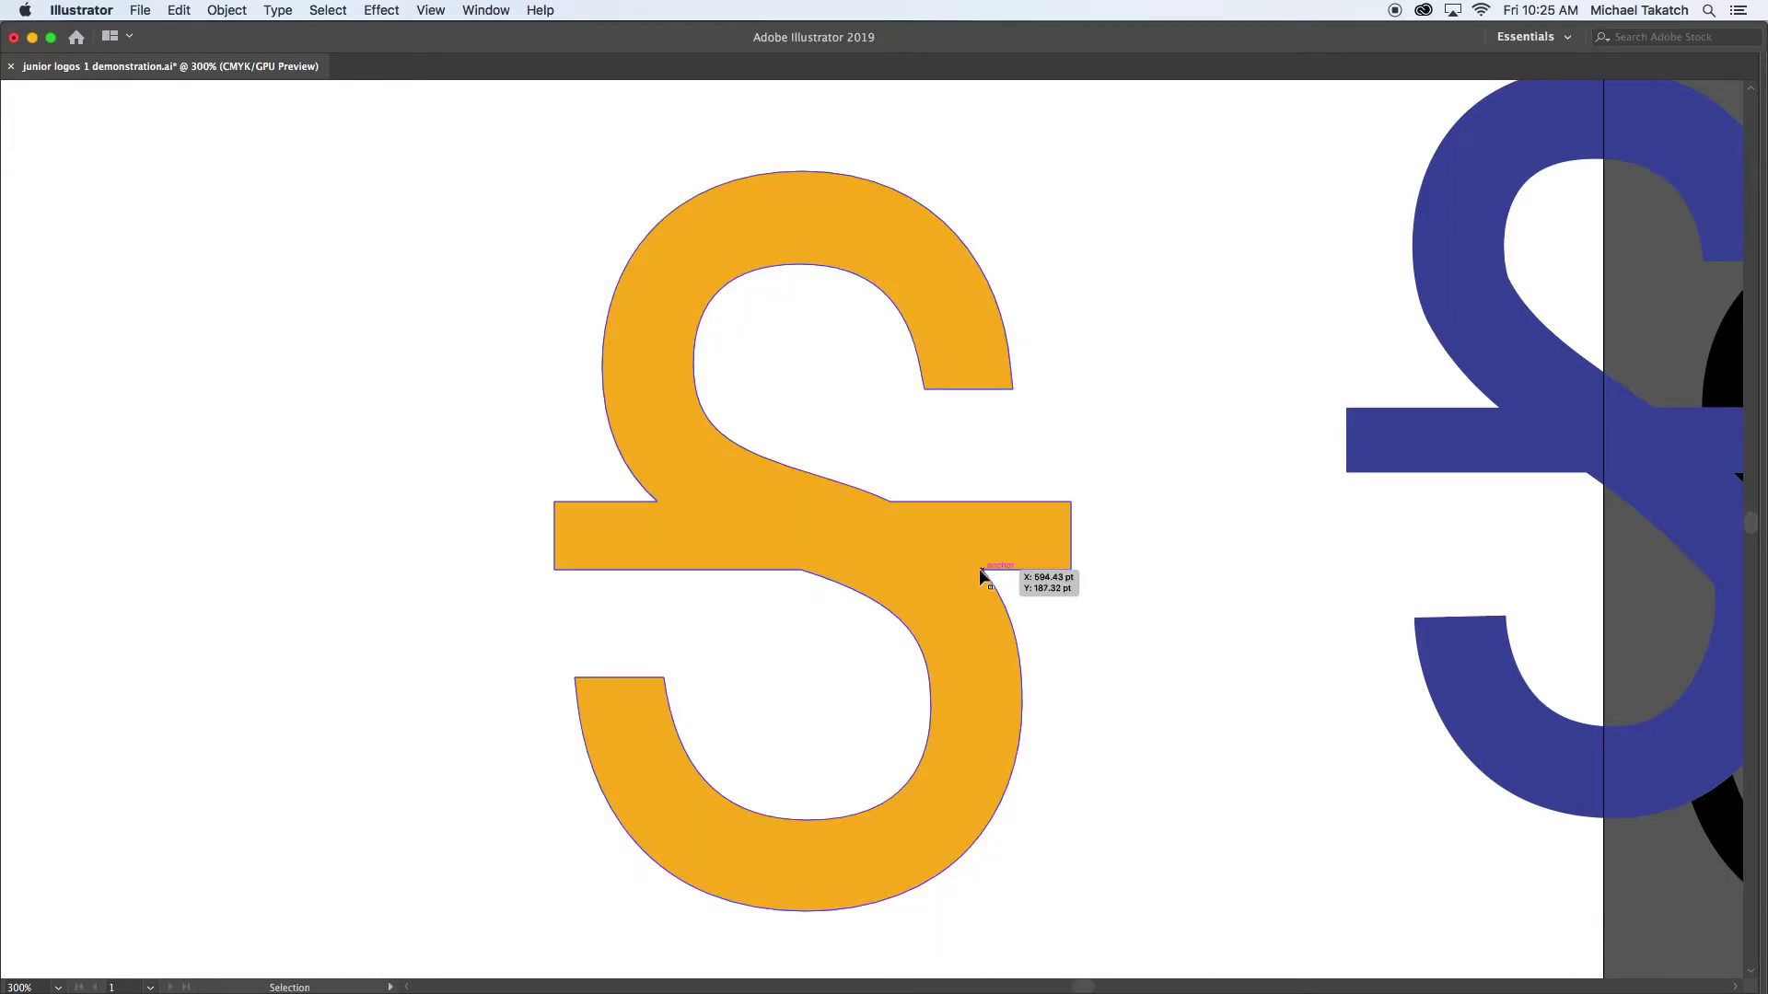
{"action": "key", "text": "a"}
{"action": "key", "text": "super+Tab"}
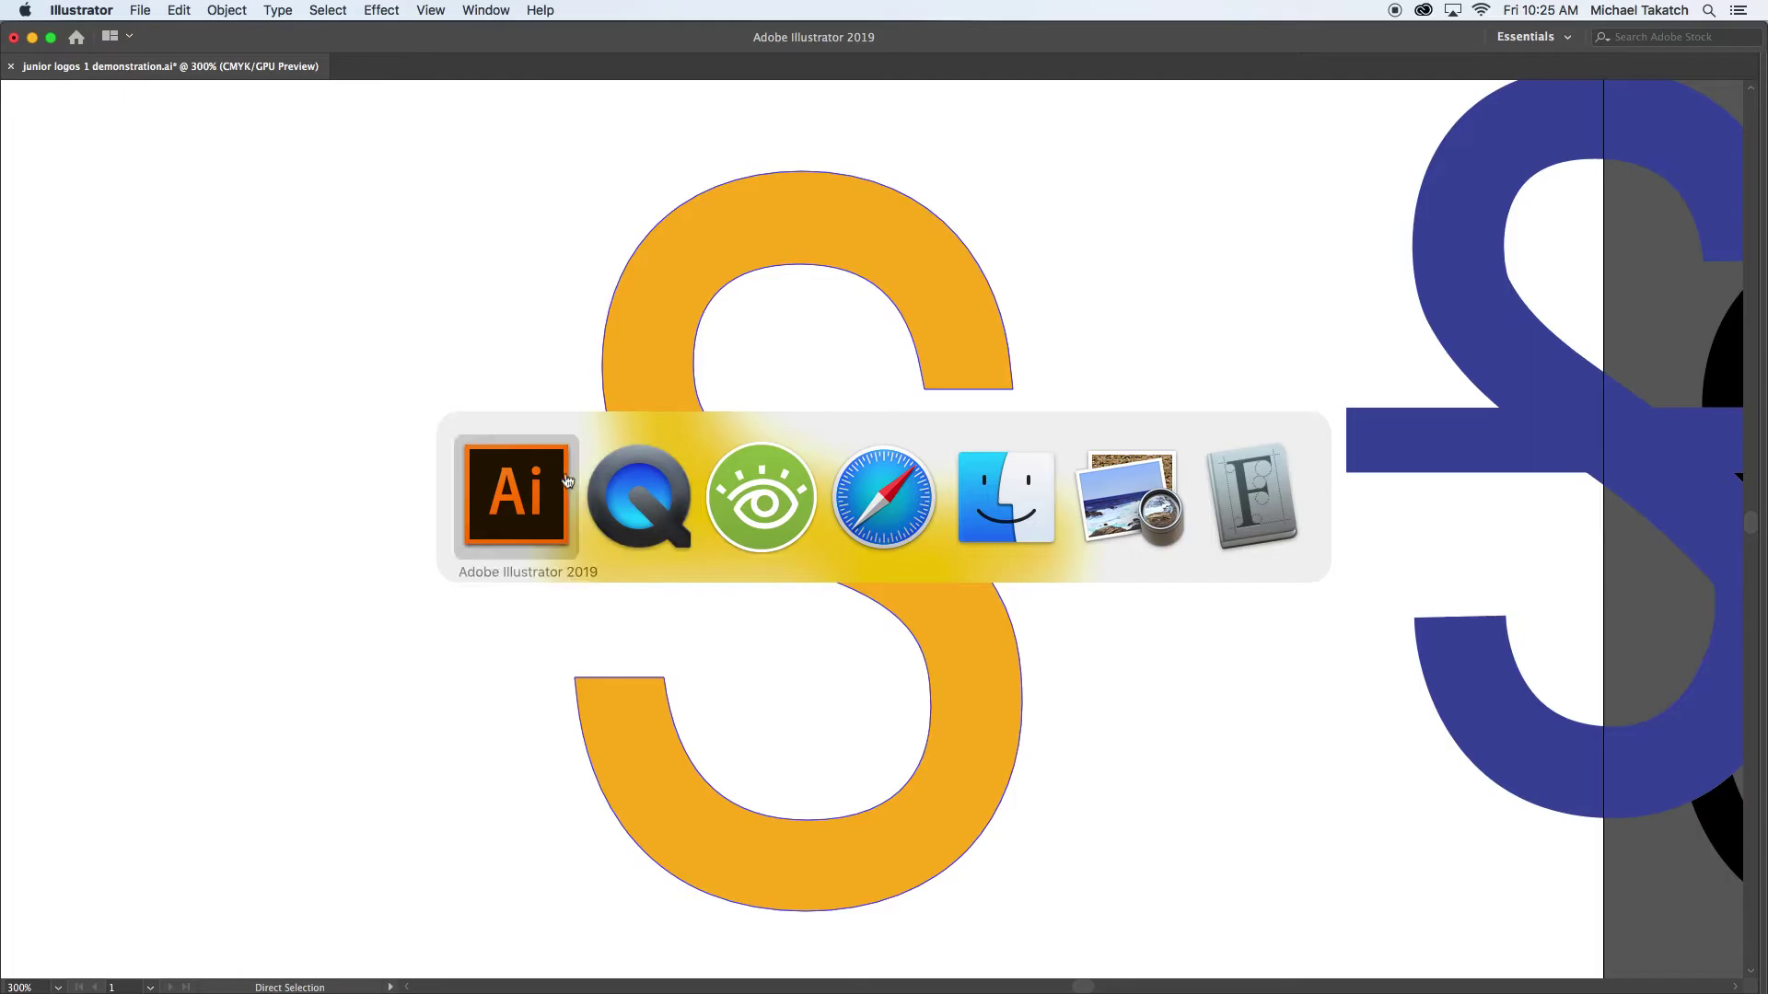
In Finder's Desktop folder, Quick Look 'Screen Shot 2019-09-20 at 10.25.35 AM.png'
{"action": "left_click", "coordinate": [1016, 527]}
{"action": "left_click_drag", "start_coordinate": [360, 129], "coordinate": [753, 298]}
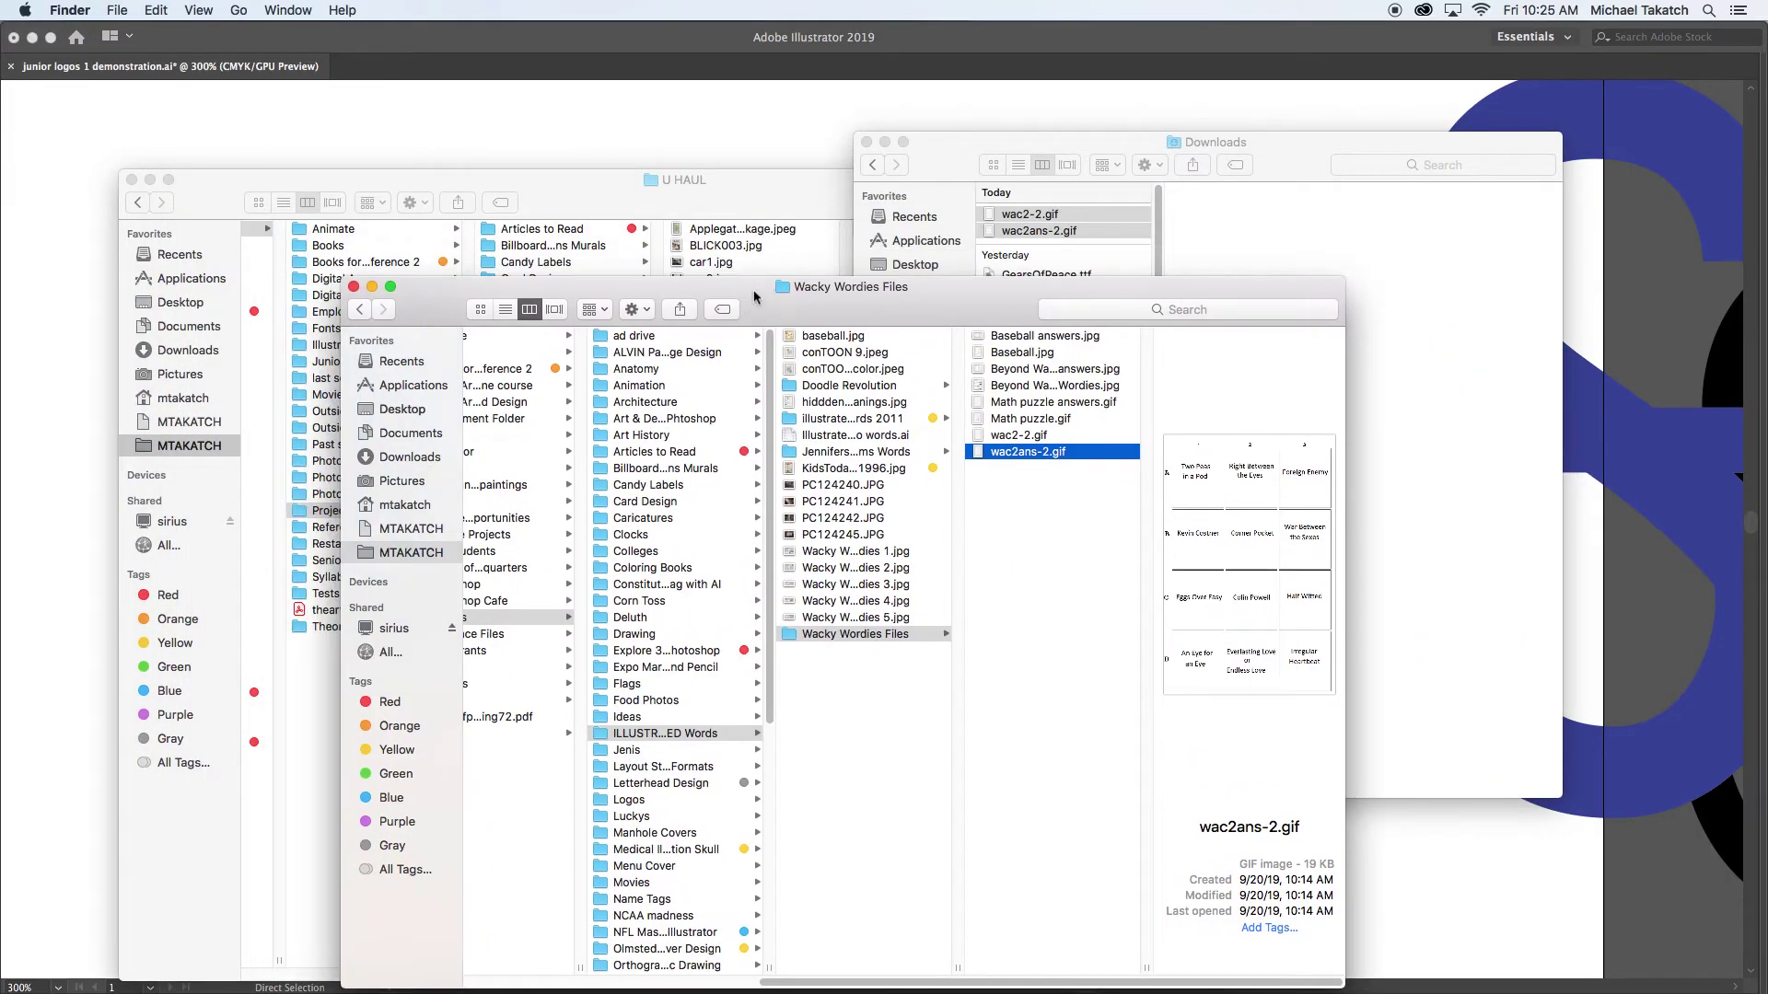
{"action": "left_click", "coordinate": [523, 179]}
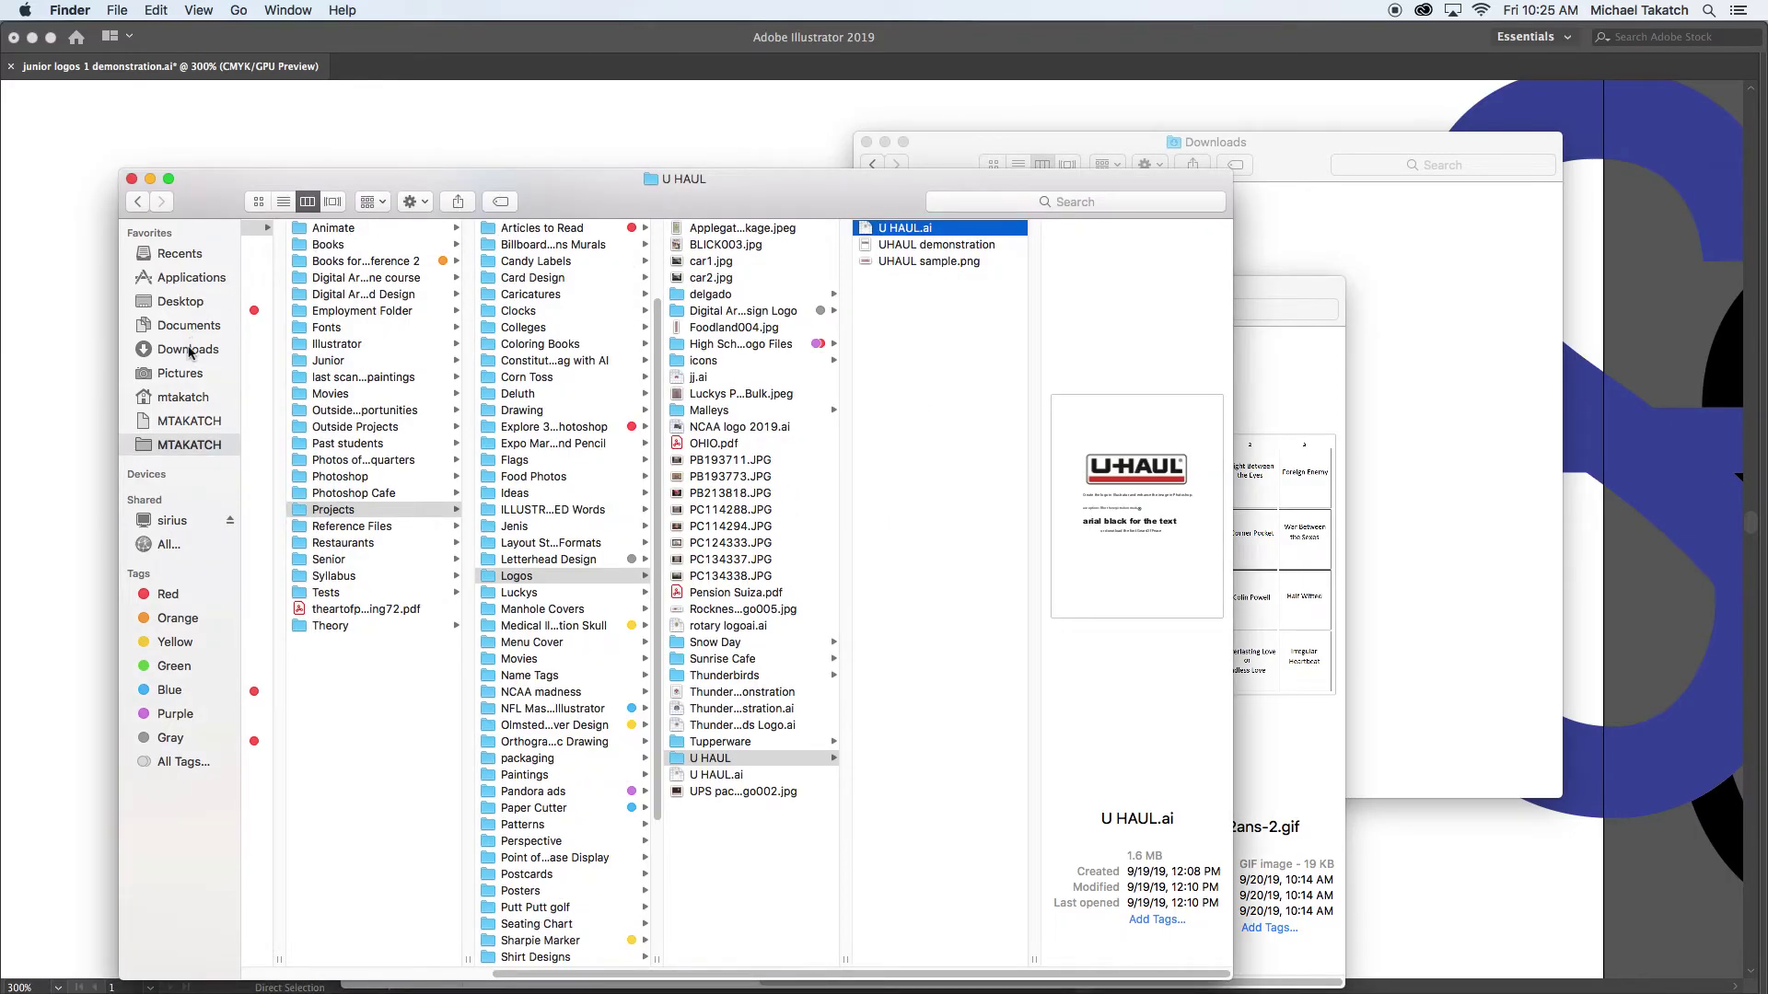
{"action": "left_click", "coordinate": [182, 304]}
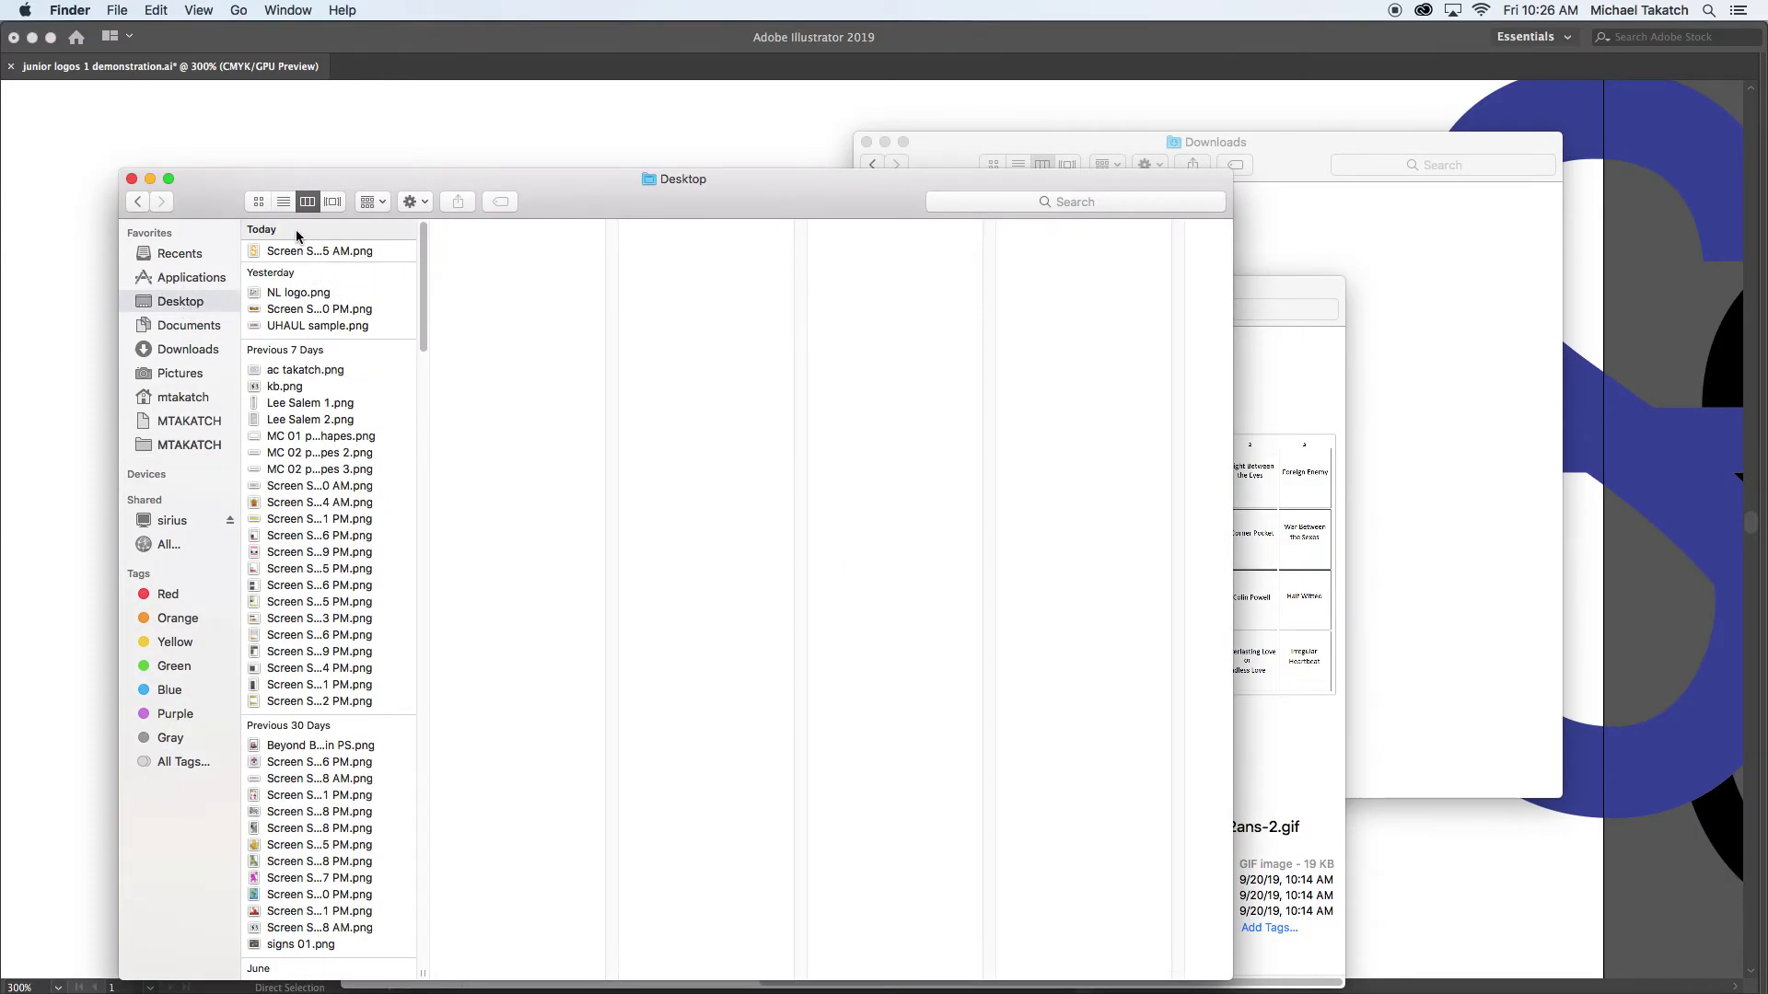
{"action": "left_click", "coordinate": [288, 251]}
{"action": "key", "text": "space"}
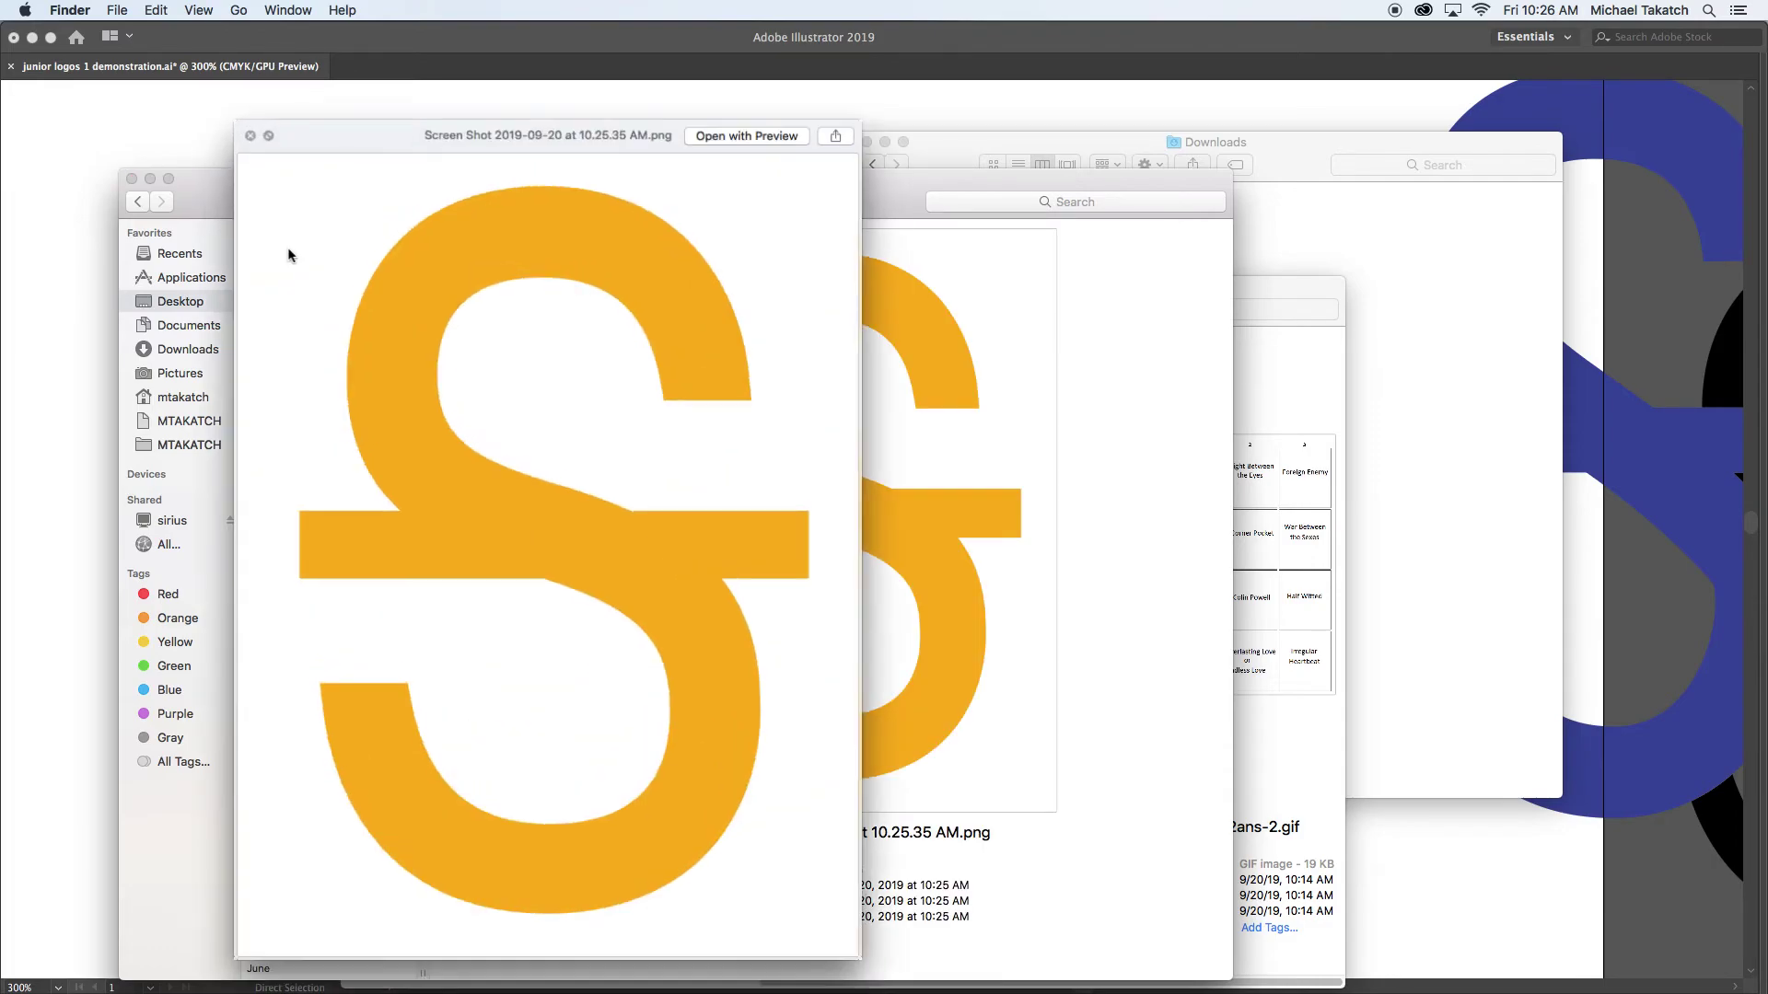